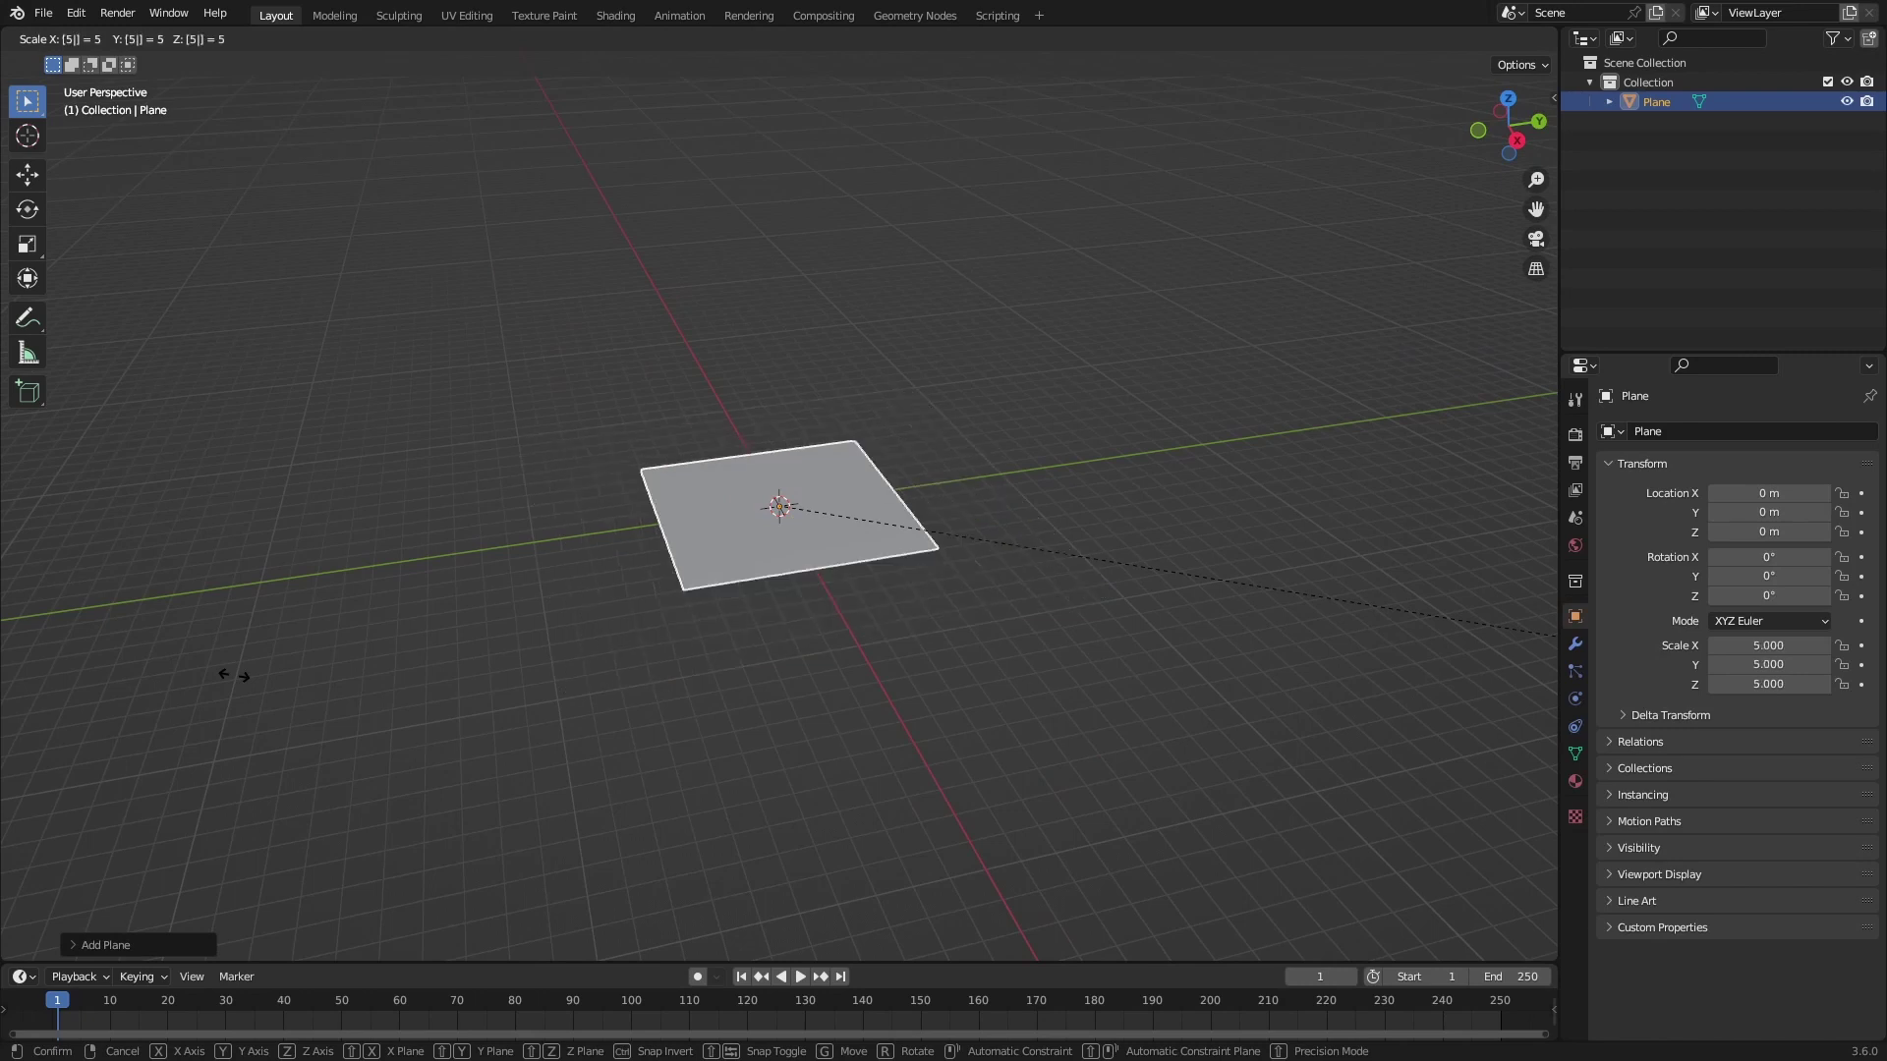
# - Scale the plane by a factor of 50, save the file and apply all transforms
pyautogui.write('50')
pyautogui.press('Return')
pyautogui.scroll(-7, 764, 566)
pyautogui.hotkey('ctrl', 's')
pyautogui.hotkey('ctrl', 'a')
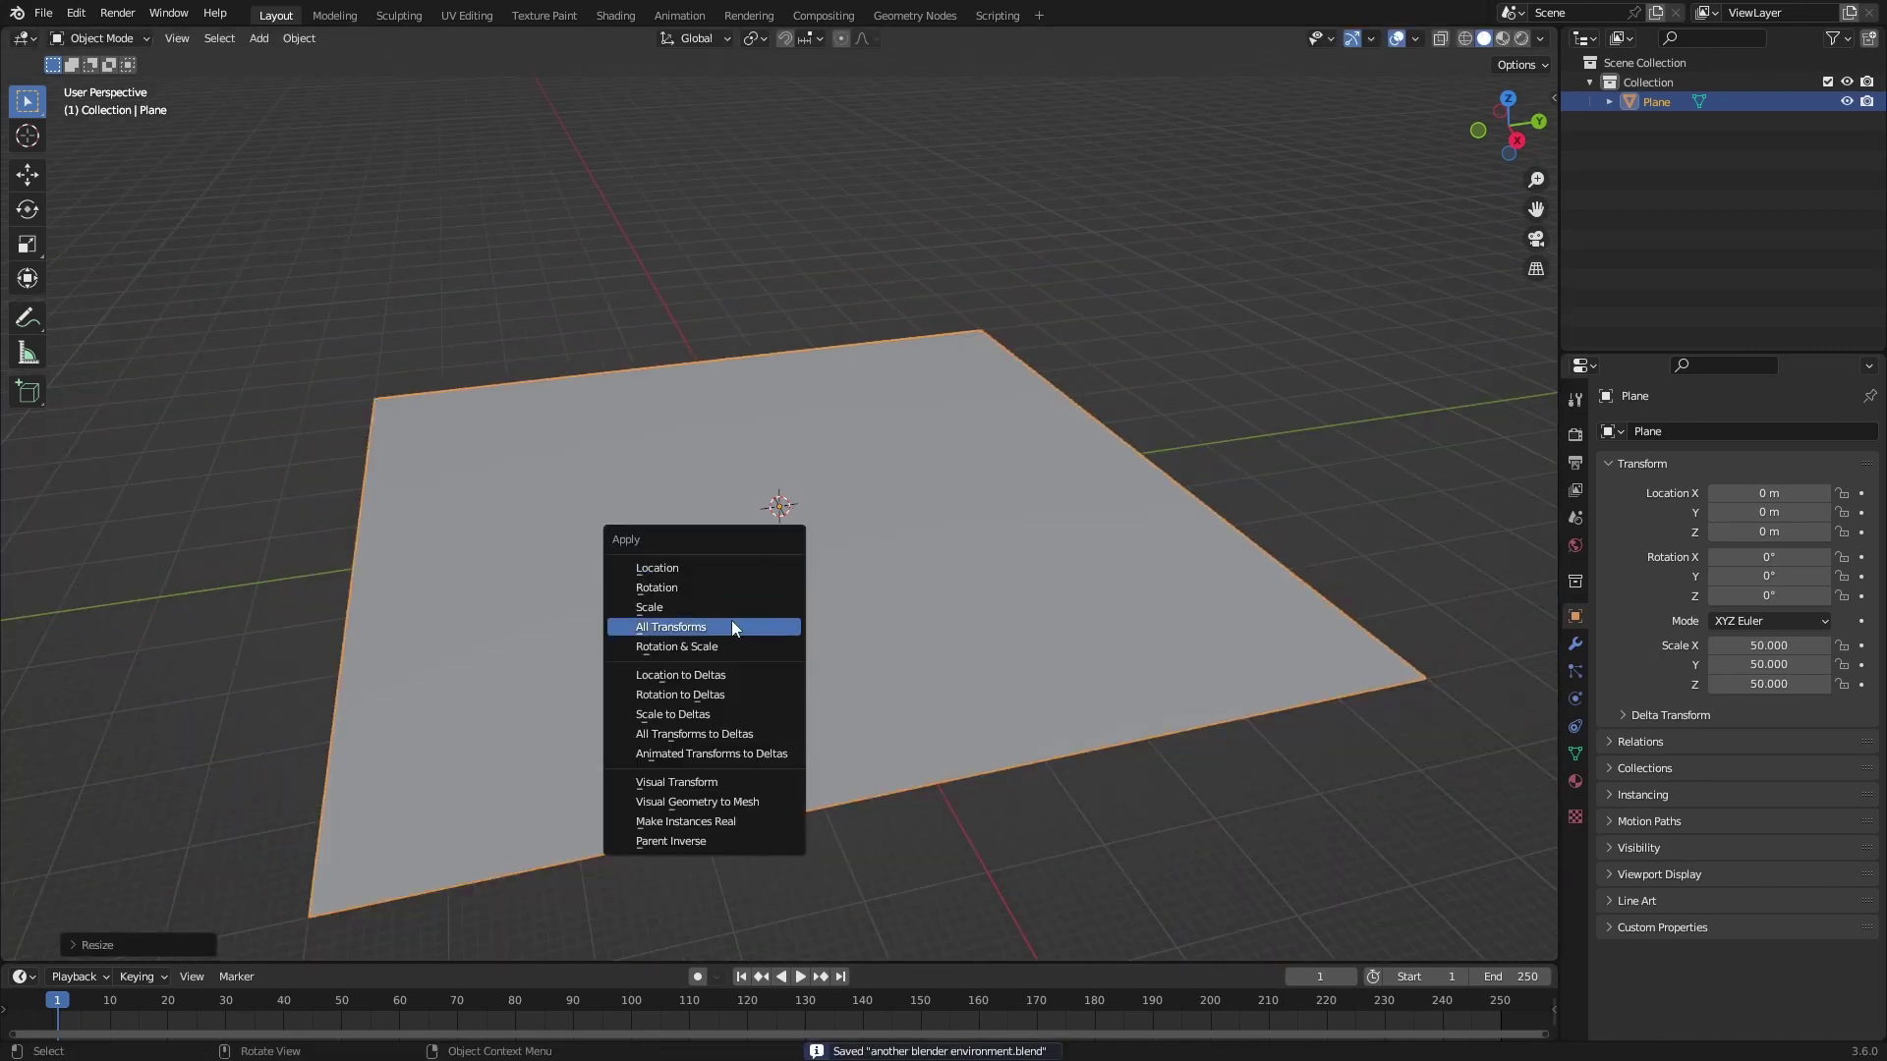
pyautogui.click(731, 621)
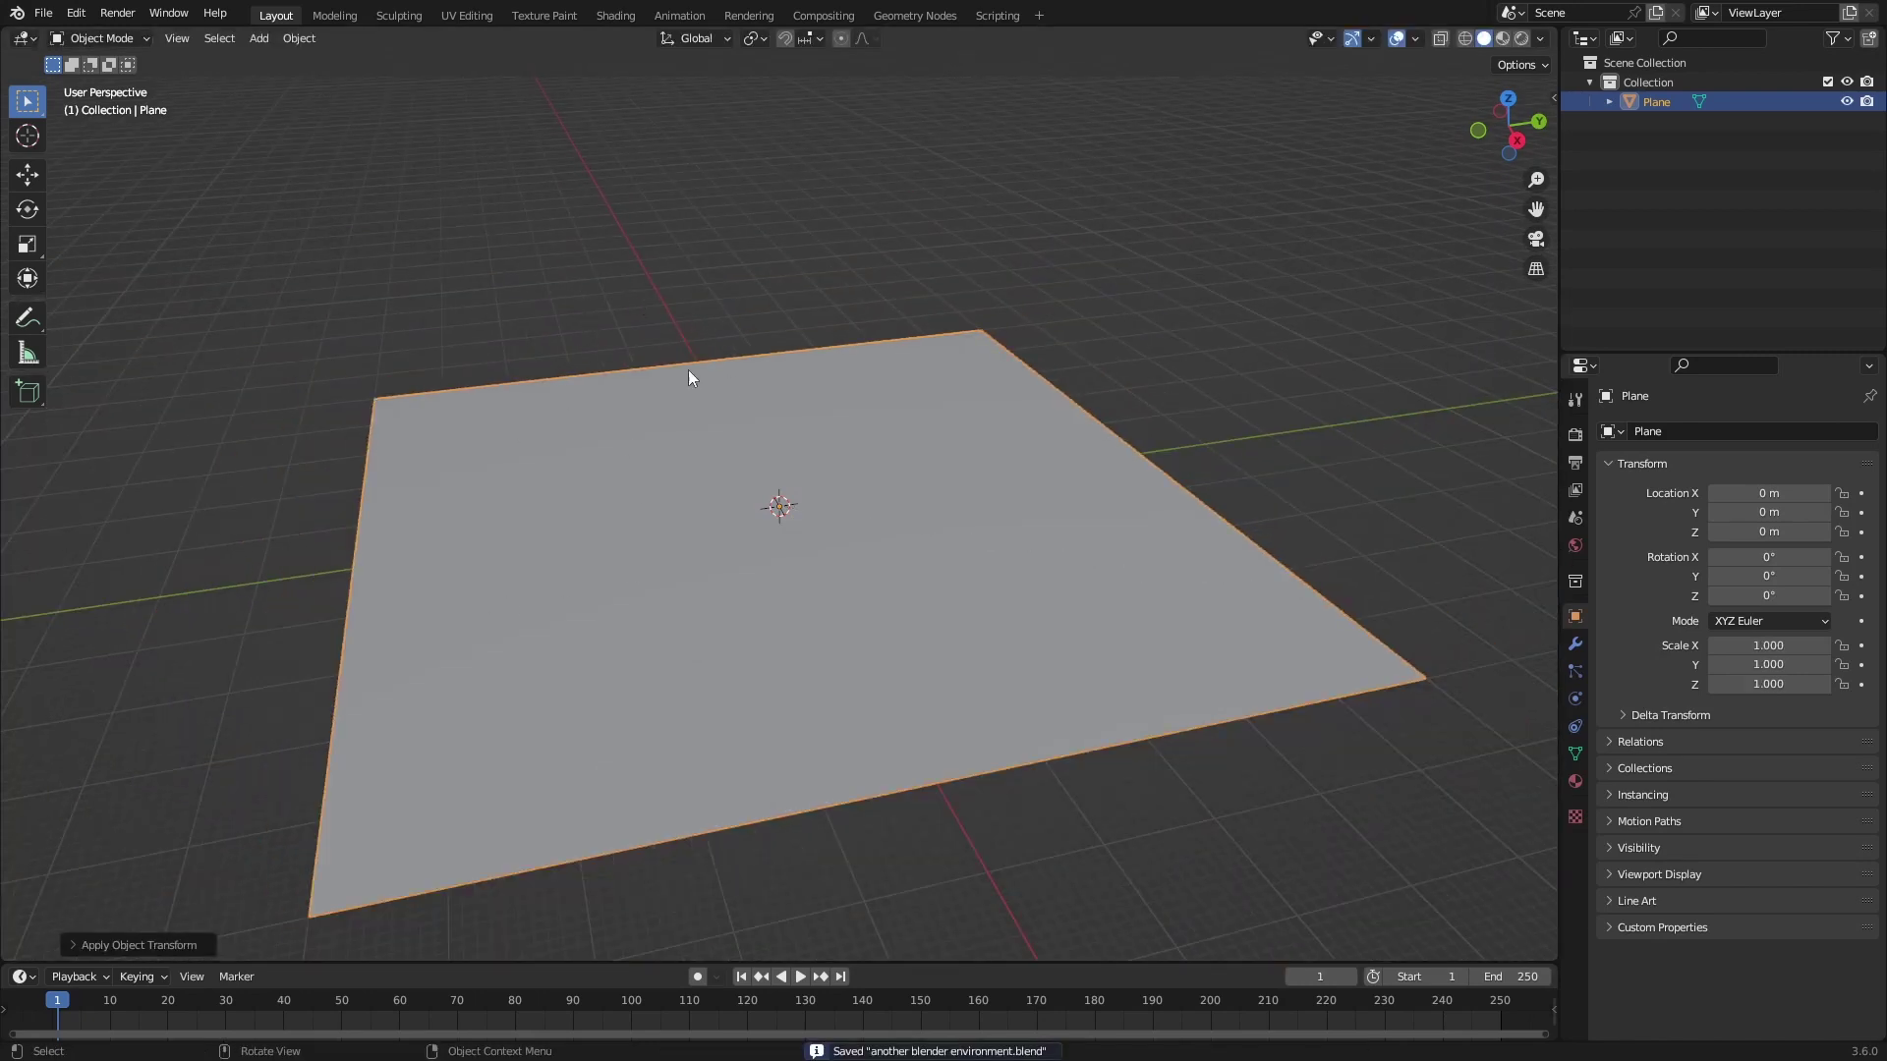
# - Scale the freshly added plane by 50 and apply all transforms to it
pyautogui.write('s')
pyautogui.write('50')
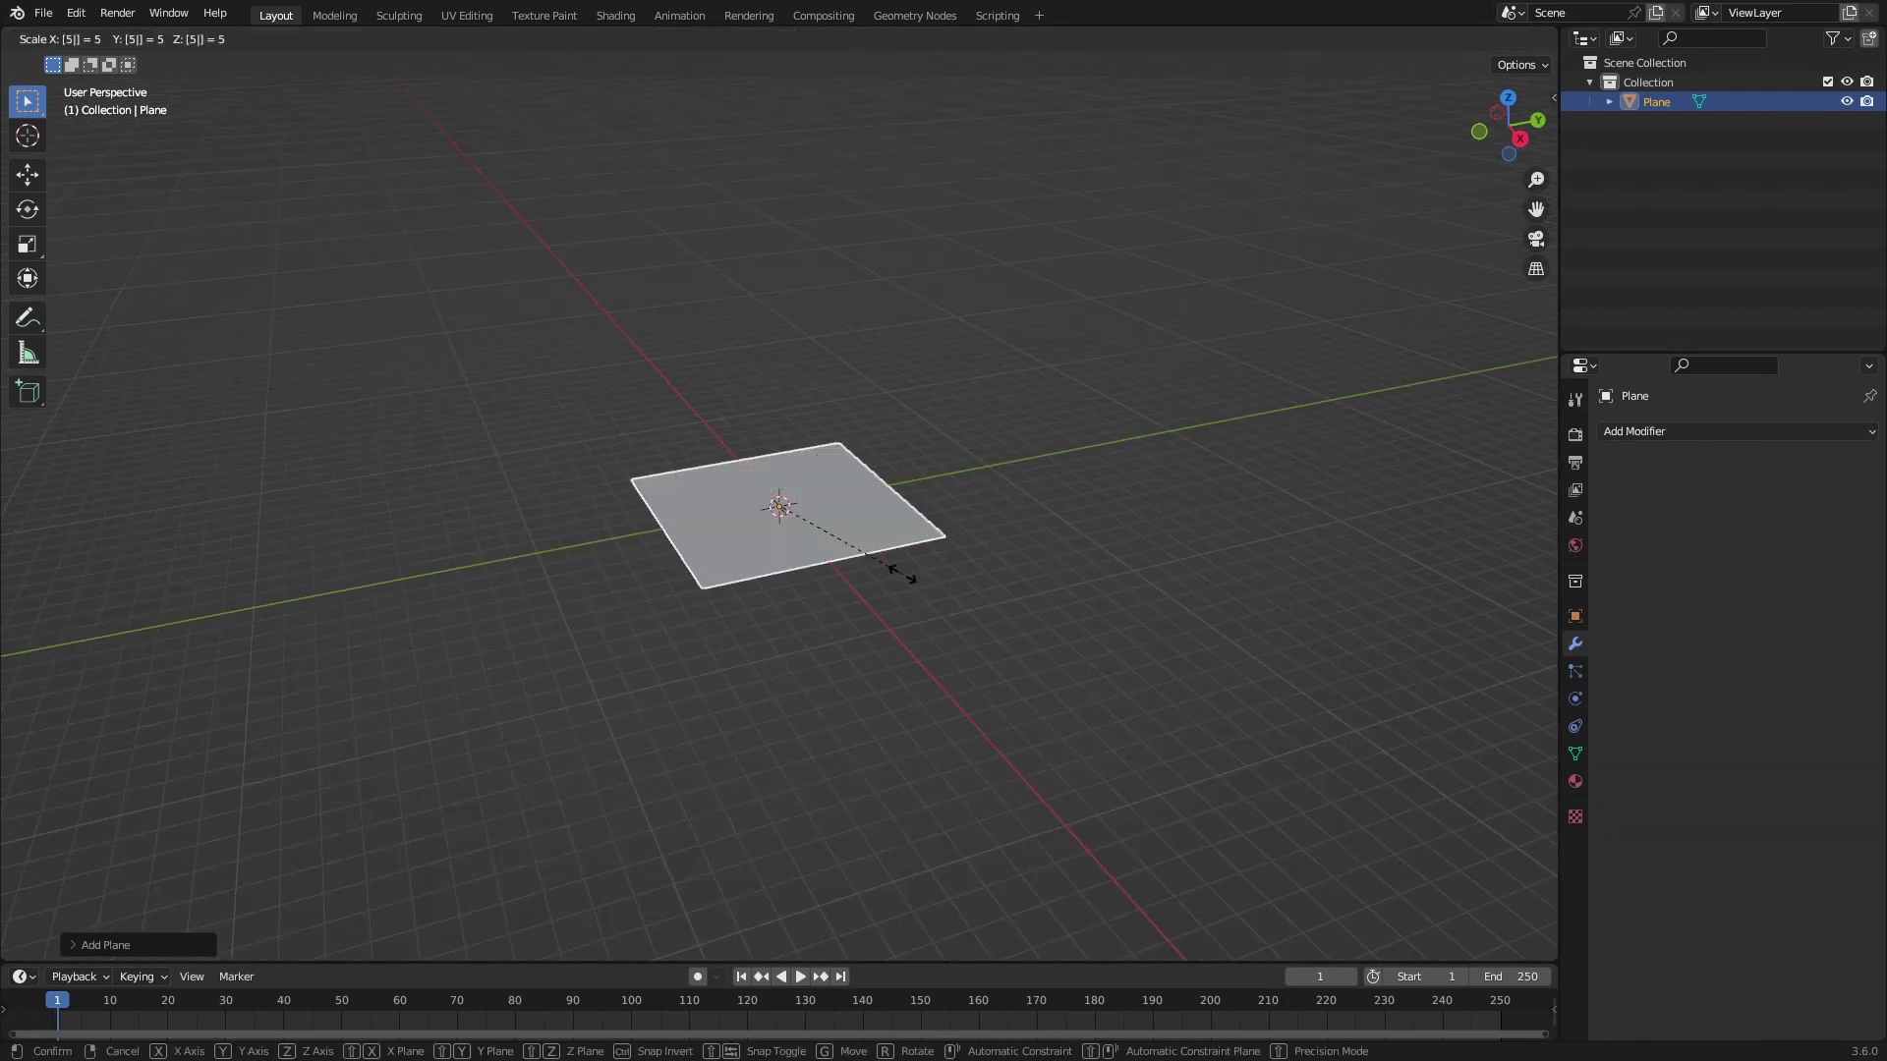
pyautogui.press('Return')
pyautogui.hotkey('ctrl', 'a')
pyautogui.click(902, 575)
pyautogui.scroll(-5, 904, 575)
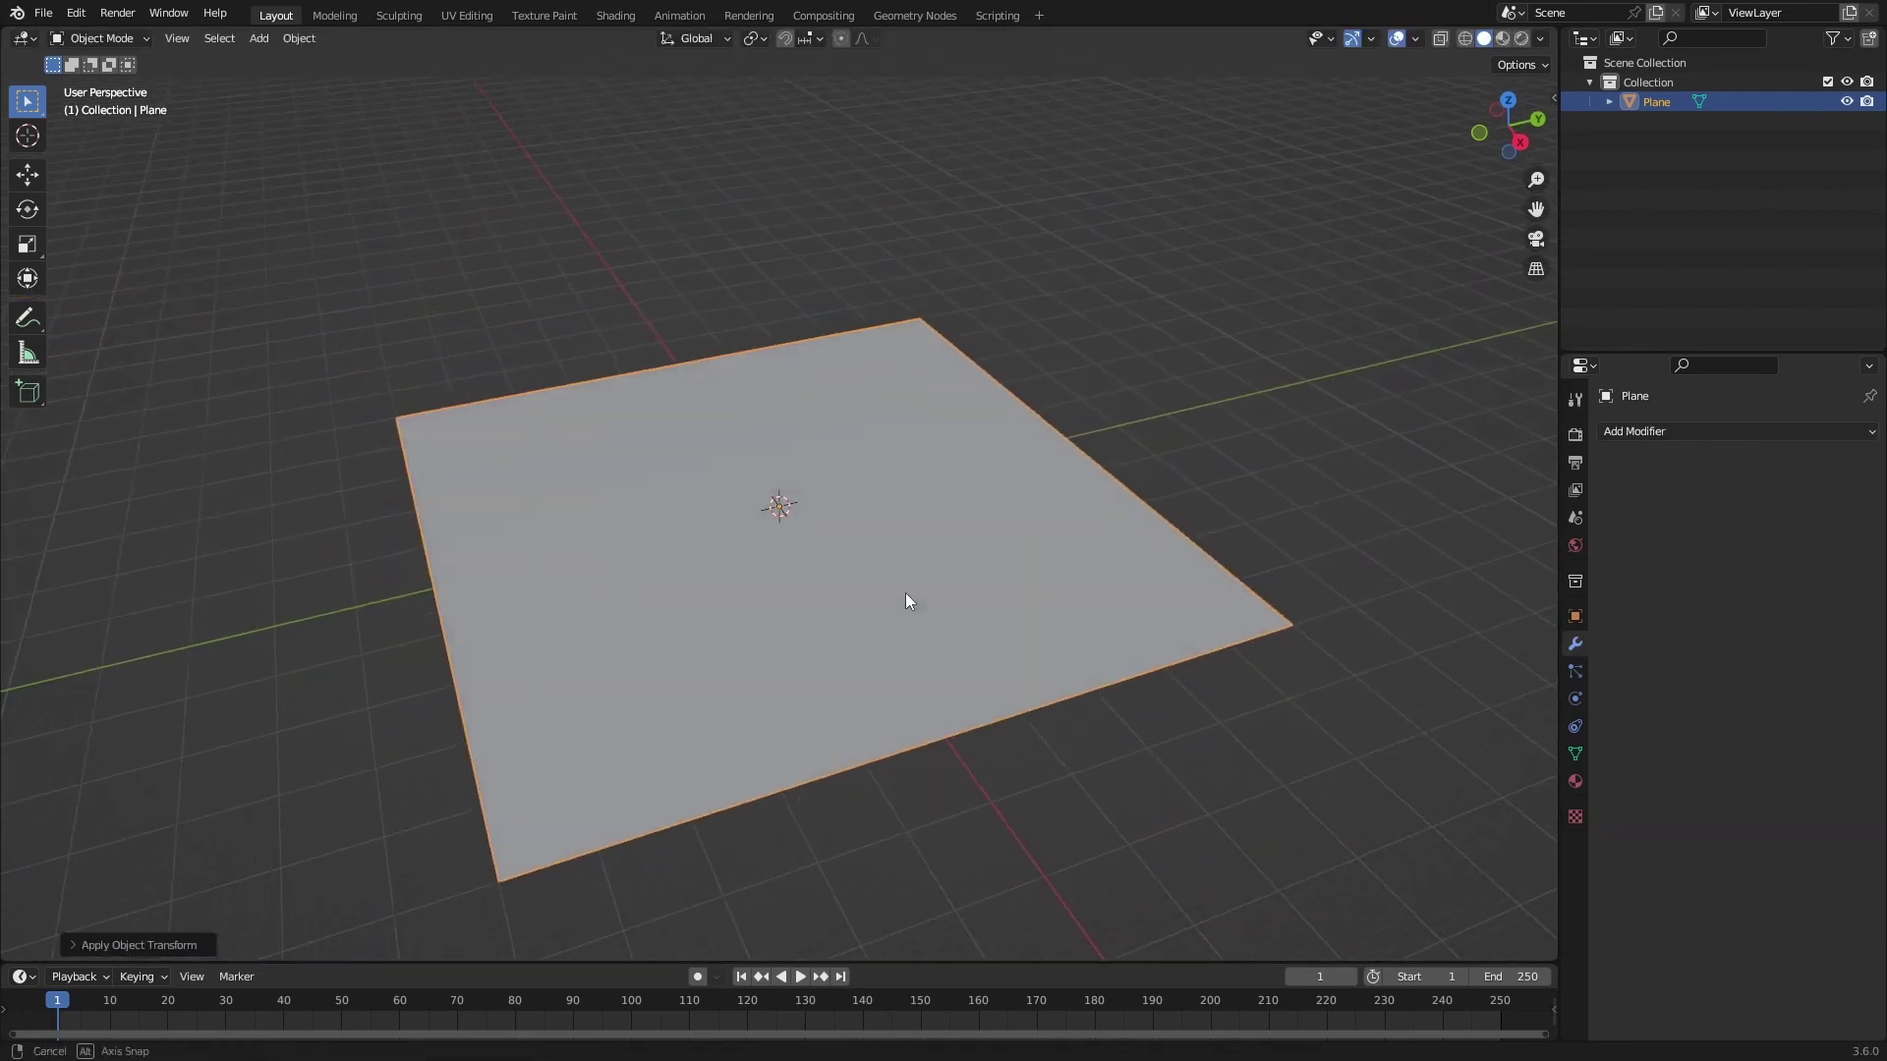
pyautogui.moveTo(932, 540); pyautogui.dragTo(785, 540, button='middle')
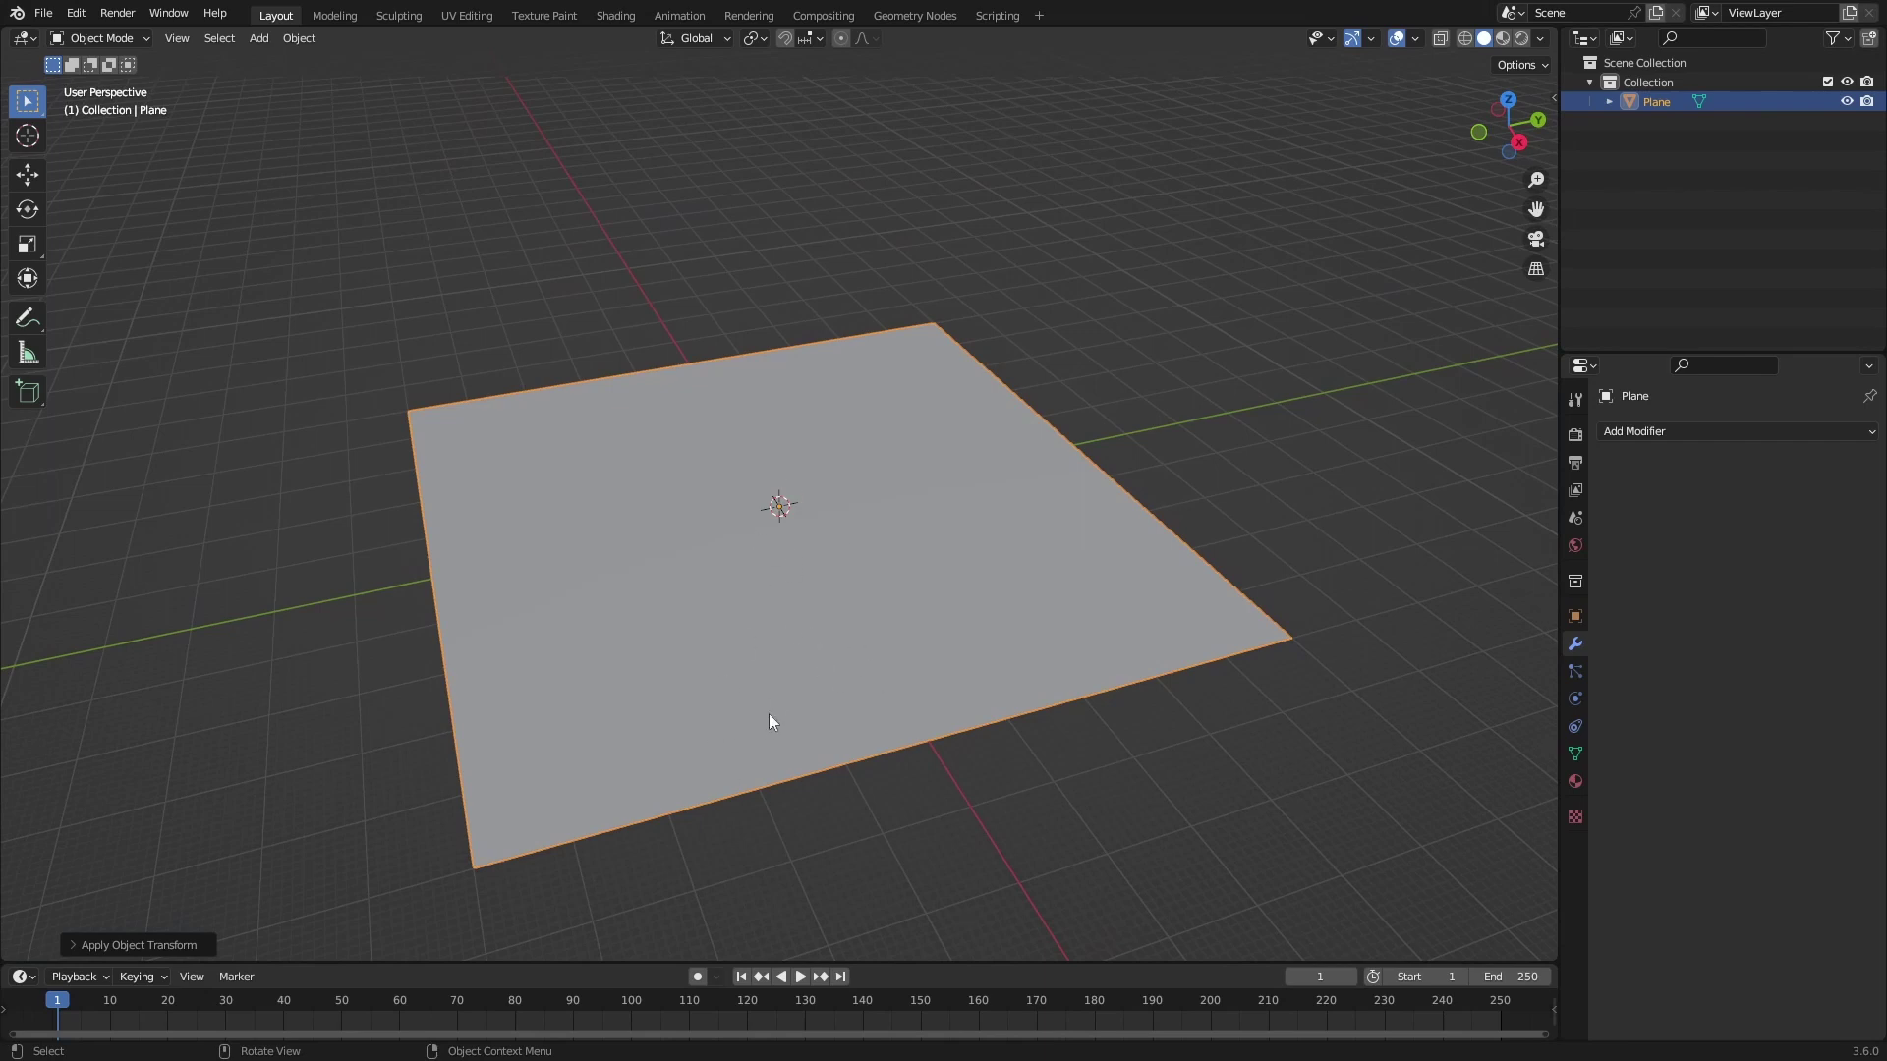
pyautogui.hotkey('ctrl', 'a')
pyautogui.press('Escape')
pyautogui.hotkey('ctrl', 'a')
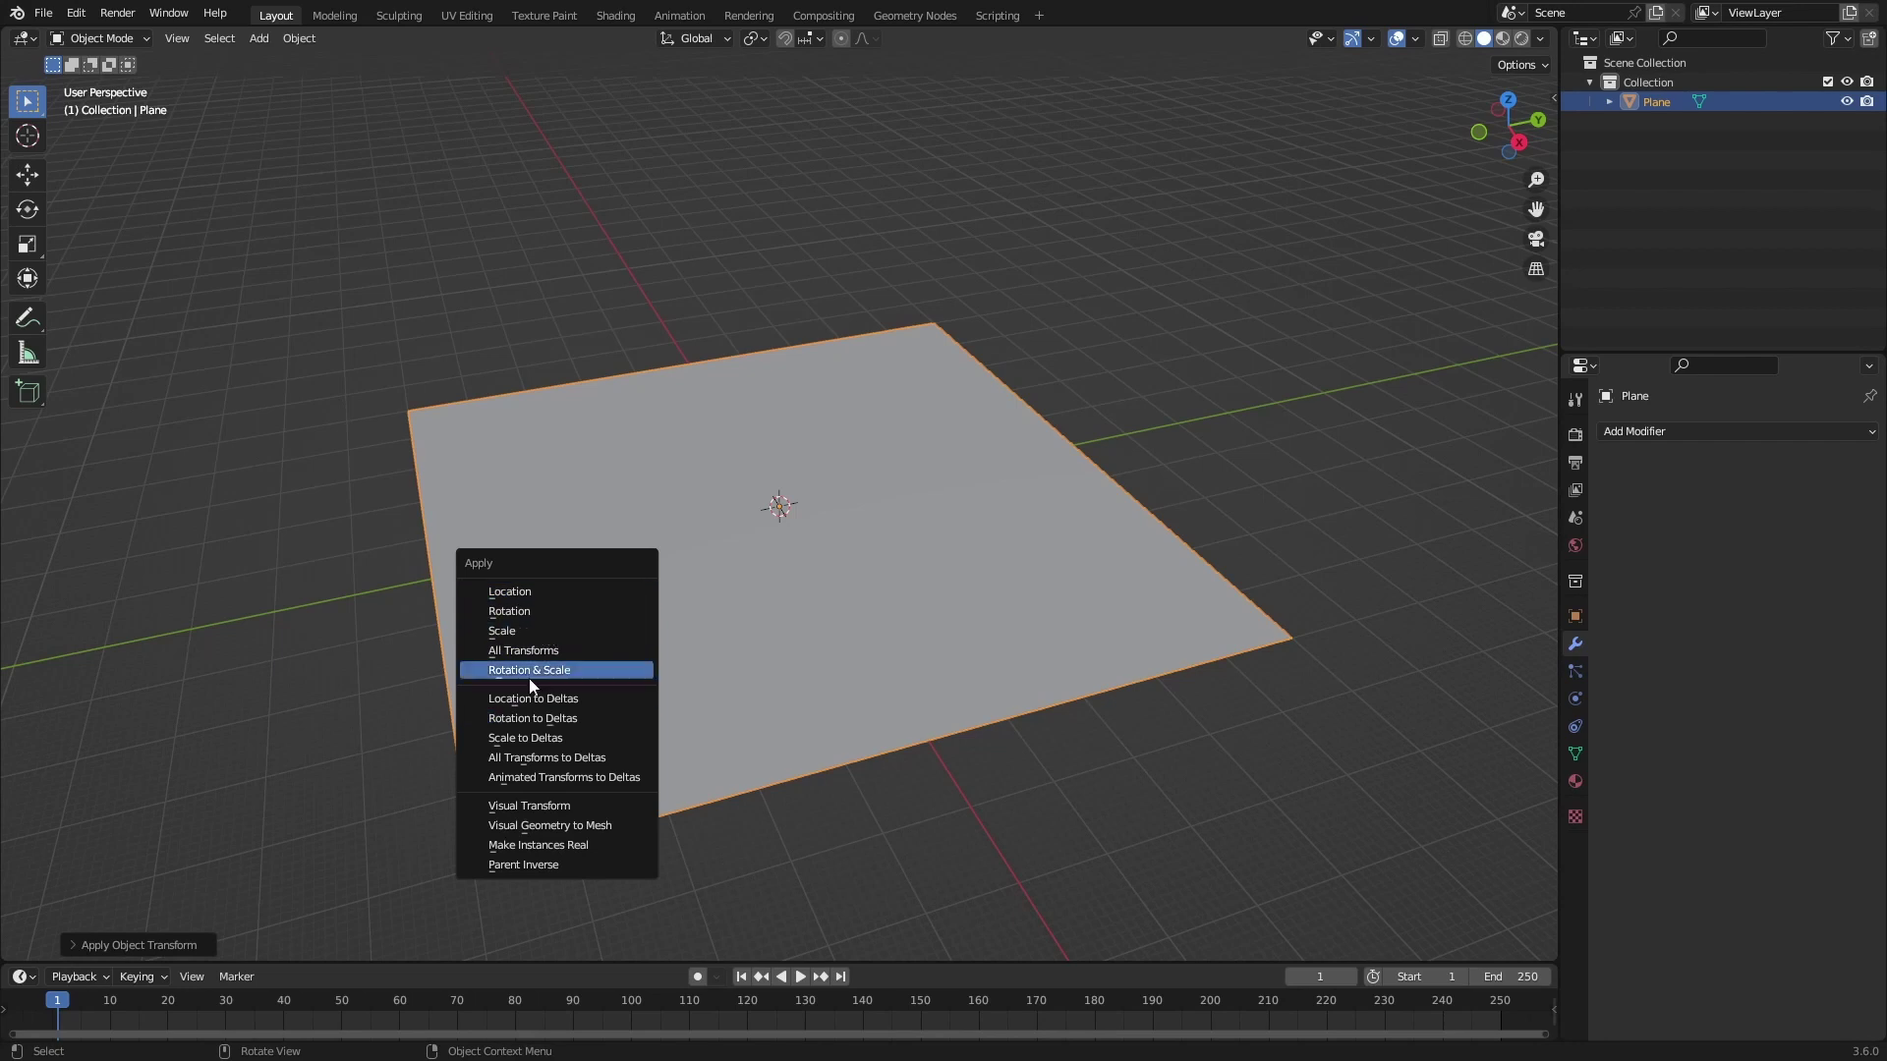
pyautogui.click(522, 651)
pyautogui.scroll(2, 1101, 696)
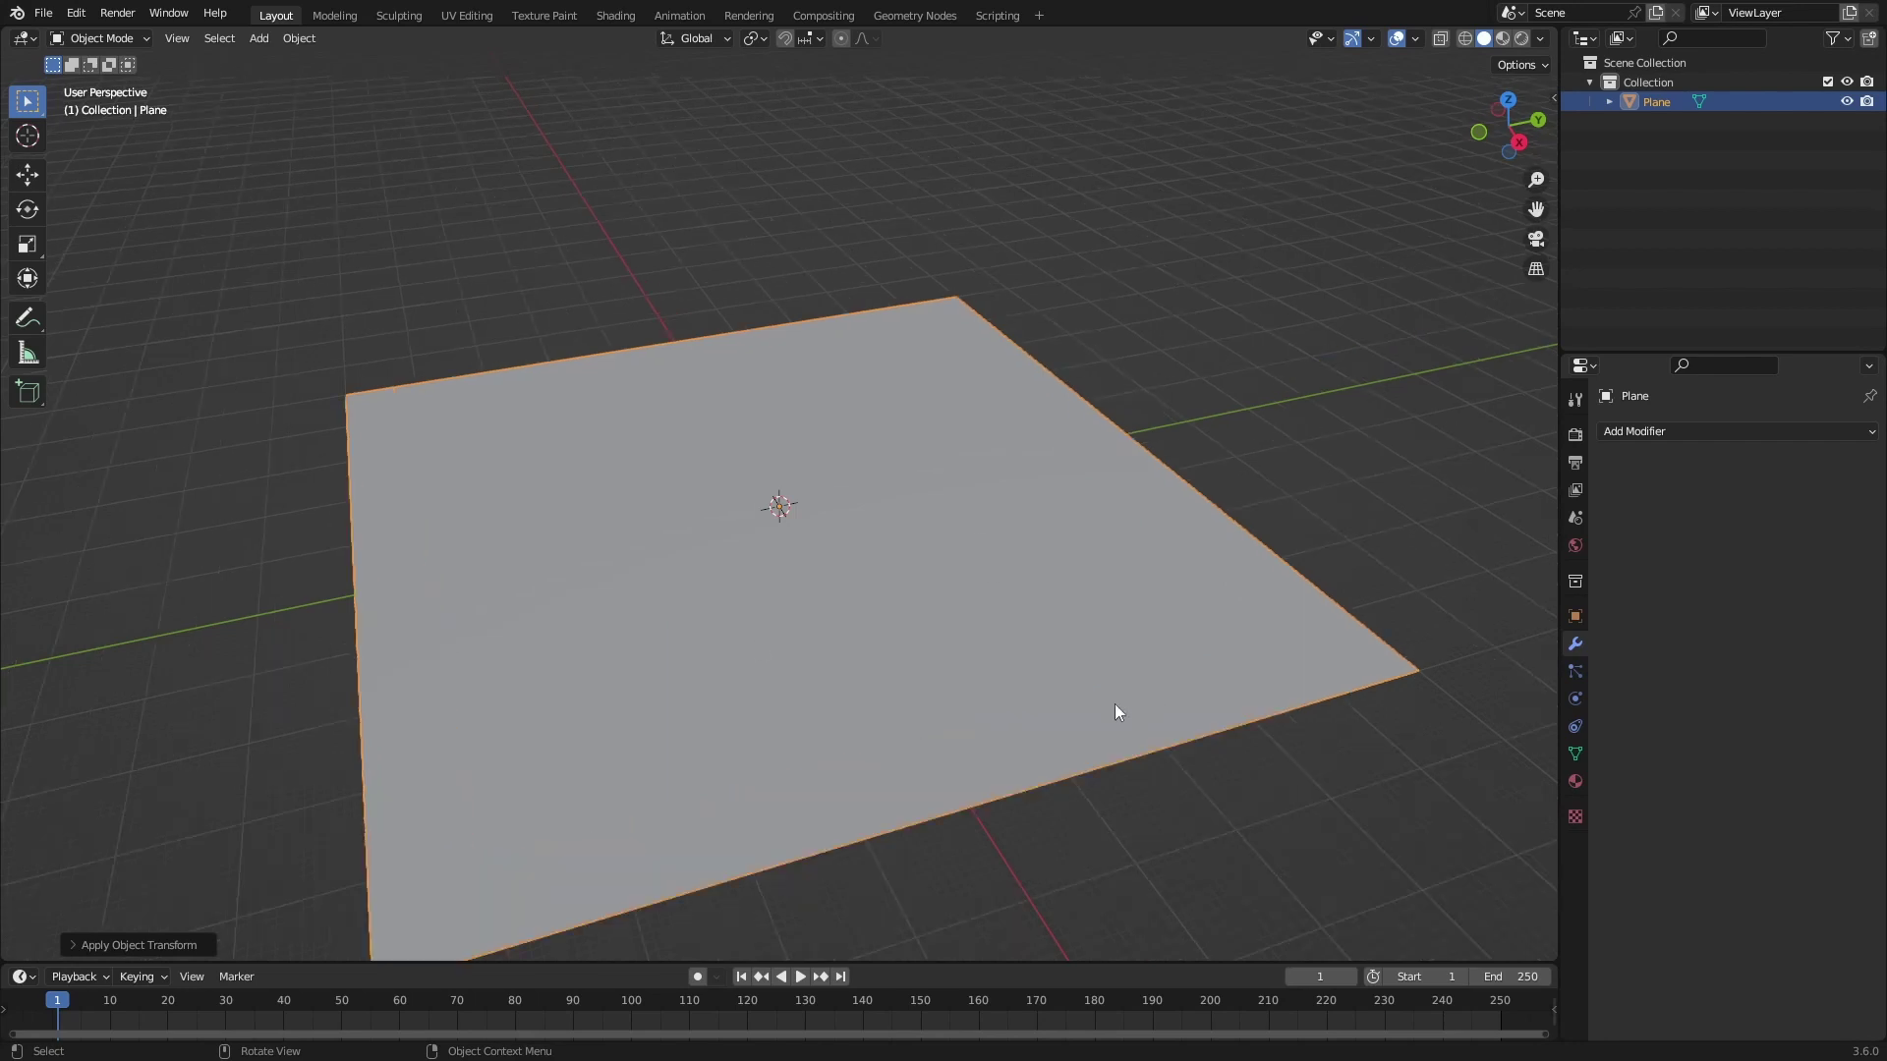
# - Create a new material on the plane, name it Canyon and save the file
pyautogui.click(1576, 781)
pyautogui.click(1710, 517)
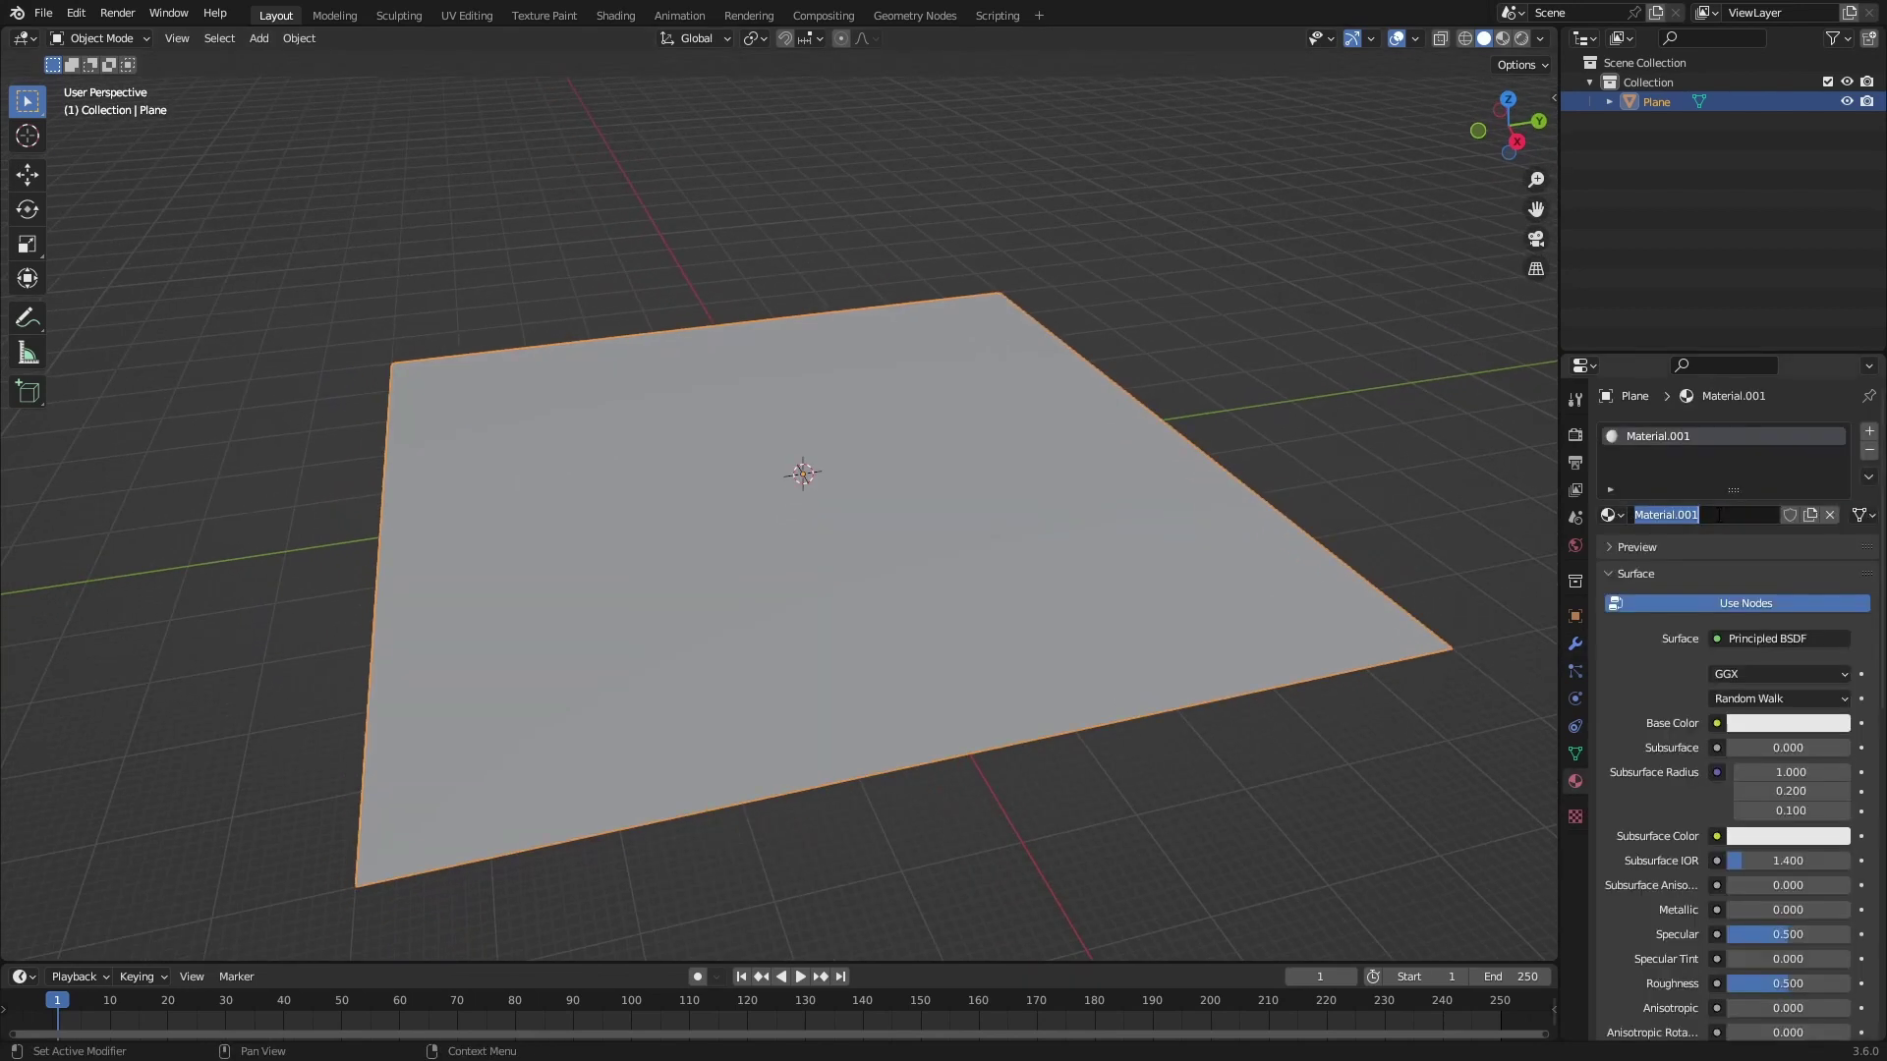
pyautogui.doubleClick(1719, 515)
pyautogui.write('Canyon')
pyautogui.press('Return')
pyautogui.hotkey('ctrl', 's')
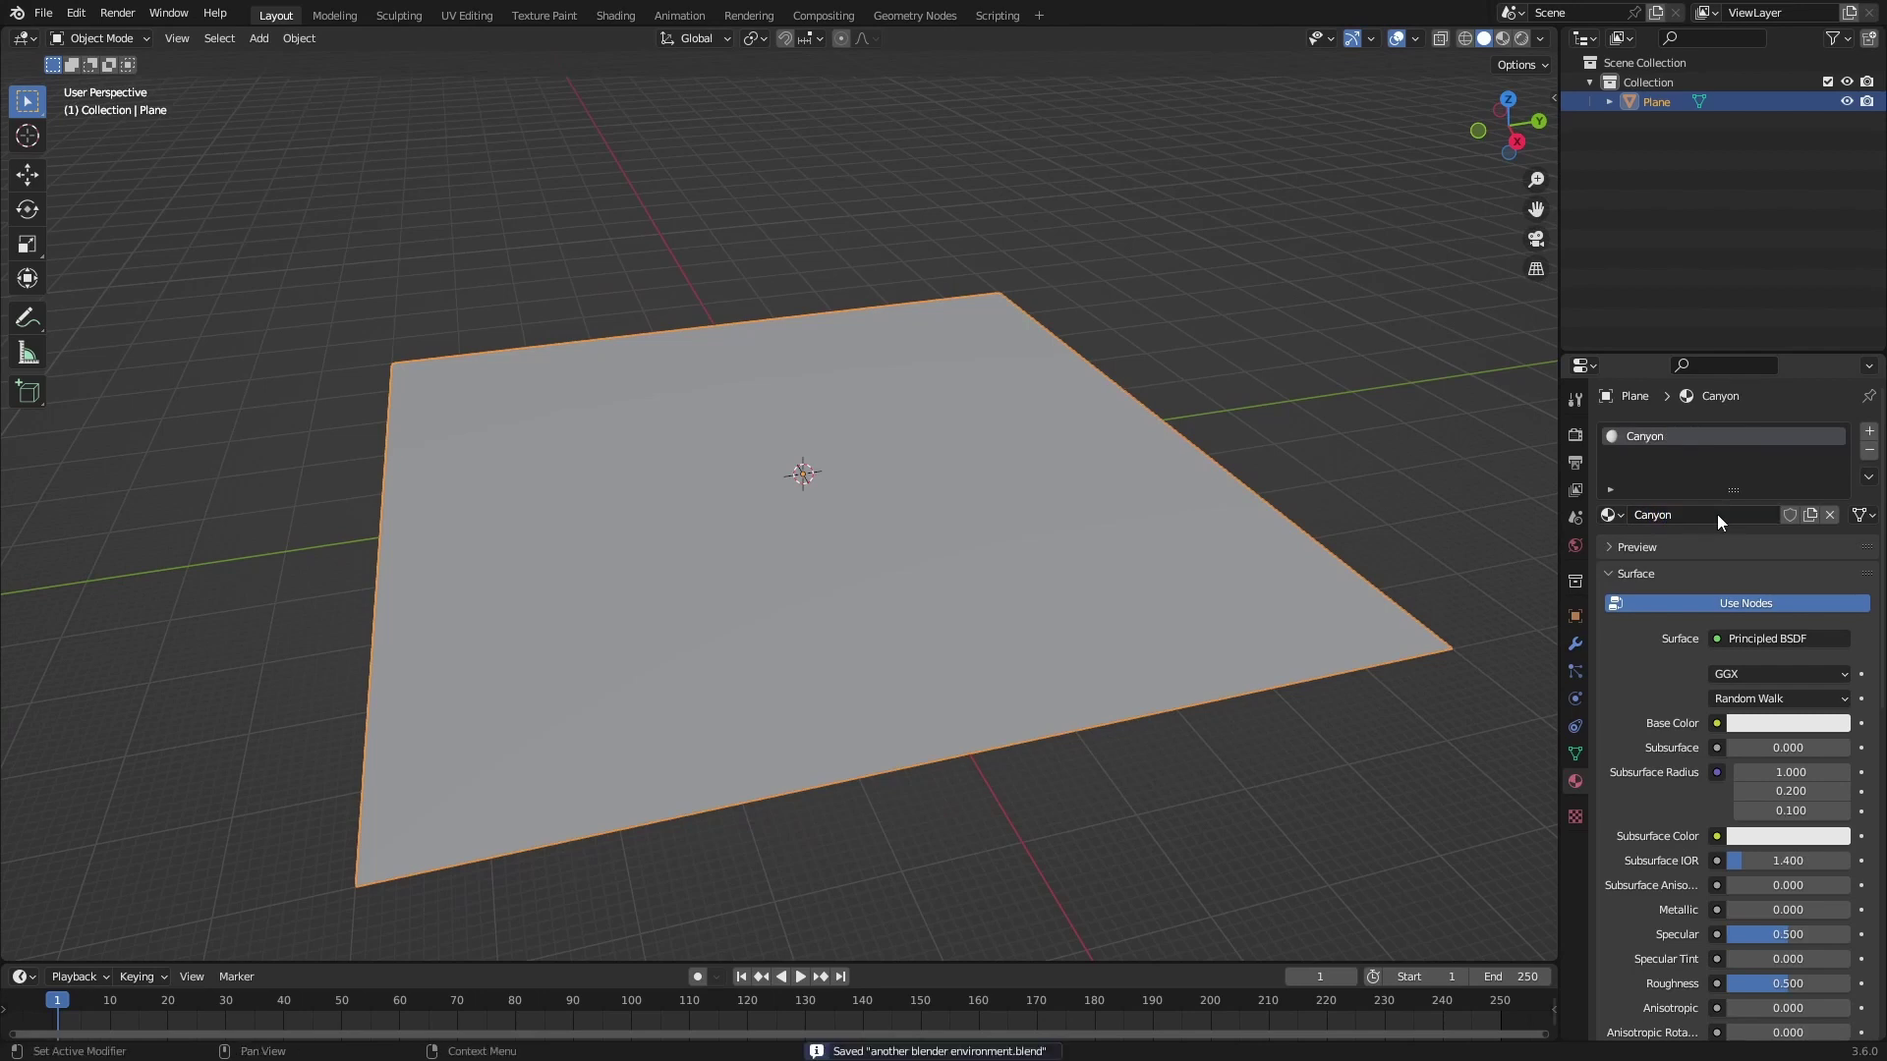
# - Configure rendering to use Cycles with the Experimental feature set and GPU Compute as the device
pyautogui.click(1575, 439)
pyautogui.click(1769, 431)
pyautogui.click(1773, 497)
pyautogui.click(1765, 480)
pyautogui.click(1769, 501)
pyautogui.click(1763, 458)
pyautogui.click(1769, 498)
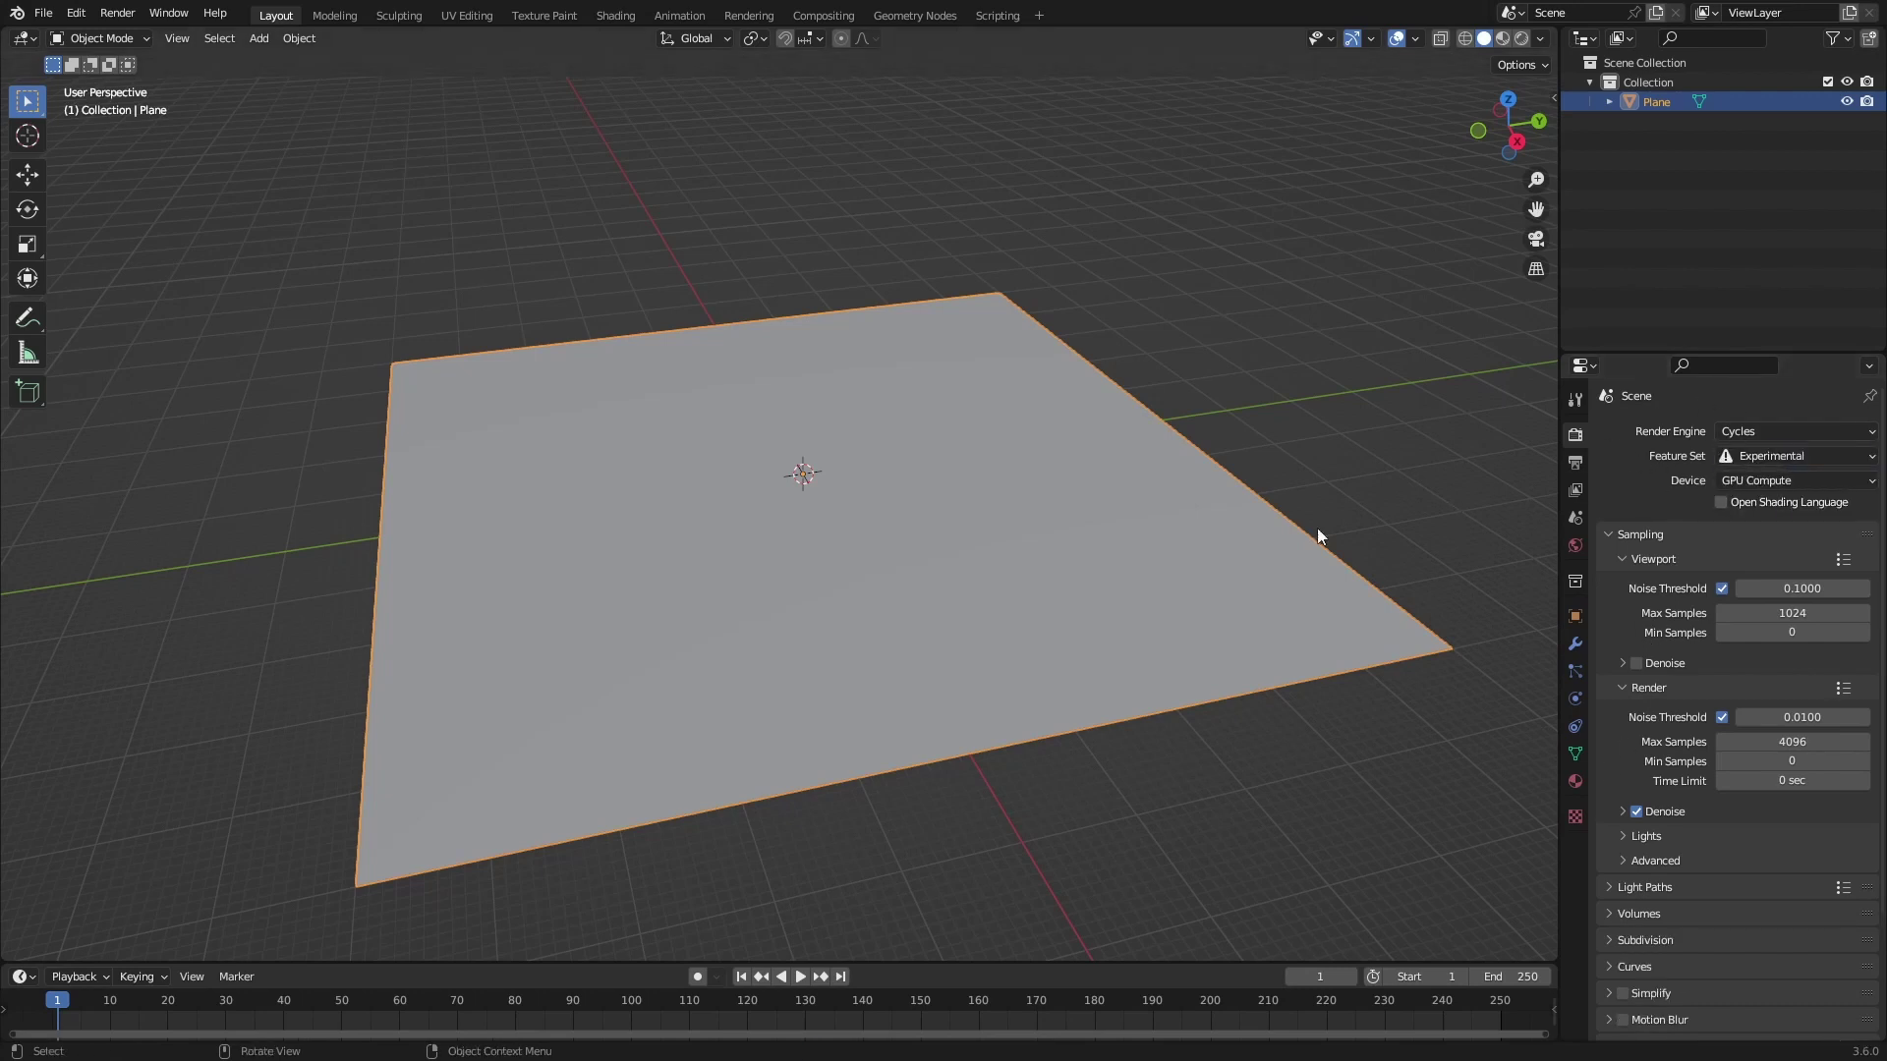
# - Replace the timeline with an enlarged Shader Editor and switch the viewport to rendered shading
pyautogui.click(21, 976)
pyautogui.click(130, 925)
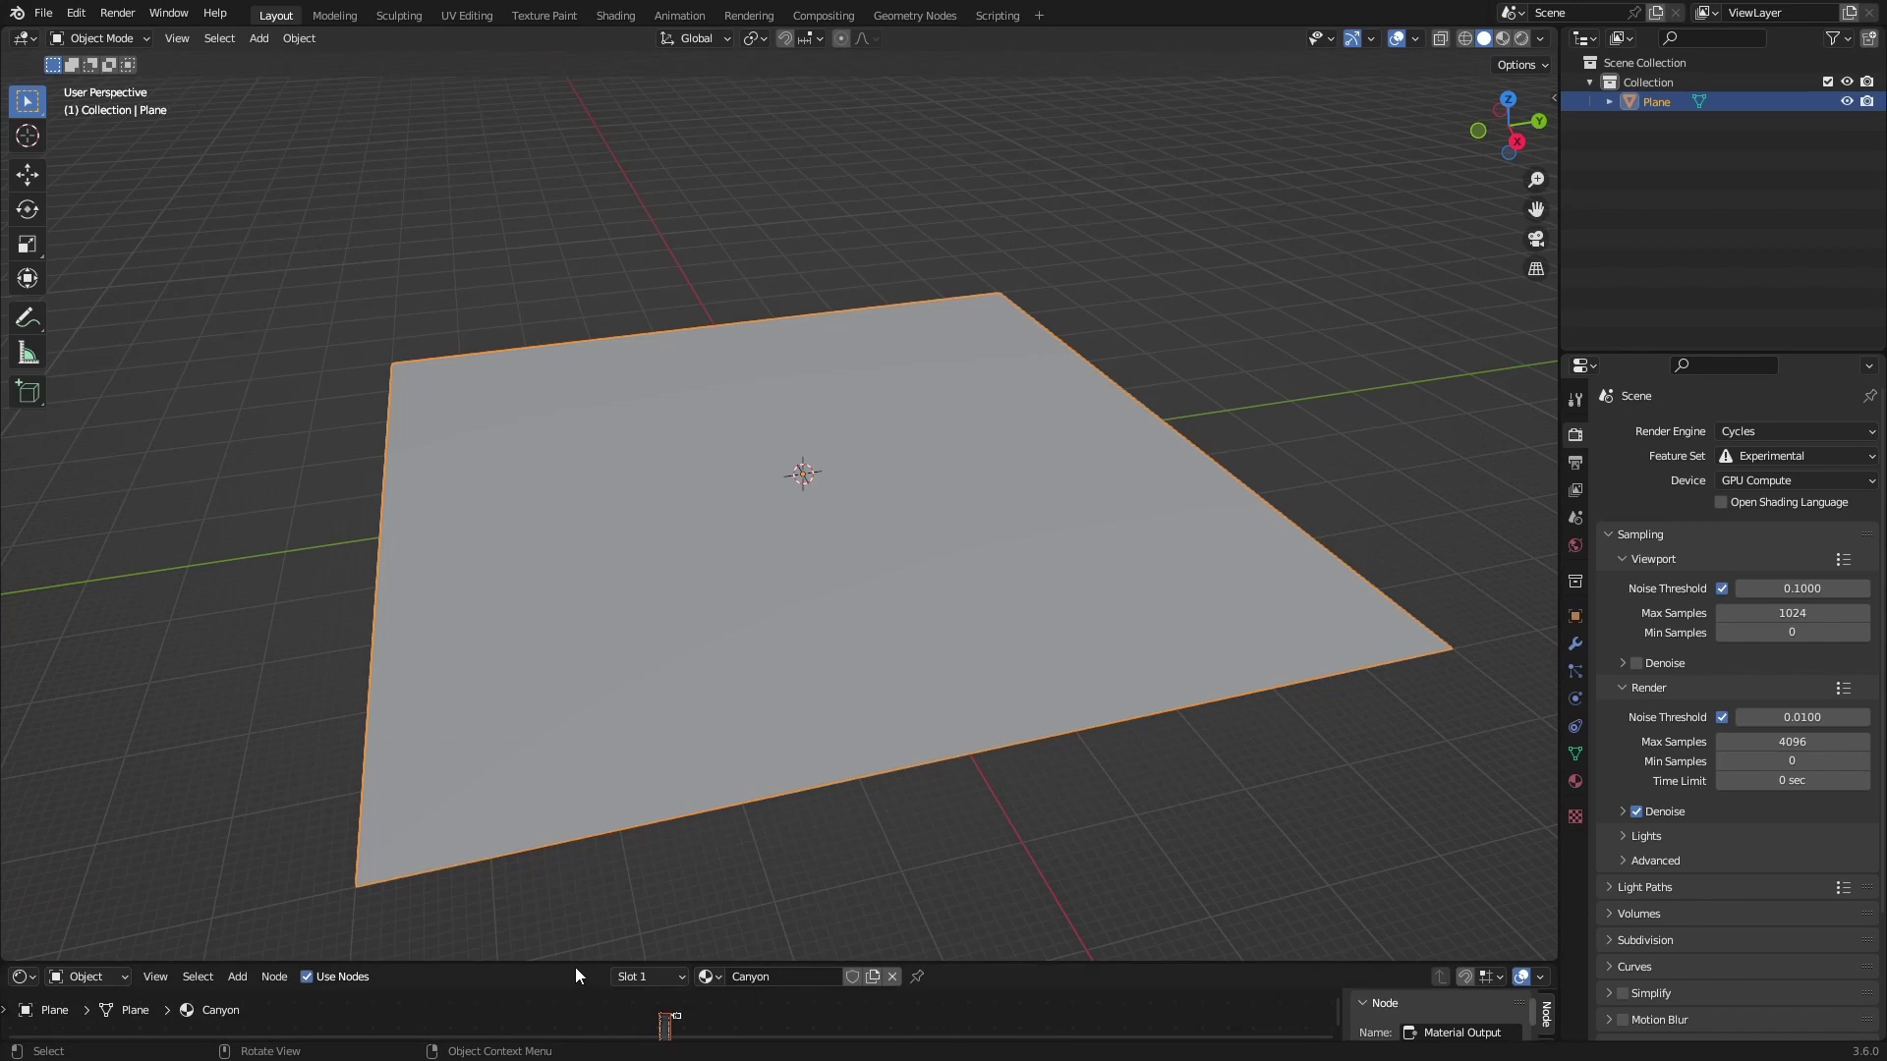
pyautogui.moveTo(575, 963); pyautogui.dragTo(575, 515)
pyautogui.press('z')
pyautogui.scroll(-3, 1130, 274)
# - Add a Sun light, rotate it freely and around Z, and reselect the plane
pyautogui.hotkey('shift', 'a')
pyautogui.moveTo(1032, 529)
pyautogui.click(1184, 549)
pyautogui.press('r')
pyautogui.press('r')
pyautogui.click(1243, 383)
pyautogui.press('r')
pyautogui.press('z')
pyautogui.click(1184, 328)
pyautogui.click(952, 309)
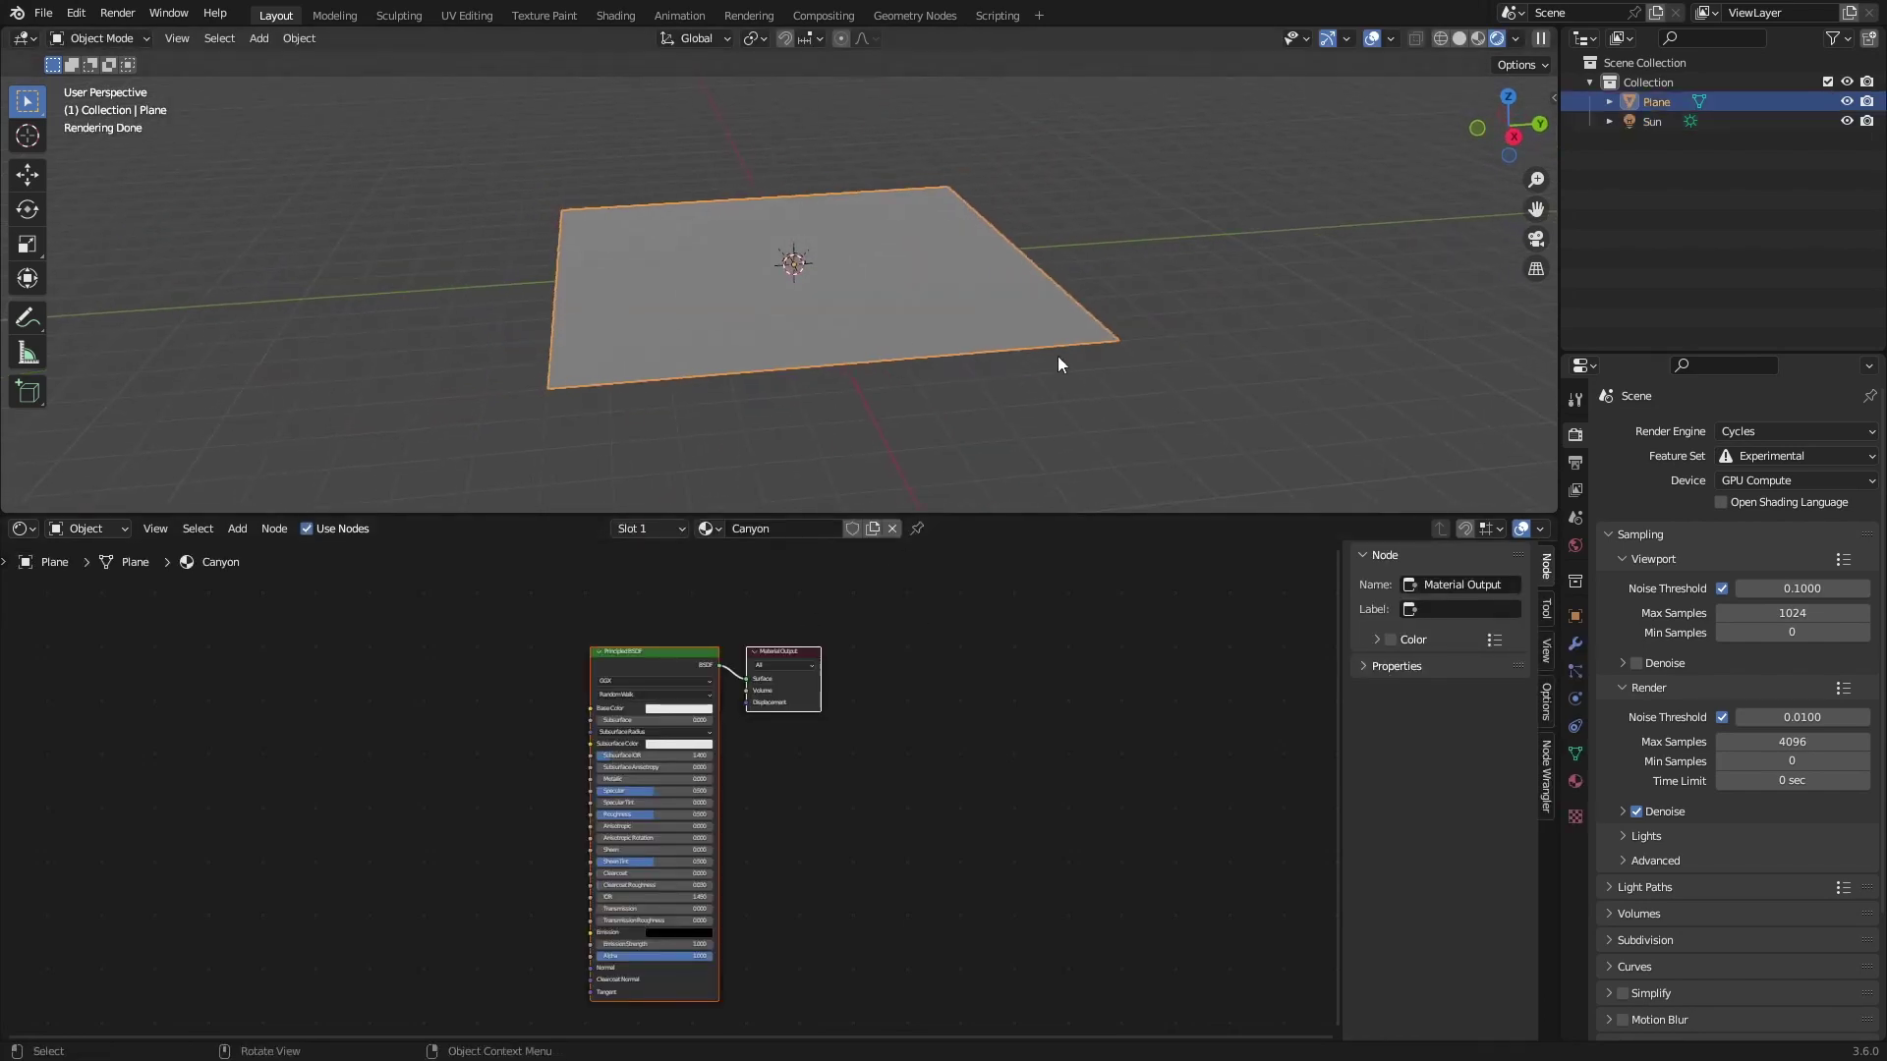
# - Add a Displacement node to the Canyon material and link it to the Material Output's Displacement input
pyautogui.moveTo(1057, 356); pyautogui.dragTo(1434, 329, button='middle')
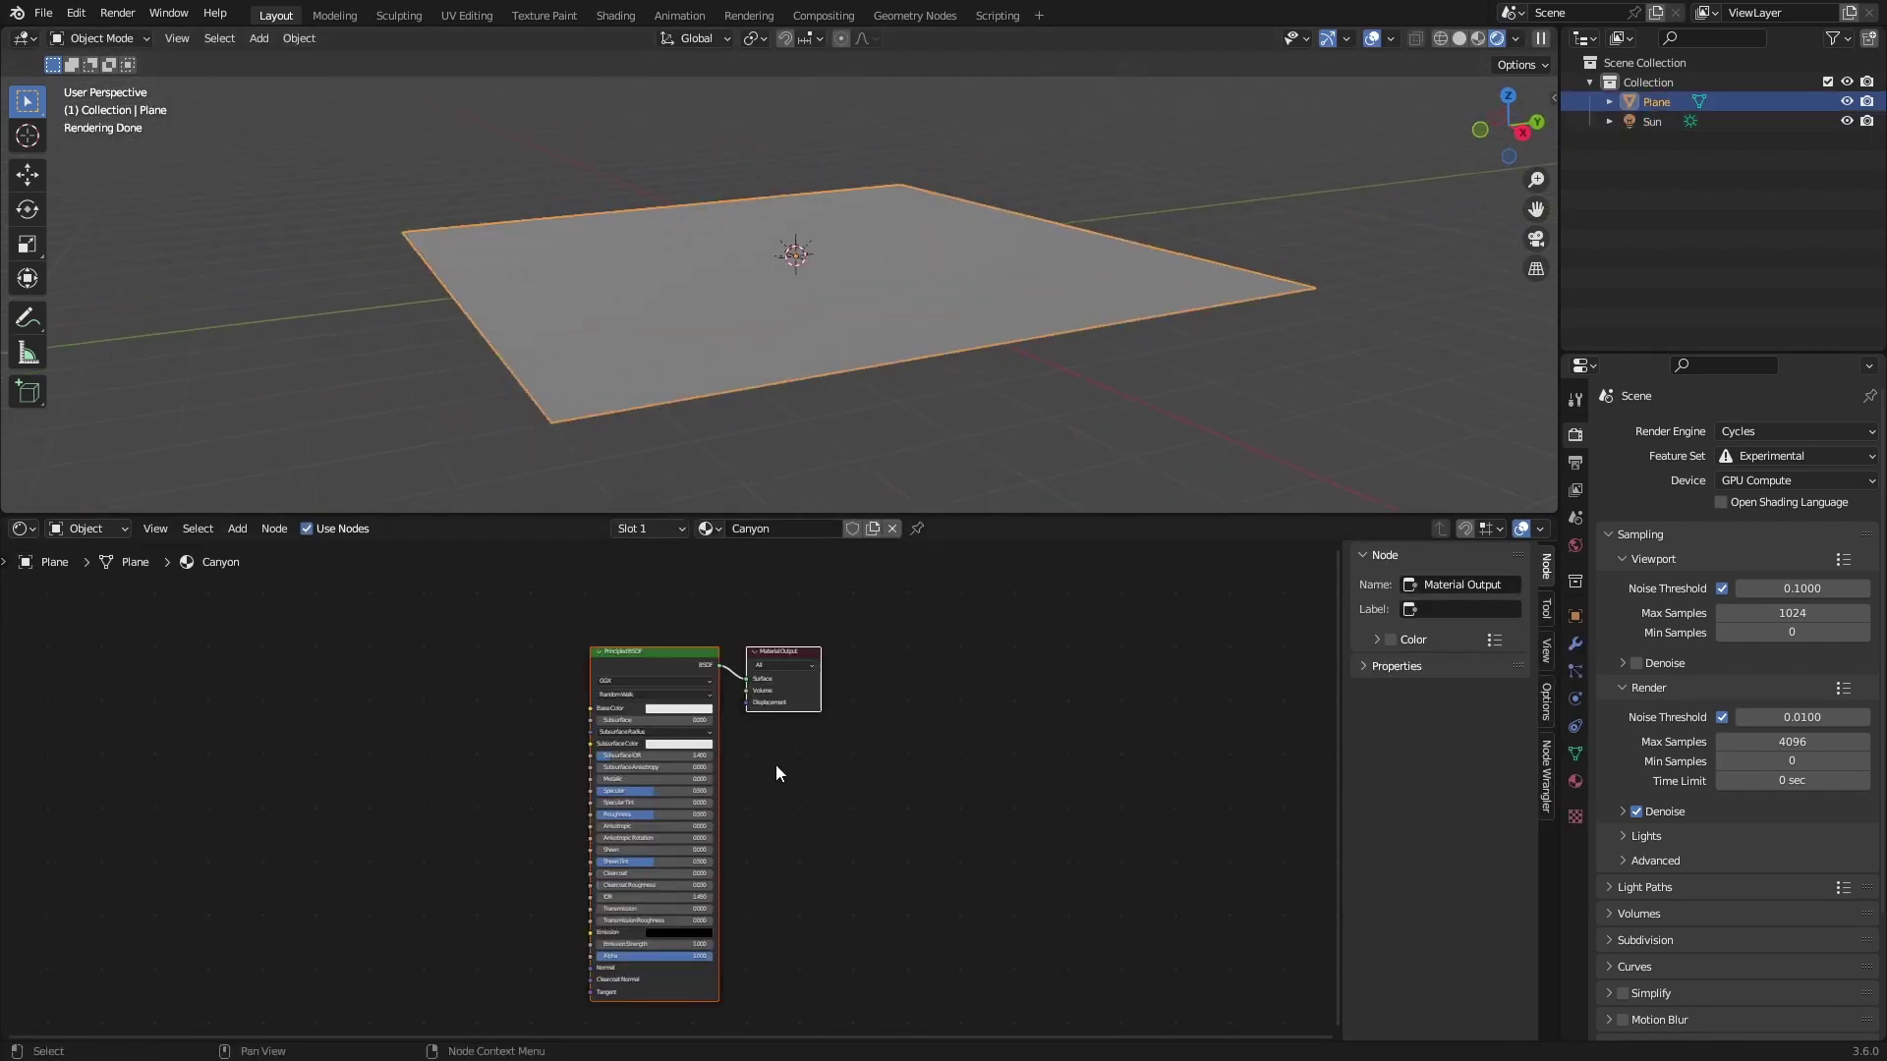
pyautogui.scroll(6, 781, 758)
pyautogui.moveTo(780, 758); pyautogui.dragTo(750, 851, button='middle')
pyautogui.scroll(2, 750, 851)
pyautogui.hotkey('shift', 'a')
pyautogui.click(742, 735)
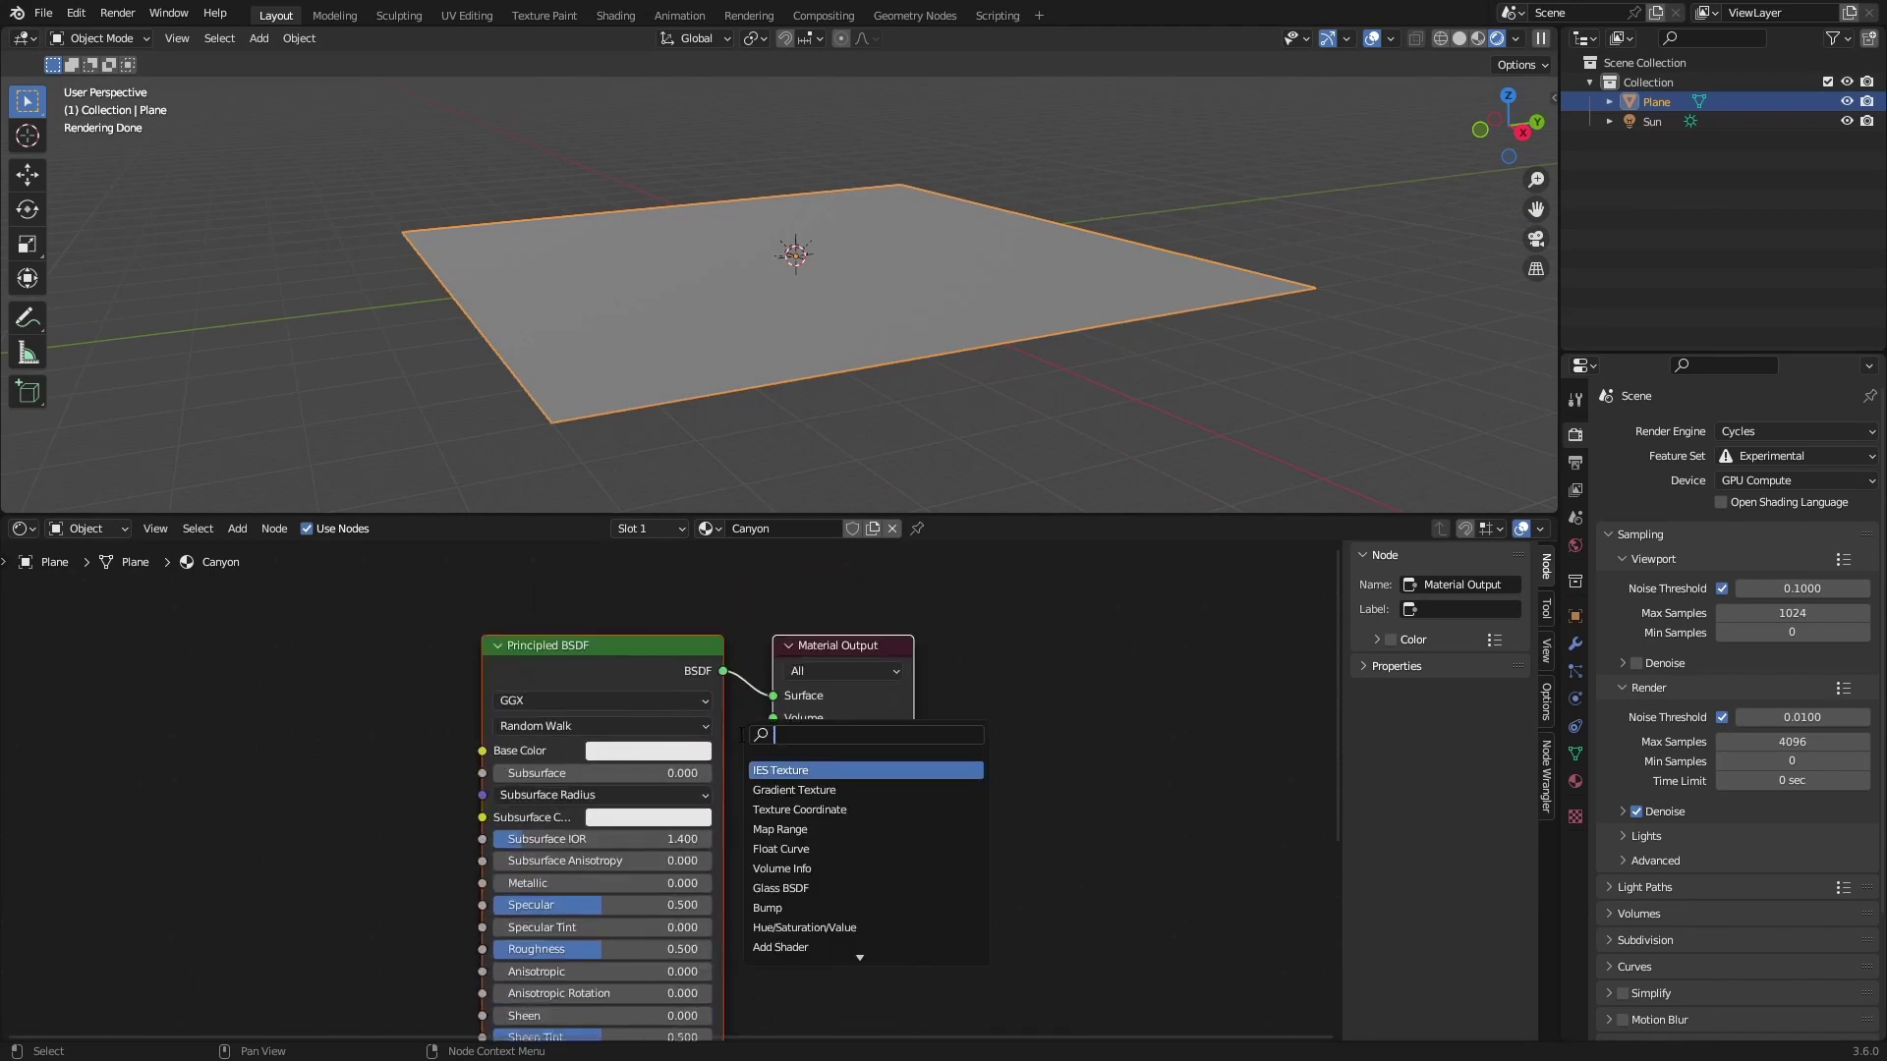
pyautogui.write('disp')
pyautogui.press('Return')
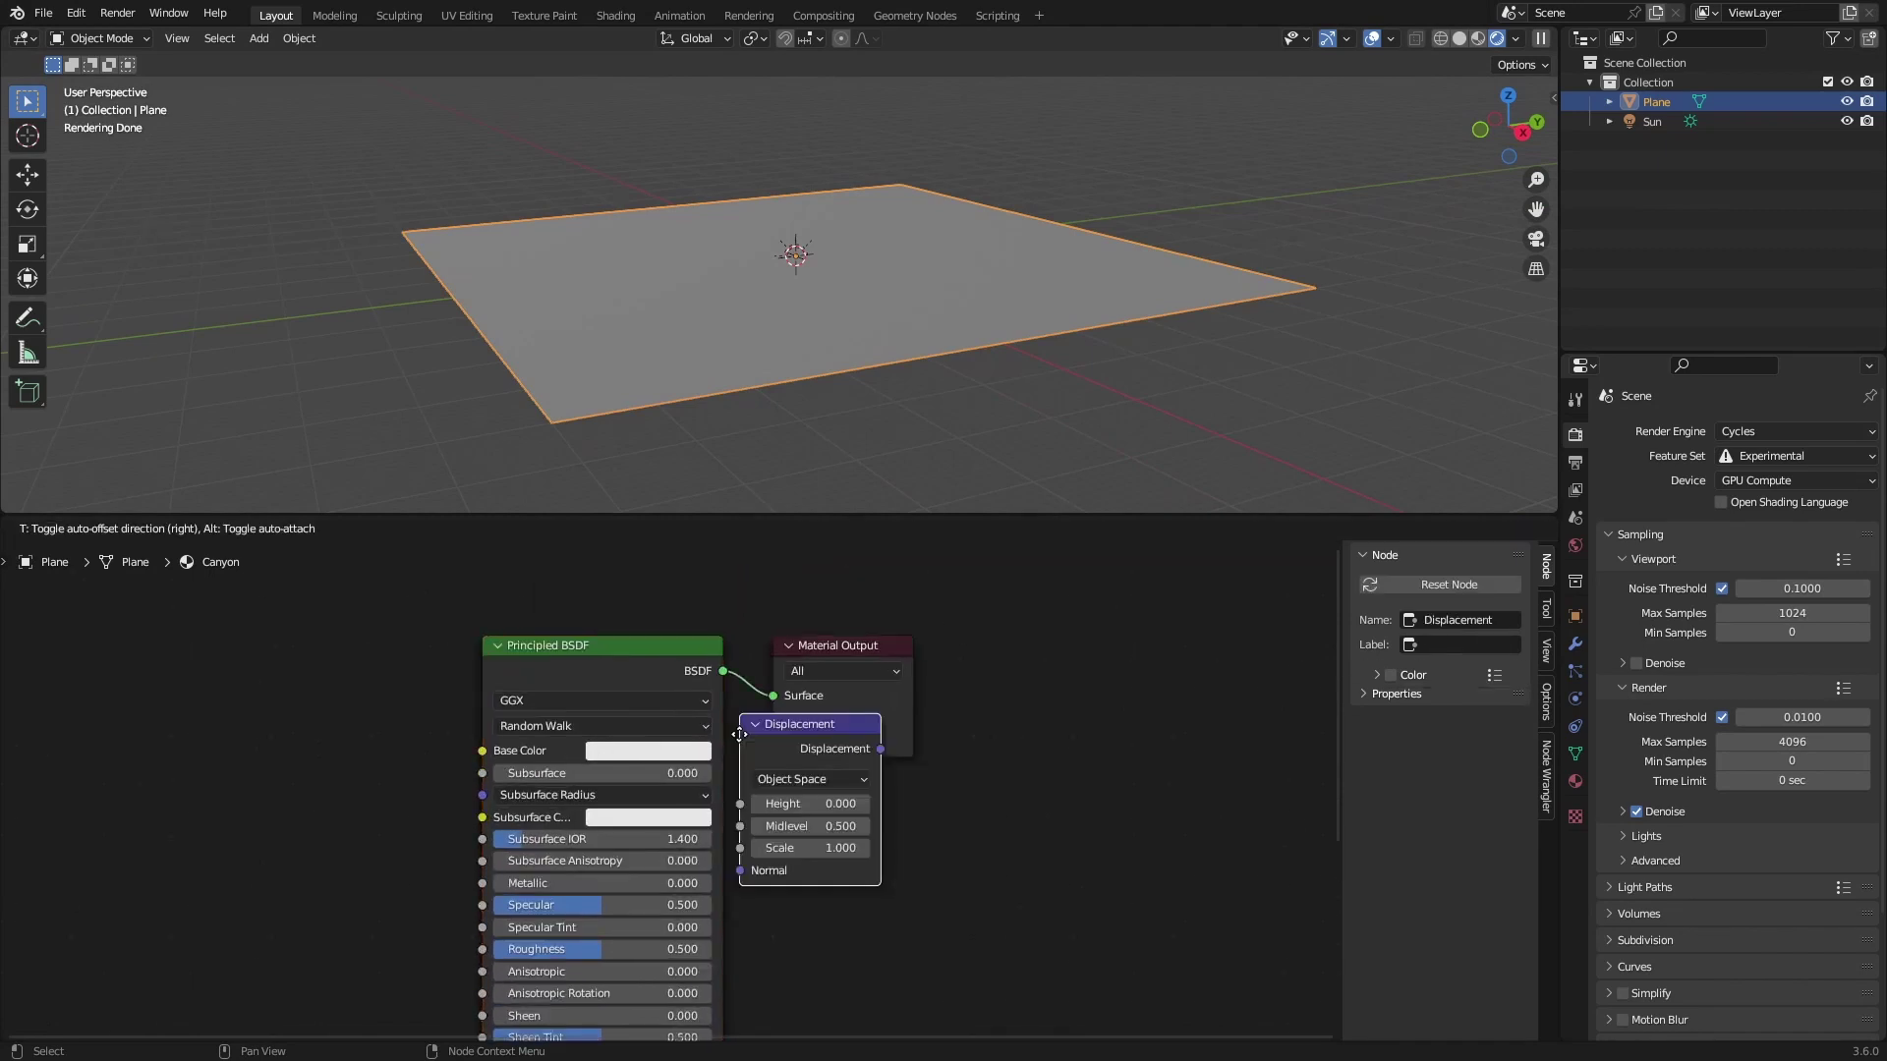
pyautogui.moveTo(913, 811); pyautogui.dragTo(974, 723)
# - Add a Subdivision Surface modifier to the plane, using the Simple type with Adaptive Subdivision enabled
pyautogui.moveTo(1000, 379); pyautogui.dragTo(982, 401, button='middle')
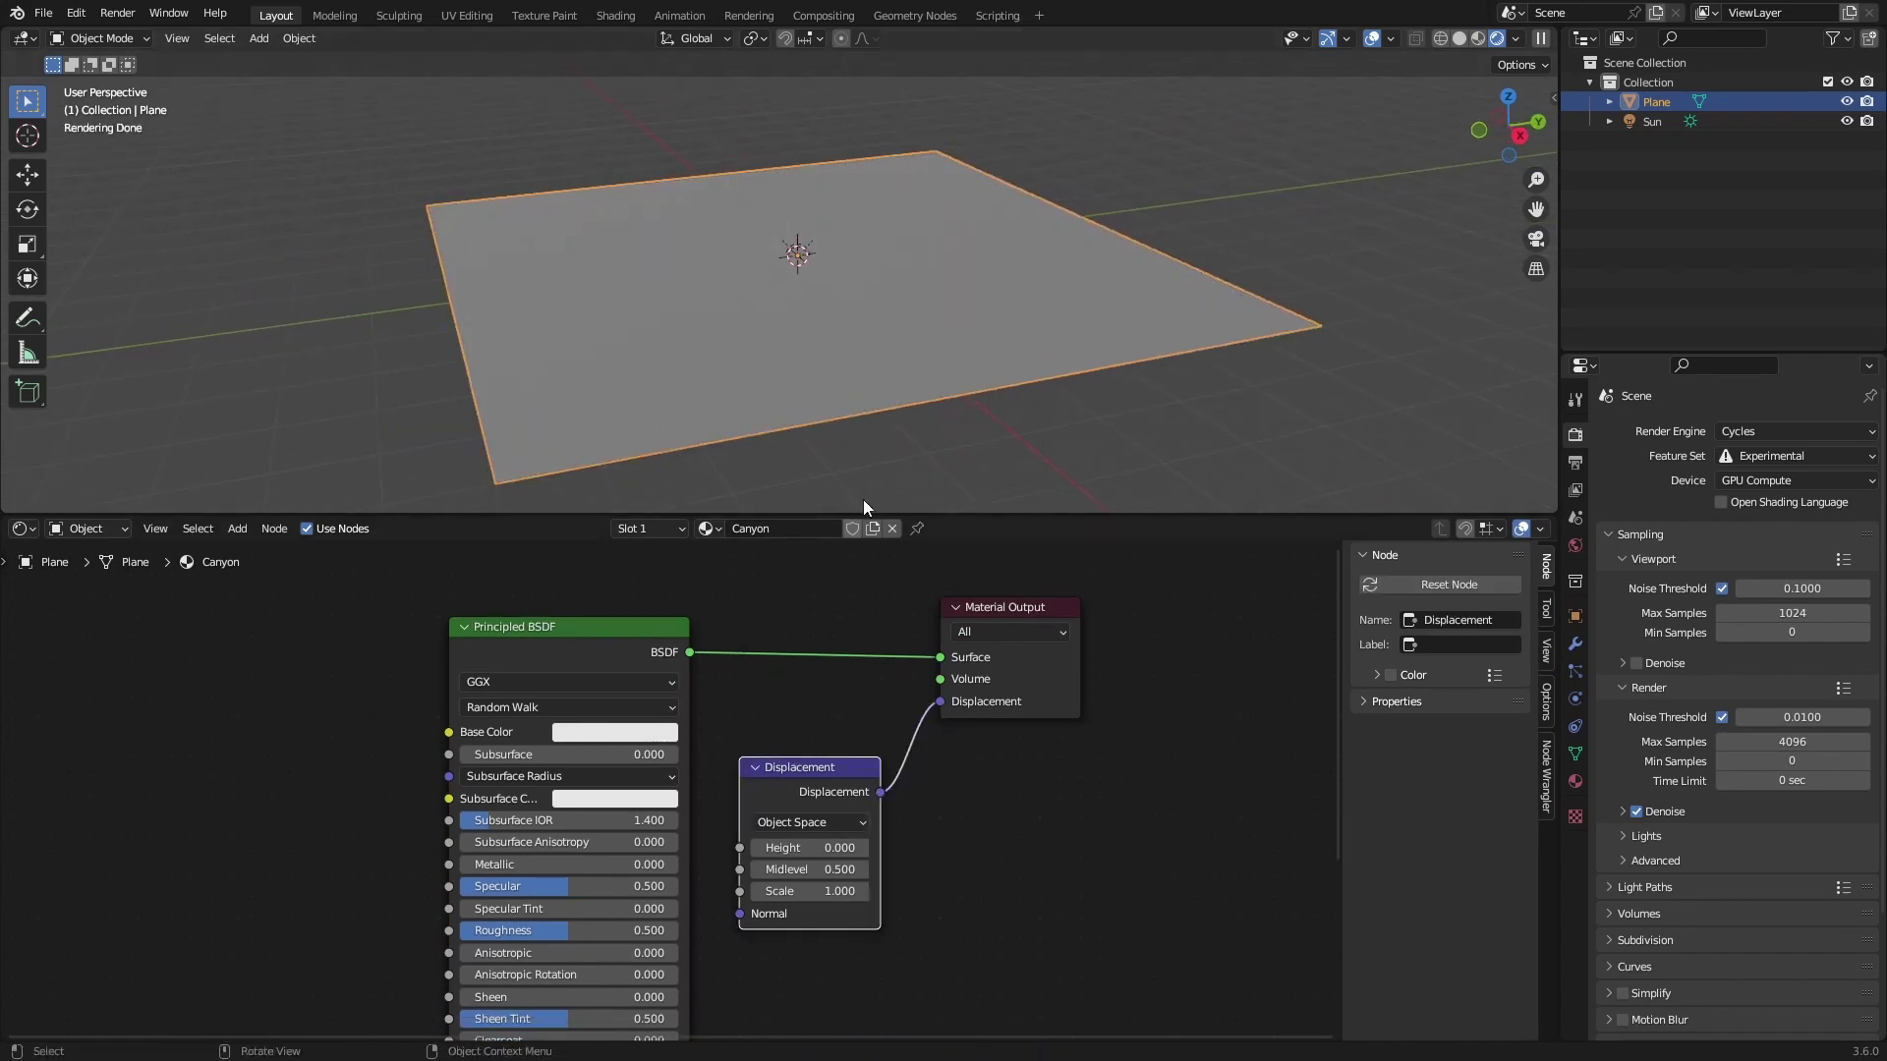
pyautogui.click(1575, 644)
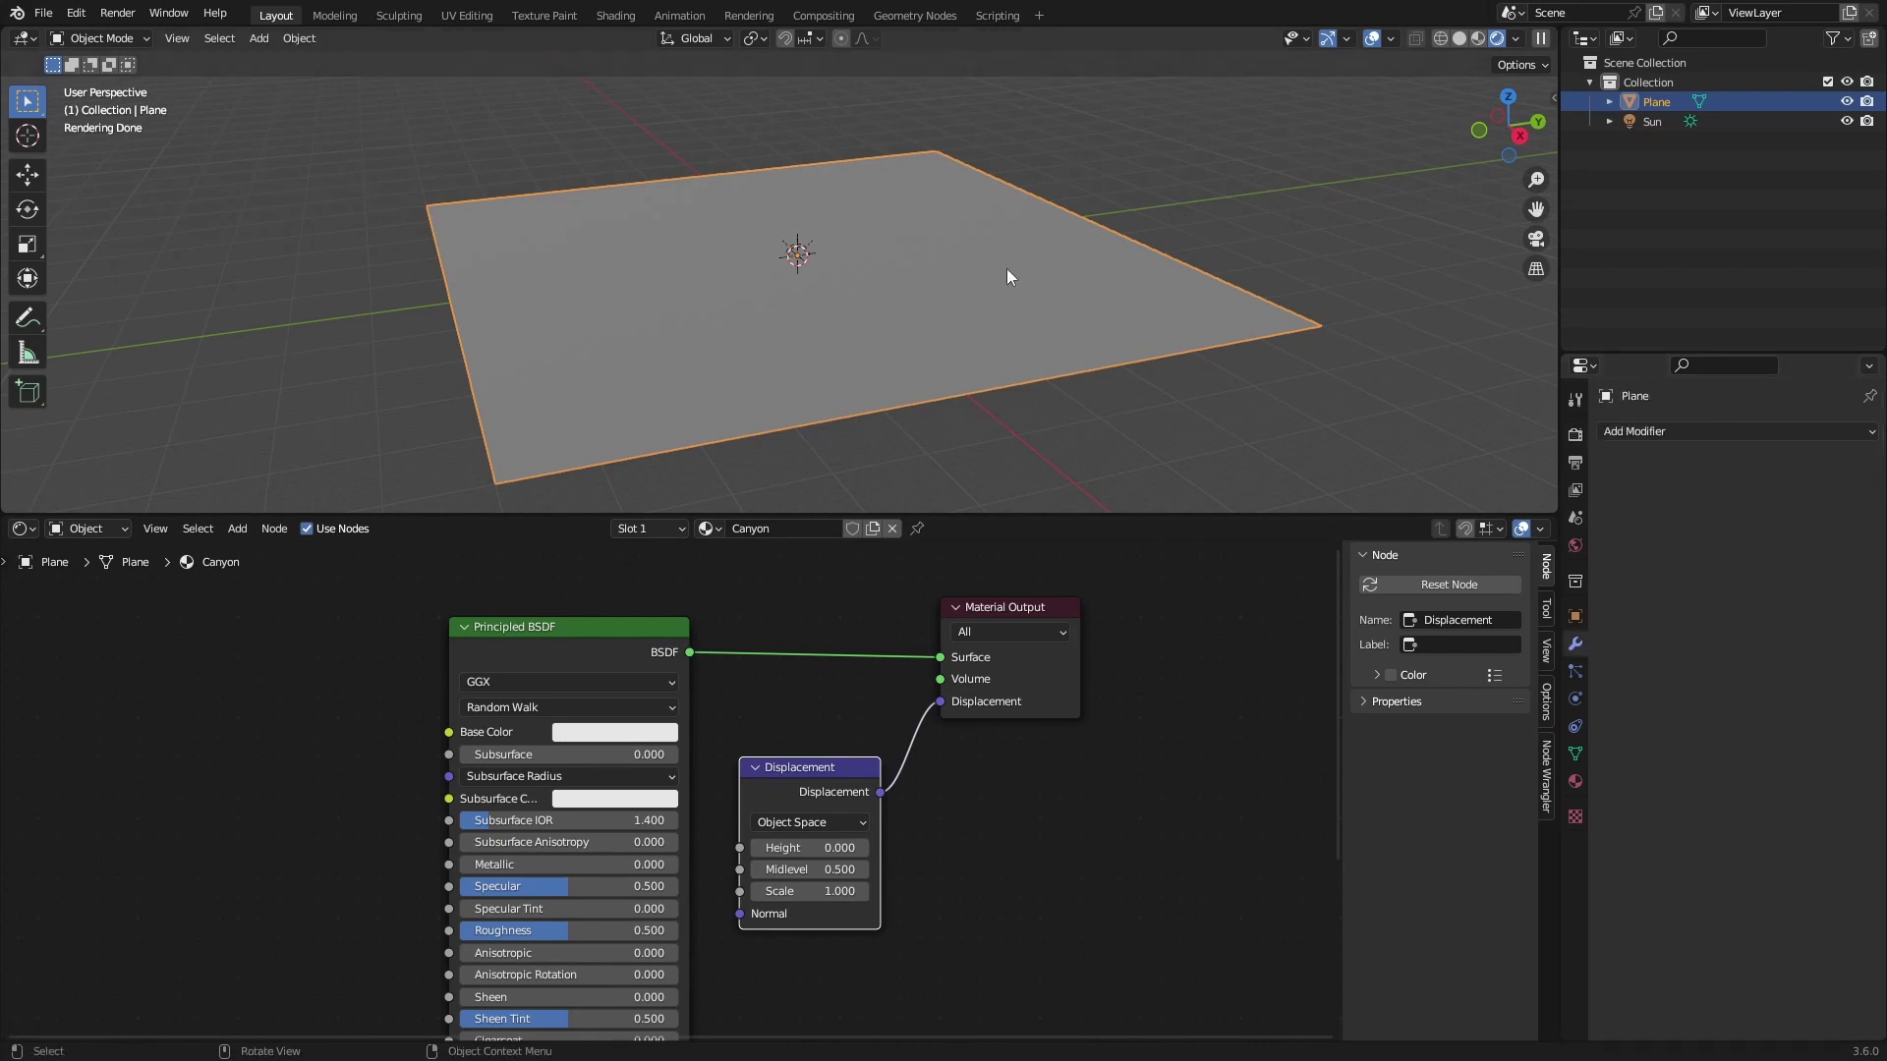
pyautogui.click(1576, 433)
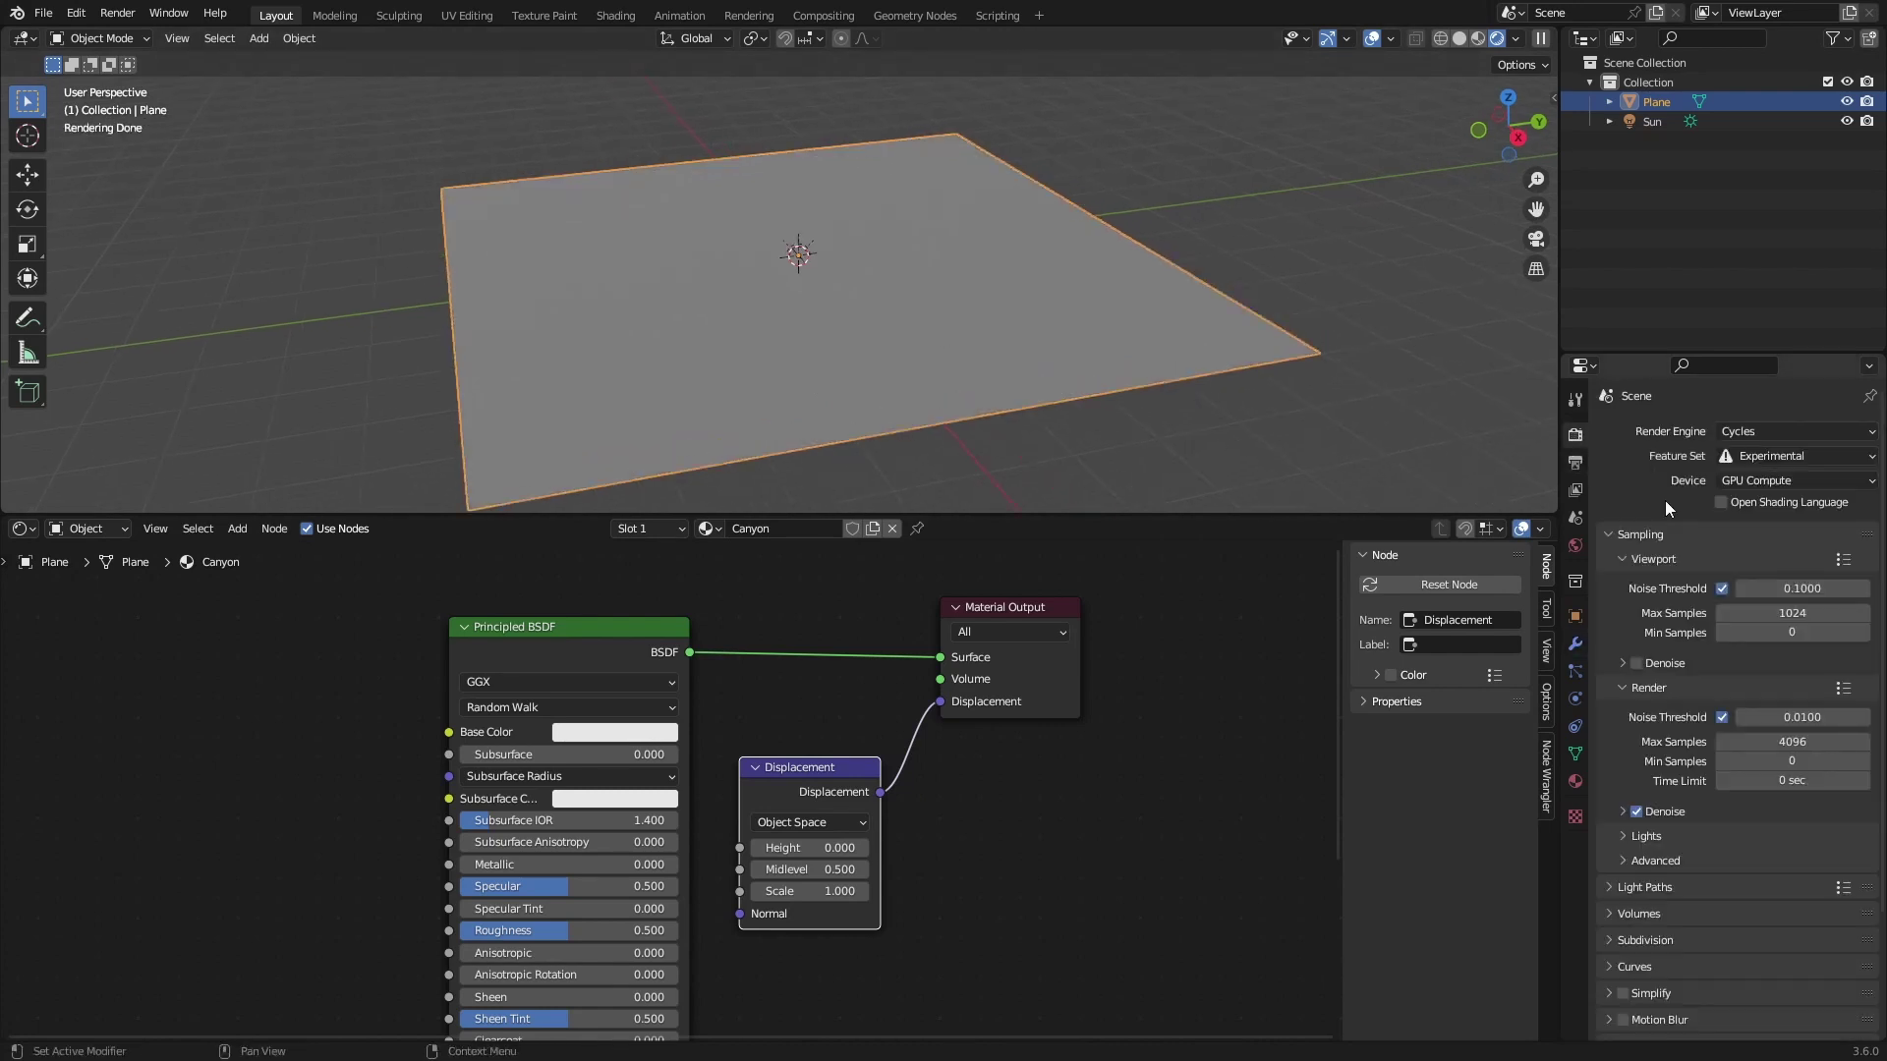
pyautogui.click(1574, 645)
pyautogui.click(1620, 429)
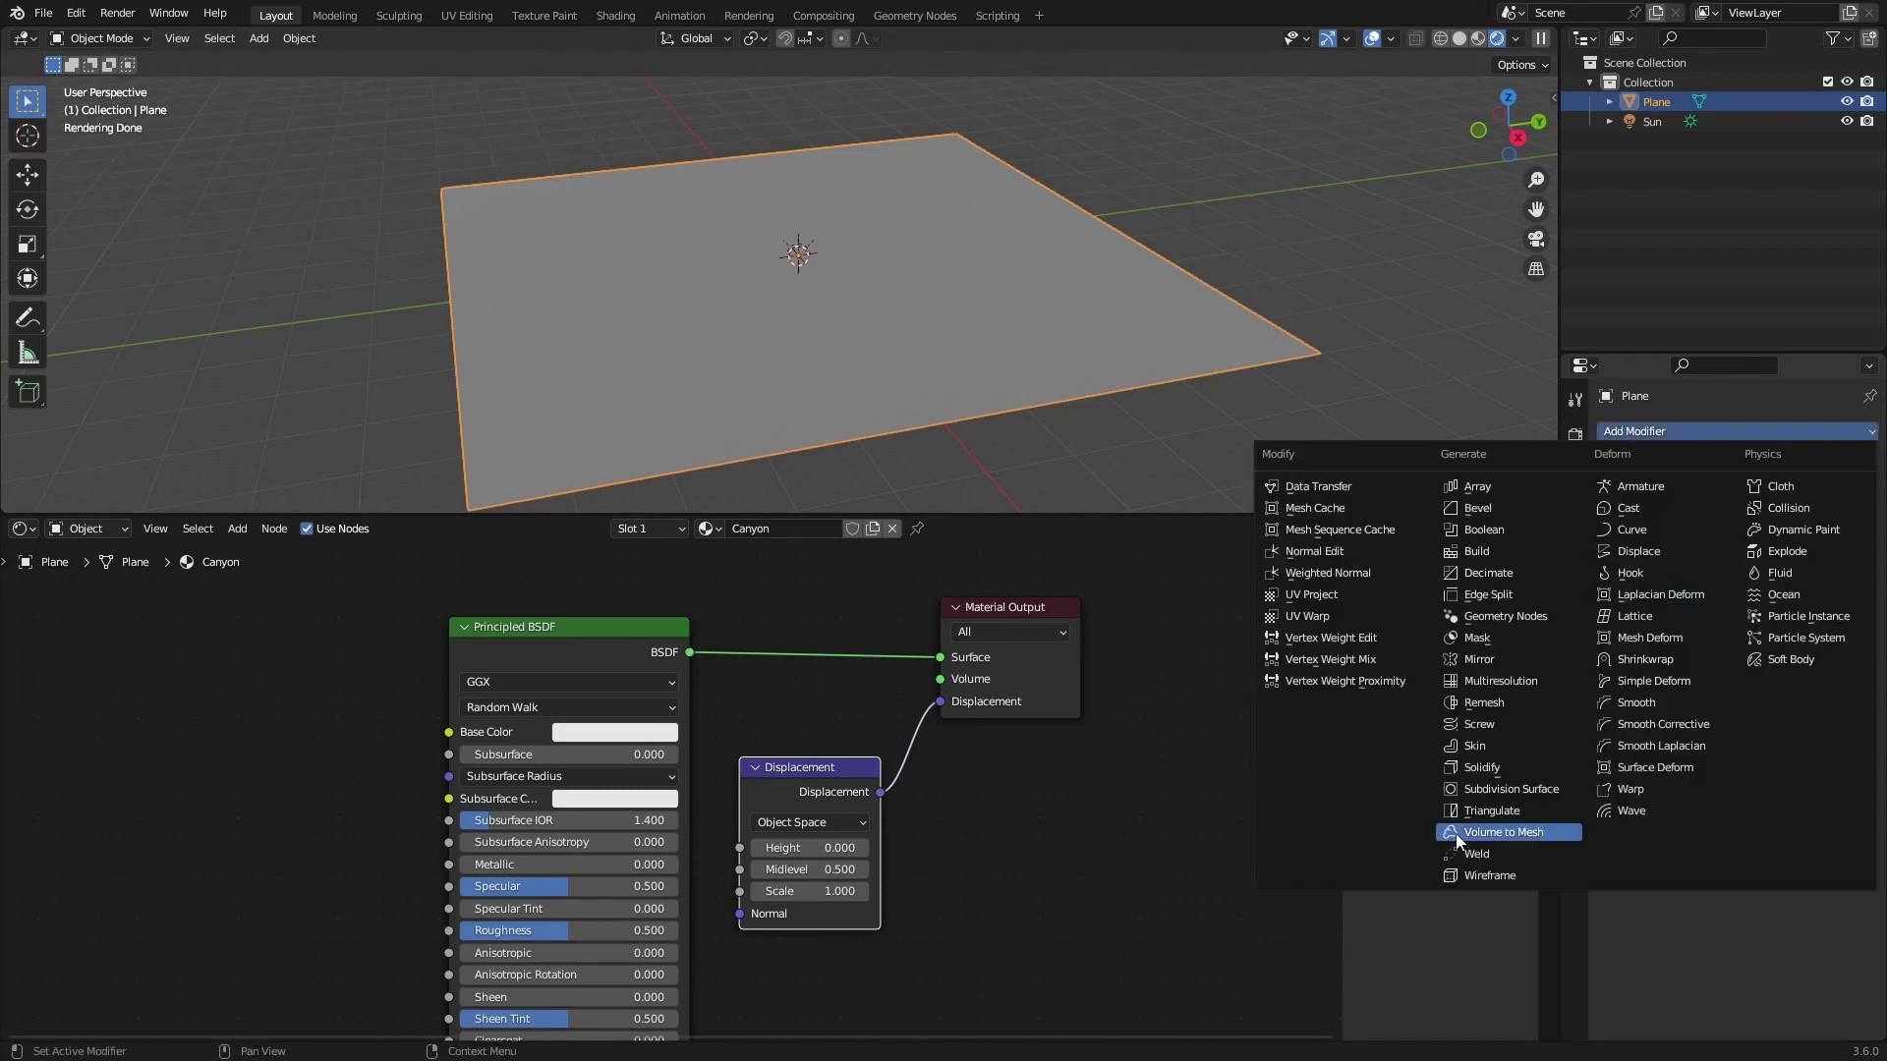
pyautogui.click(1510, 789)
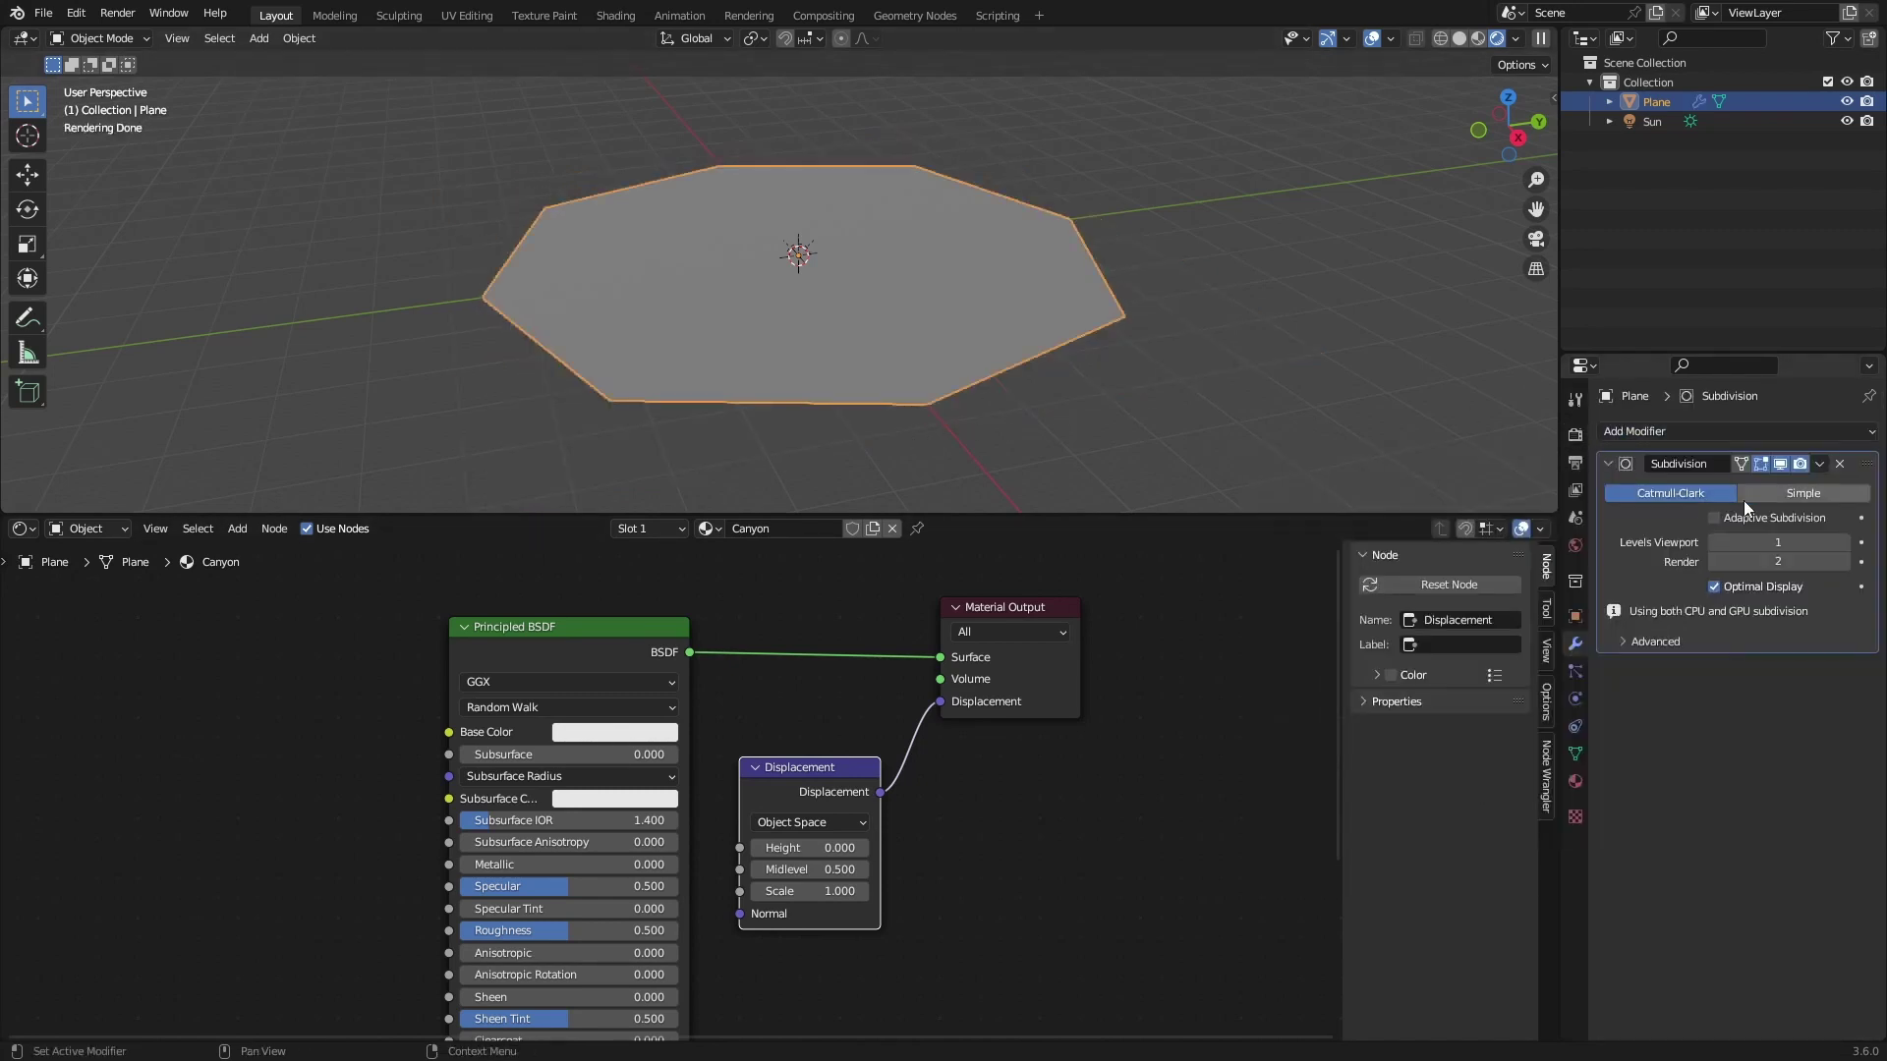
pyautogui.click(1714, 518)
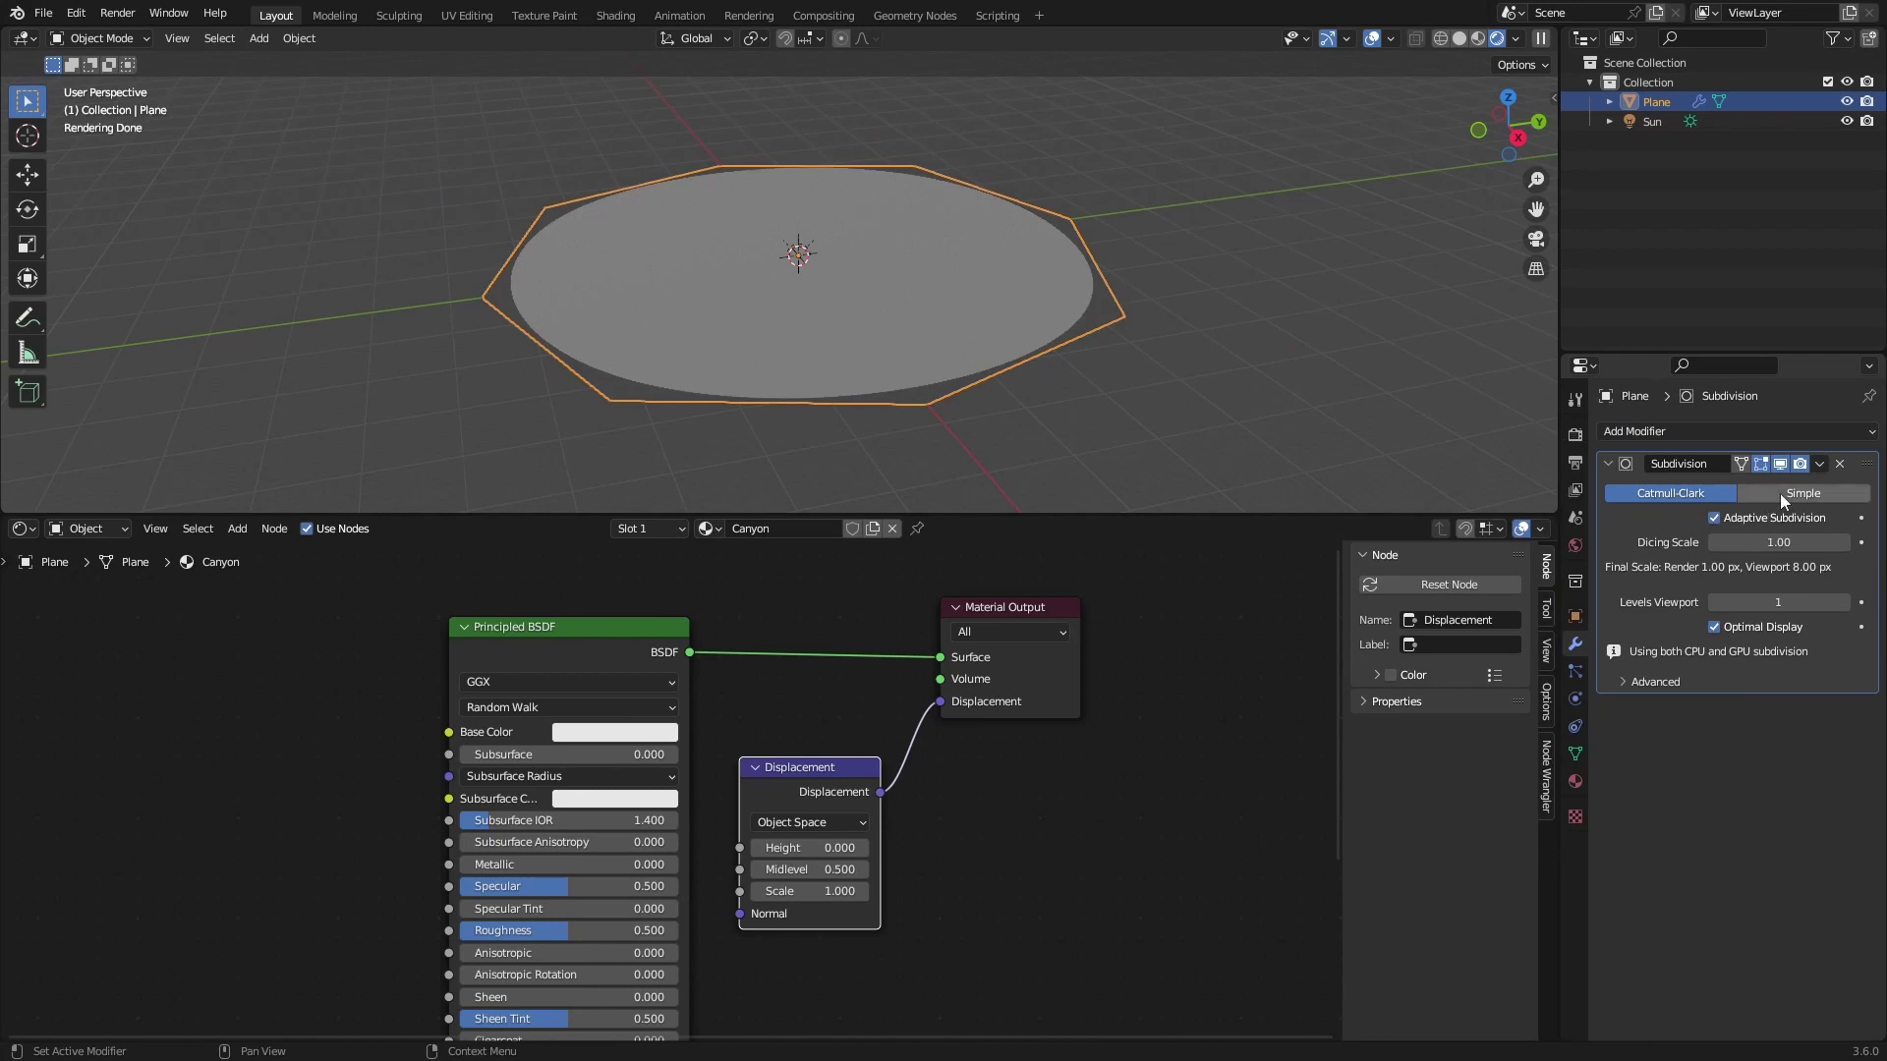
pyautogui.click(1780, 491)
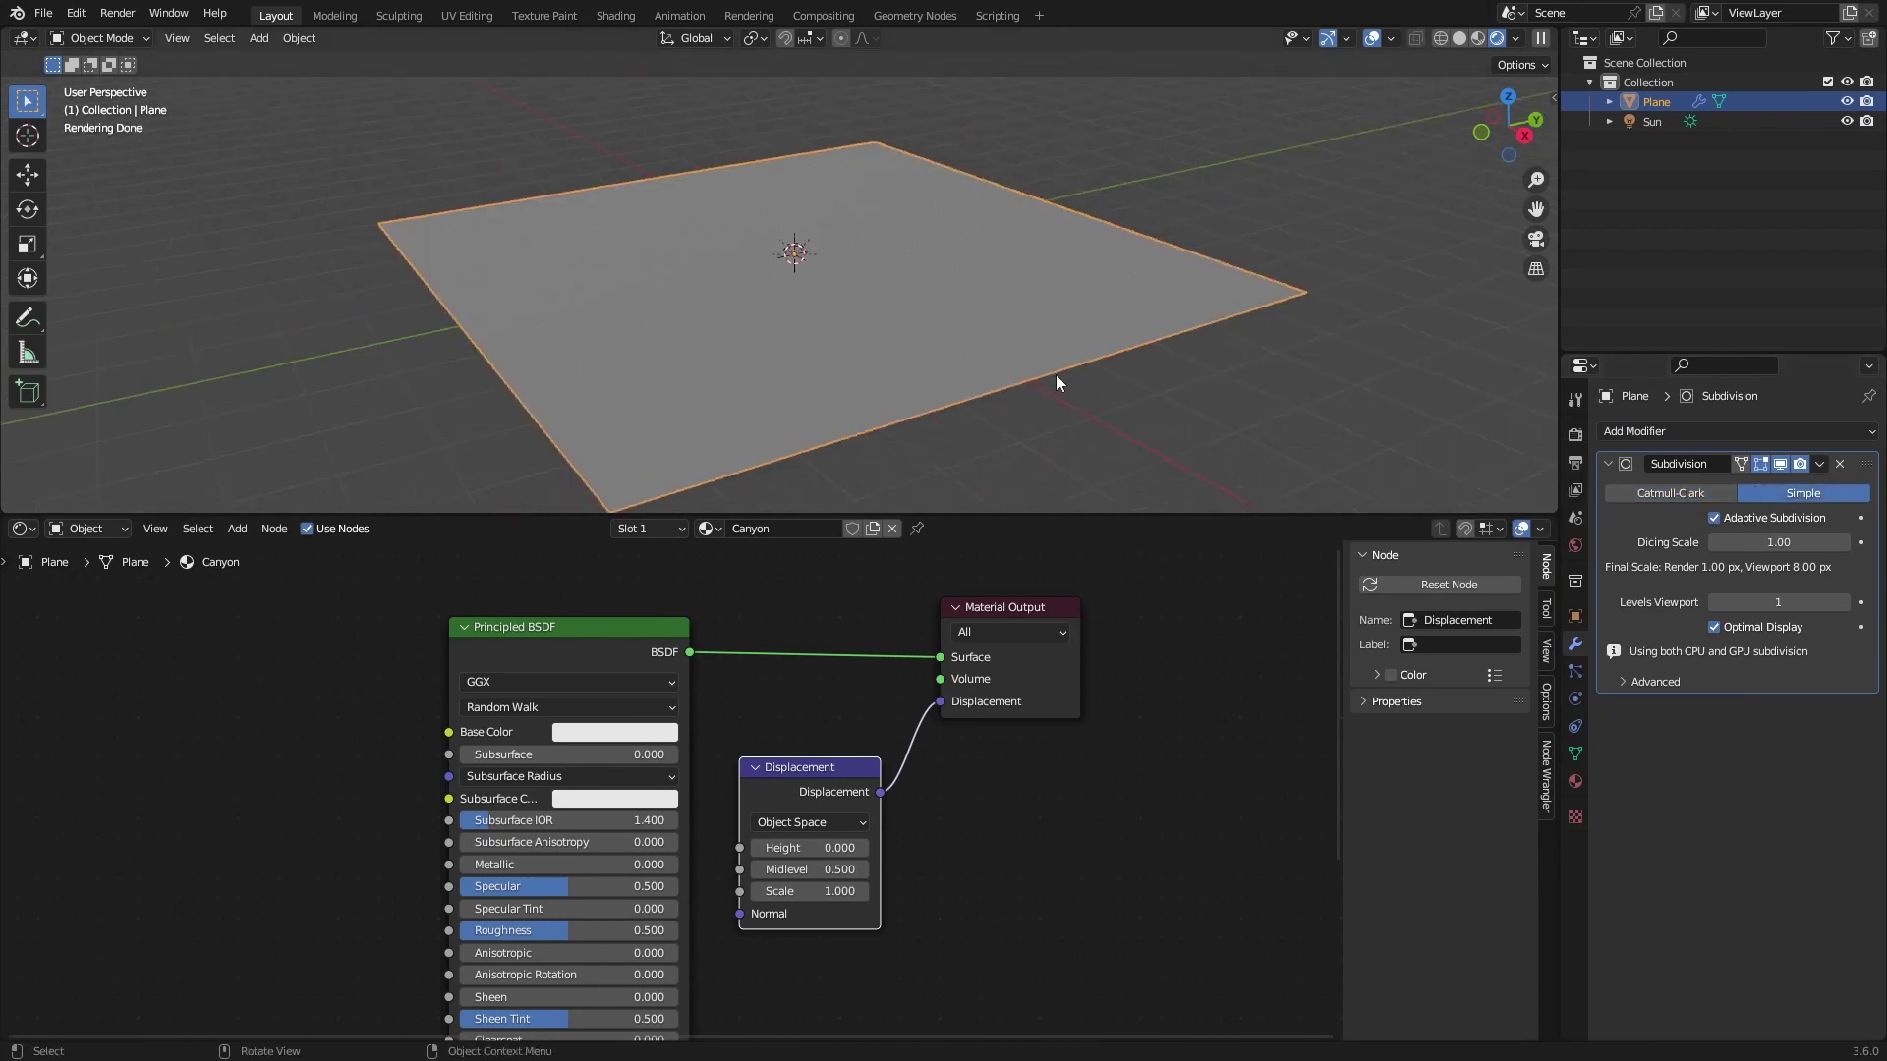
# - Add a Musgrave Texture node beside the Displacement node and link its Height output to the Height input
pyautogui.moveTo(1162, 383); pyautogui.dragTo(801, 388, button='middle')
pyautogui.moveTo(878, 491); pyautogui.dragTo(922, 376, button='middle')
pyautogui.hotkey('shift', 'a')
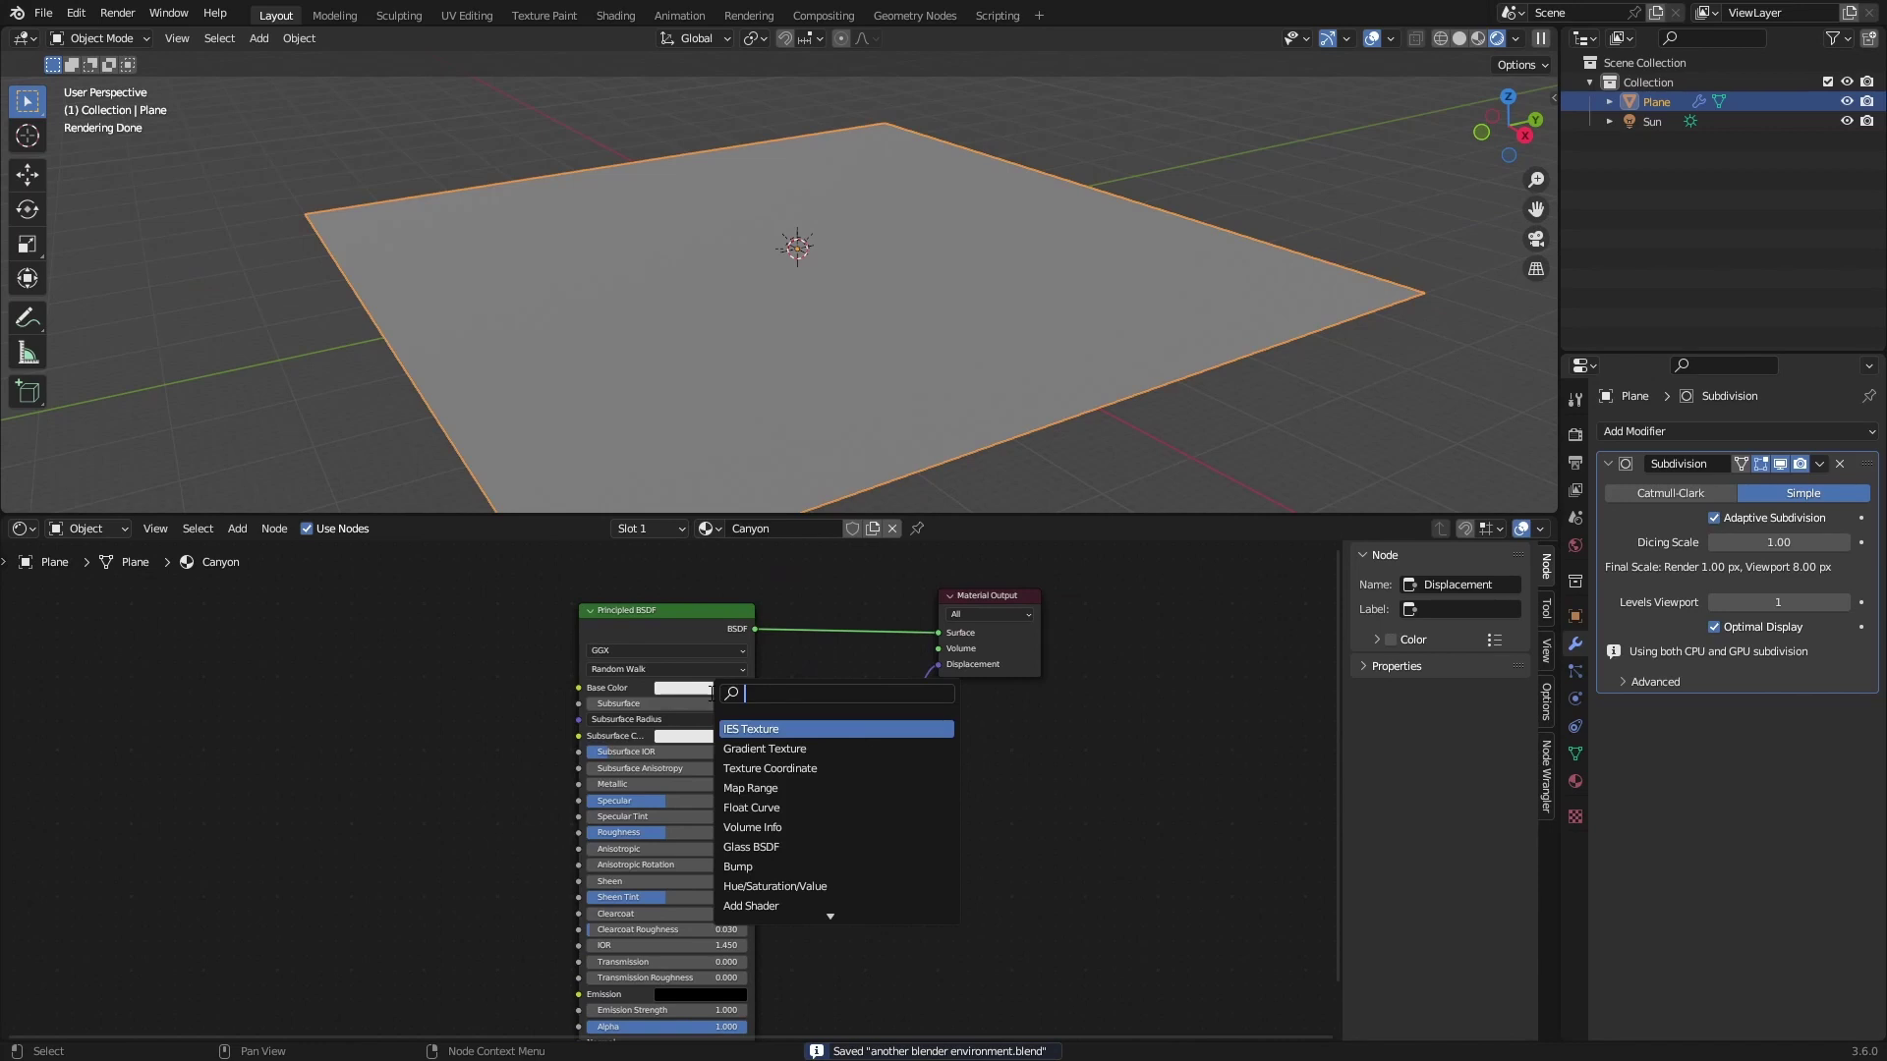
pyautogui.write('musgrave')
pyautogui.press('Return')
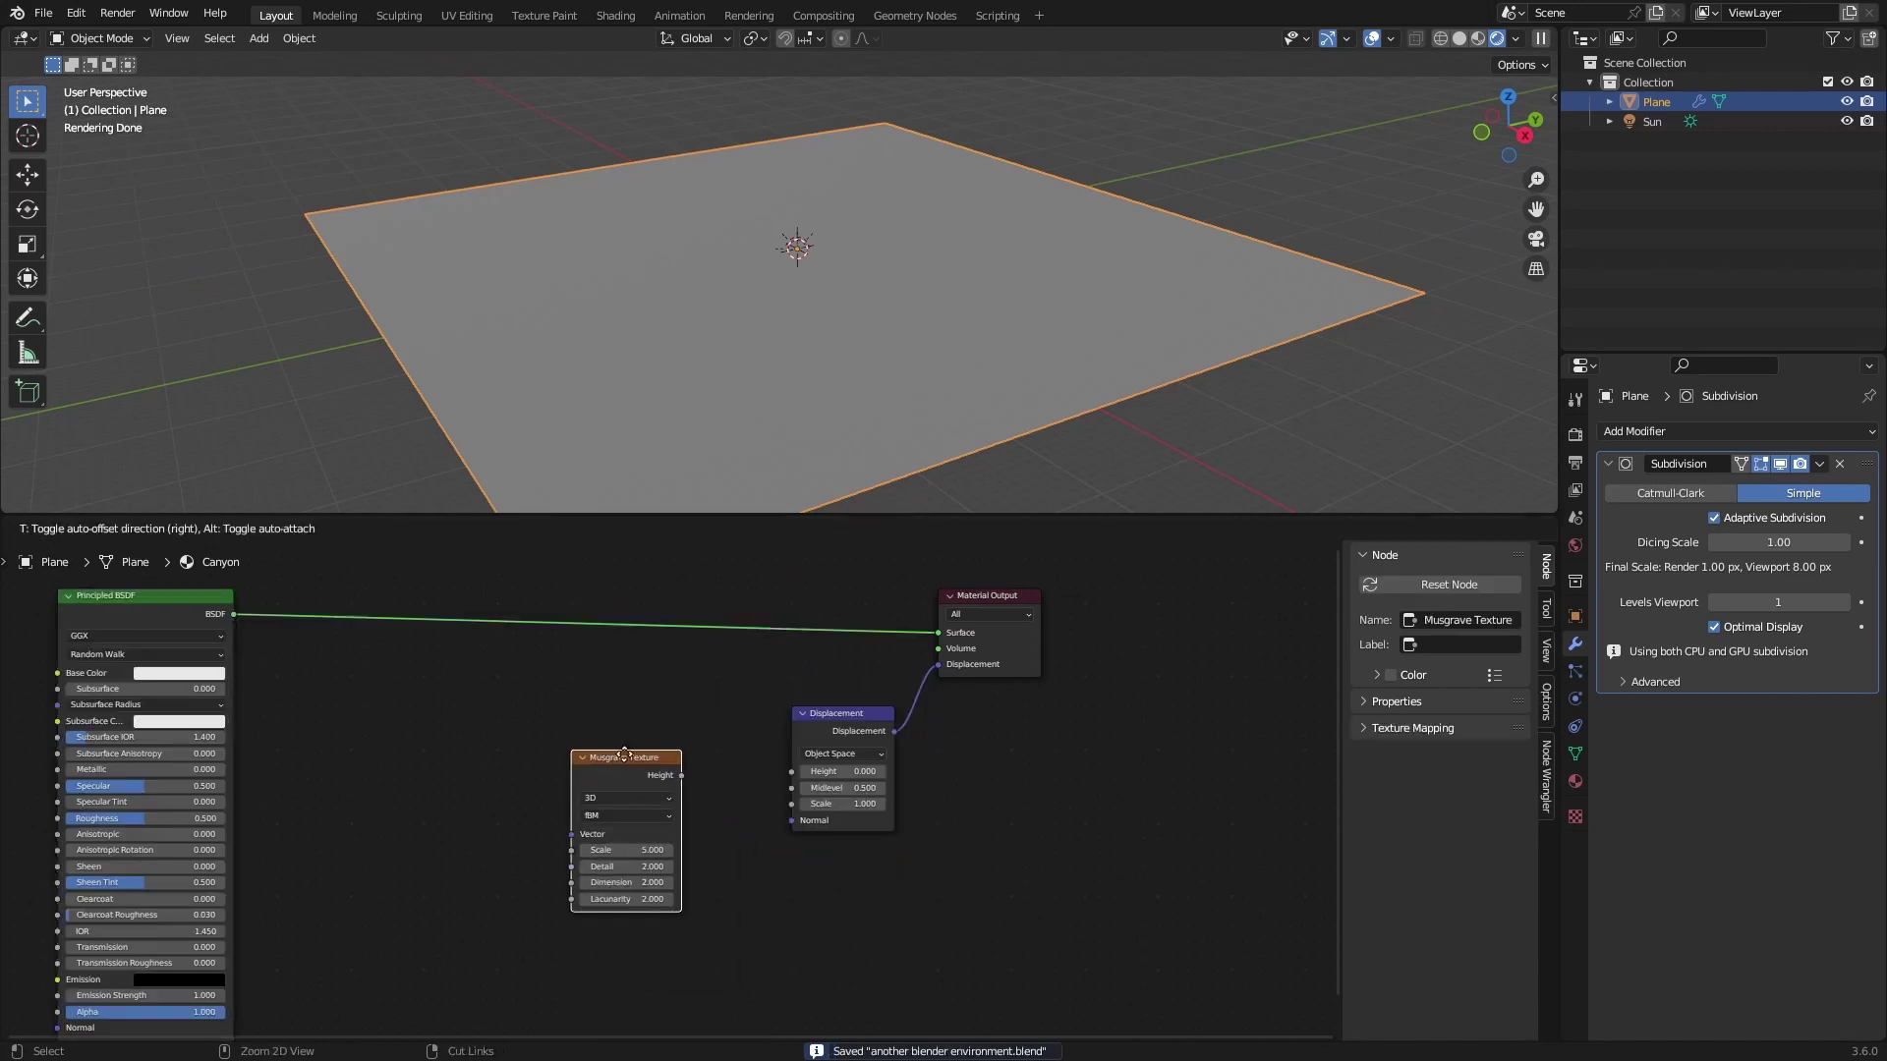
pyautogui.click(650, 718)
pyautogui.moveTo(711, 732); pyautogui.dragTo(787, 771)
pyautogui.moveTo(787, 771); pyautogui.dragTo(791, 771)
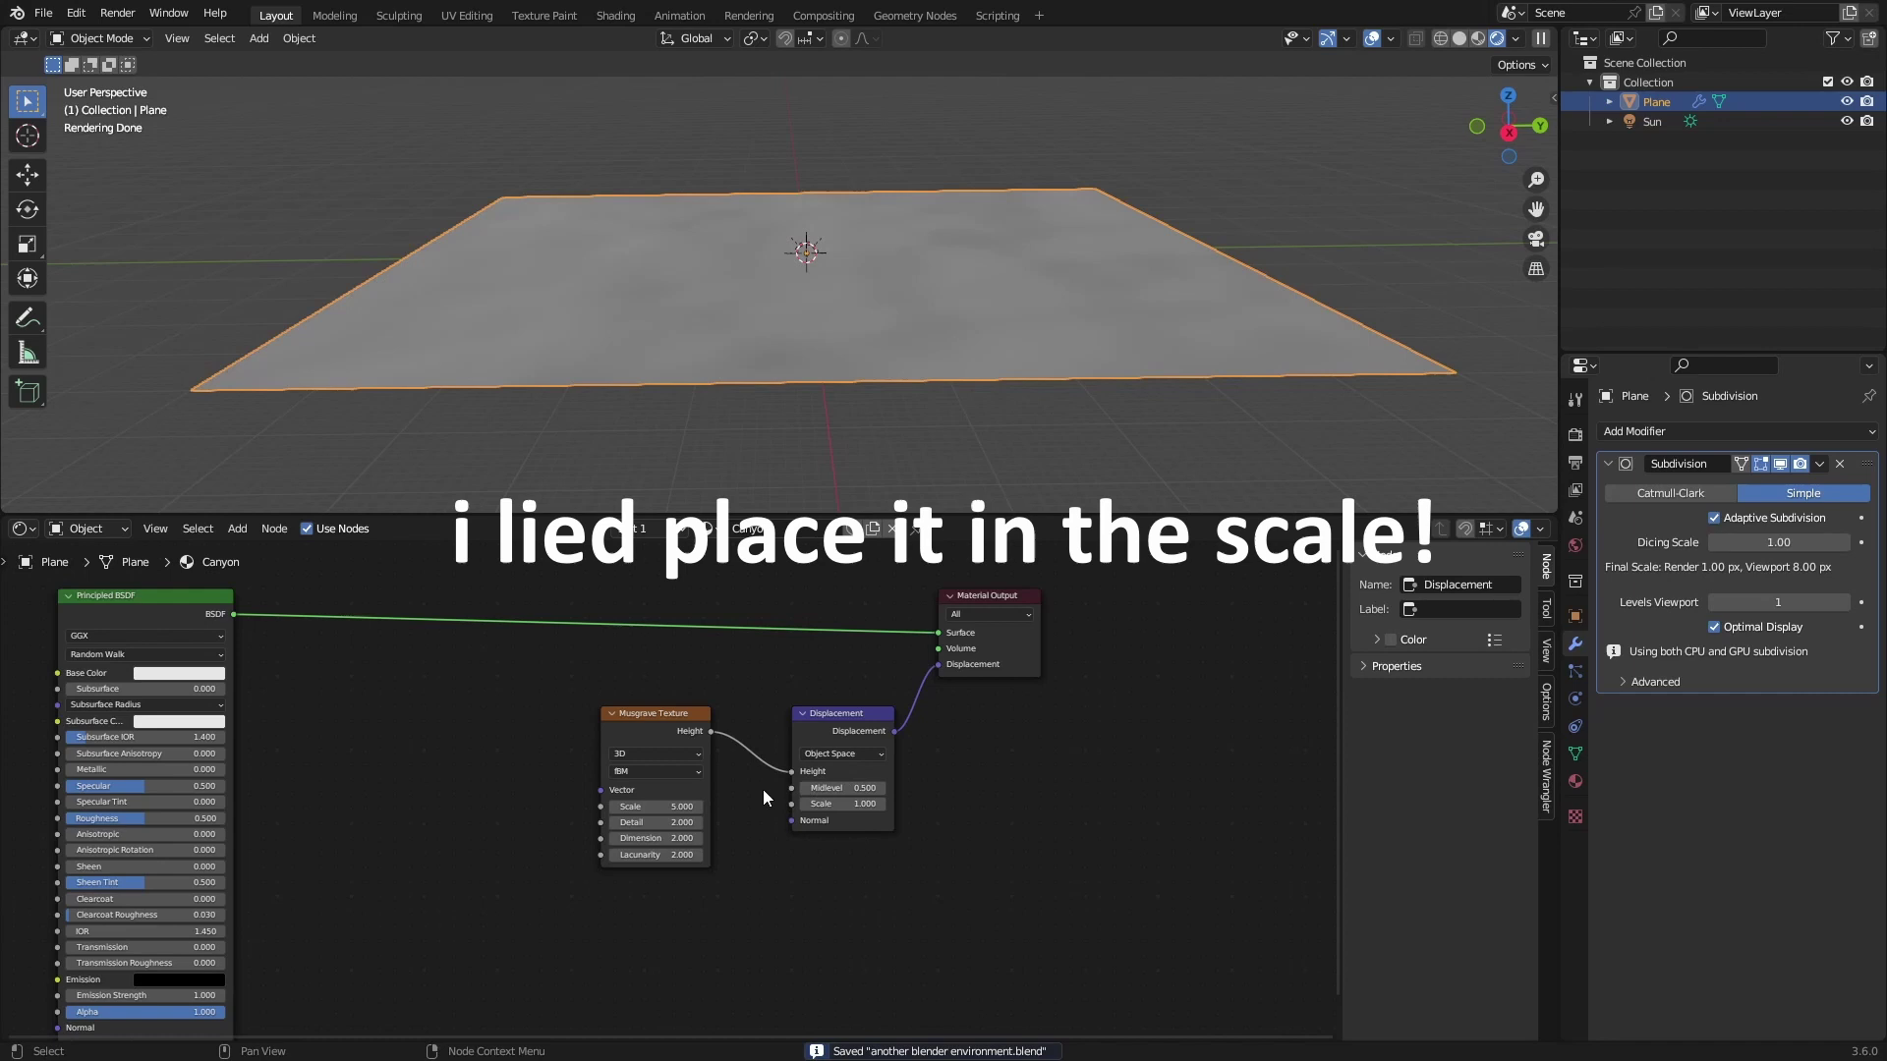
pyautogui.scroll(6, 764, 792)
pyautogui.moveTo(619, 689); pyautogui.dragTo(692, 691)
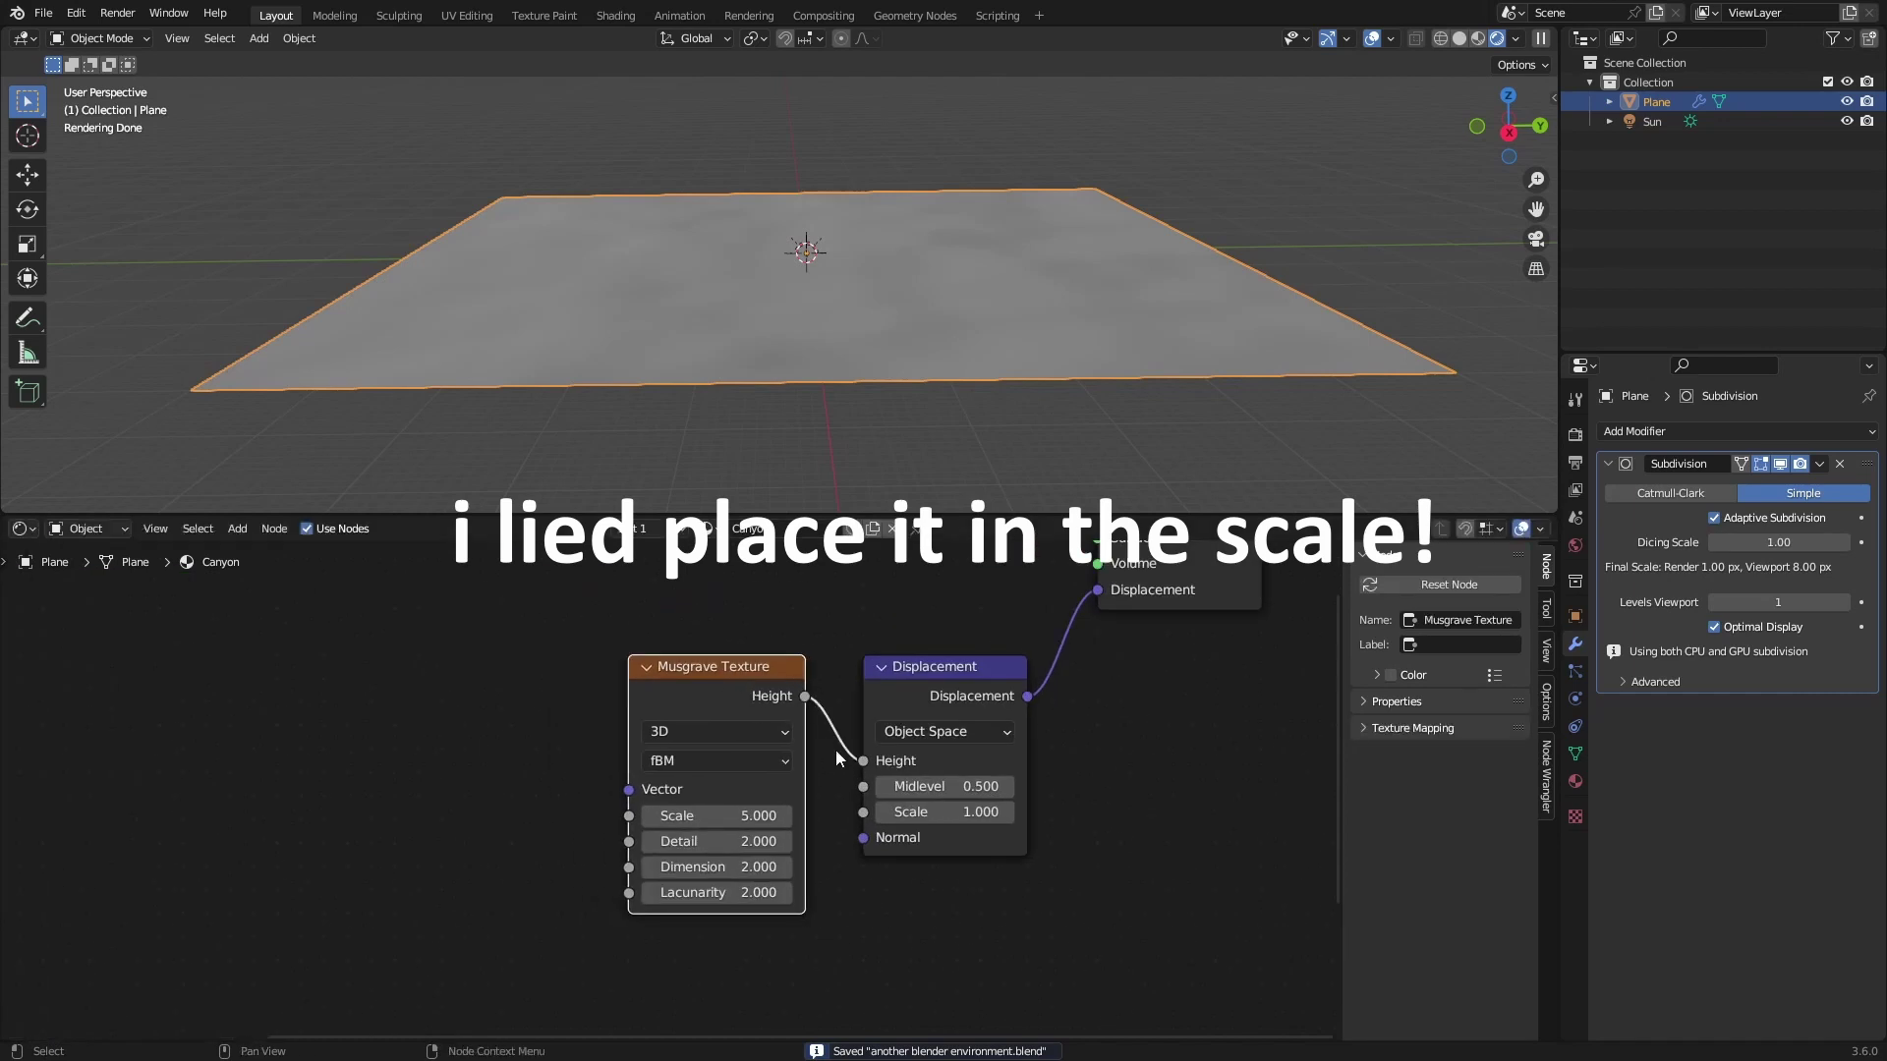
# - Set the Canyon material's surface displacement method to Displacement and Bump
pyautogui.click(1575, 781)
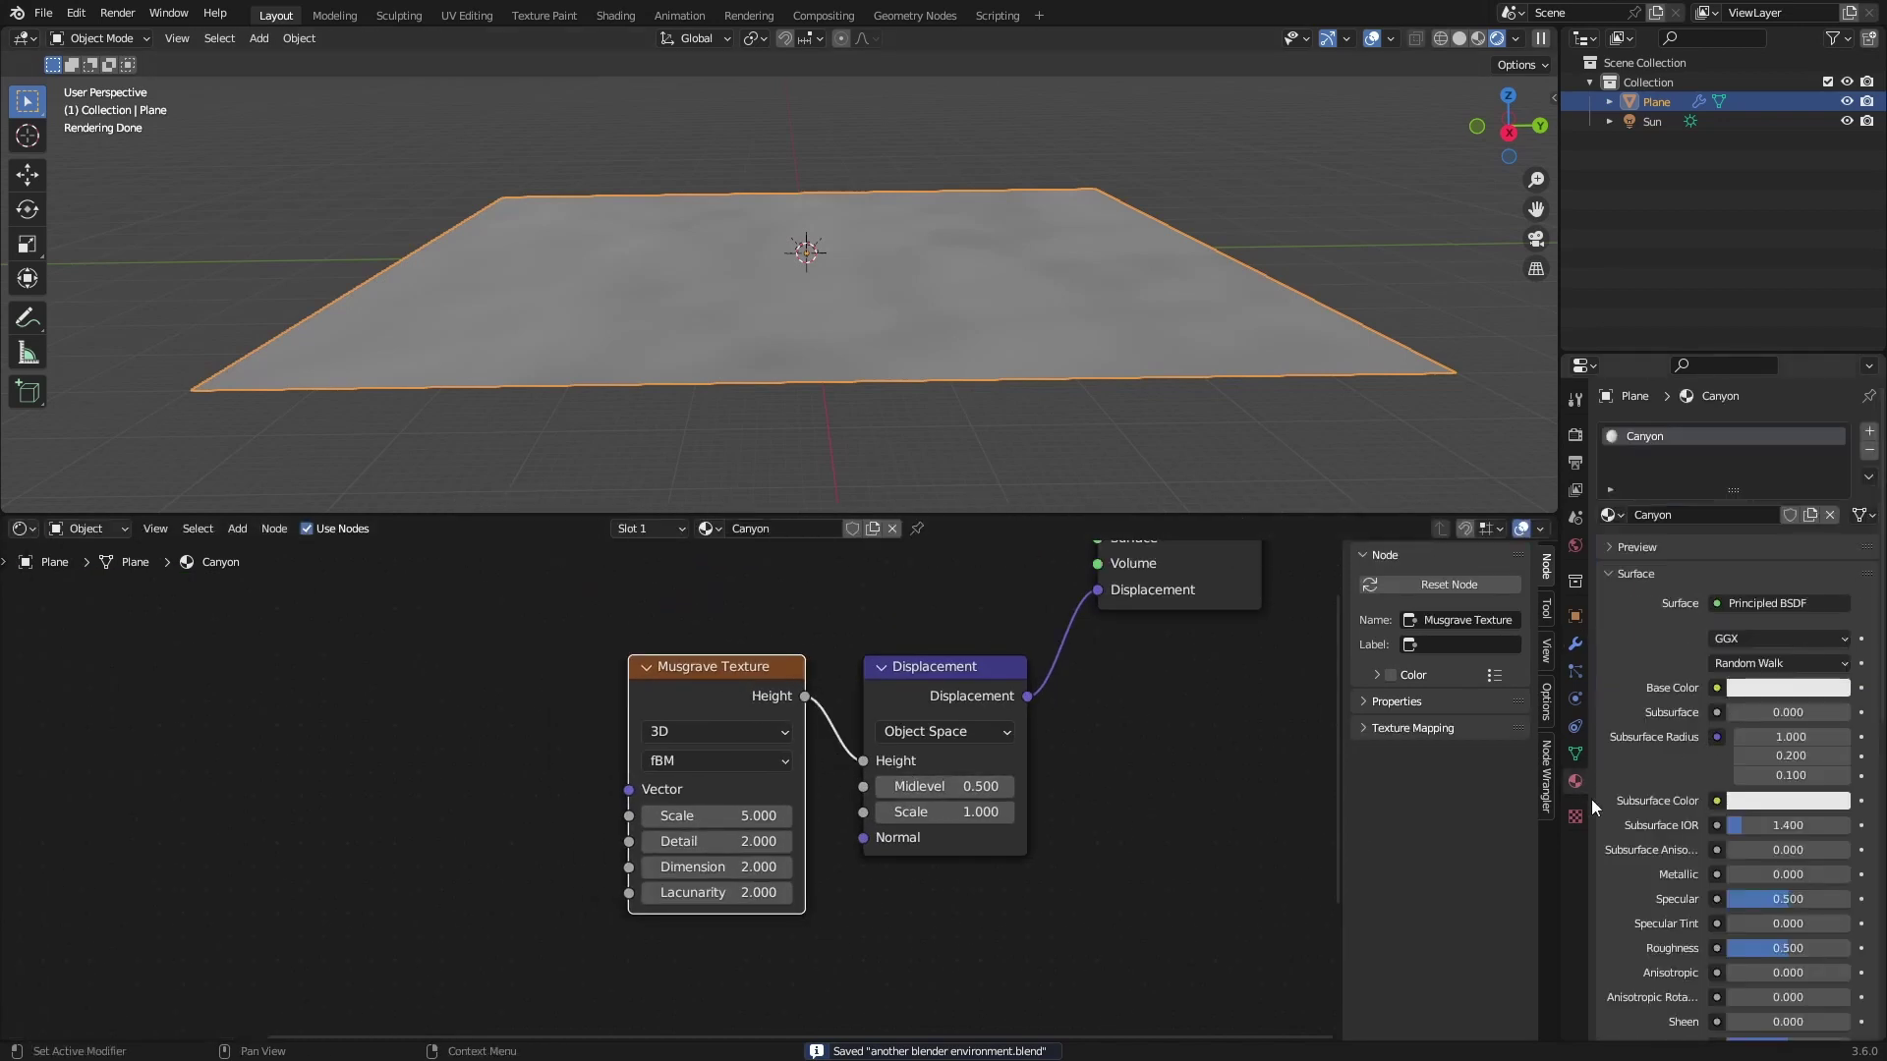
pyautogui.scroll(-10, 1643, 812)
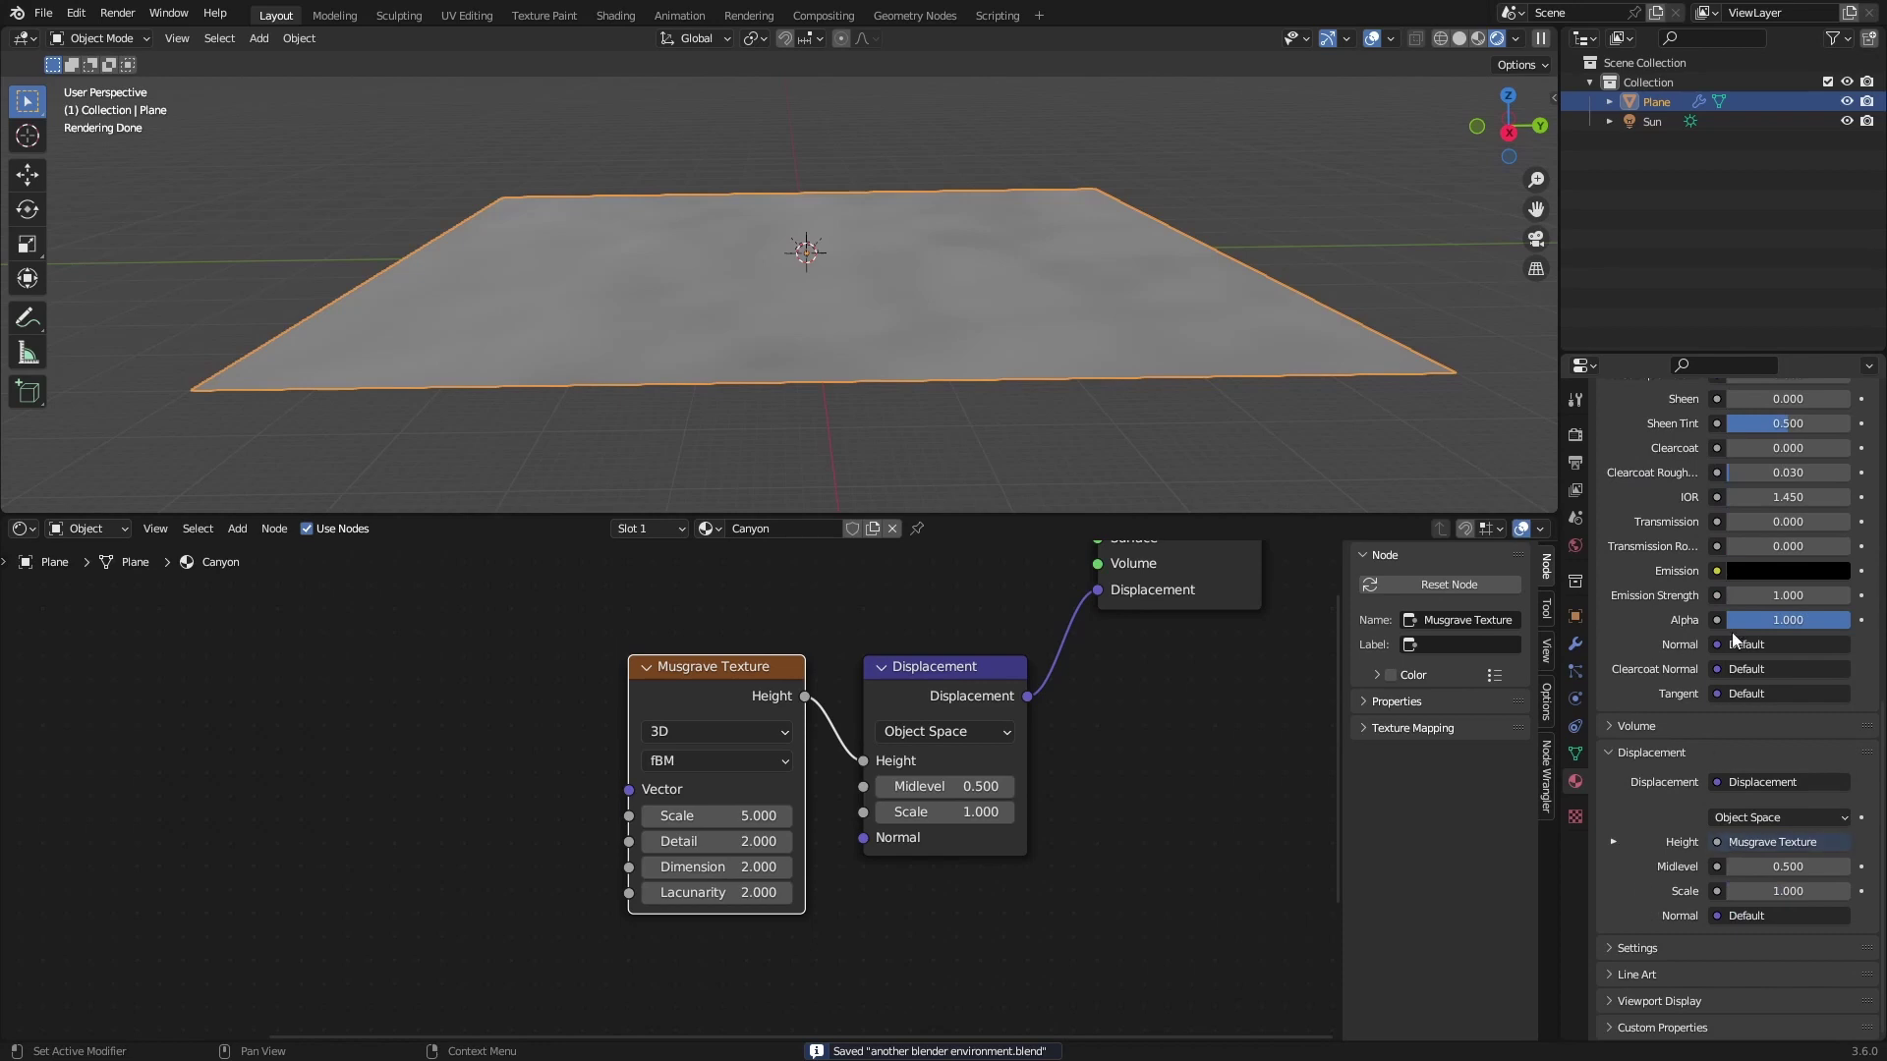
pyautogui.click(1639, 948)
pyautogui.scroll(-6, 1642, 929)
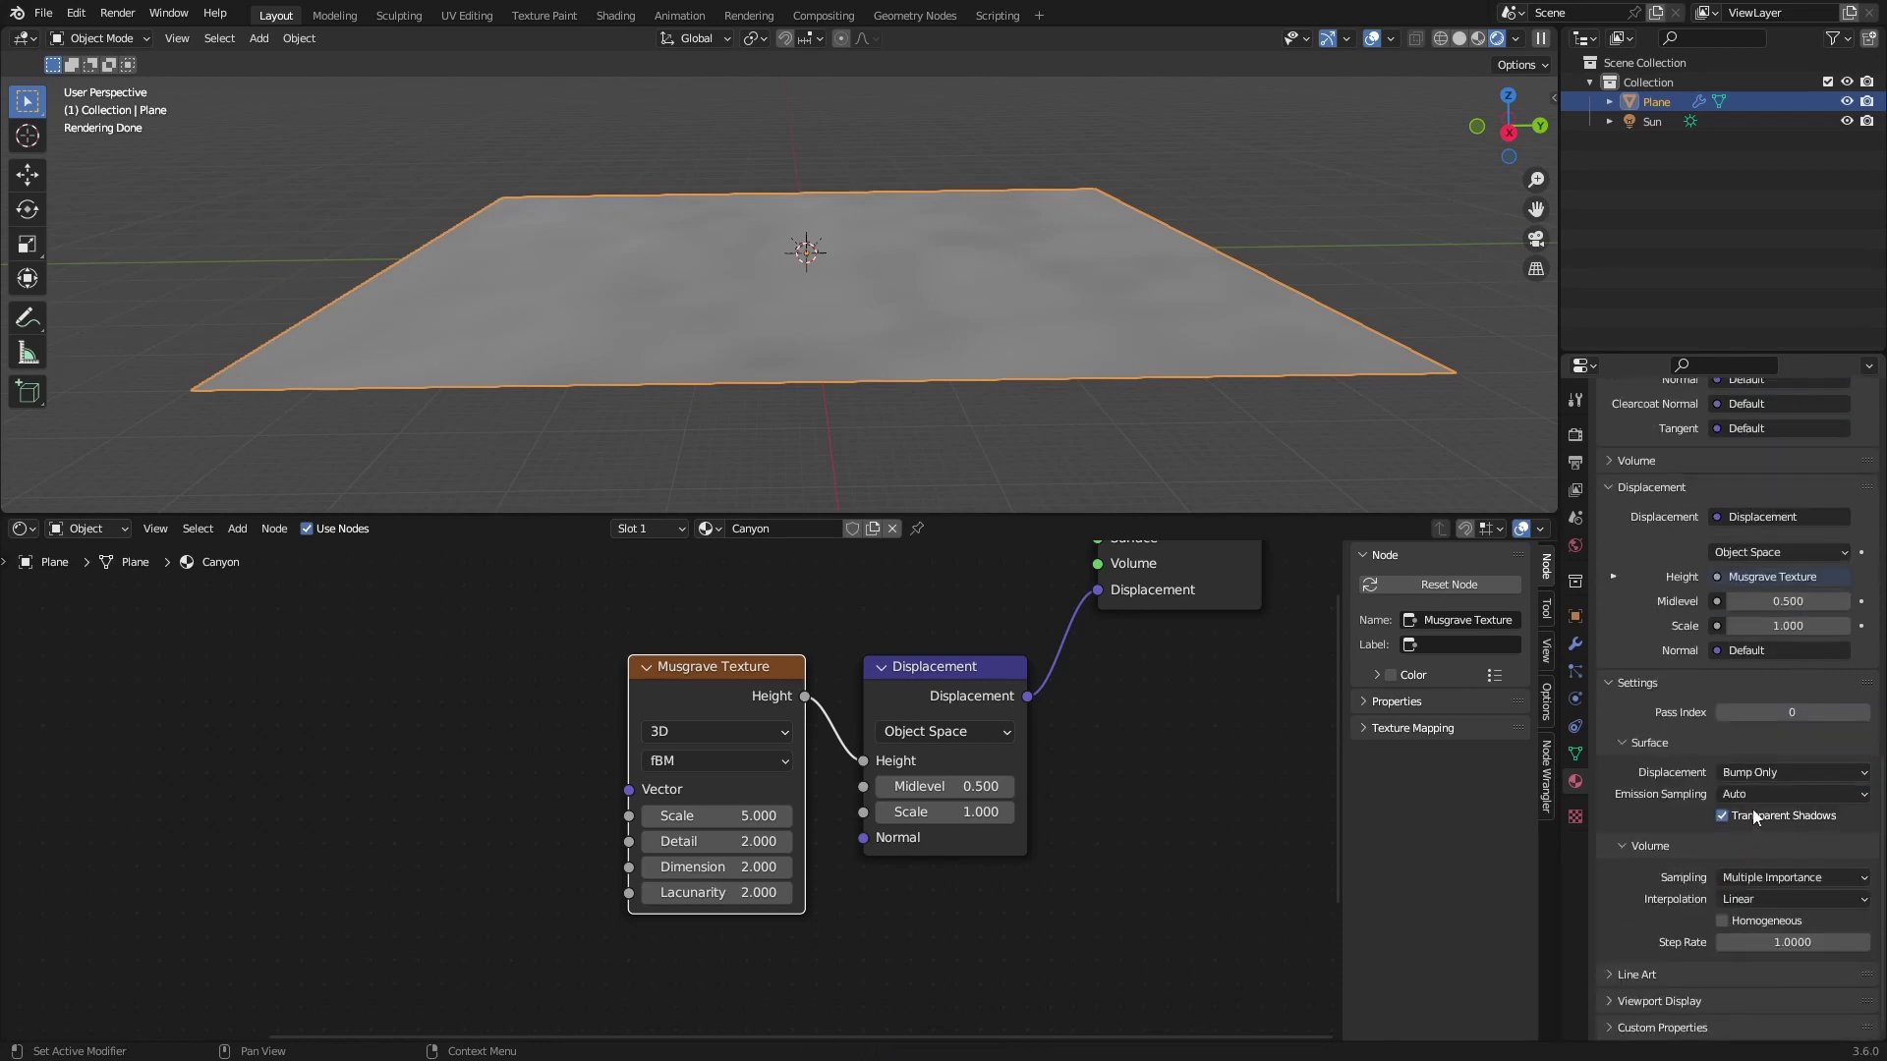
pyautogui.click(1794, 773)
pyautogui.click(1757, 843)
pyautogui.moveTo(1017, 389); pyautogui.dragTo(379, 265, button='middle')
# - Deselect the plane, move the Musgrave link from the Displacement node's Height input to its Scale input, and save
pyautogui.click(1066, 404)
pyautogui.moveTo(863, 761); pyautogui.dragTo(863, 813)
pyautogui.hotkey('ctrl', 's')
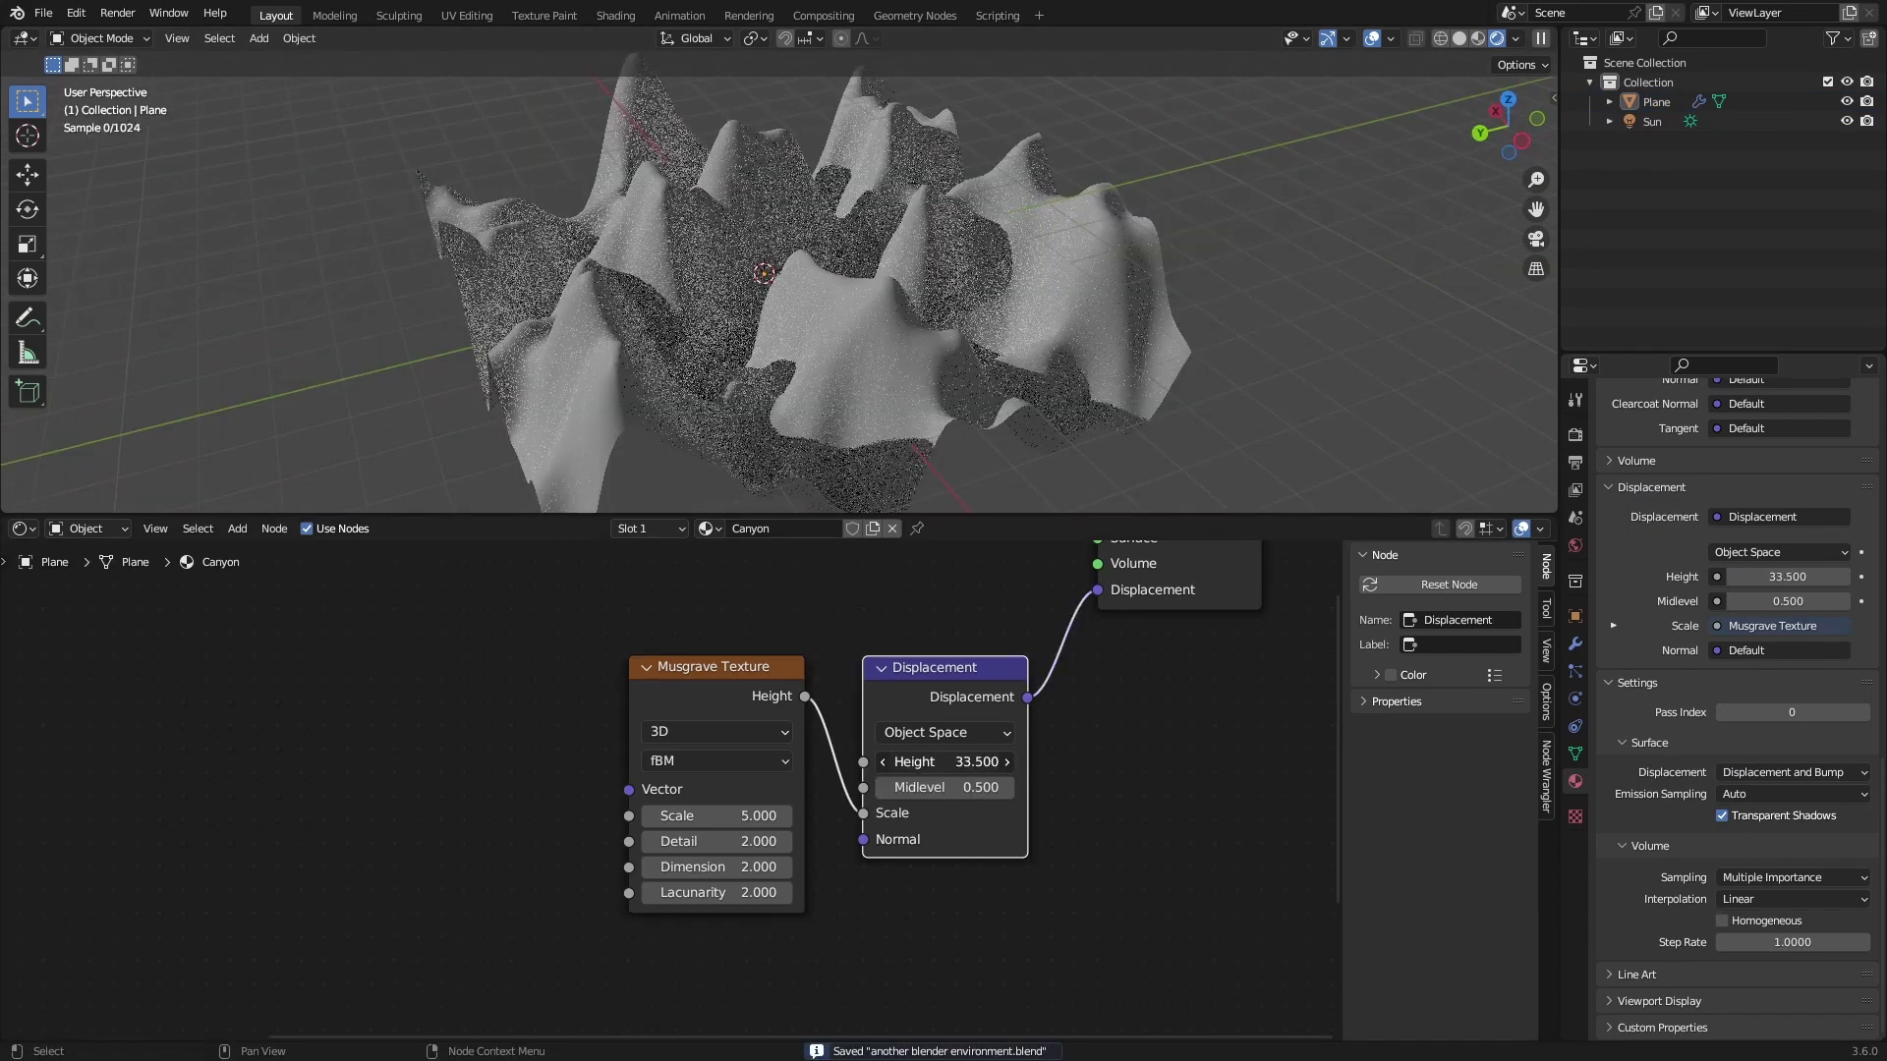
# - Set the Displacement node's Height to 20 and save the file
pyautogui.moveTo(944, 763); pyautogui.dragTo(1011, 762)
pyautogui.moveTo(902, 377); pyautogui.dragTo(807, 395, button='middle')
pyautogui.click(968, 765)
pyautogui.write('20')
pyautogui.press('Return')
pyautogui.hotkey('ctrl', 's')
pyautogui.moveTo(978, 371); pyautogui.dragTo(842, 478, button='middle')
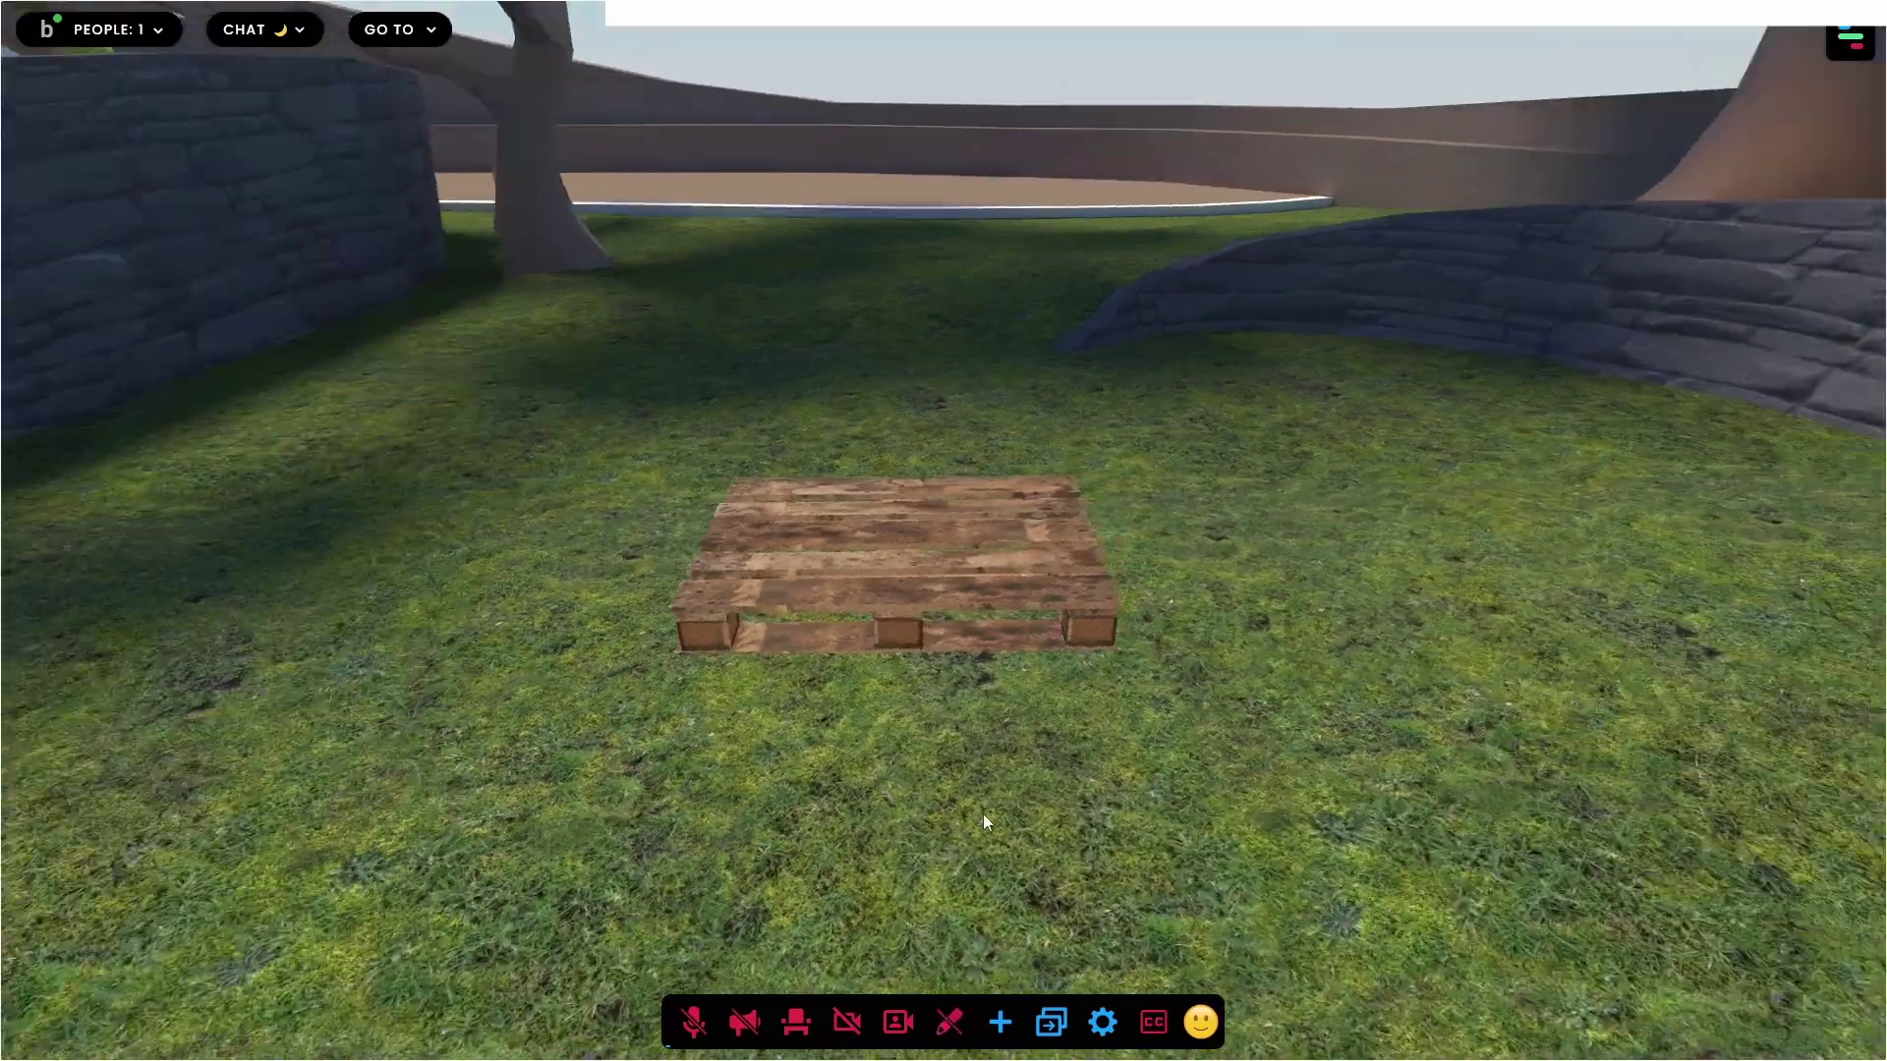
# - Switch to FRAME, look around the grassy scene and connect to another room
pyautogui.moveTo(983, 814); pyautogui.dragTo(823, 873)
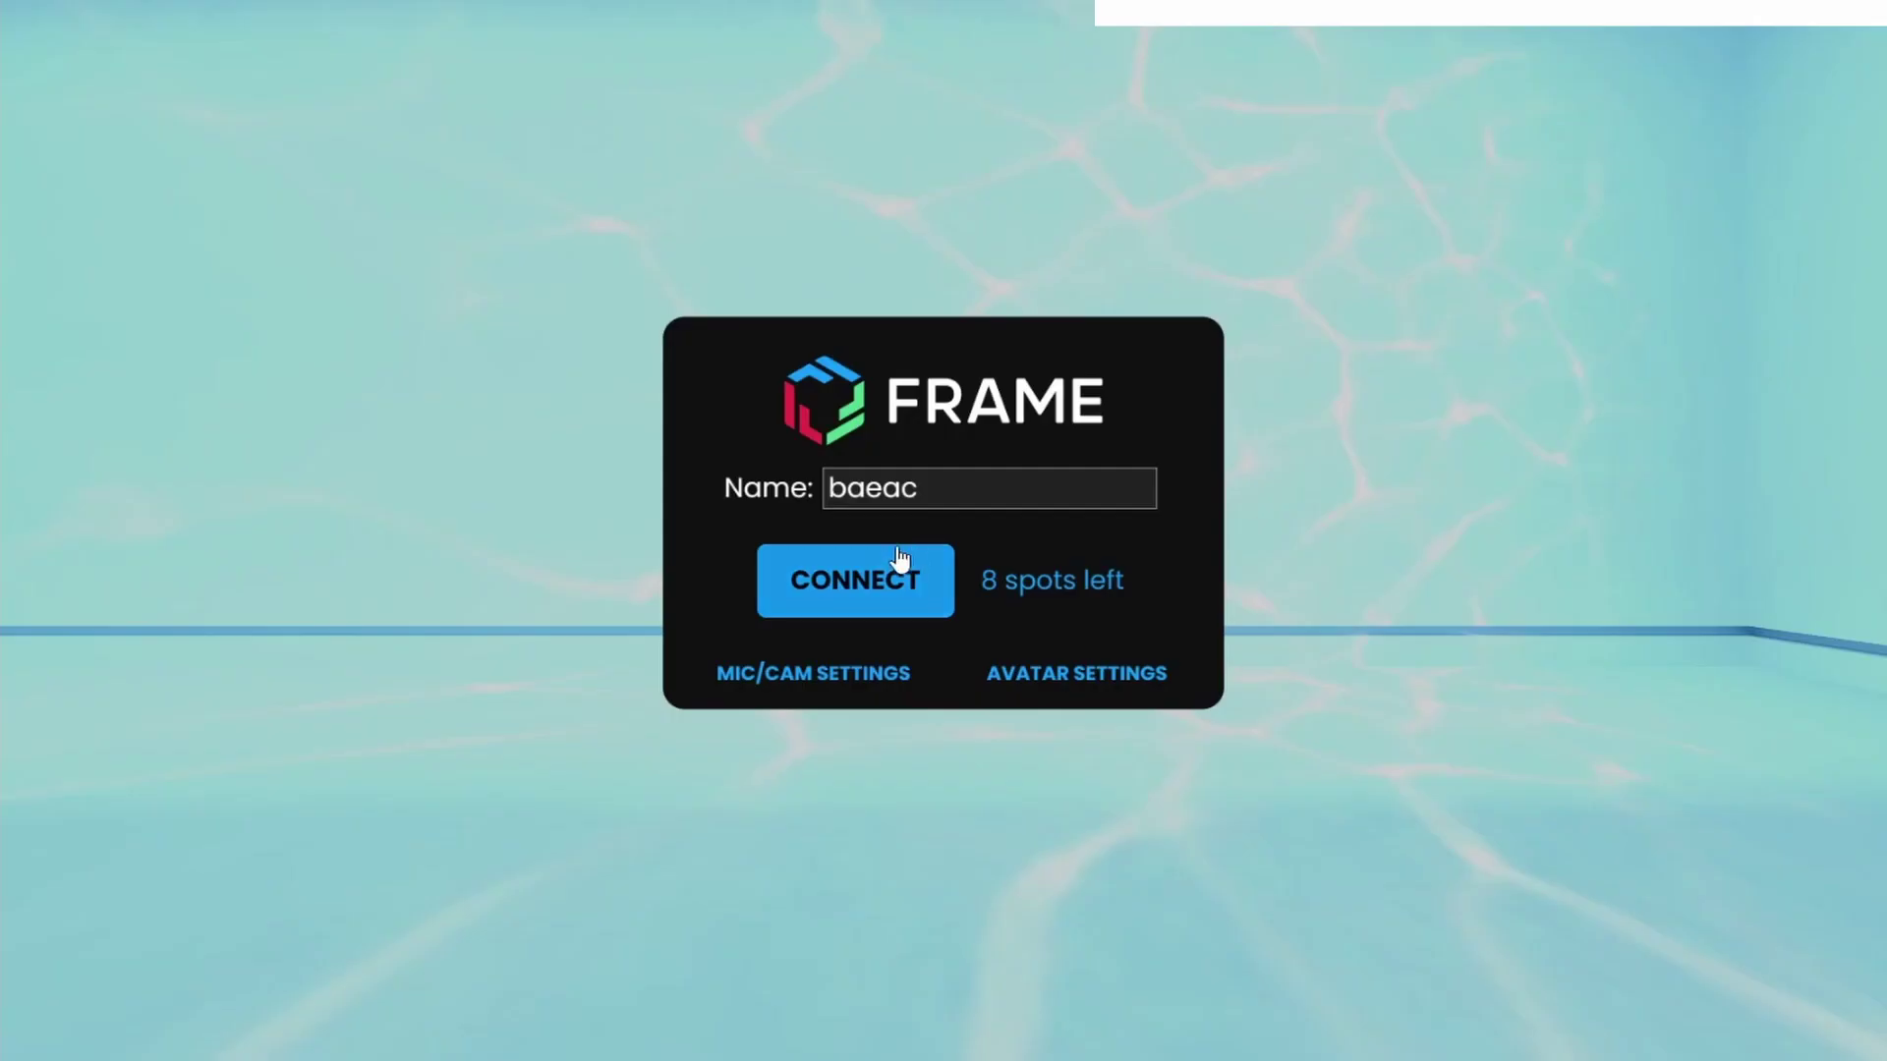
pyautogui.click(858, 568)
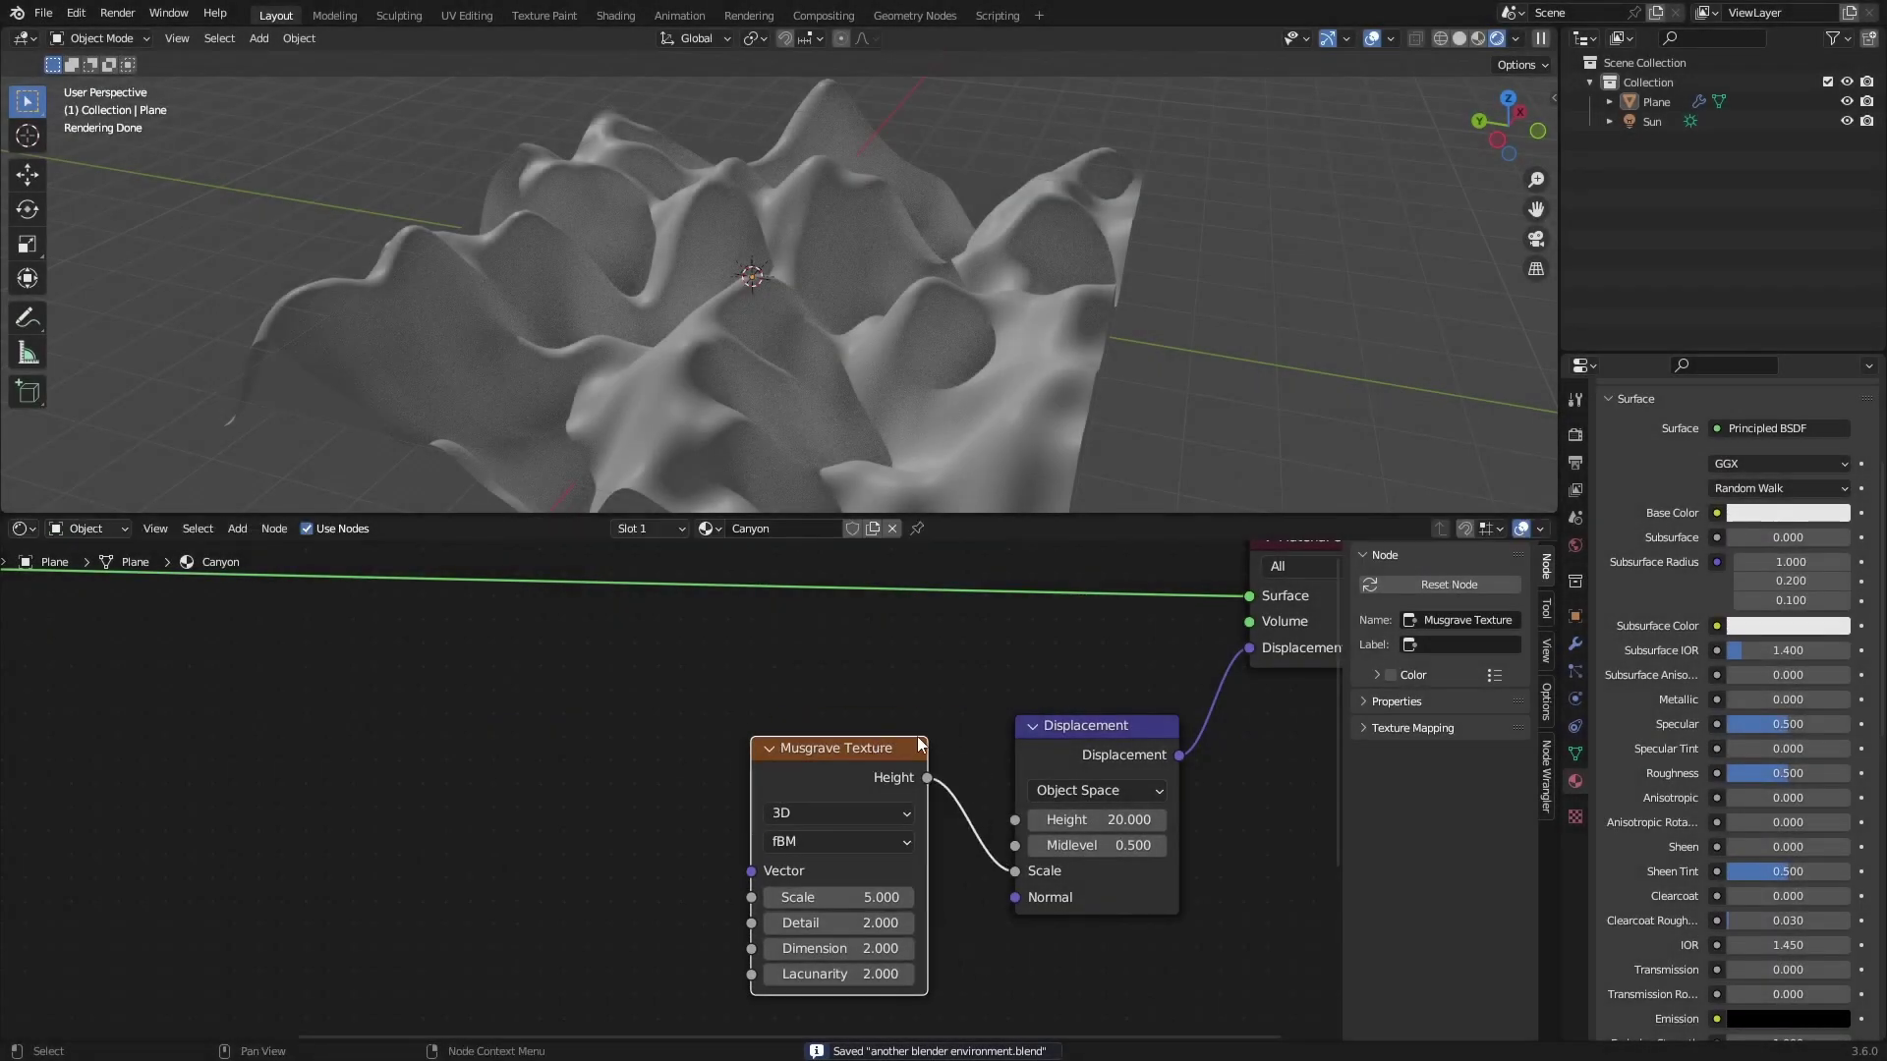
# - Return to Blender and reposition the Displacement node slightly beside the Musgrave Texture node
pyautogui.scroll(-2, 918, 798)
pyautogui.moveTo(967, 747); pyautogui.dragTo(962, 764)
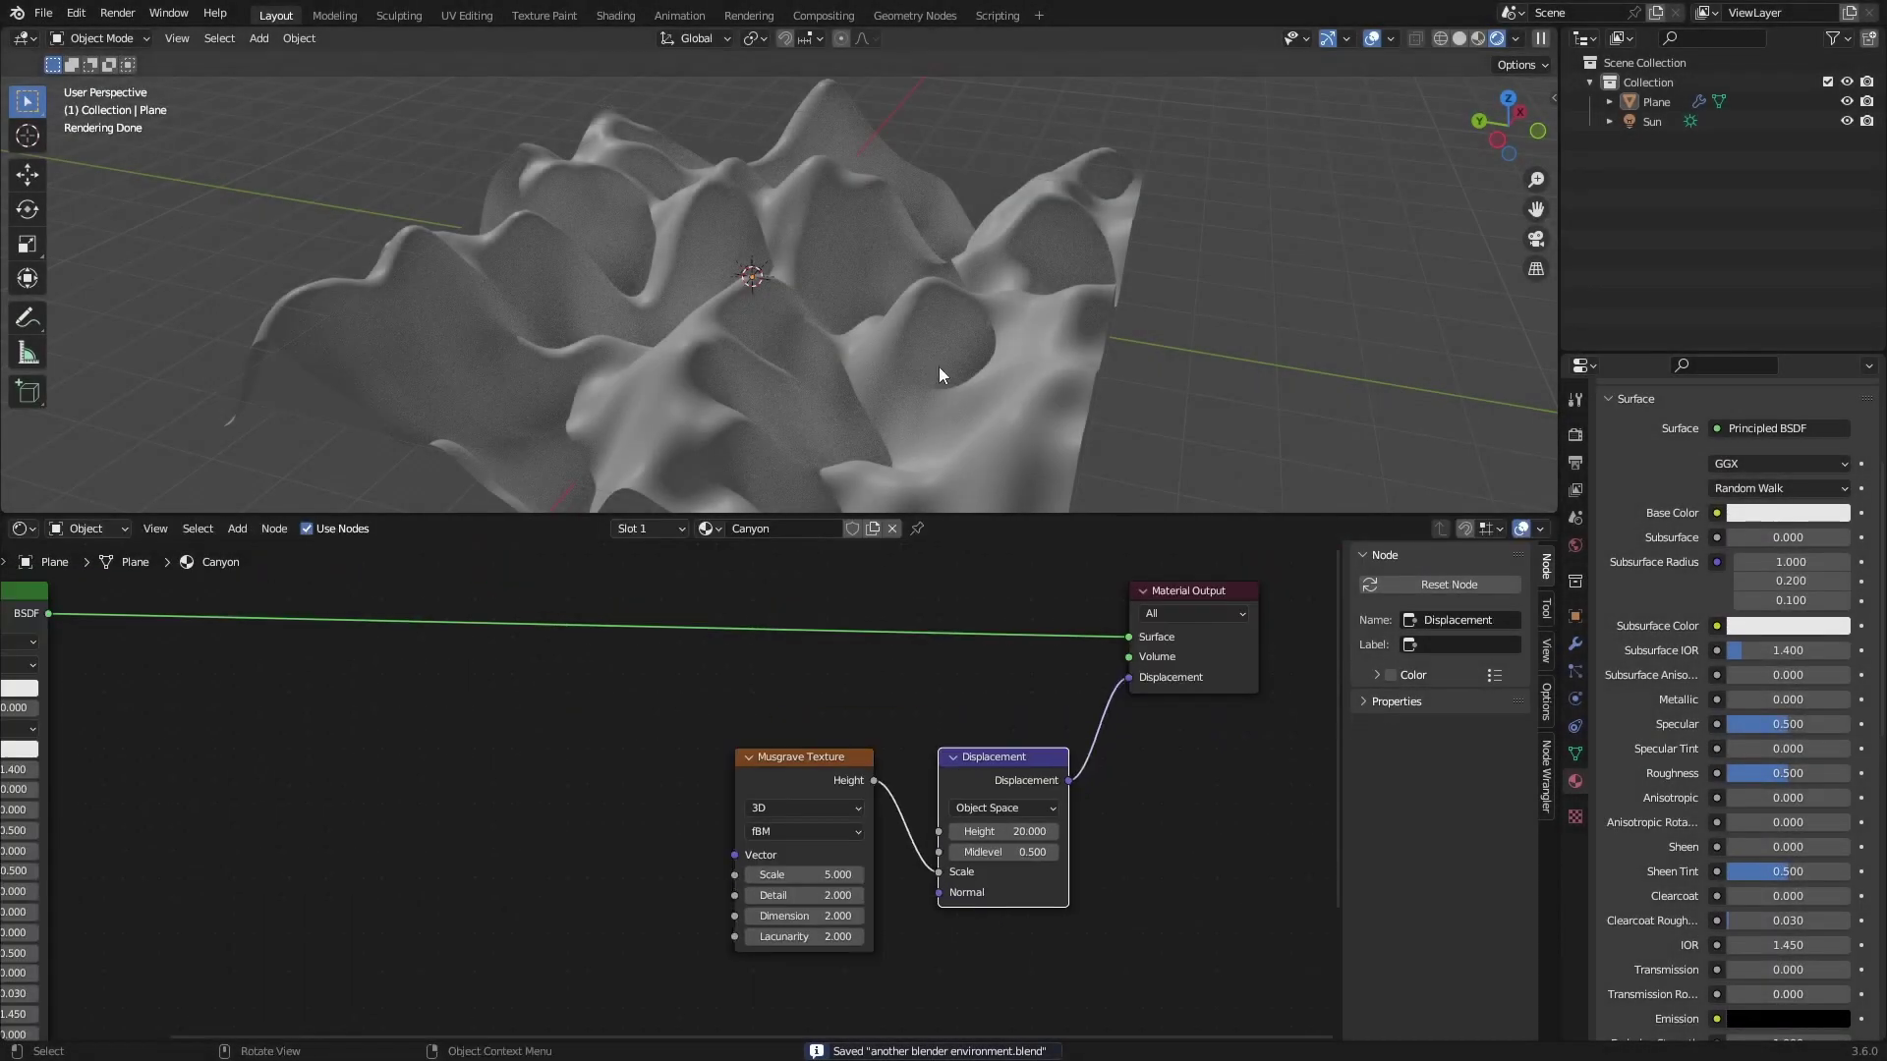
pyautogui.moveTo(940, 367); pyautogui.dragTo(878, 454, button='middle')
pyautogui.scroll(1, 745, 869)
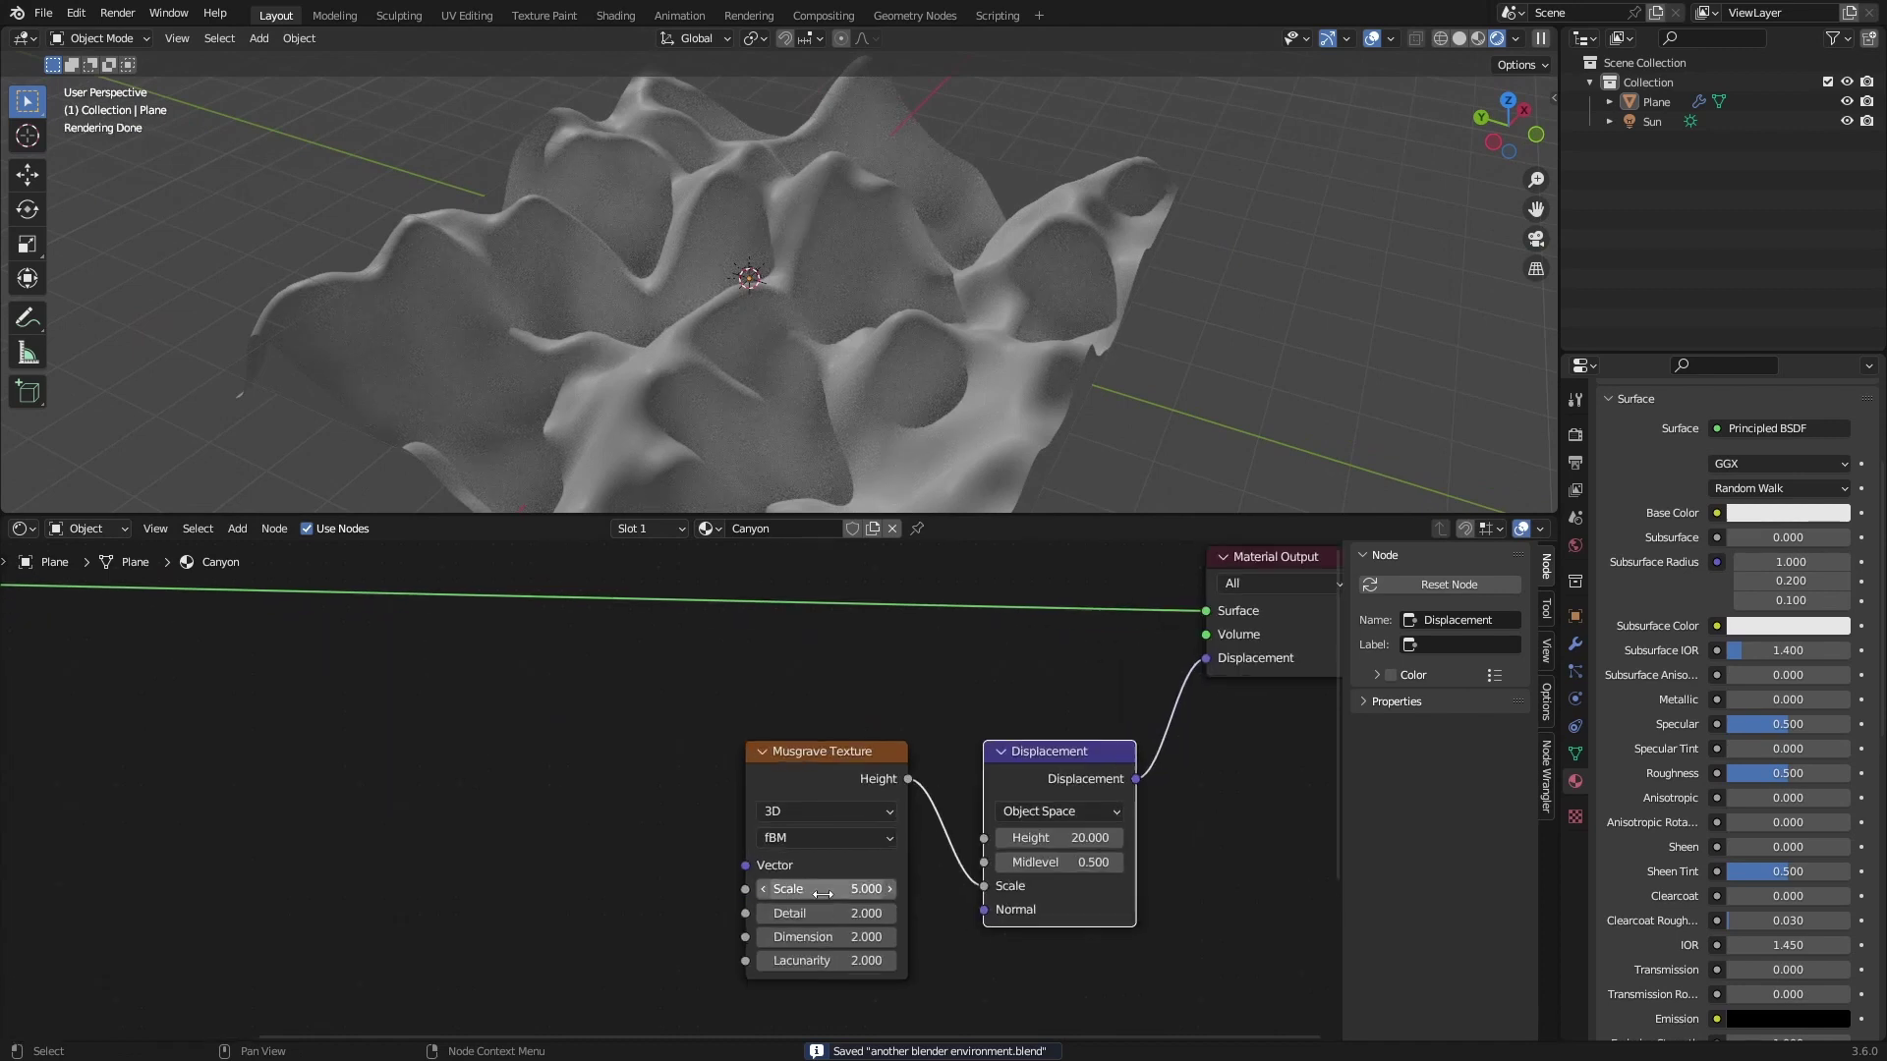
# - Set the Musgrave Texture's Detail to 15 and lower its Dimension to about 1.11
pyautogui.moveTo(883, 928); pyautogui.dragTo(783, 893, button='middle')
pyautogui.moveTo(756, 902); pyautogui.dragTo(885, 878)
pyautogui.hotkey('ctrl', 'z')
pyautogui.hotkey('ctrl', 's')
pyautogui.keyDown('shift'); pyautogui.moveTo(696, 902); pyautogui.dragTo(606, 902); pyautogui.keyUp('shift')
pyautogui.scroll(4, 680, 380)
pyautogui.moveTo(680, 379); pyautogui.dragTo(722, 346, button='middle')
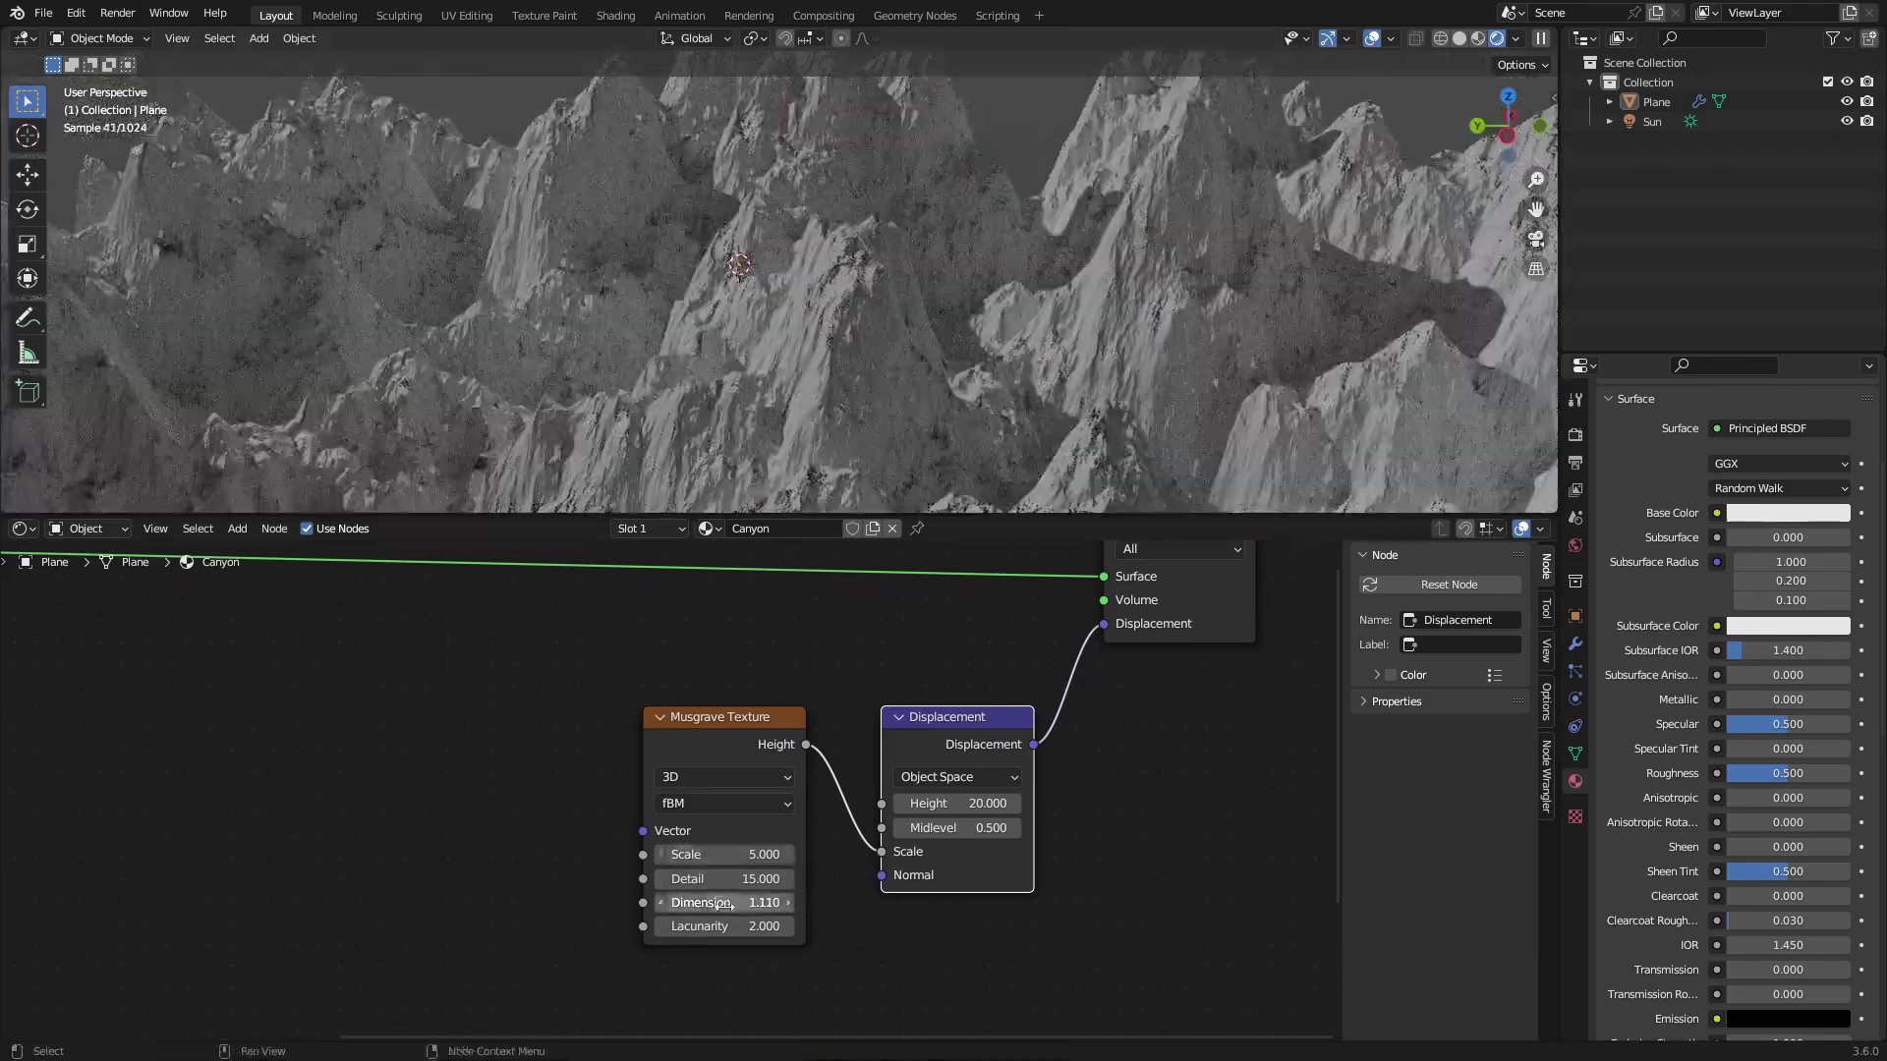
# - Set the Musgrave Texture's Dimension to 1 and save the file
pyautogui.click(724, 902)
pyautogui.write('1')
pyautogui.press('Return')
pyautogui.hotkey('ctrl', 's')
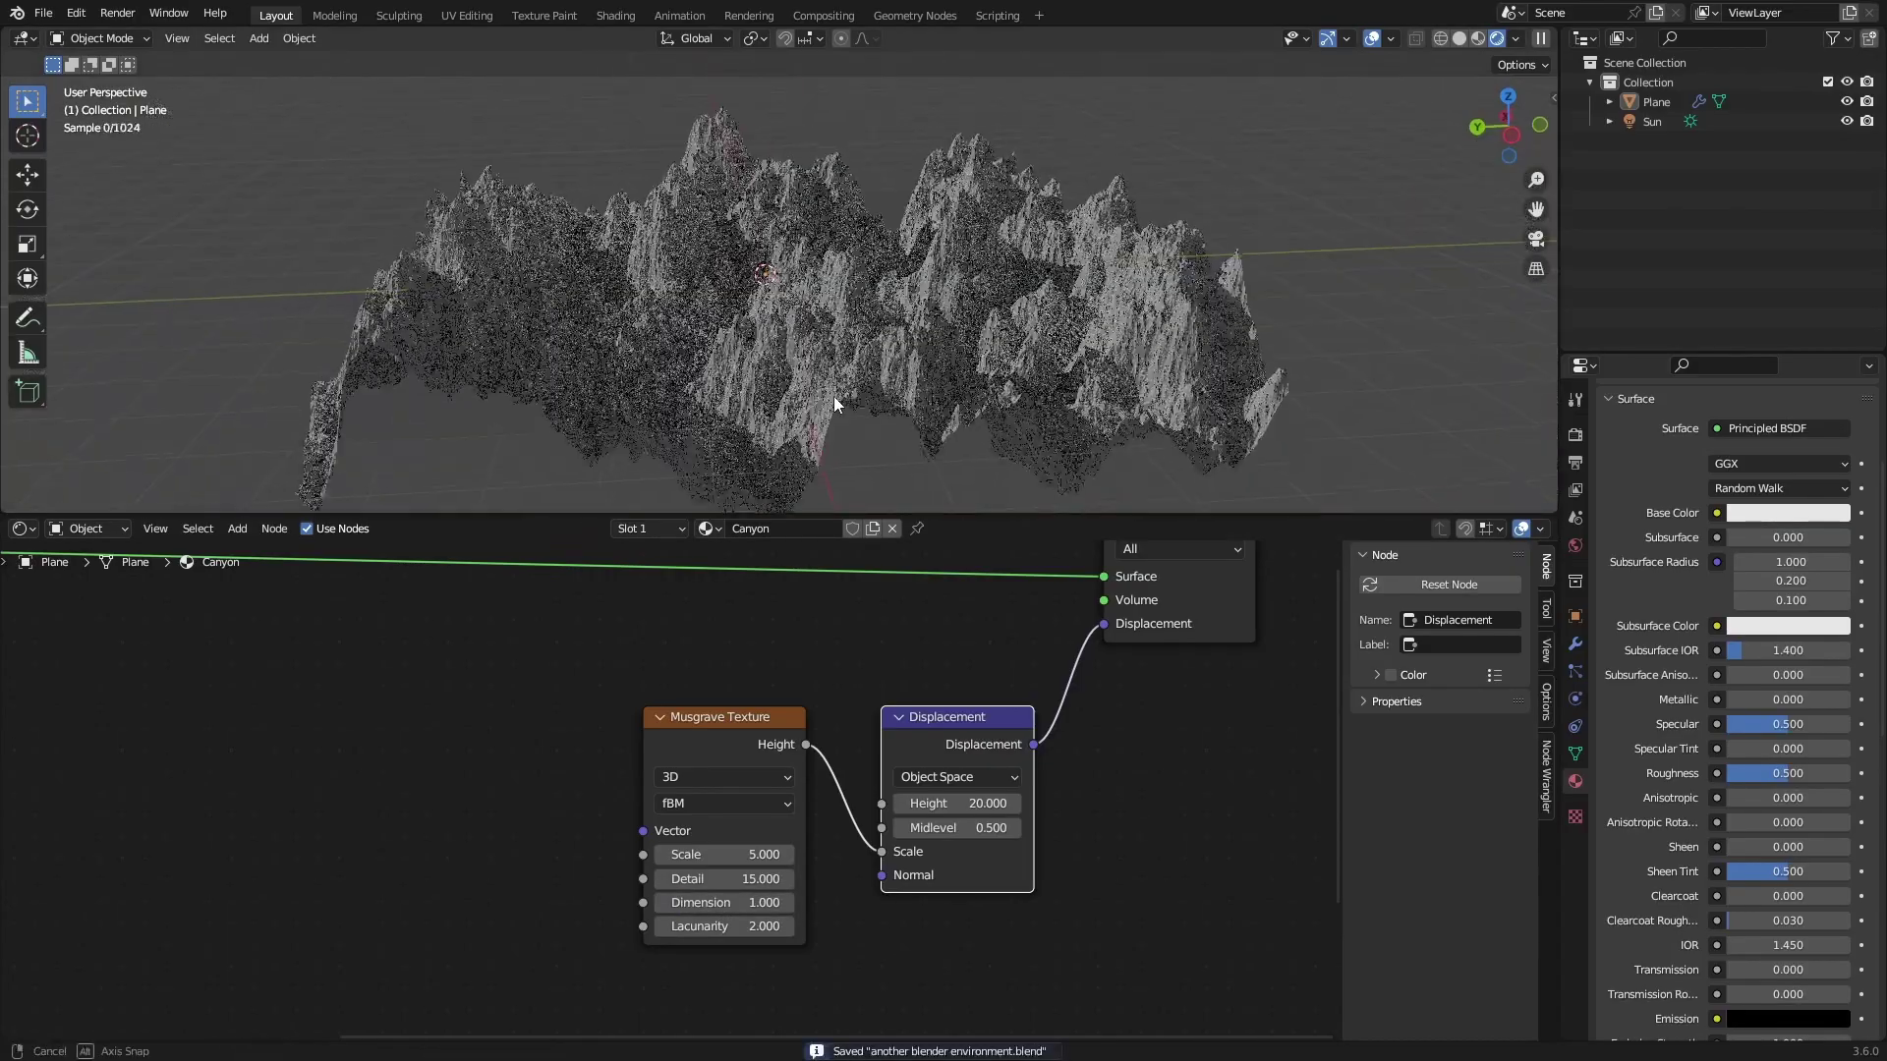
# - Try a Height of 15 on the Displacement node
pyautogui.moveTo(971, 801); pyautogui.dragTo(961, 801)
pyautogui.click(971, 798)
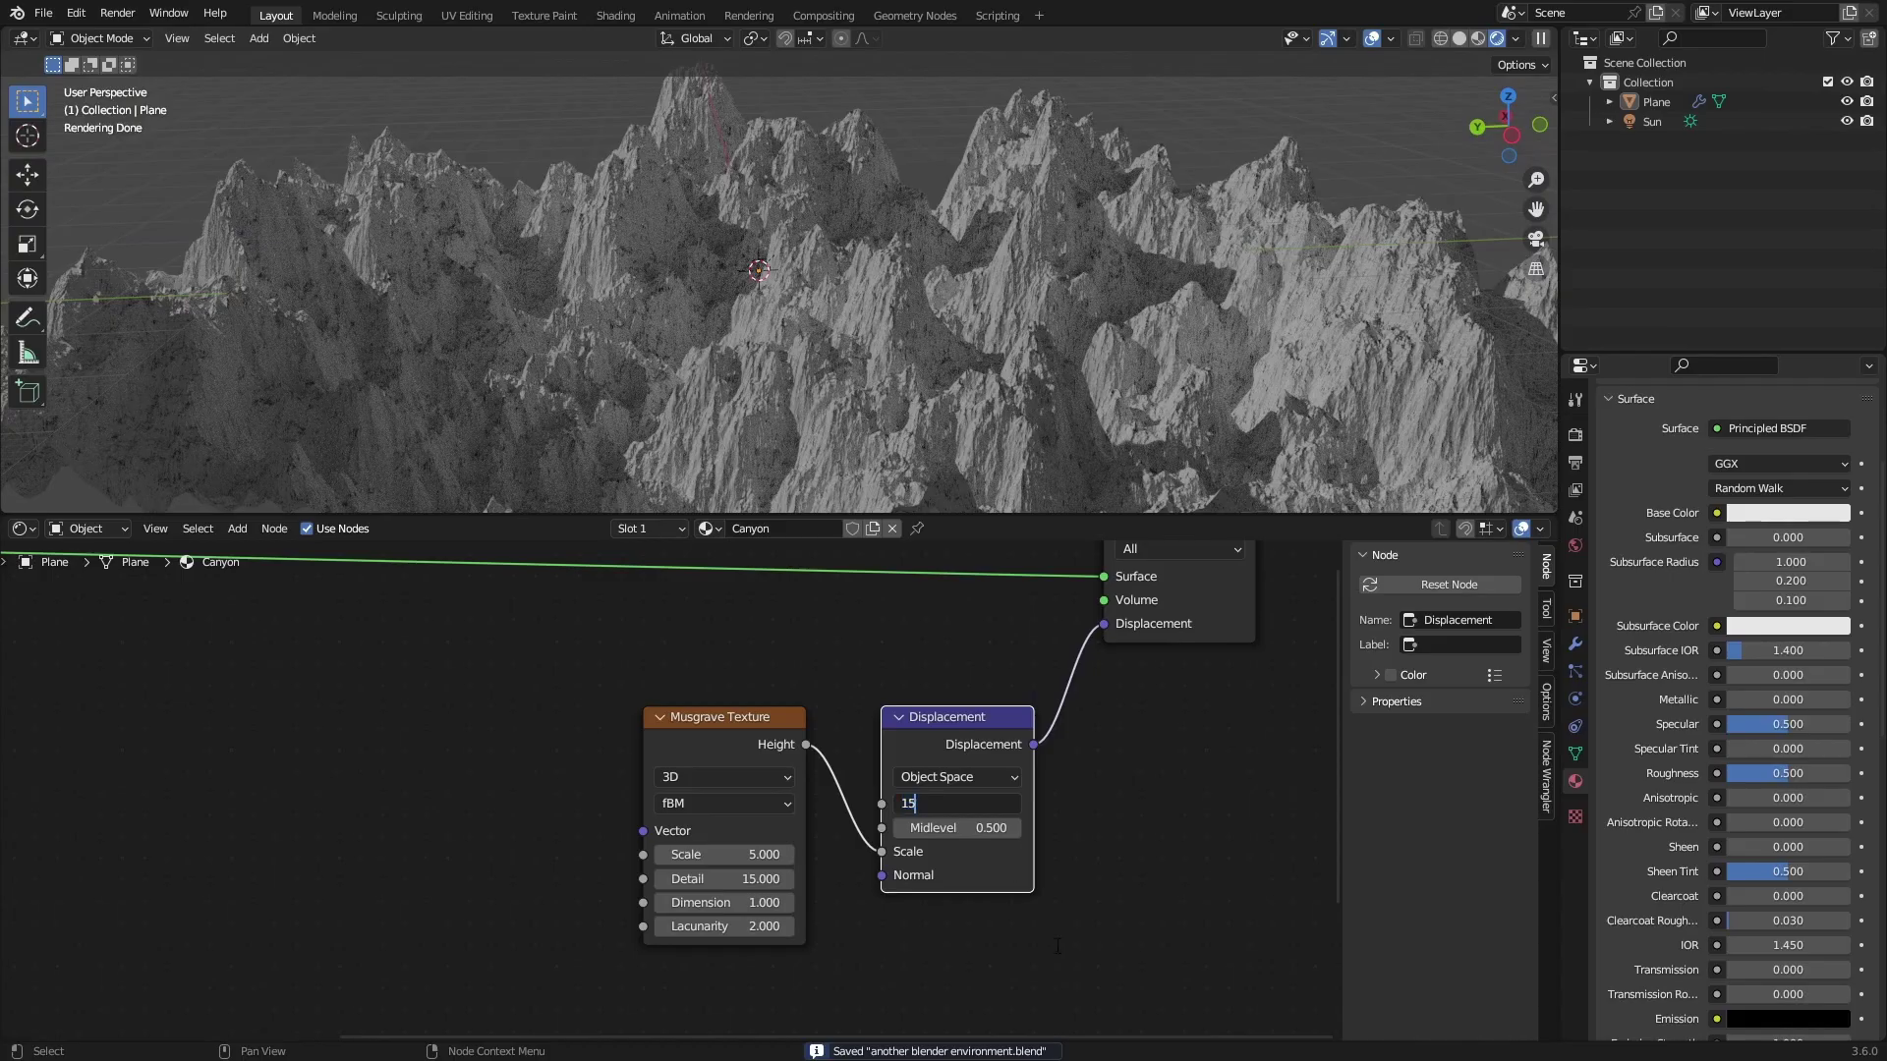
pyautogui.press('Return')
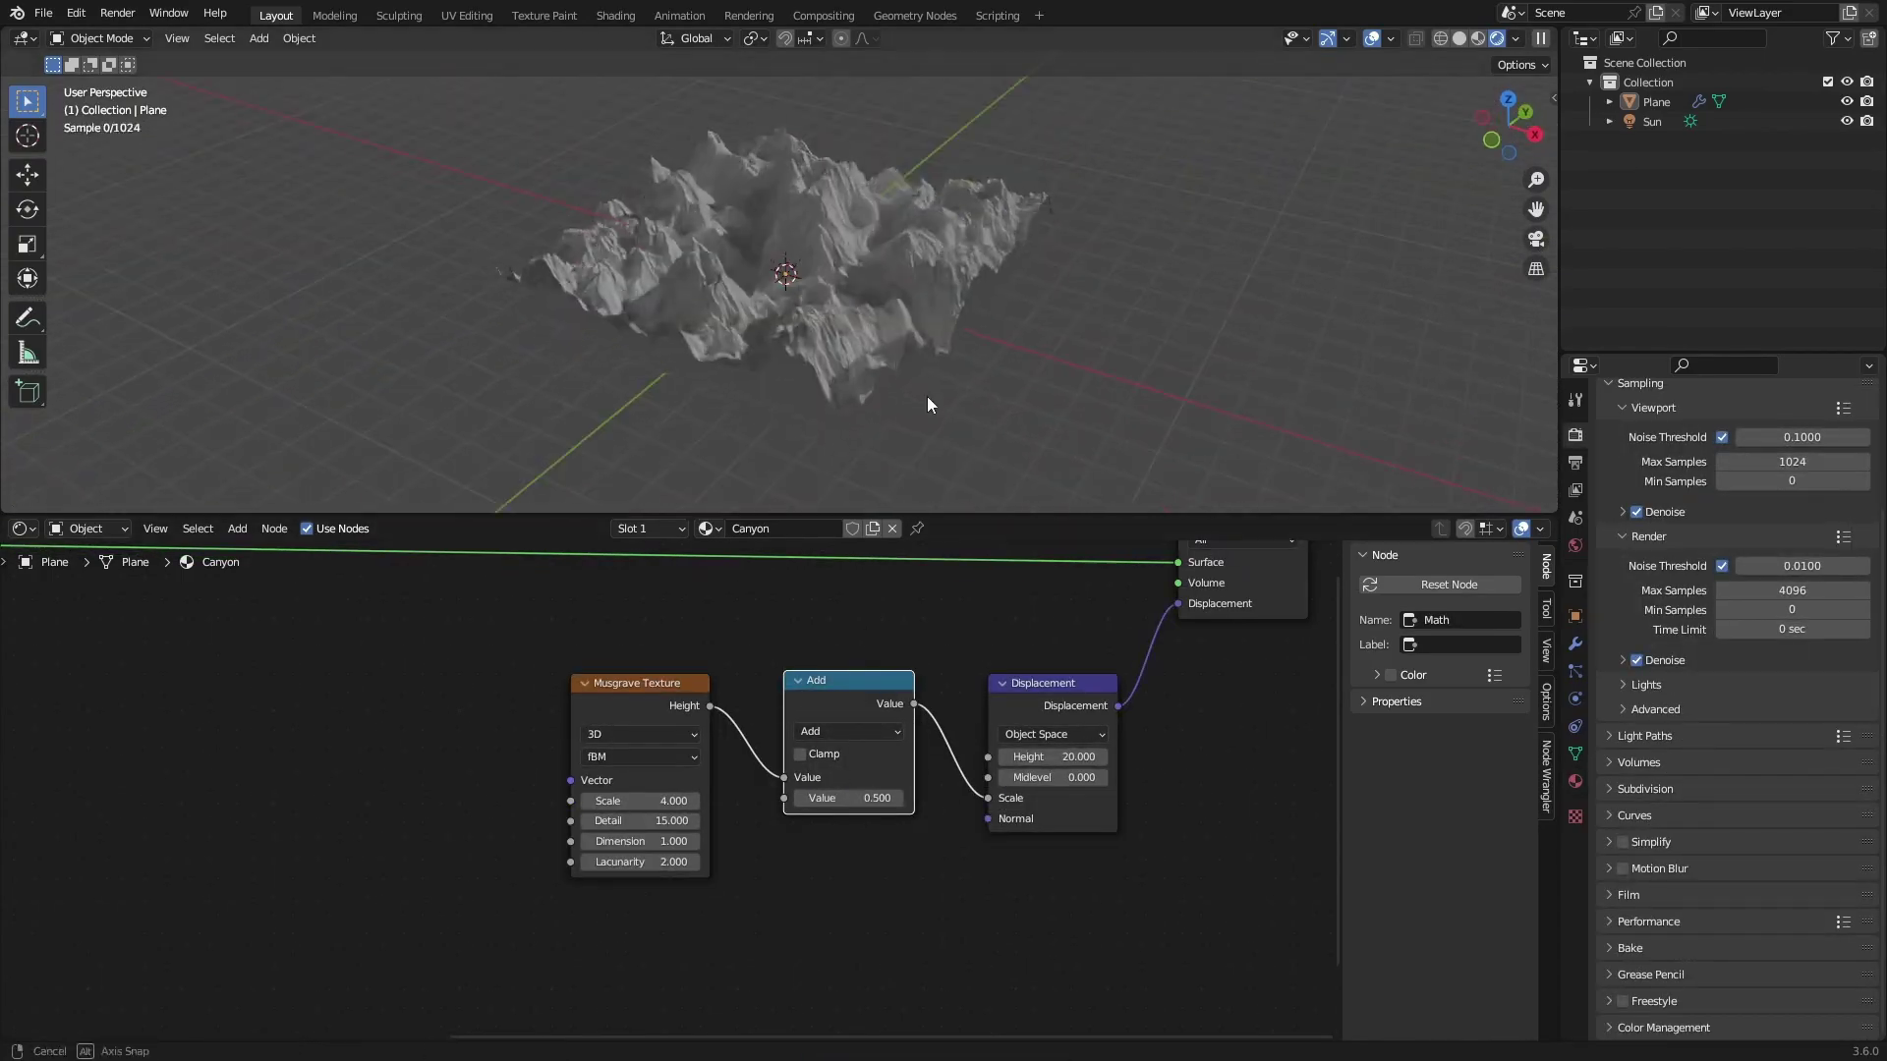
# - Try raising the Add node's value to 1 and look at the terrain from a low angle
pyautogui.doubleClick(849, 798)
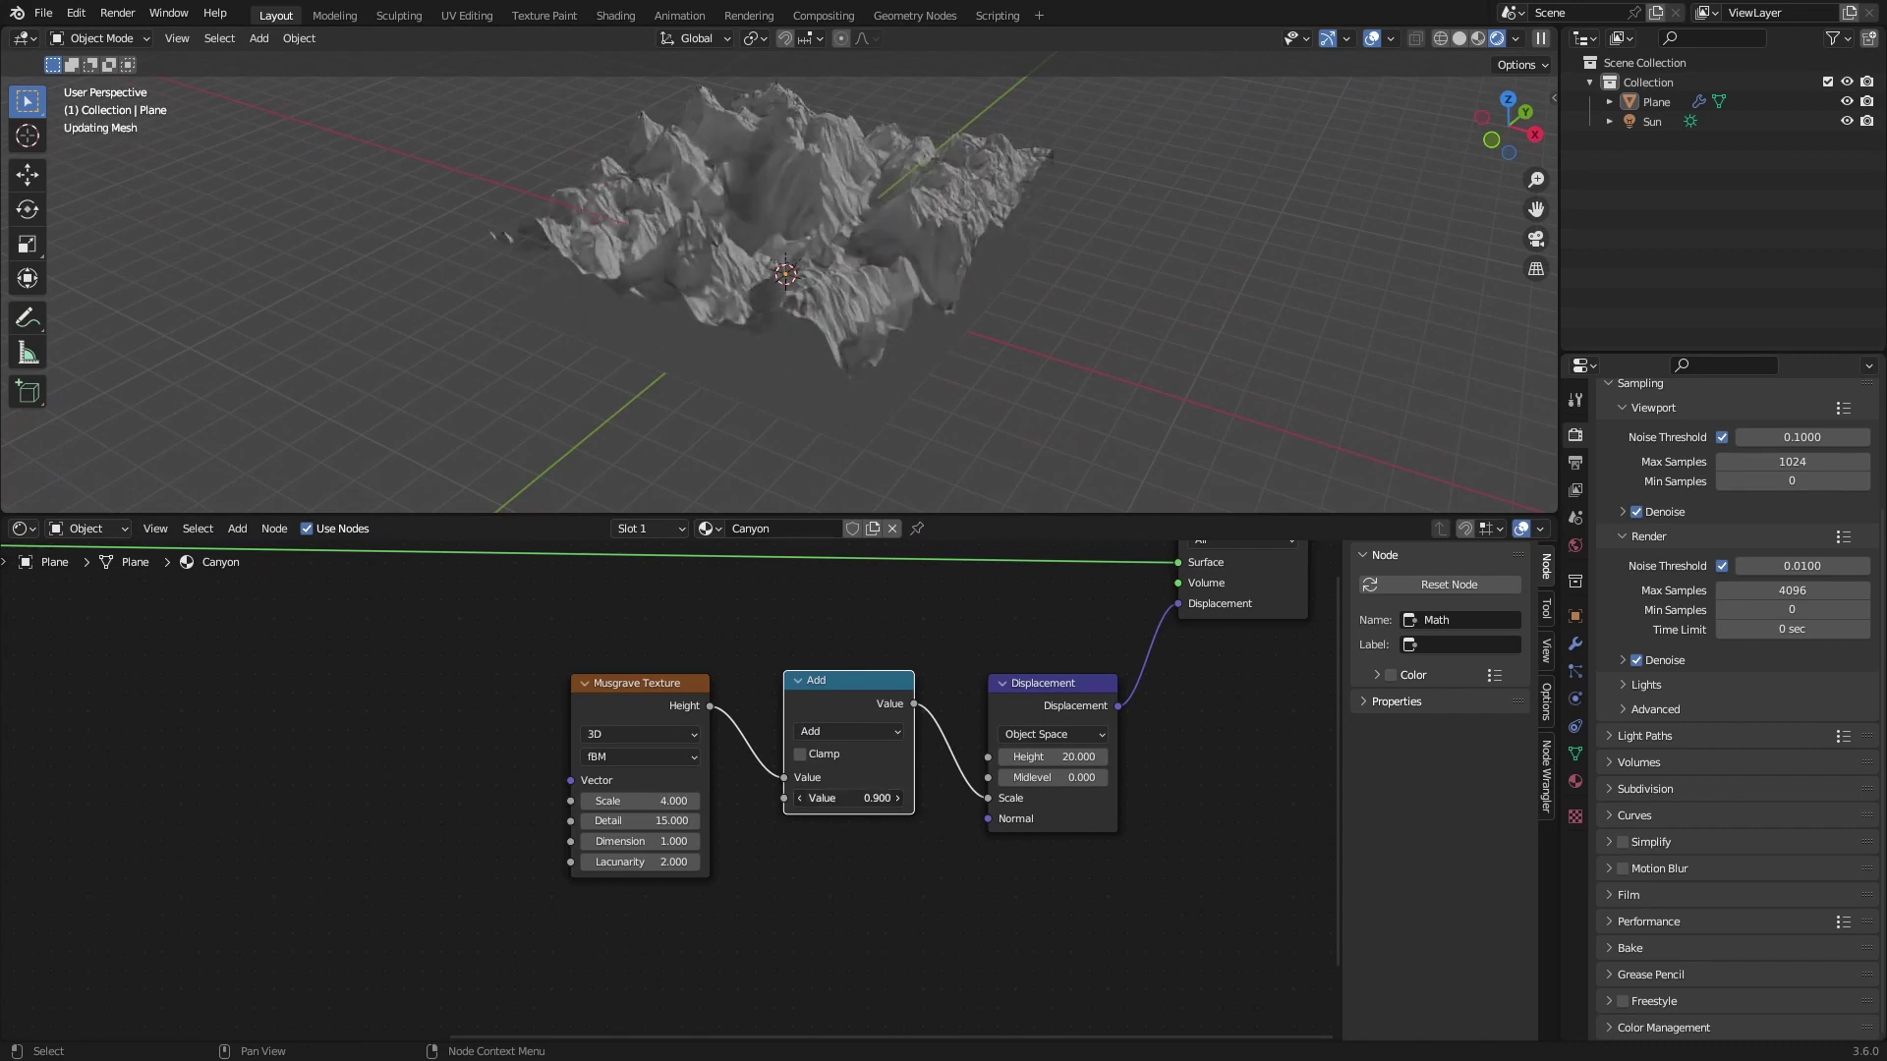
pyautogui.moveTo(849, 798); pyautogui.dragTo(859, 798)
pyautogui.moveTo(963, 336)
pyautogui.mouseDown(button='middle')
pyautogui.moveTo(940, 289)
pyautogui.moveTo(893, 279)
pyautogui.moveTo(940, 332)
pyautogui.mouseUp(button='middle')
pyautogui.scroll(3, 940, 340)
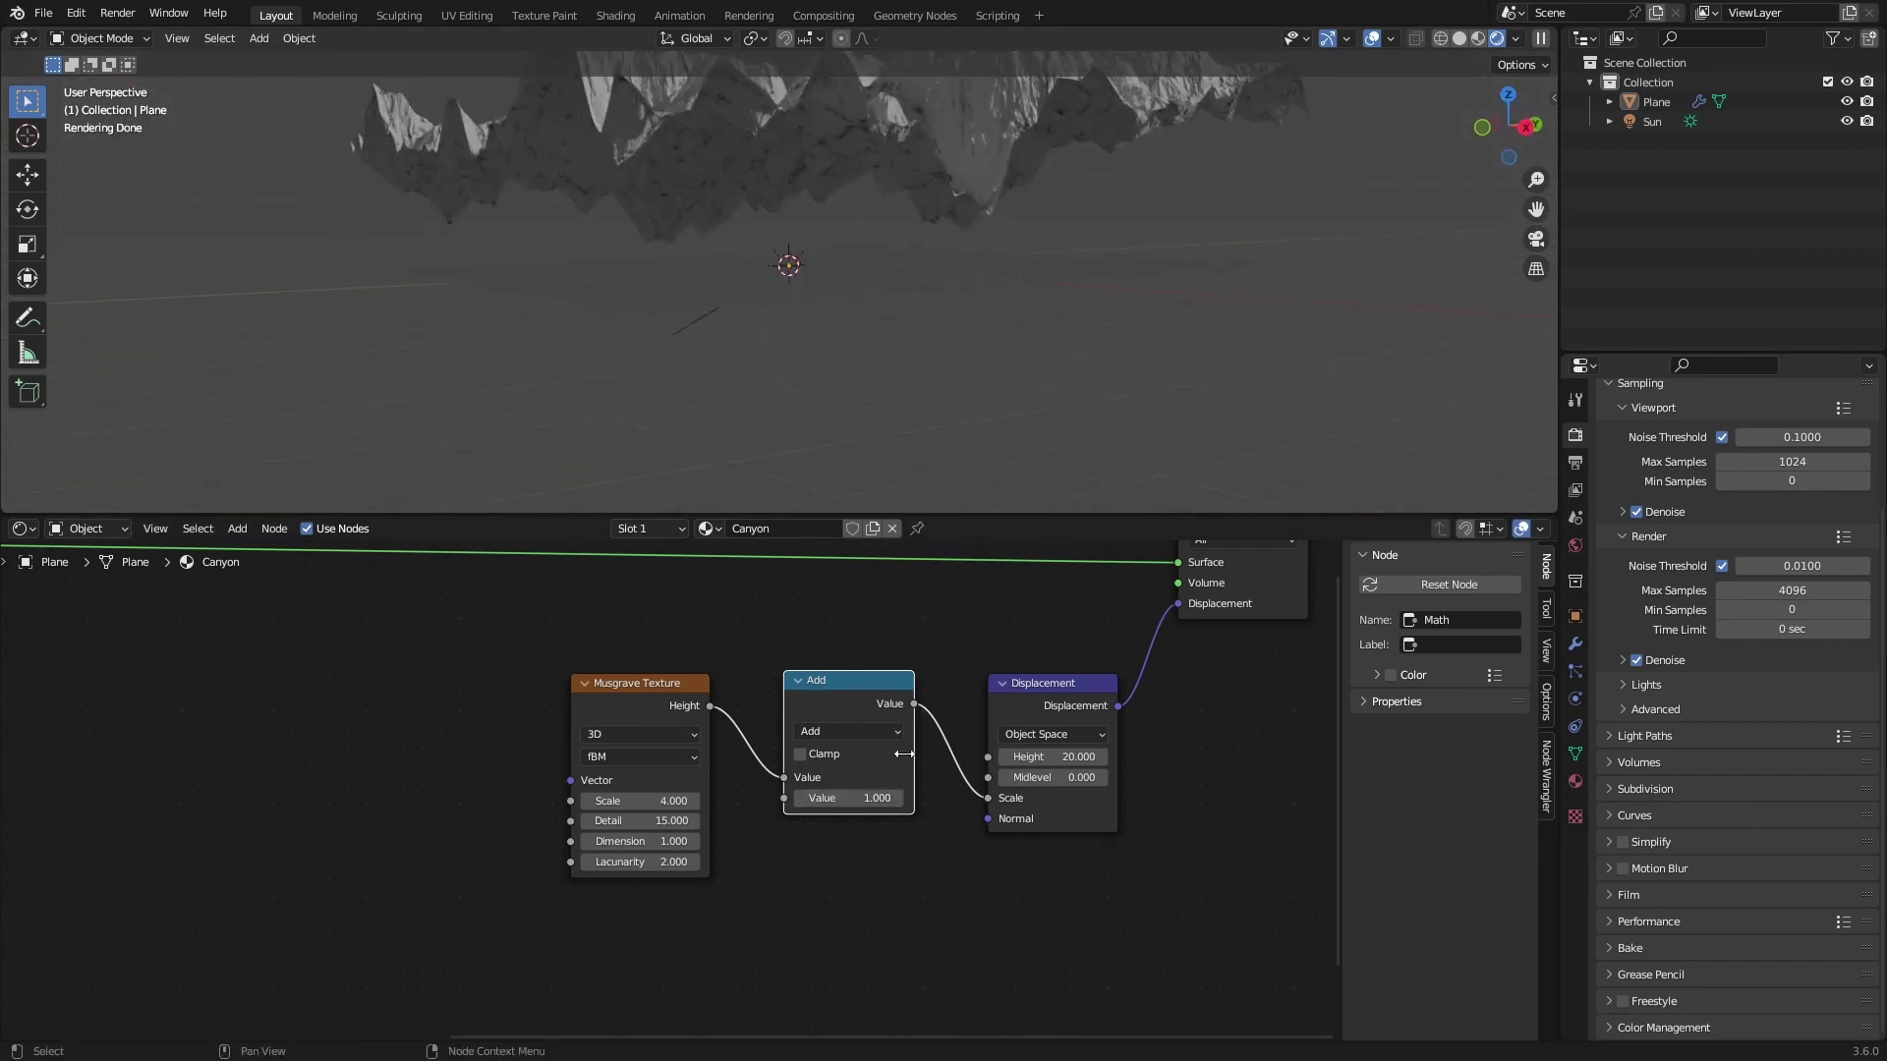
# - Set the Add node's value back to 0.5 and save the file
pyautogui.doubleClick(850, 798)
pyautogui.write('.')
pyautogui.press('Return')
pyautogui.doubleClick(839, 798)
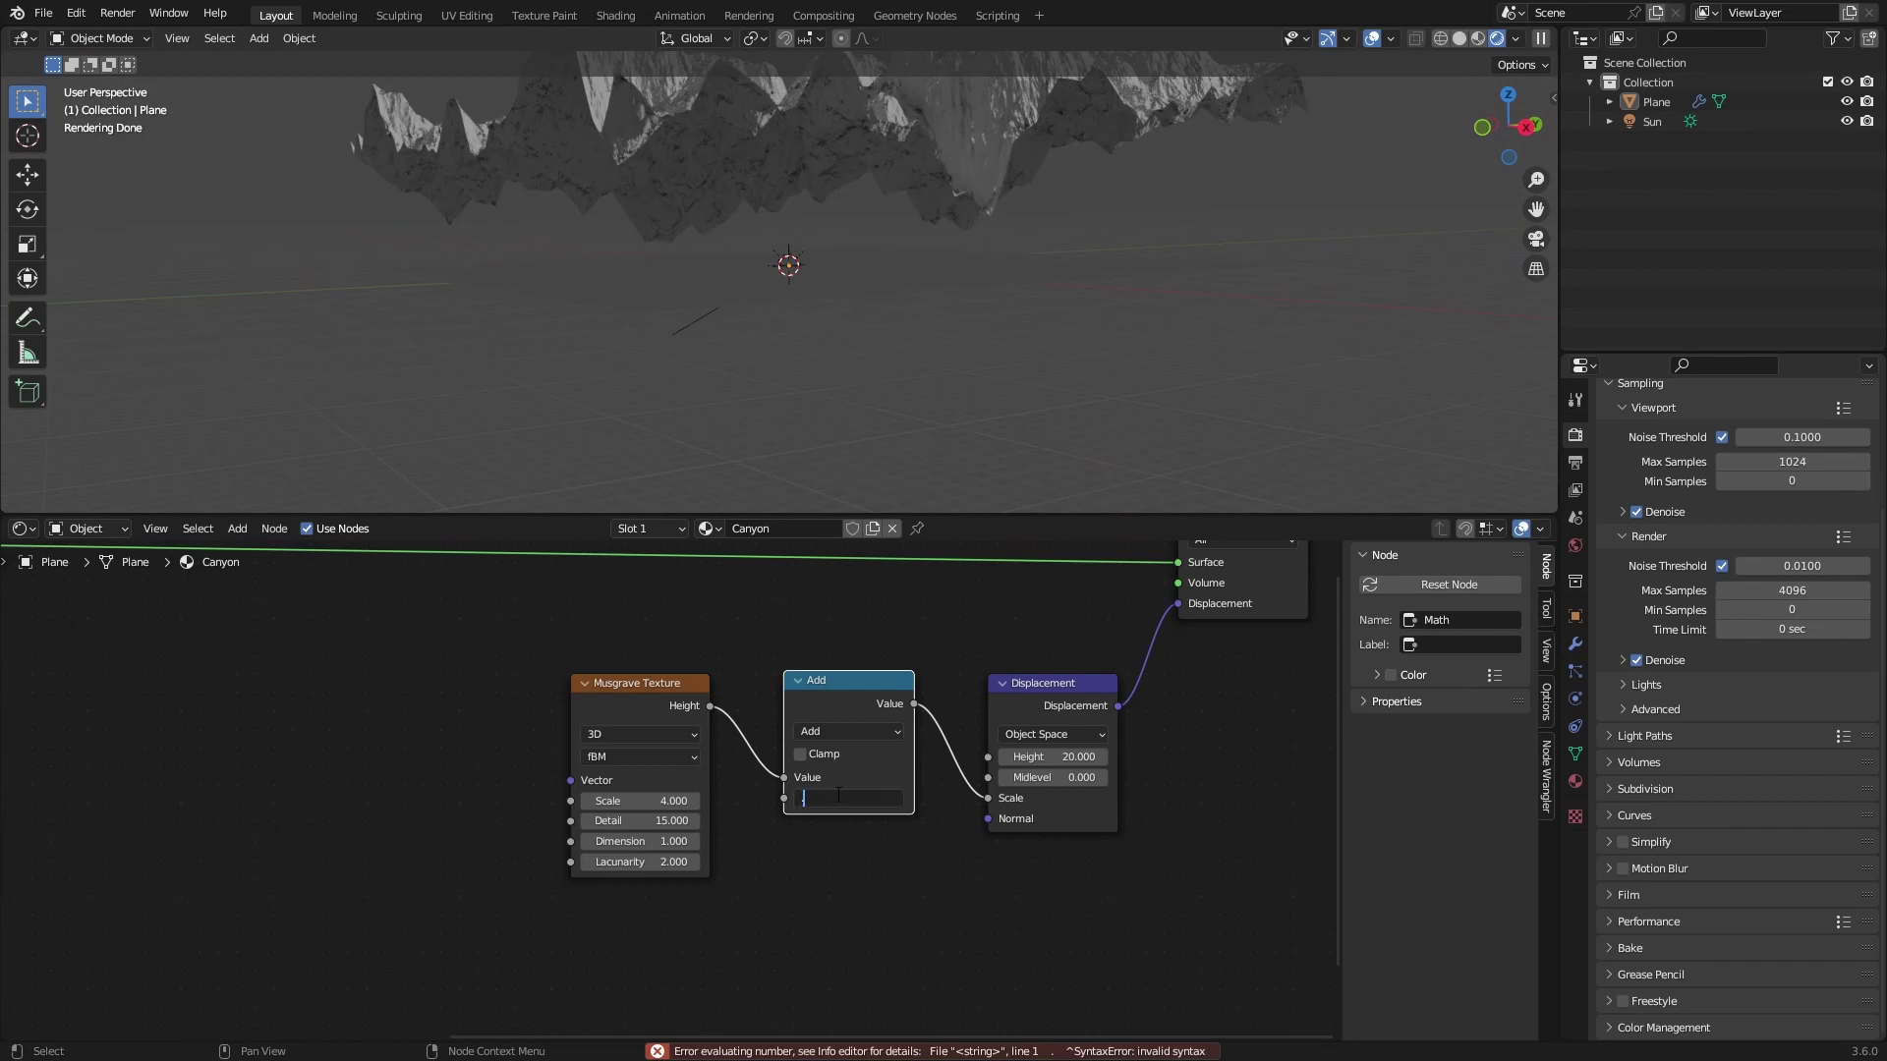
pyautogui.write('0.5')
pyautogui.press('Return')
pyautogui.hotkey('ctrl', 's')
# - Check the terrain's base level from the front, set the Add node's value to 0.25 and save
pyautogui.moveTo(983, 393); pyautogui.dragTo(873, 230, button='middle')
pyautogui.press('KP_1')
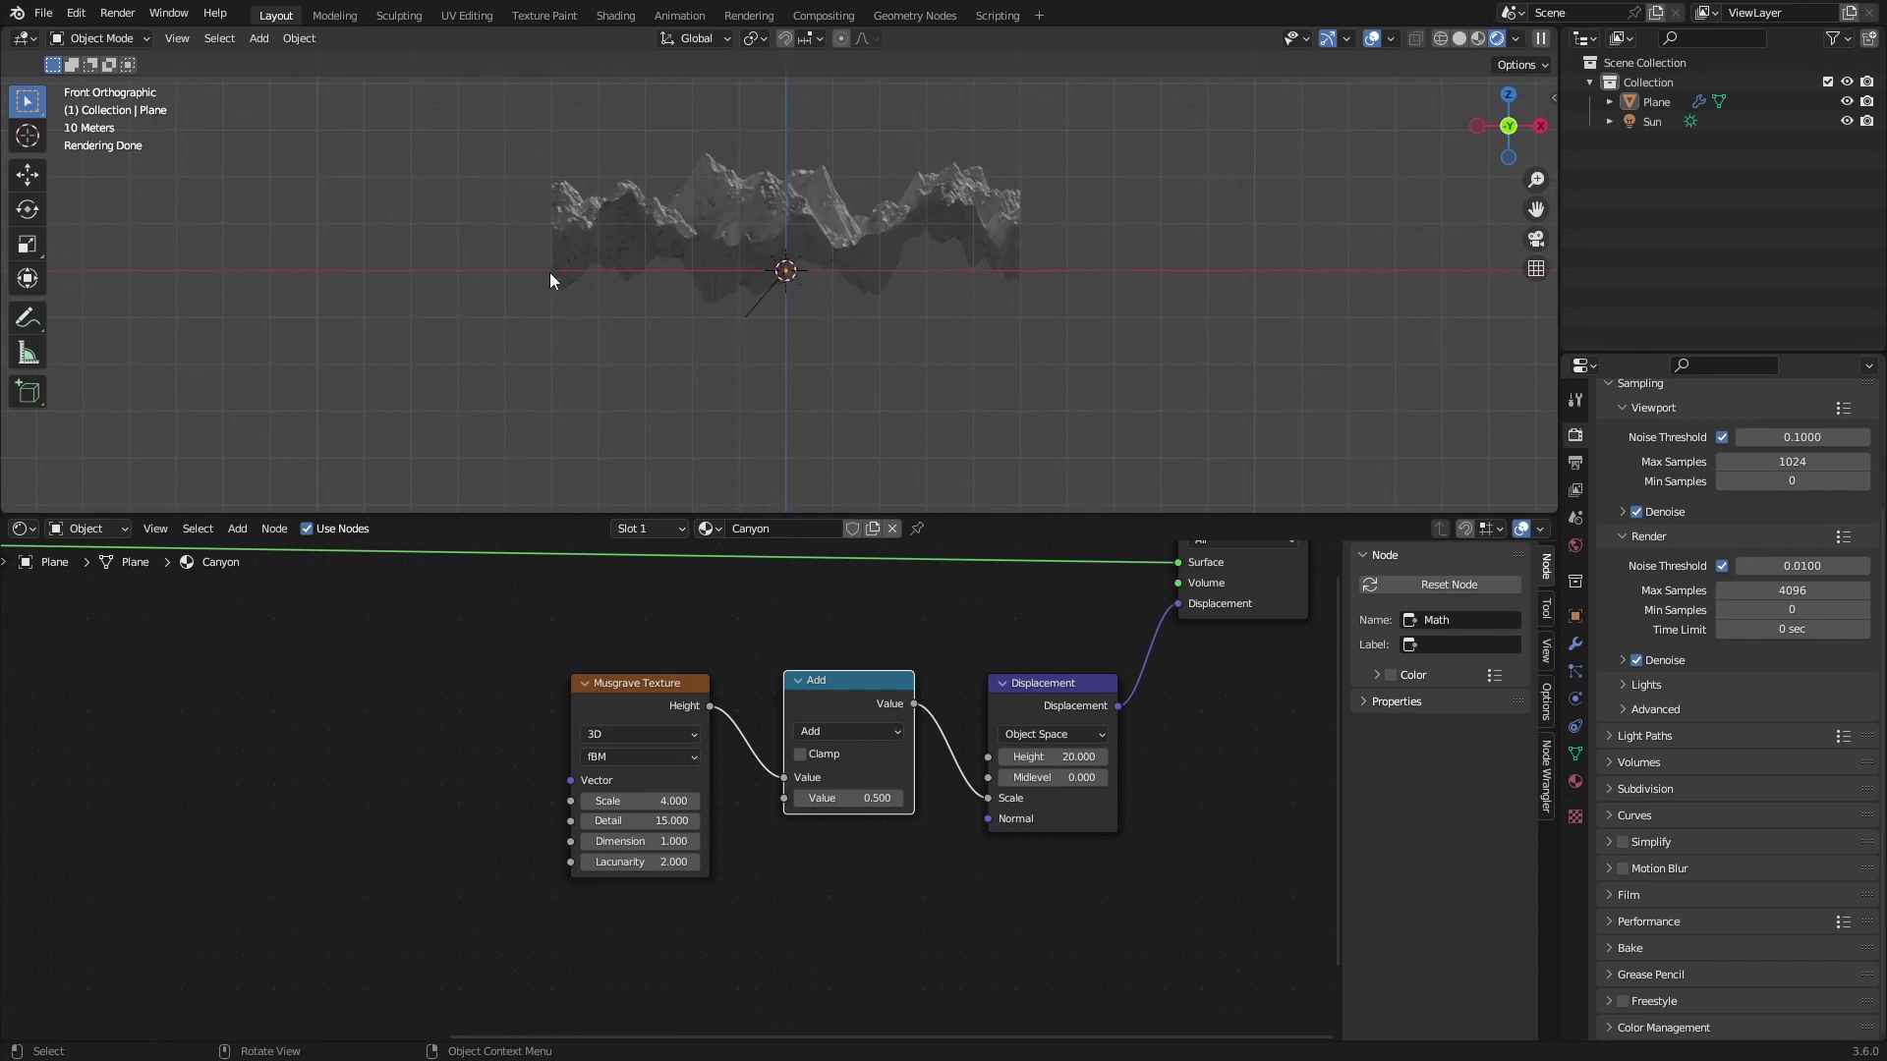
pyautogui.moveTo(975, 297); pyautogui.dragTo(865, 472, button='middle')
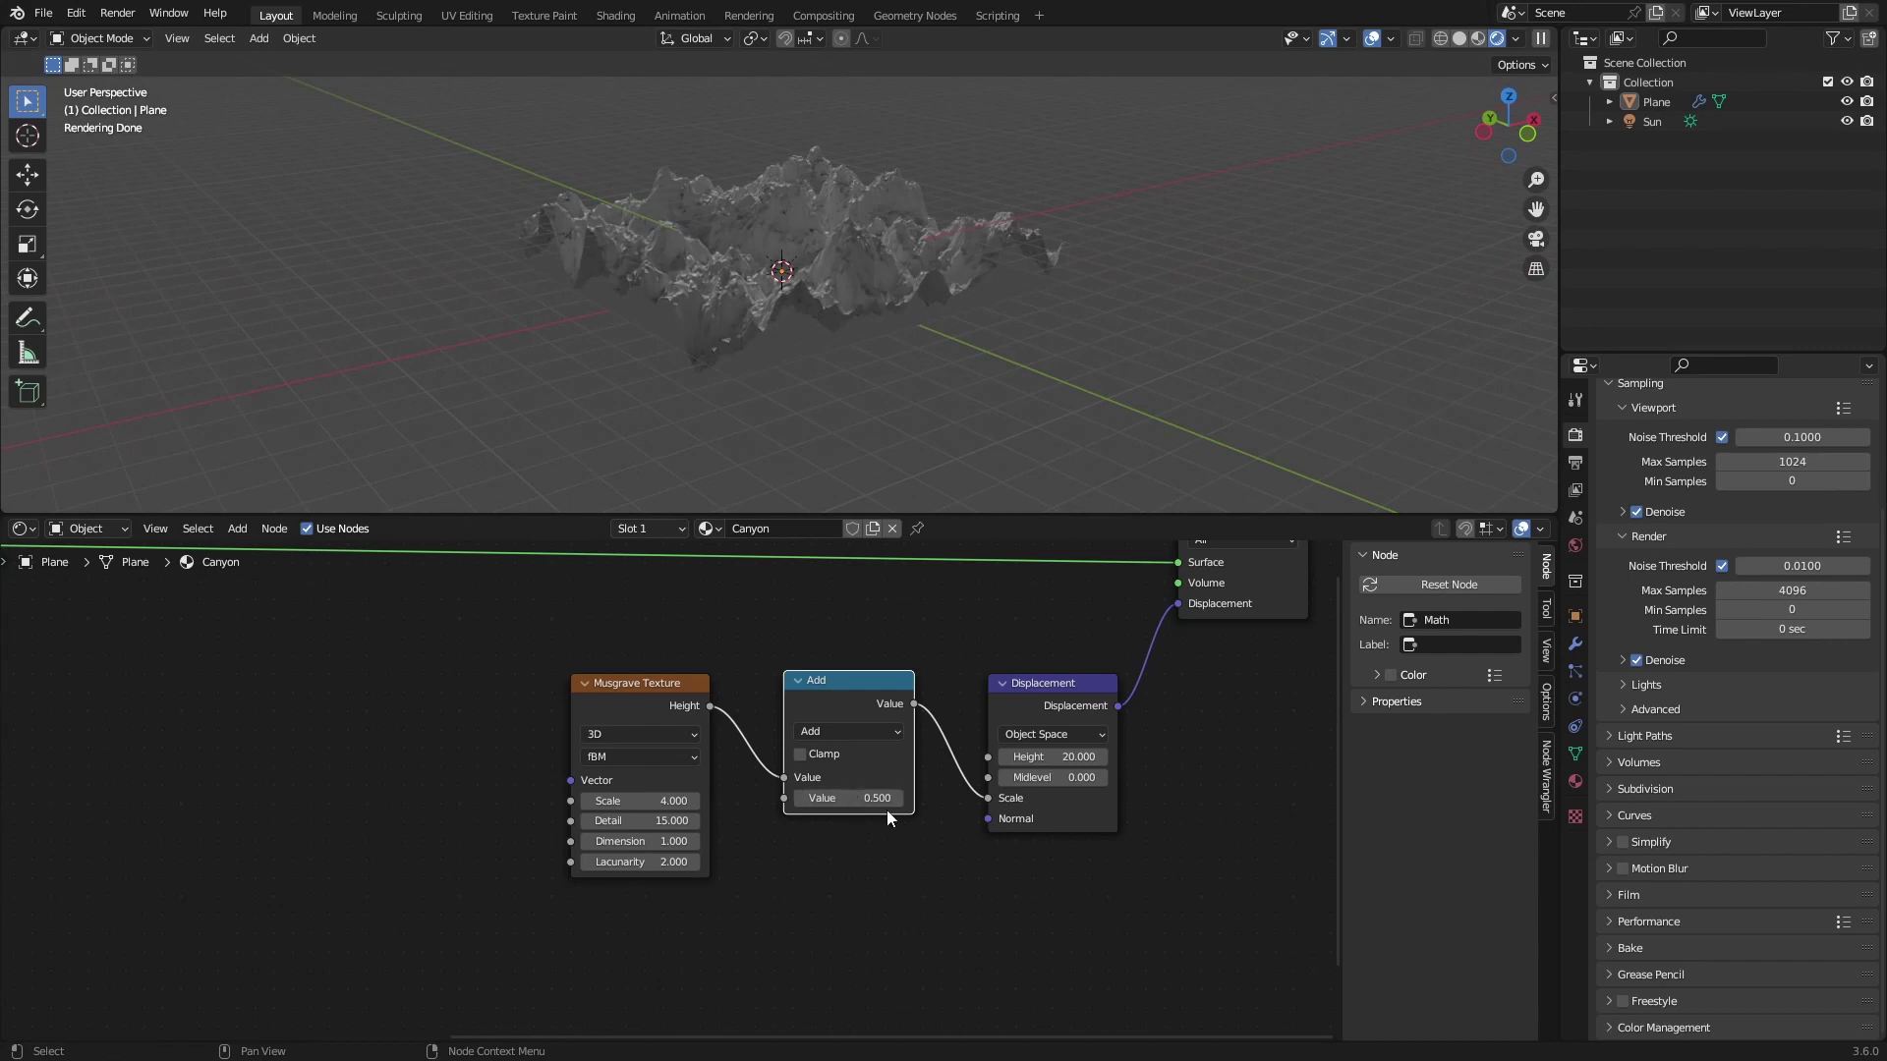
pyautogui.press('Return')
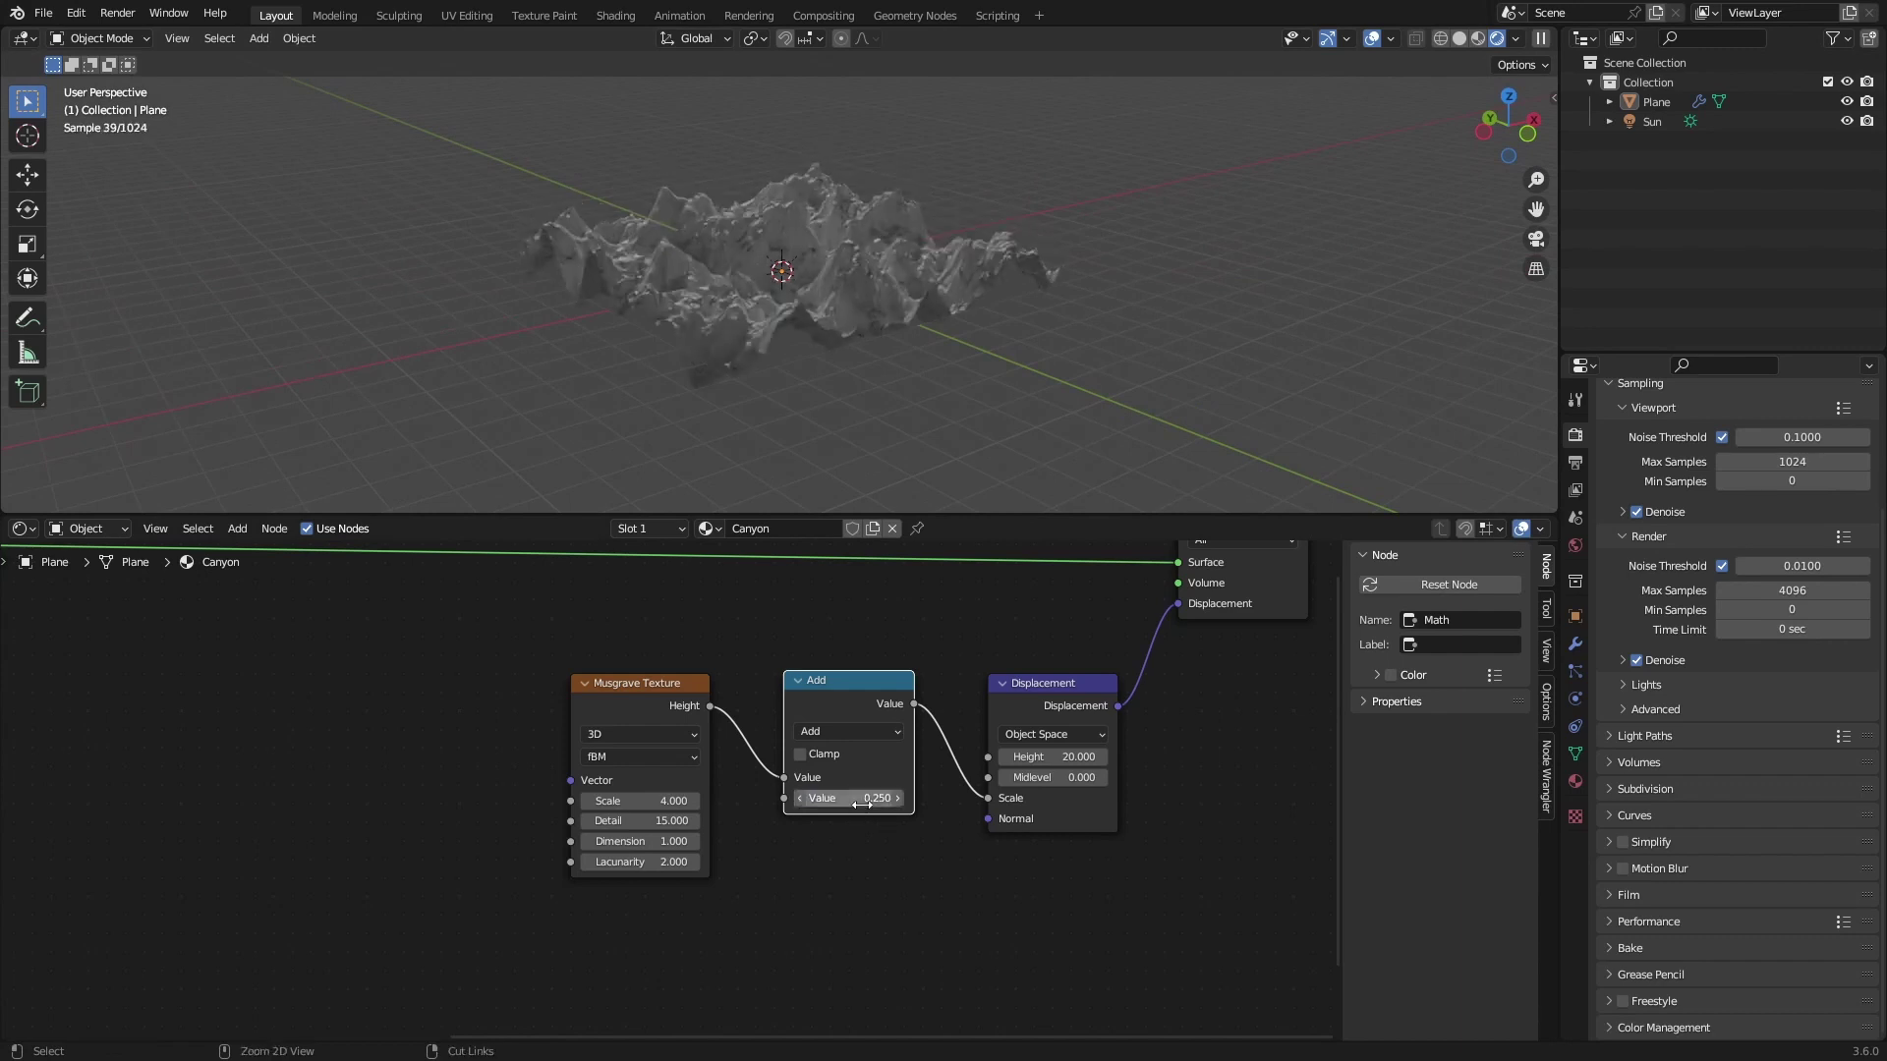
pyautogui.hotkey('ctrl', 's')
# - Insert a clamped Multiply node fed by the Musgrave and Add nodes before the Displacement Scale, and save
pyautogui.hotkey('shift', 'a')
pyautogui.click(877, 652)
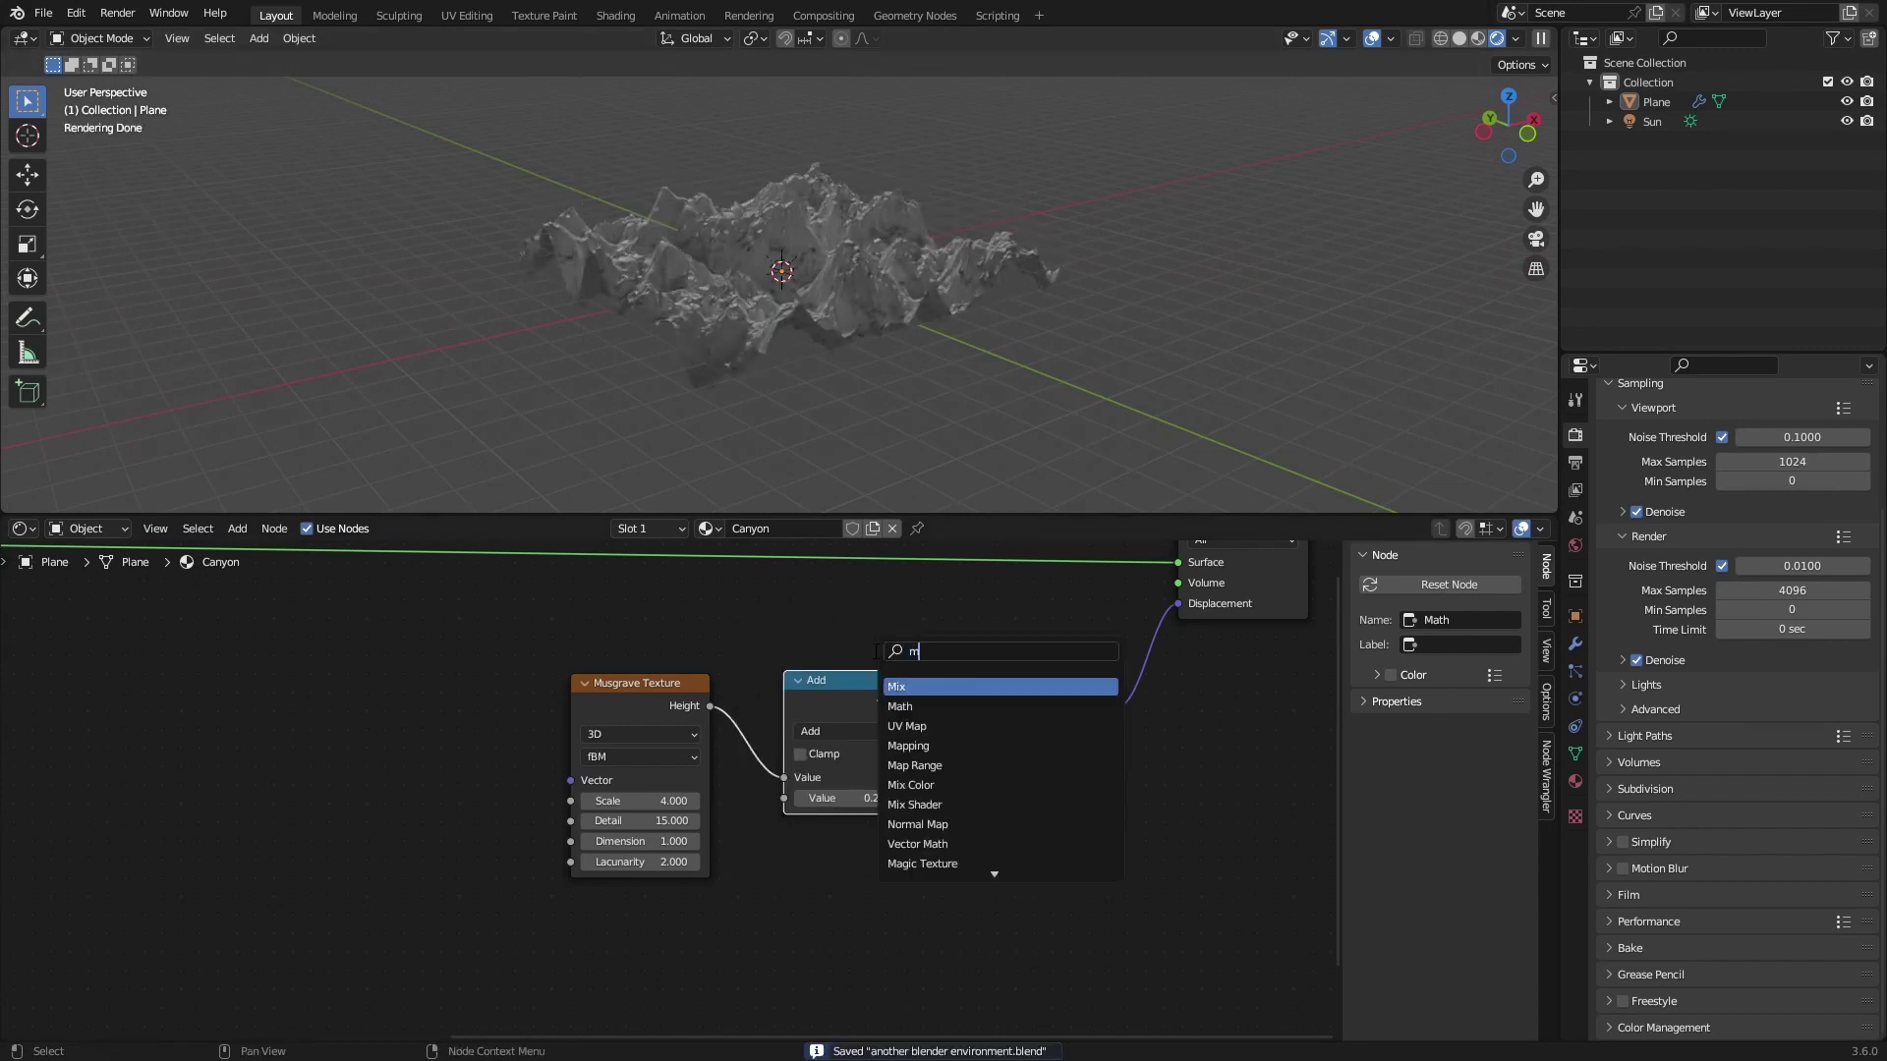
pyautogui.click(930, 688)
pyautogui.click(987, 729)
pyautogui.moveTo(963, 386); pyautogui.dragTo(1006, 330, button='middle')
pyautogui.click(934, 758)
pyautogui.hotkey('ctrl', 's')
pyautogui.moveTo(1006, 331); pyautogui.dragTo(867, 412, button='middle')
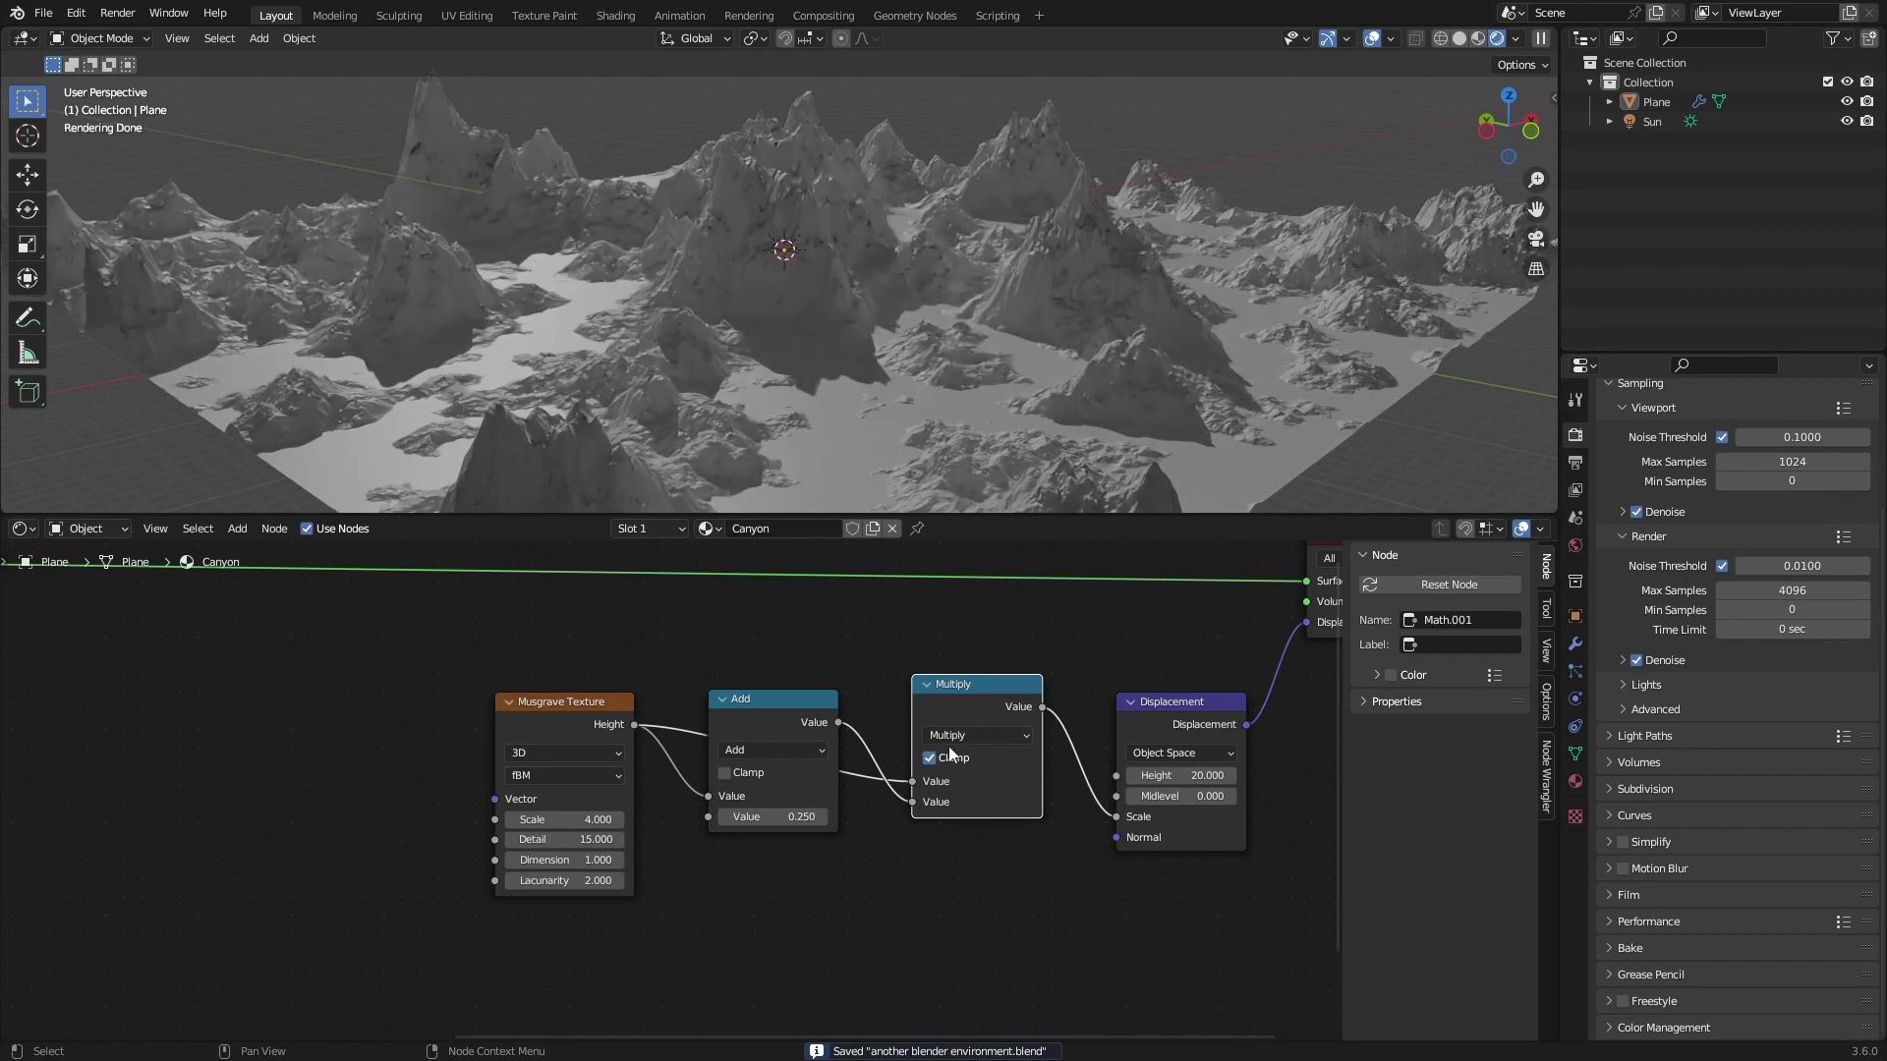
# - Try a lower value on the Add node while inspecting the terrain, and save
pyautogui.scroll(-4, 924, 403)
pyautogui.scroll(3, 866, 413)
pyautogui.scroll(2, 867, 412)
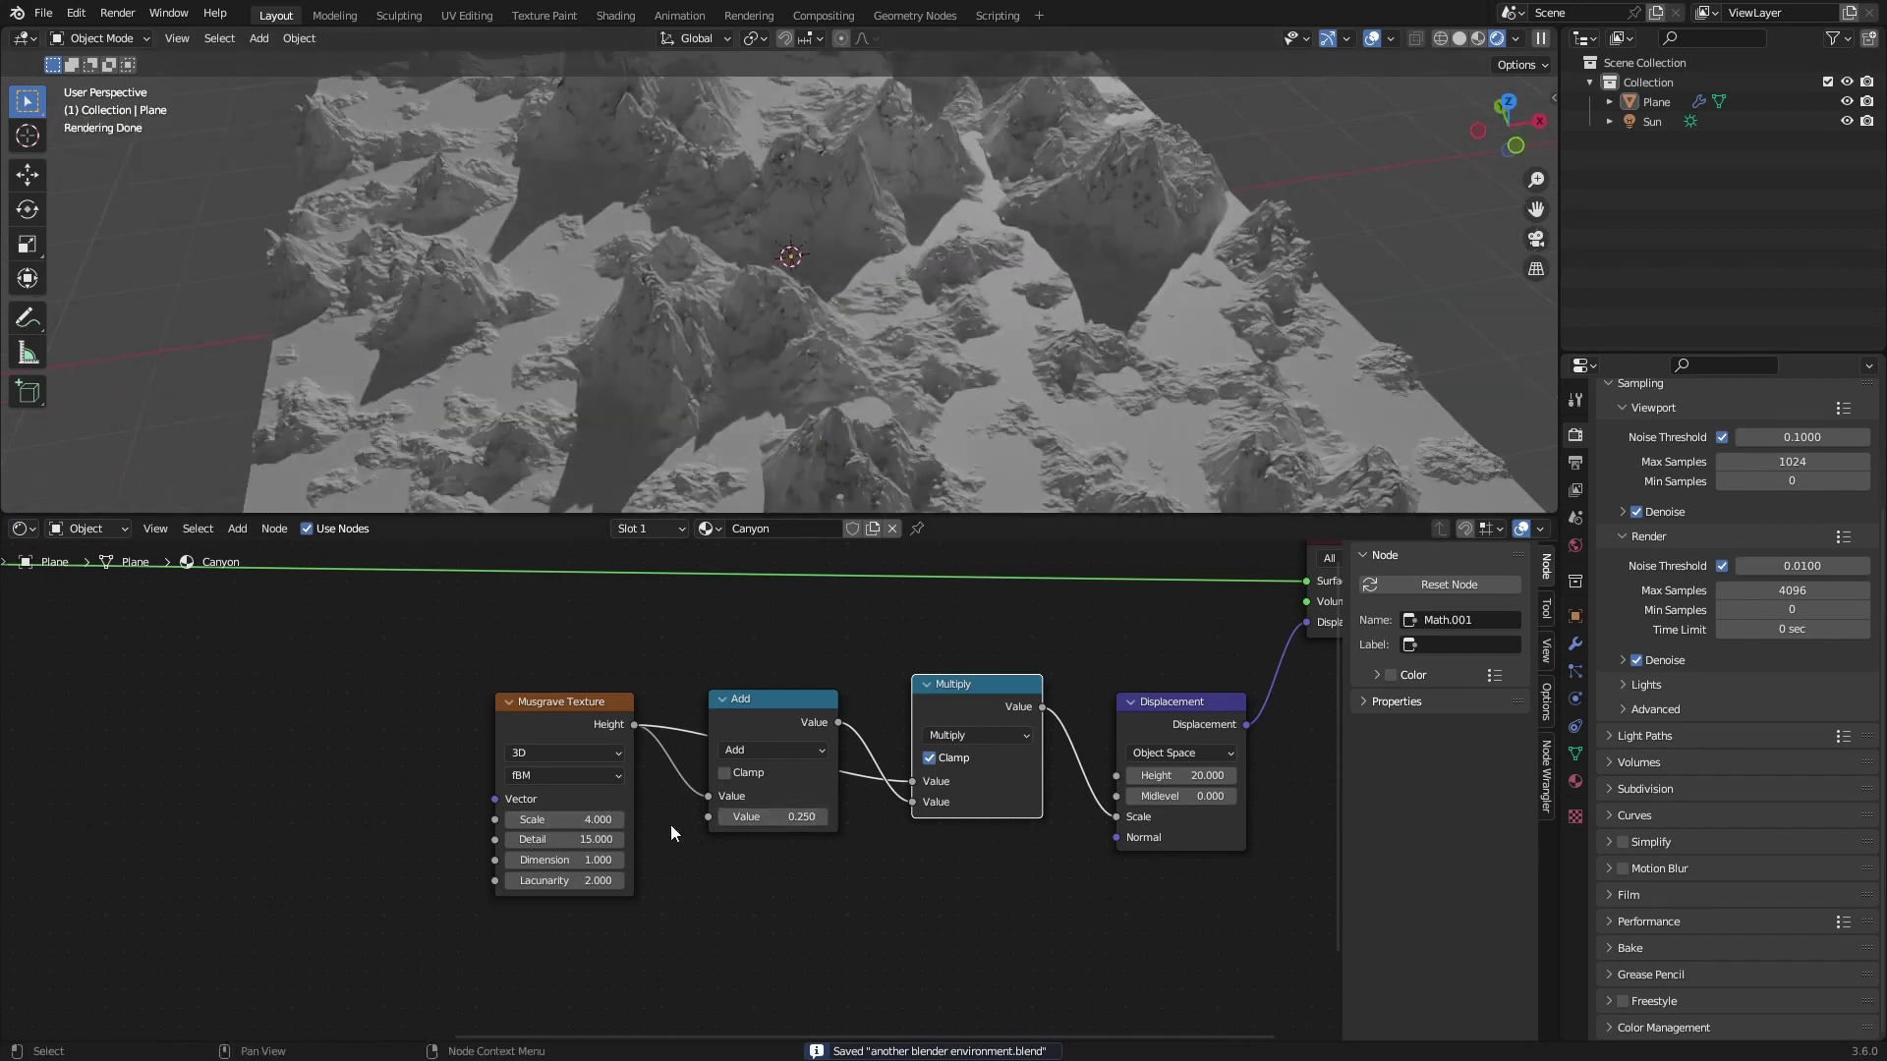
pyautogui.moveTo(773, 817); pyautogui.dragTo(727, 816)
pyautogui.hotkey('ctrl', 's')
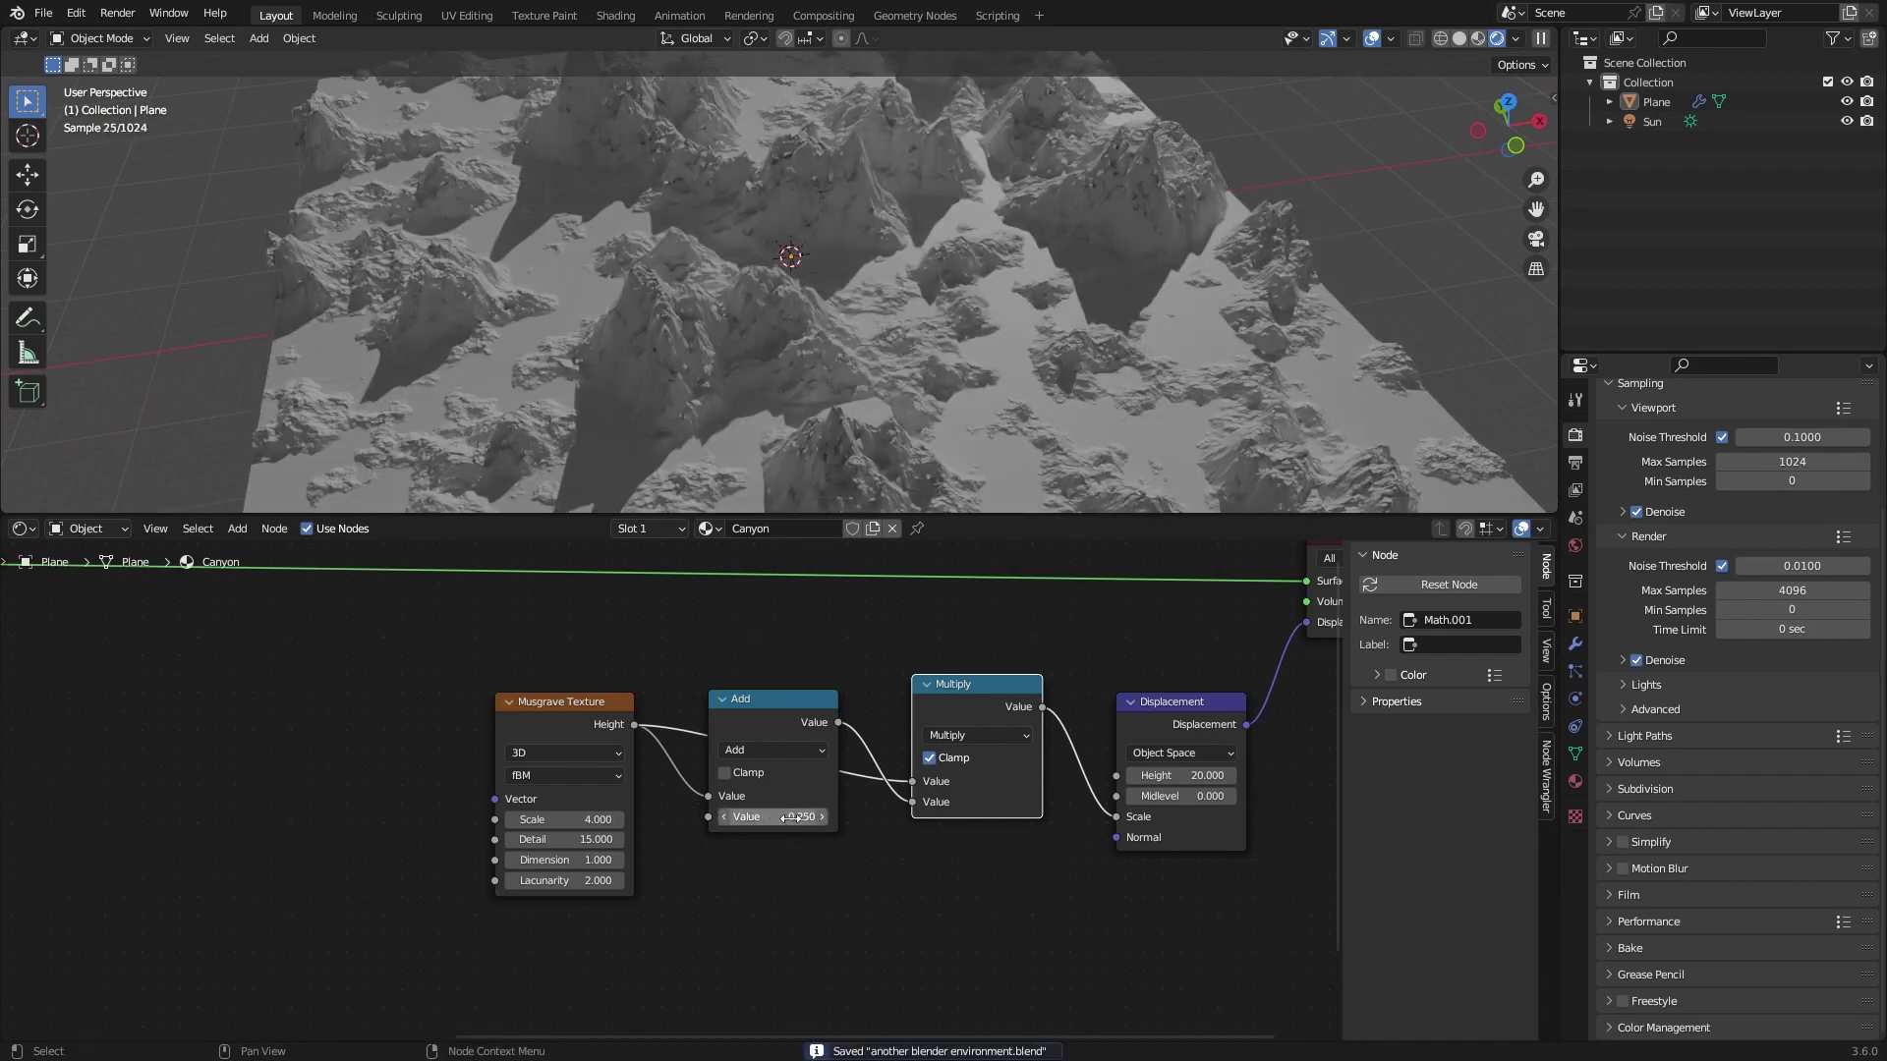
# - Add a Color Ramp feeding the Displacement Scale and place its black and white stops at the ramp's two ends
pyautogui.scroll(-5, 891, 301)
pyautogui.moveTo(890, 301); pyautogui.dragTo(837, 309, button='middle')
pyautogui.scroll(3, 837, 308)
pyautogui.scroll(2, 837, 311)
pyautogui.hotkey('shift', 'a')
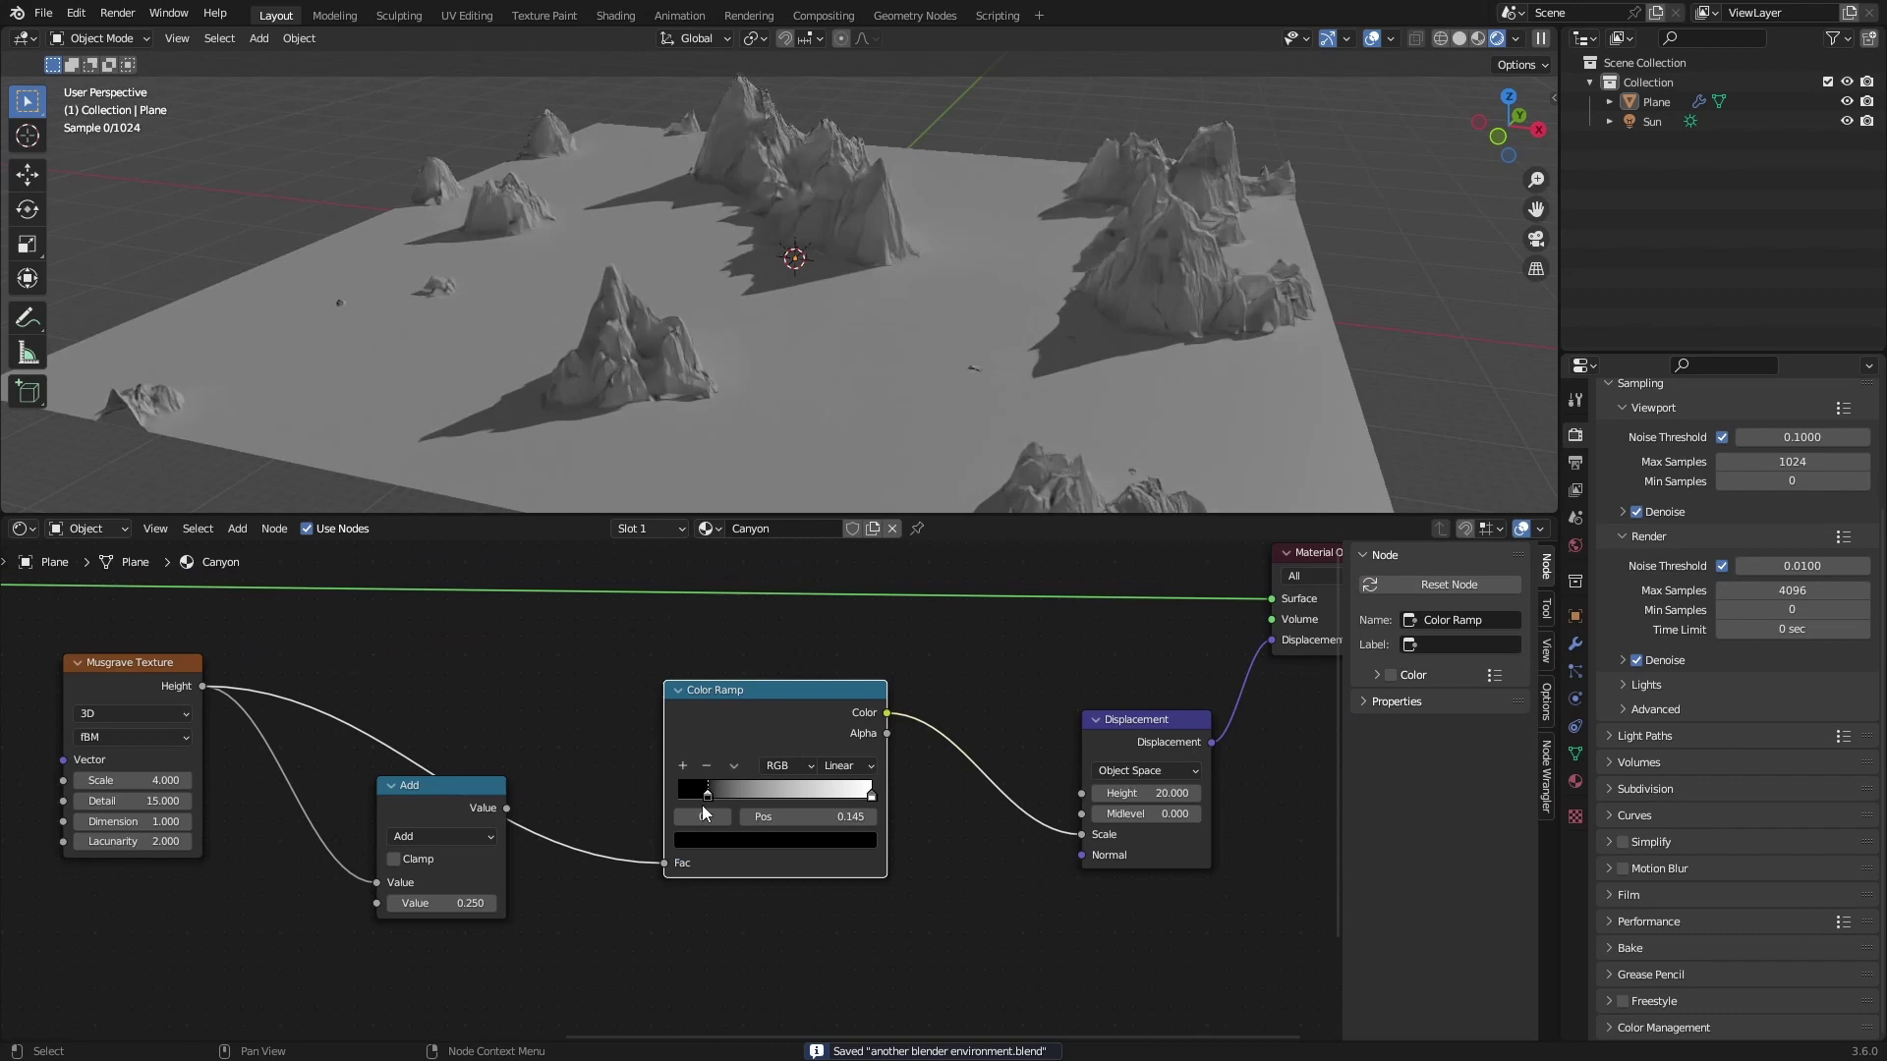
pyautogui.moveTo(702, 805); pyautogui.dragTo(680, 805)
pyautogui.moveTo(871, 796)
pyautogui.mouseDown()
pyautogui.moveTo(783, 799)
pyautogui.moveTo(905, 804)
pyautogui.mouseUp()
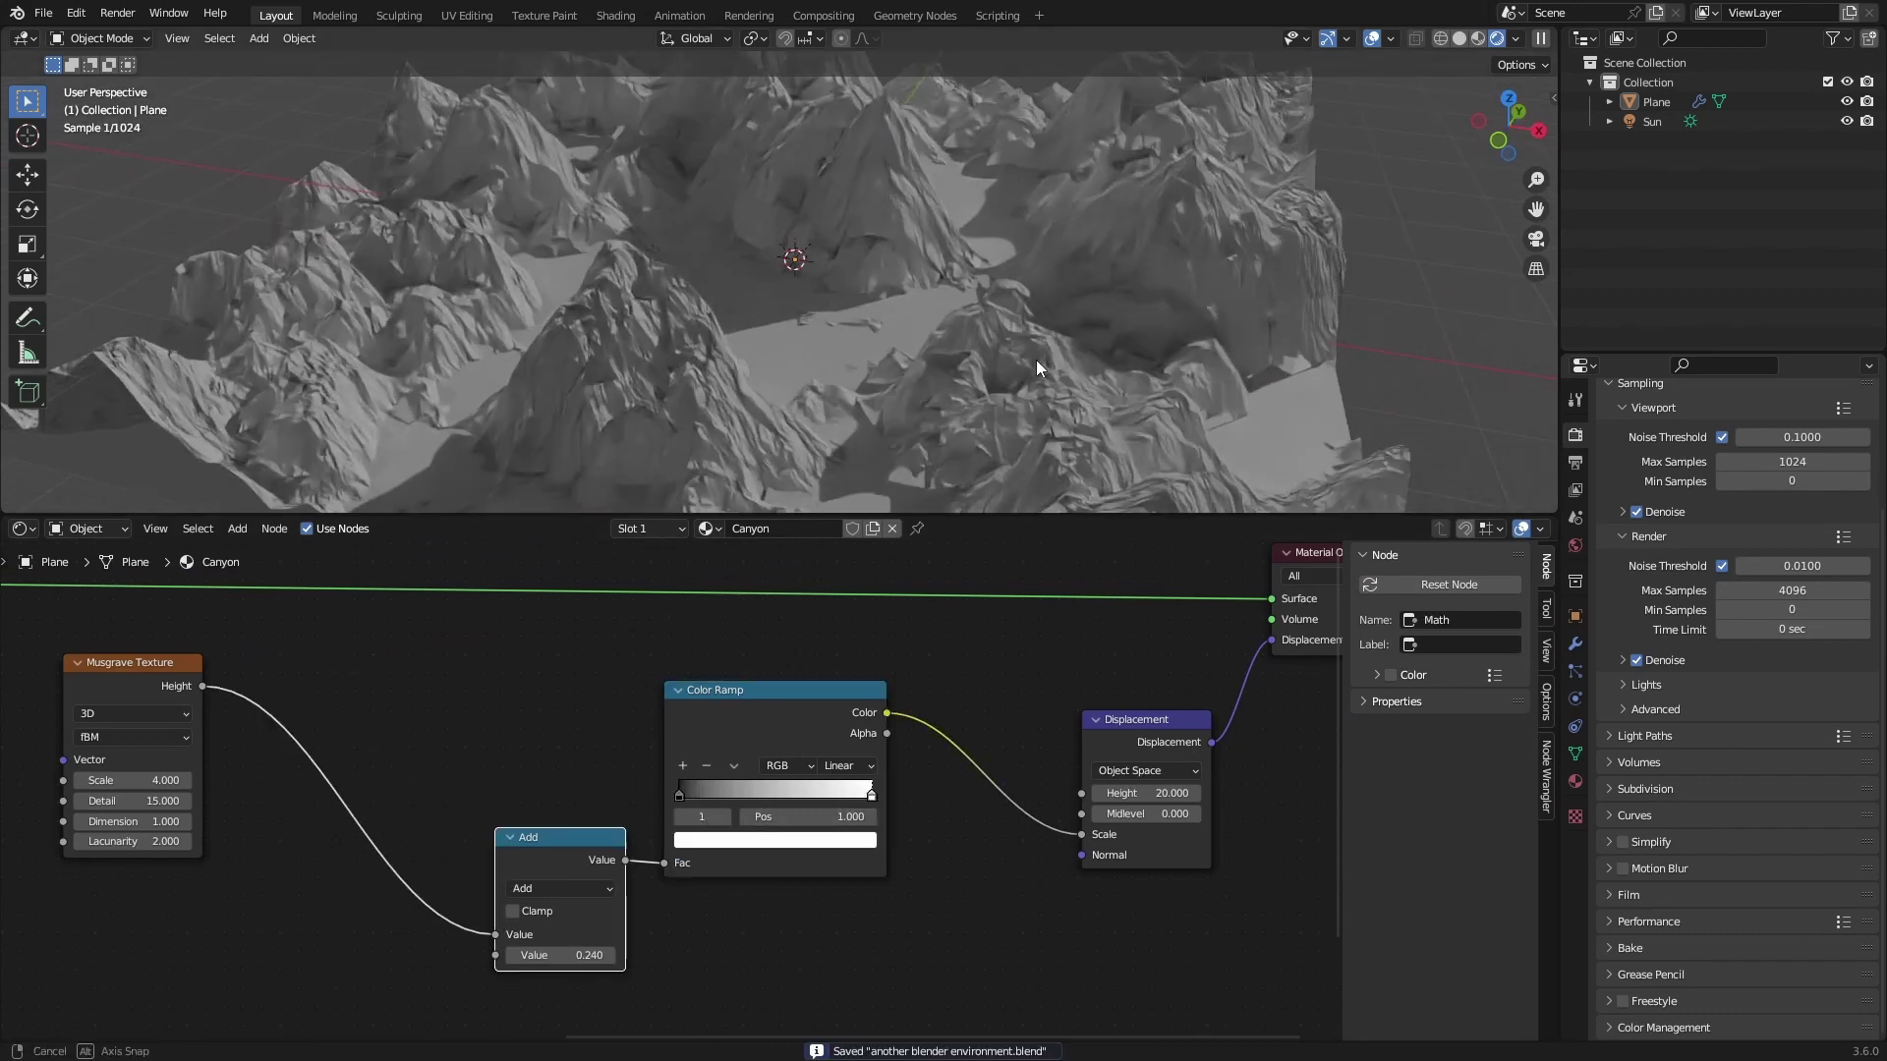
# - Line up the Color Ramp, Add and Musgrave Texture nodes beside the Displacement node and save
pyautogui.moveTo(774, 722); pyautogui.dragTo(934, 752)
pyautogui.hotkey('ctrl', 's')
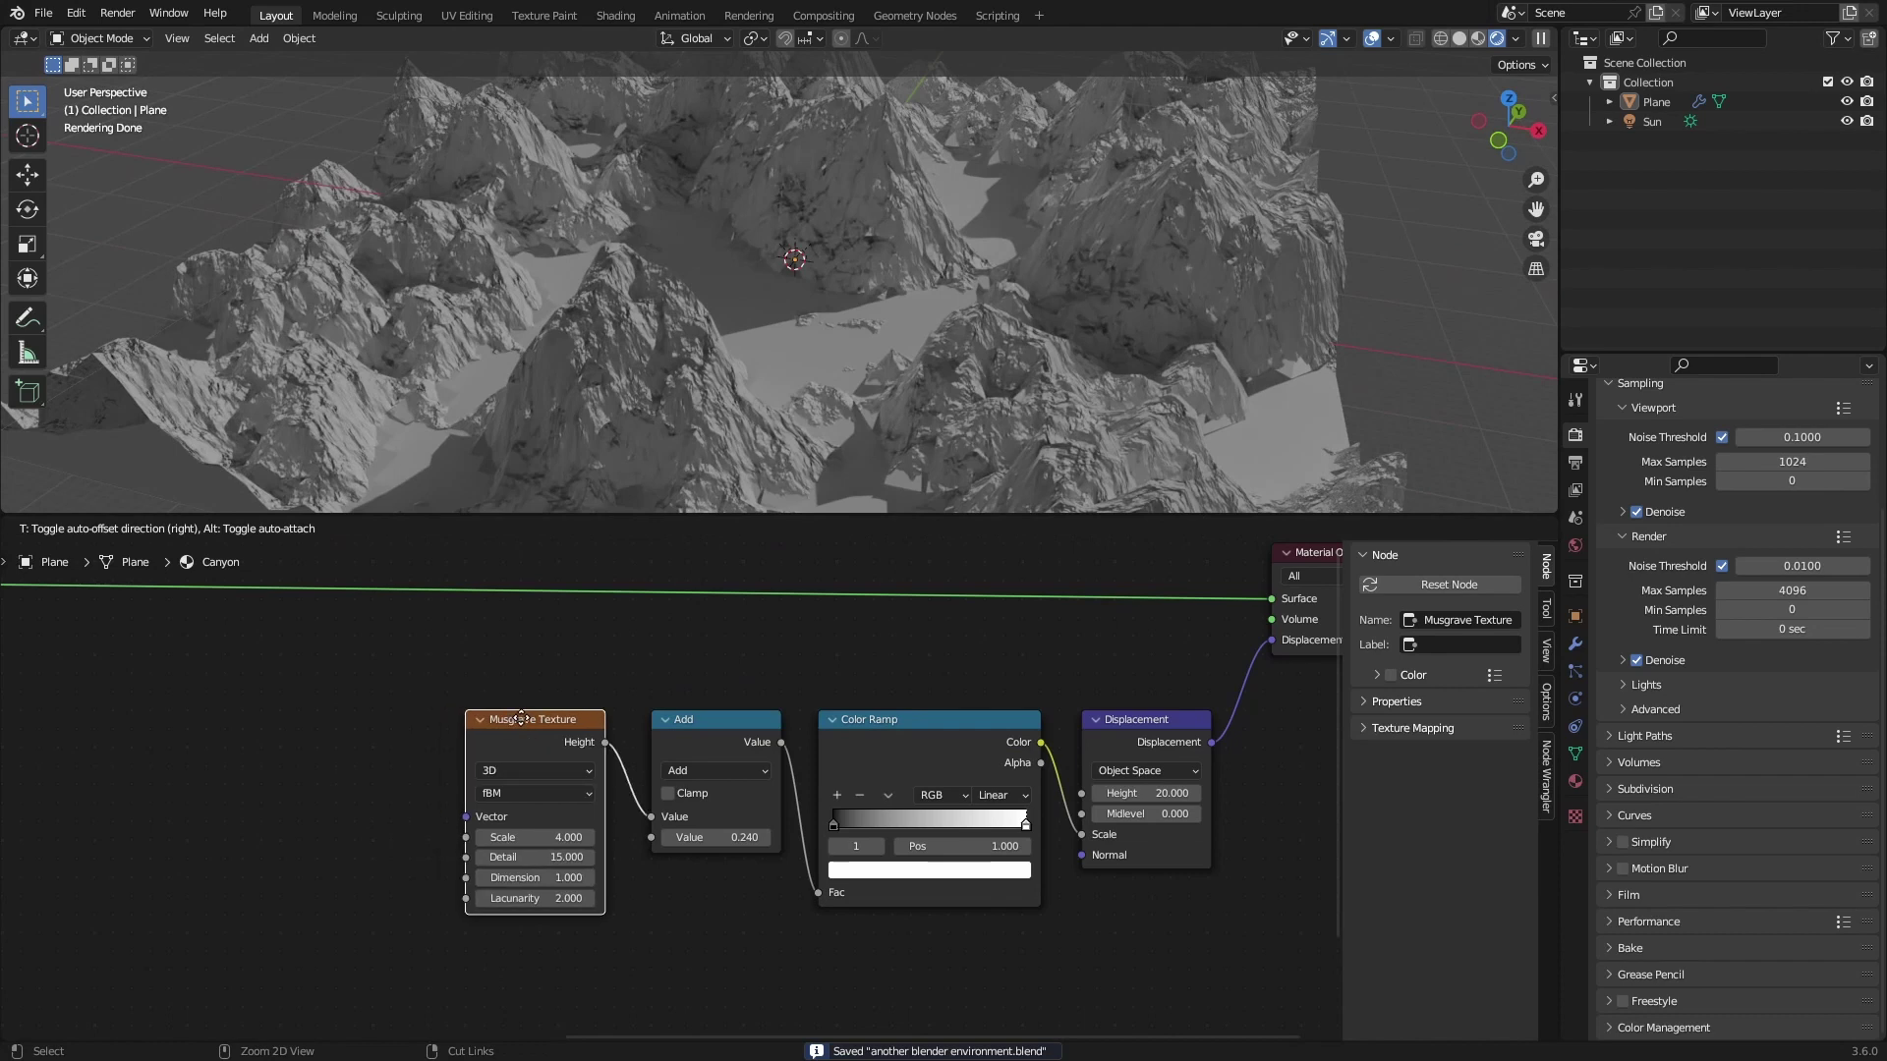
pyautogui.moveTo(536, 722); pyautogui.dragTo(556, 723)
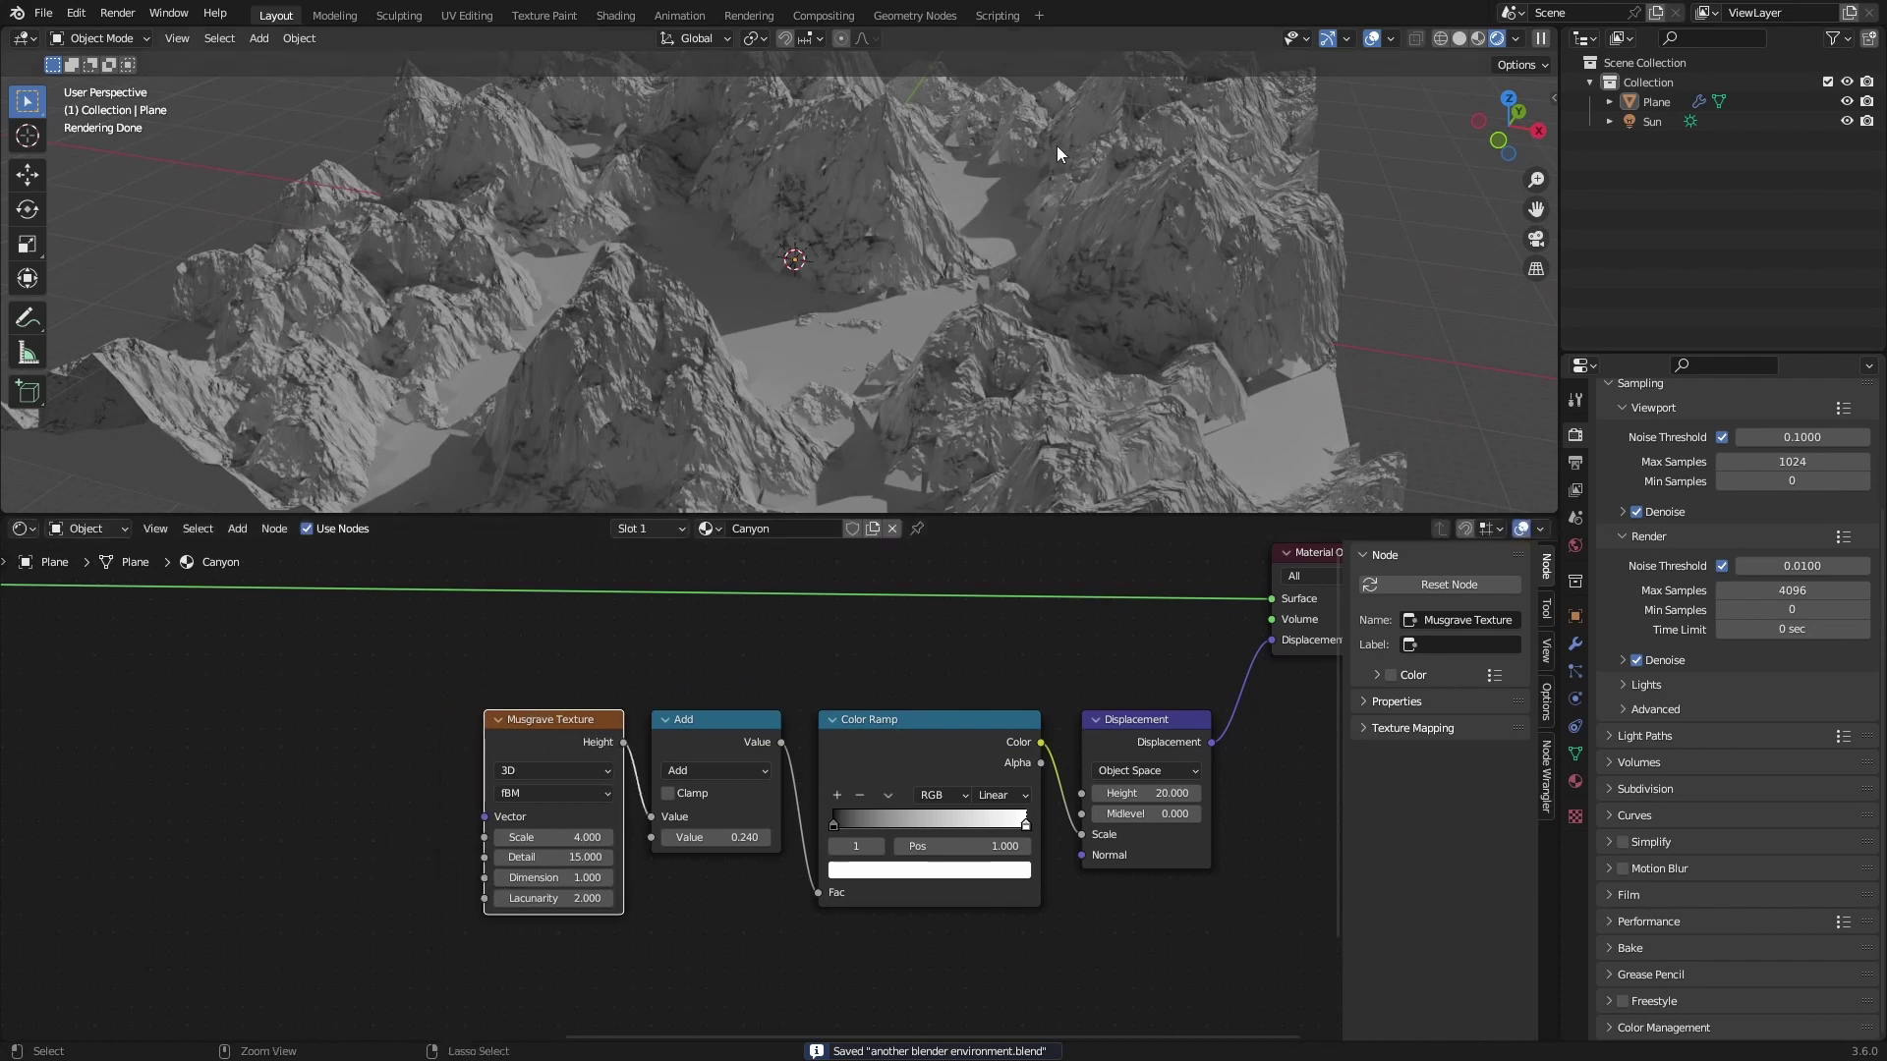
# - Enter a new value in the Add node and save the file
pyautogui.moveTo(1058, 148); pyautogui.dragTo(969, 404, button='middle')
pyautogui.click(731, 838)
pyautogui.press('Return')
pyautogui.hotkey('ctrl', 's')
# - Move the Principled BSDF node next to the displacement node chain and save
pyautogui.scroll(-2, 973, 674)
pyautogui.moveTo(732, 690); pyautogui.dragTo(1016, 746, button='middle')
pyautogui.scroll(-2, 432, 756)
pyautogui.moveTo(433, 757); pyautogui.dragTo(612, 760, button='middle')
pyautogui.moveTo(260, 698); pyautogui.dragTo(827, 708)
pyautogui.hotkey('ctrl', 's')
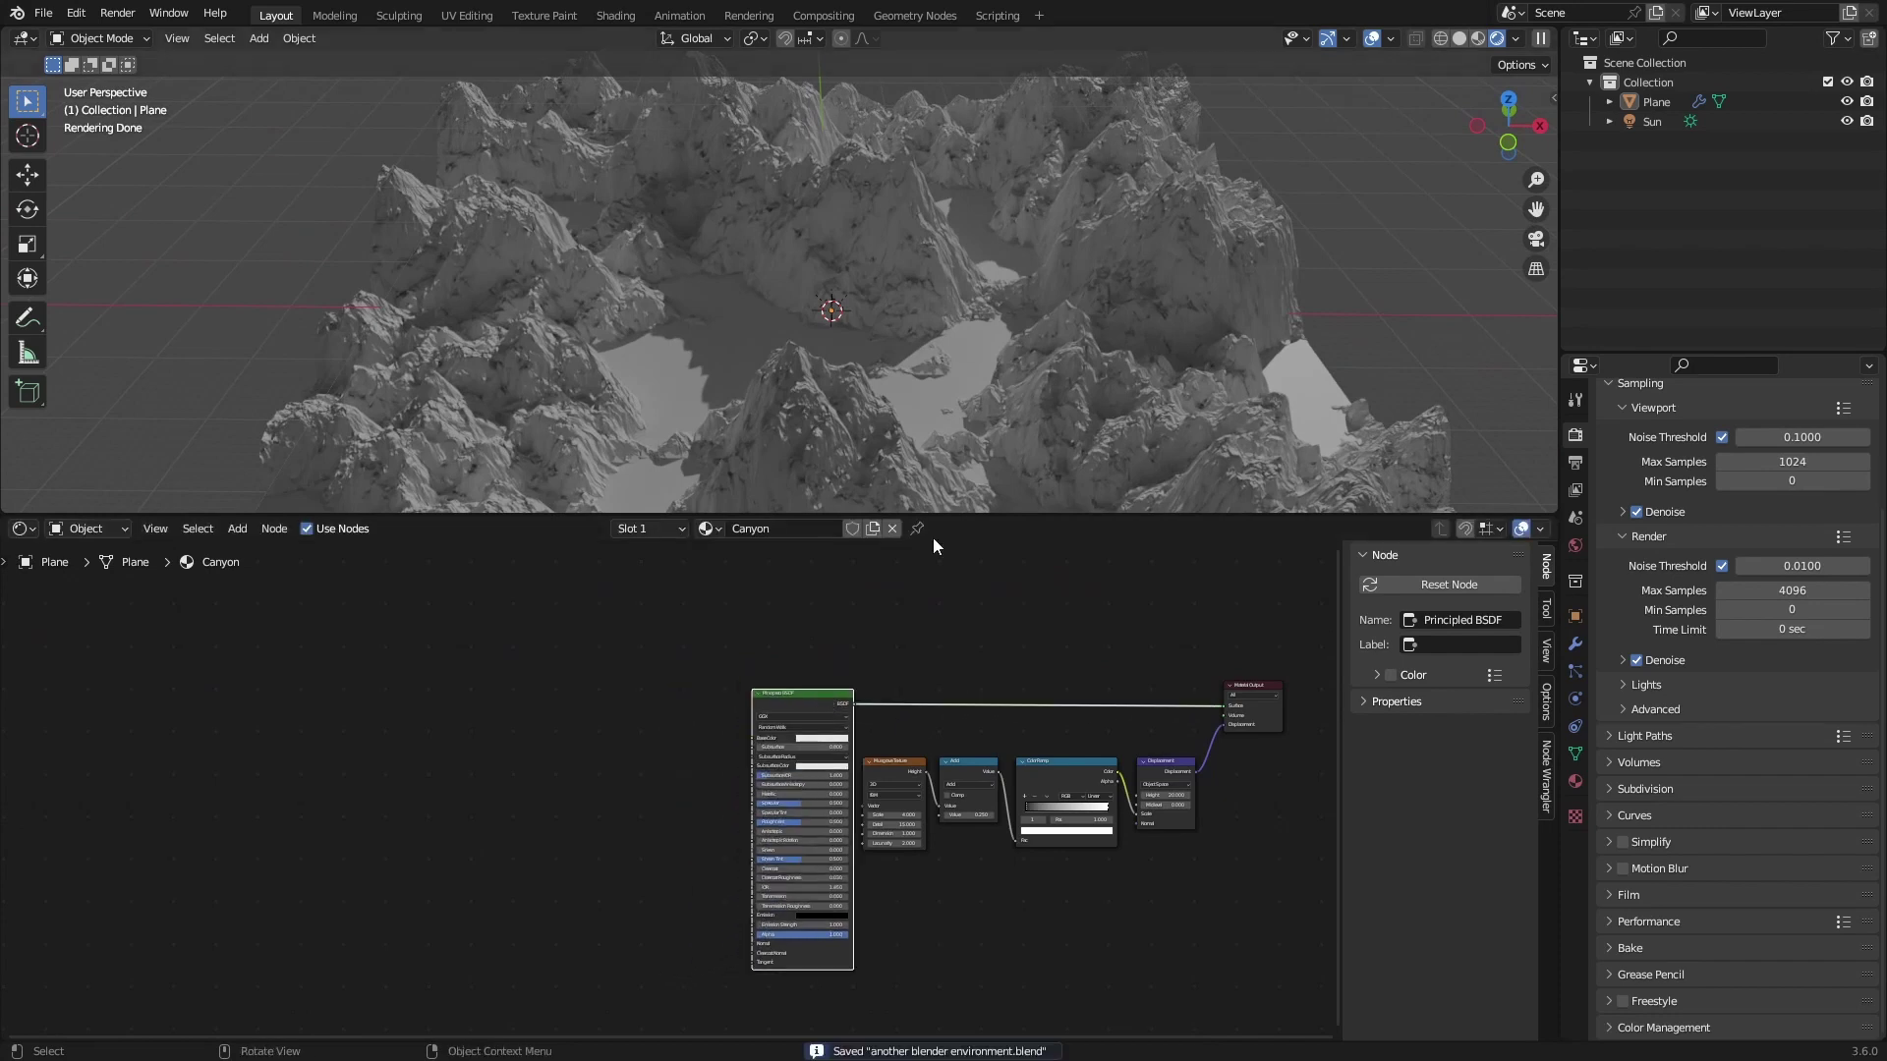
# - Add a Noise Texture node in the free space before the Principled BSDF
pyautogui.scroll(3, 688, 717)
pyautogui.hotkey('shift', 'a')
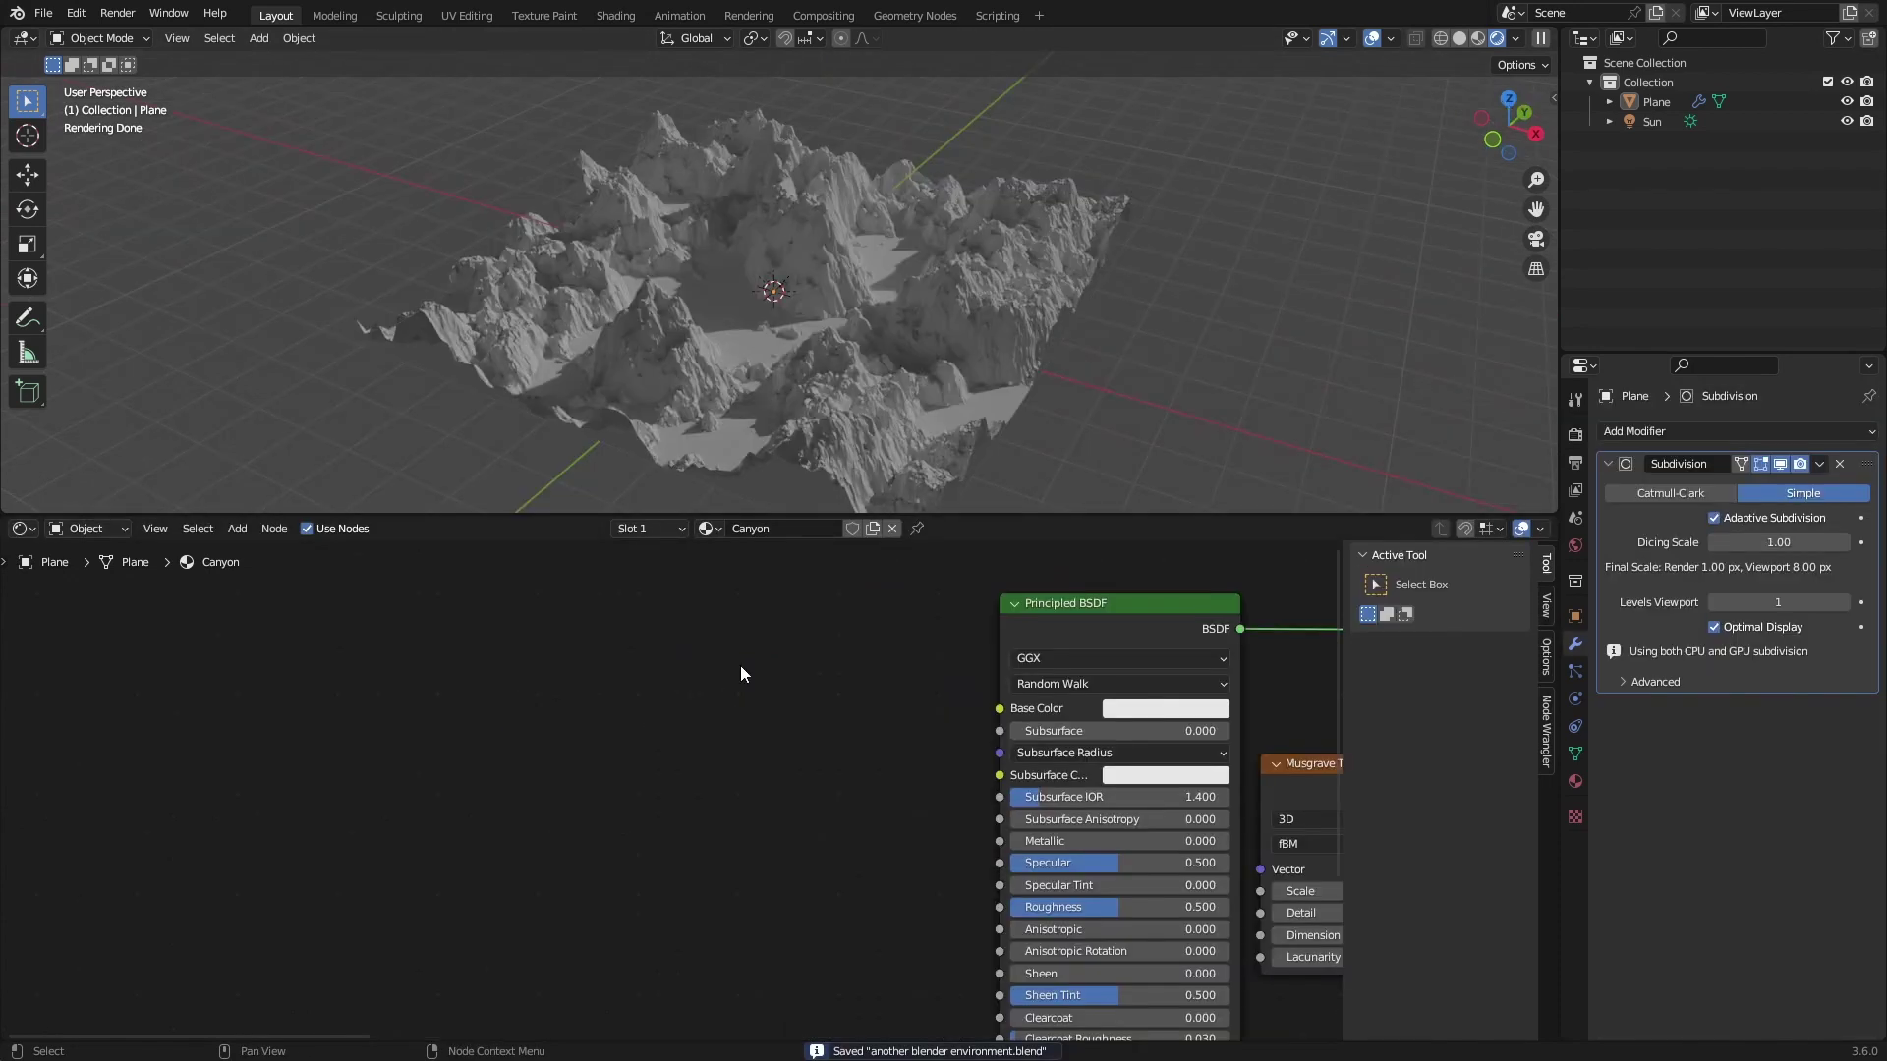
pyautogui.hotkey('shift', 'a')
pyautogui.write('noise')
pyautogui.press('Return')
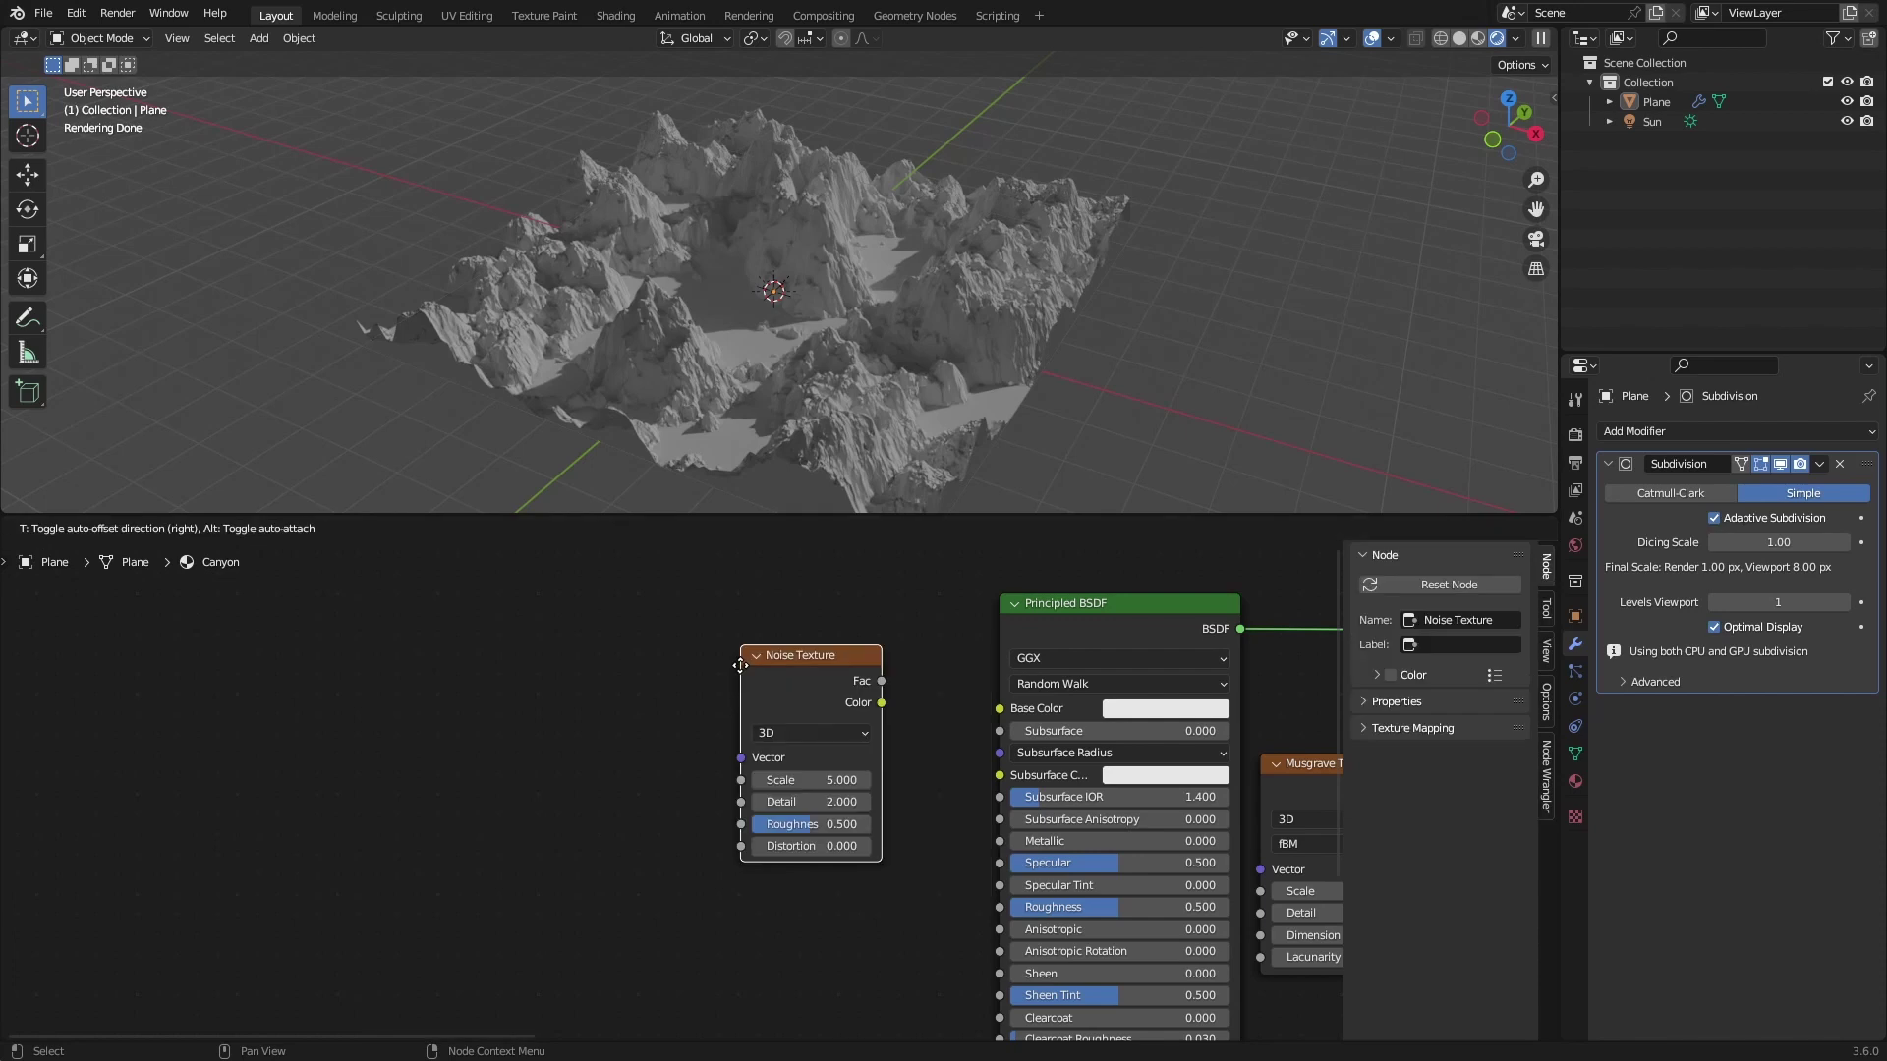
pyautogui.click(606, 659)
pyautogui.moveTo(608, 671); pyautogui.dragTo(623, 677, button='middle')
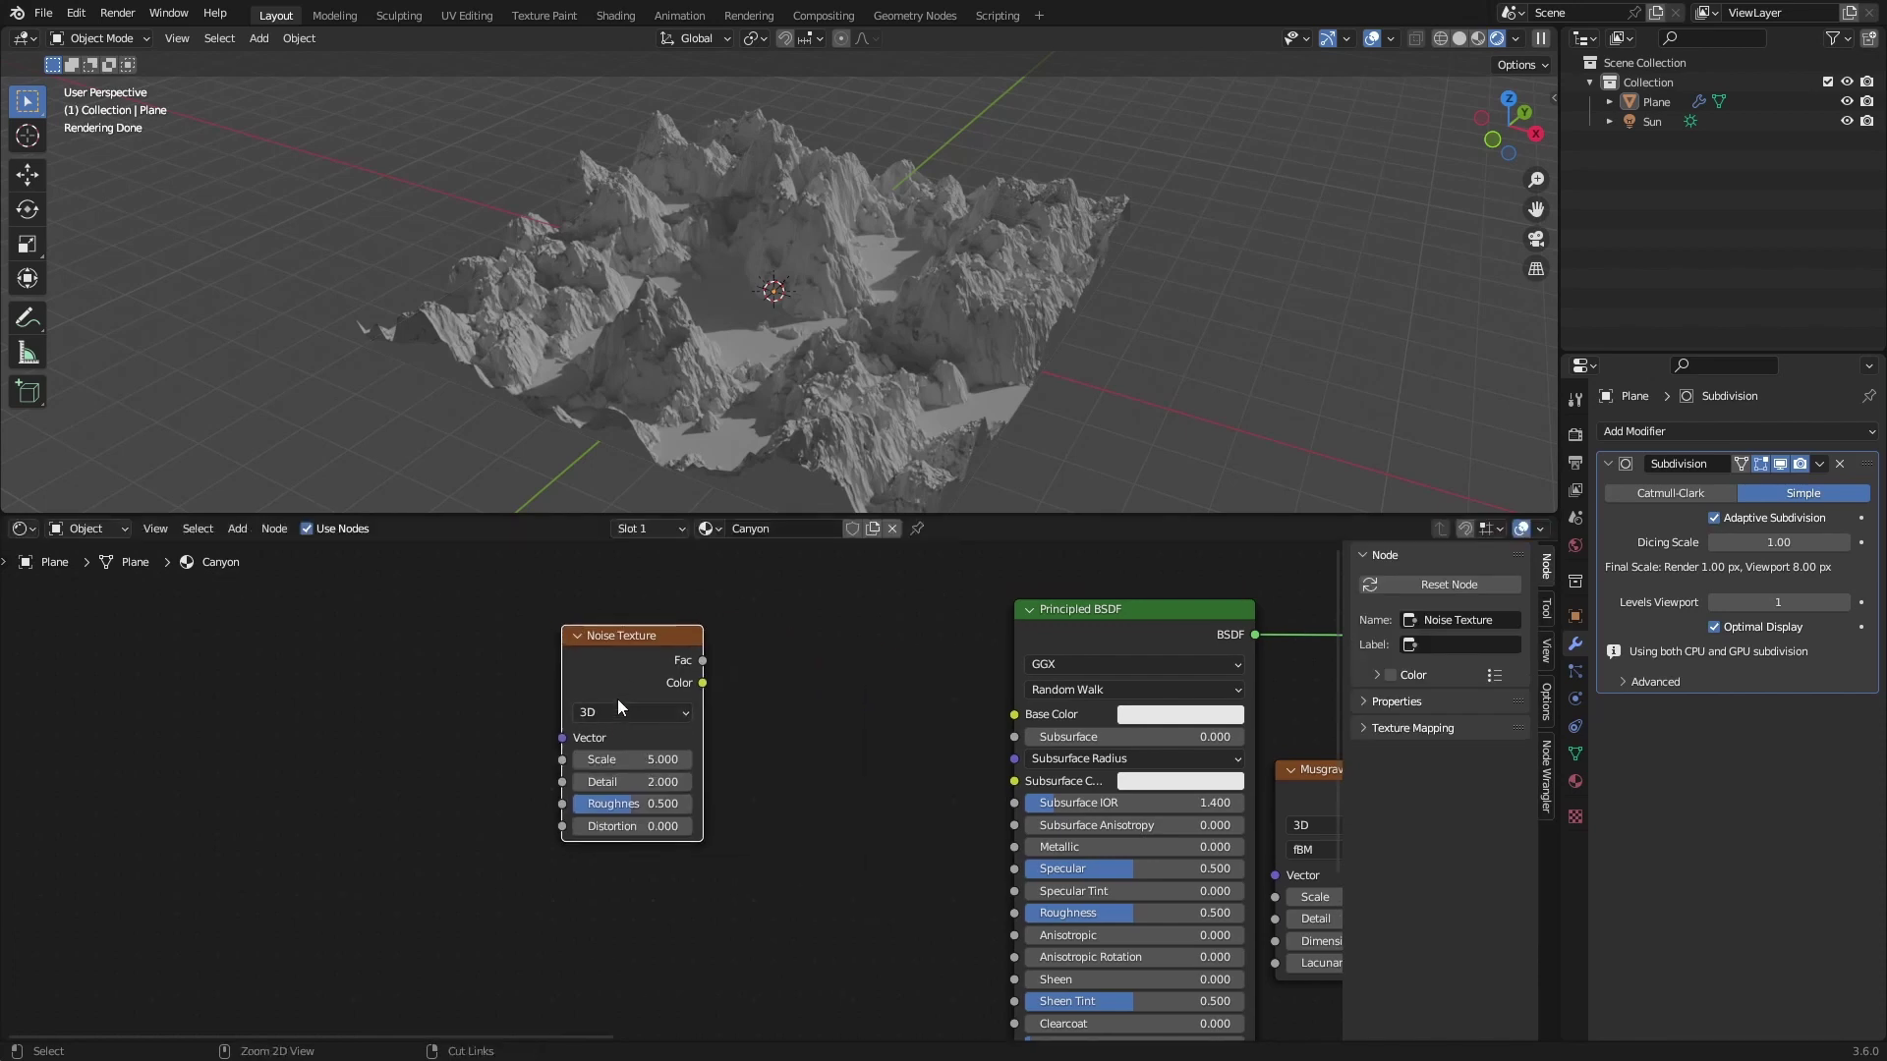
# - Attach Mapping and Texture Coordinate nodes to the Noise Texture, tidy their position and save
pyautogui.hotkey('ctrl', 't')
pyautogui.moveTo(313, 718); pyautogui.dragTo(292, 698)
pyautogui.hotkey('ctrl', 's')
pyautogui.scroll(3, 599, 895)
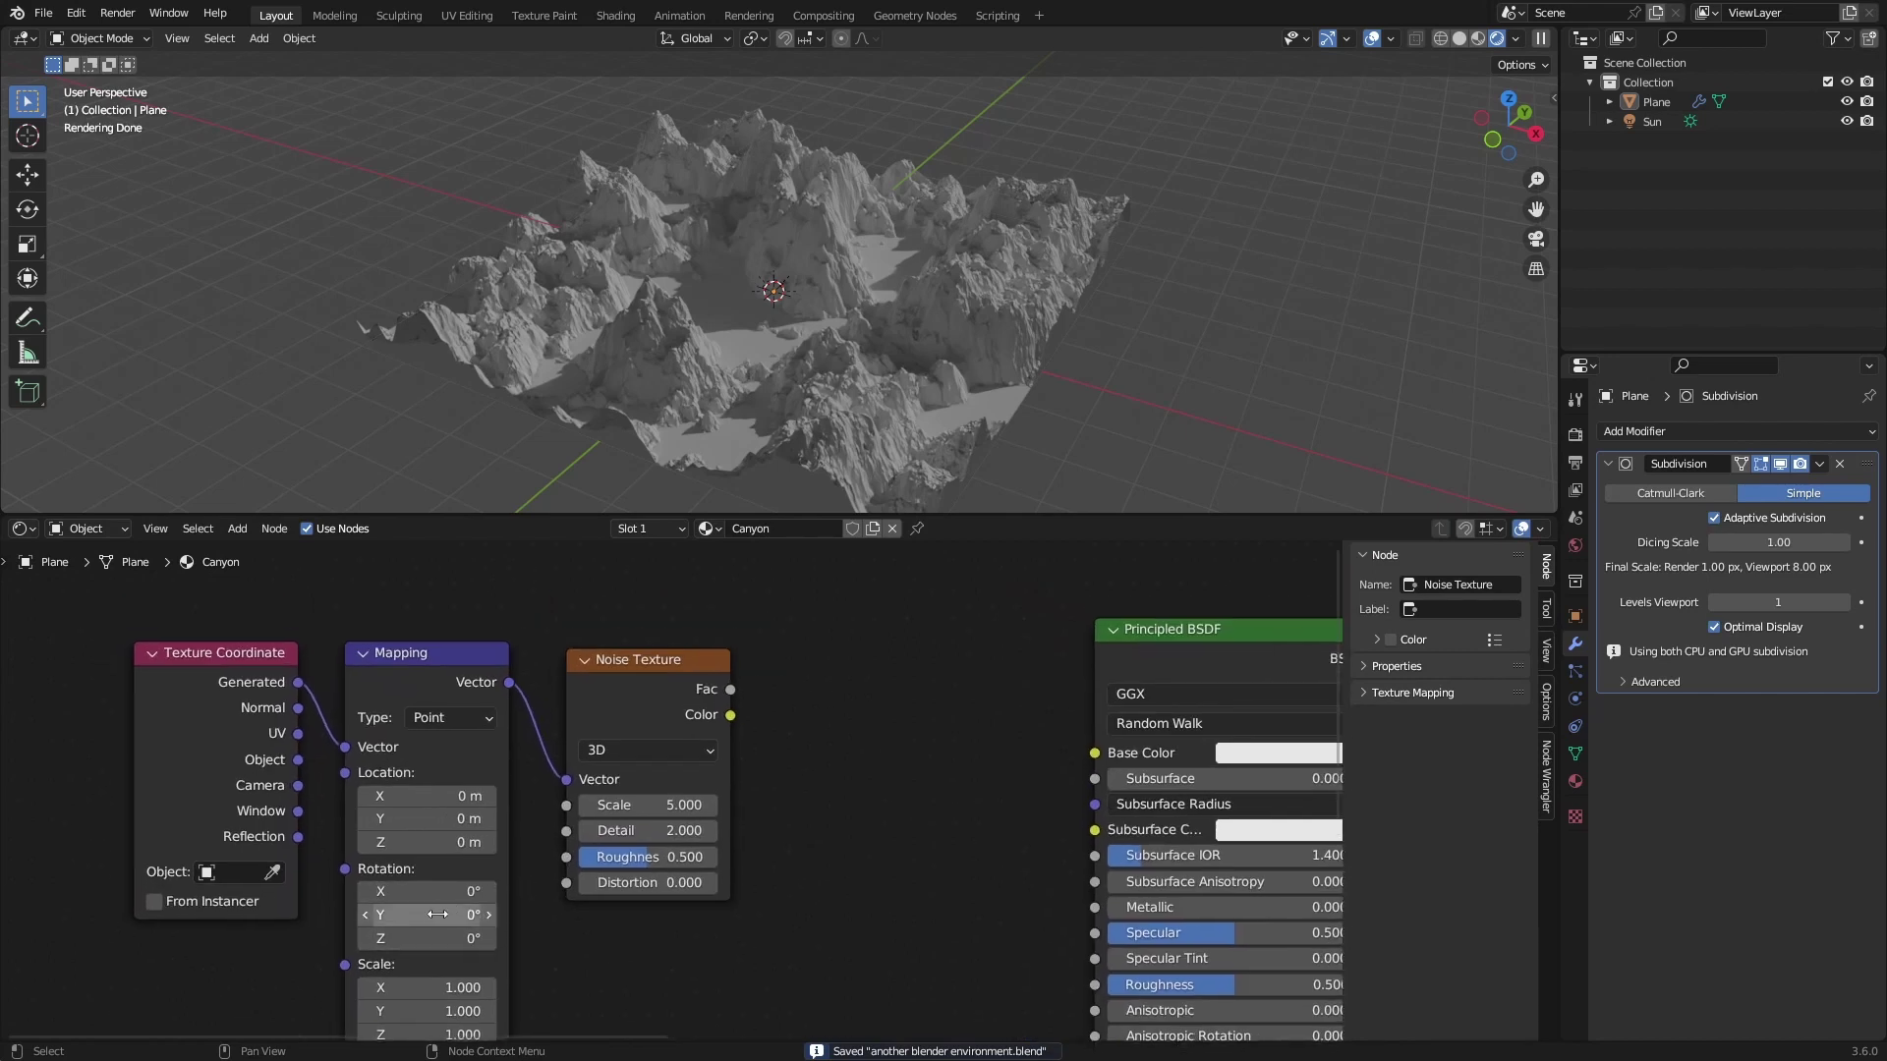
# - Link the Noise Texture's Fac to the Base Color and feed the Mapping node from the Object coordinates
pyautogui.scroll(5, 796, 451)
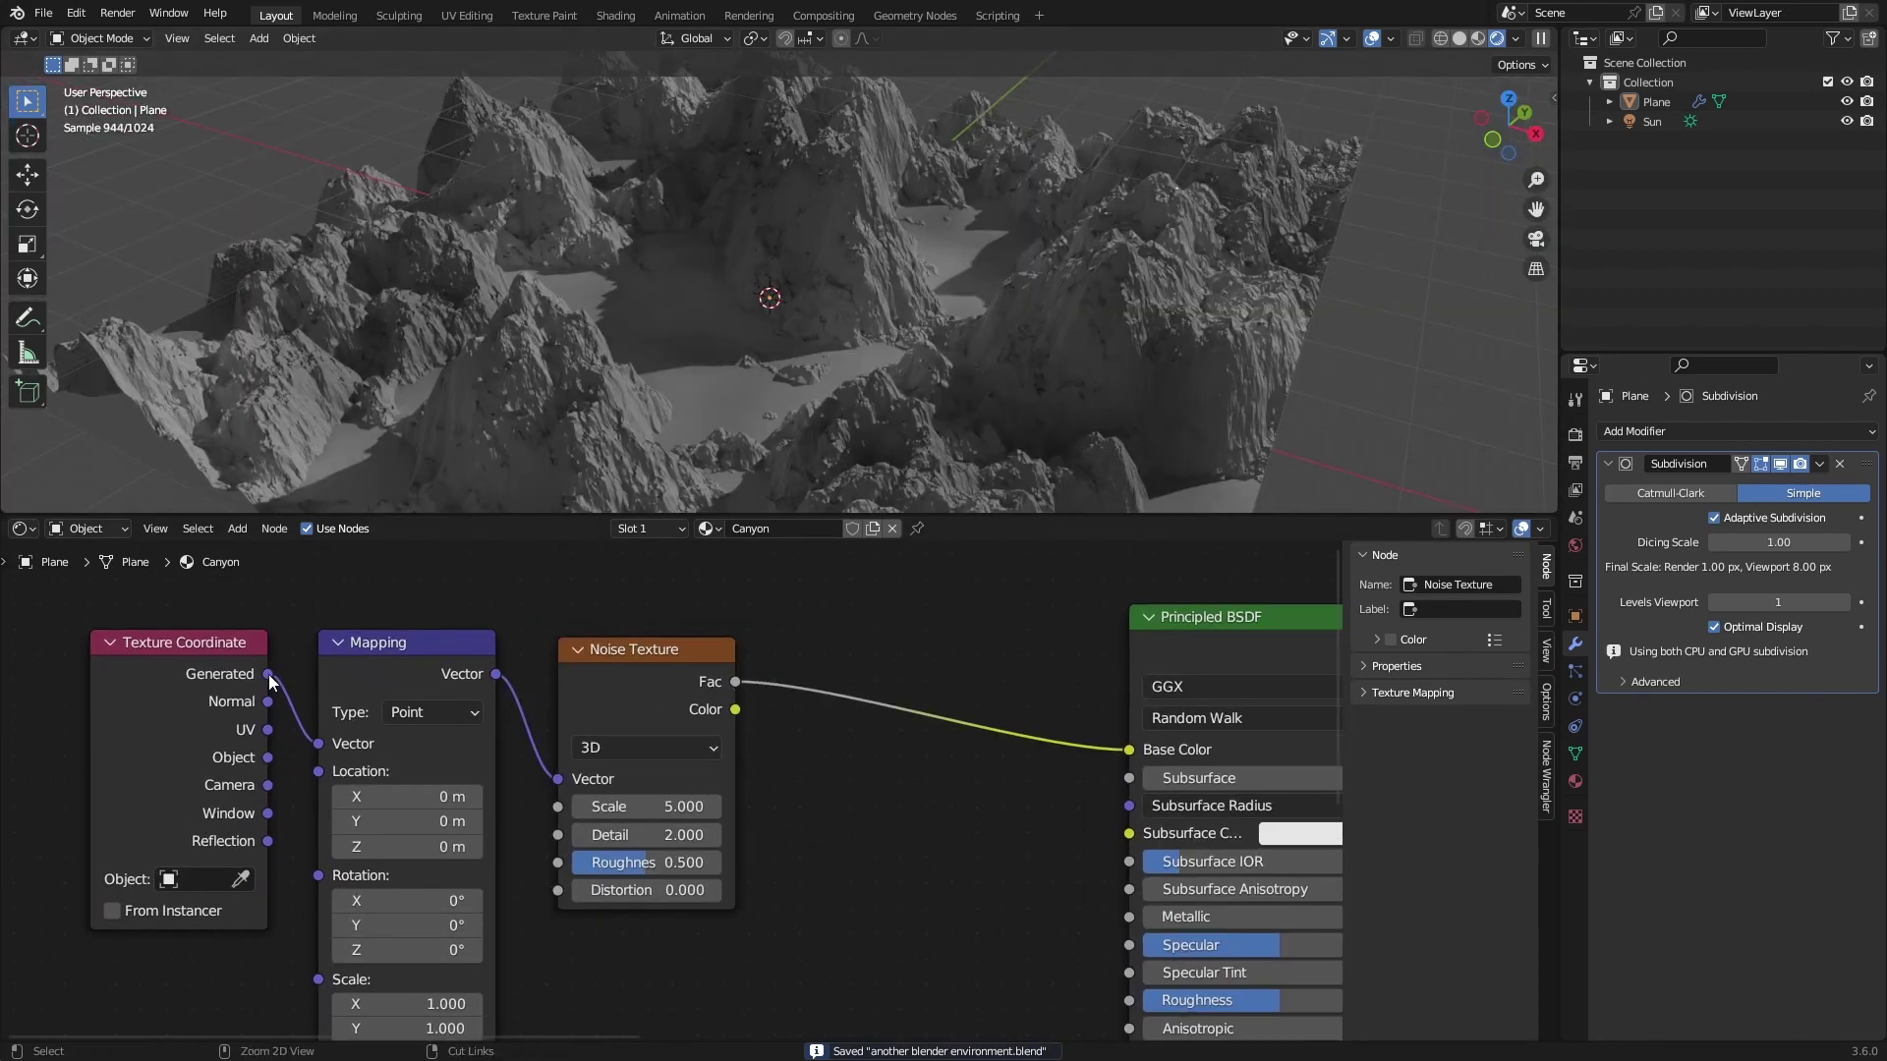
pyautogui.moveTo(271, 680); pyautogui.dragTo(267, 758)
pyautogui.scroll(3, 776, 437)
pyautogui.scroll(4, 839, 383)
pyautogui.scroll(-7, 802, 422)
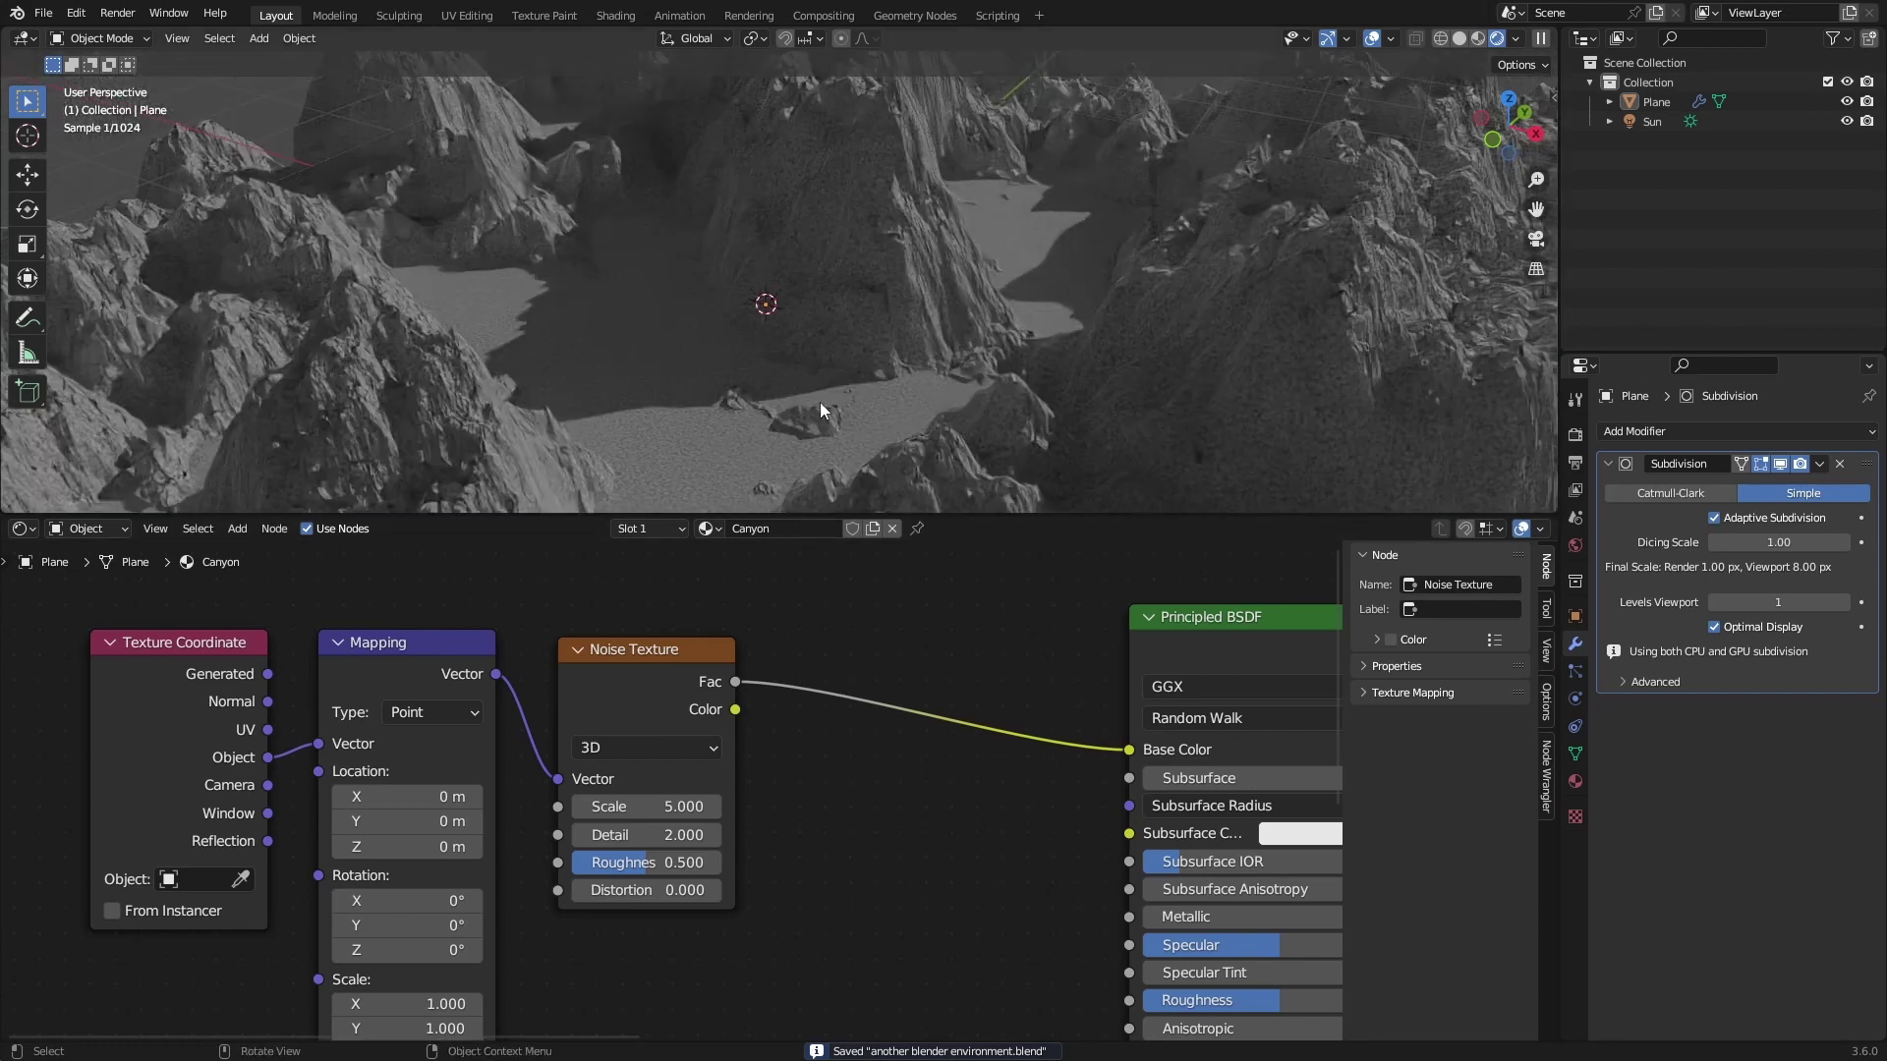
# - Set the Noise Texture's Scale to 1 and the Mapping node's Z scale to 25 for horizontal rock layers
pyautogui.moveTo(473, 953); pyautogui.dragTo(488, 840, button='middle')
pyautogui.moveTo(445, 939); pyautogui.dragTo(484, 940)
pyautogui.scroll(5, 940, 432)
pyautogui.moveTo(940, 433); pyautogui.dragTo(823, 434, button='middle')
pyautogui.moveTo(454, 940)
pyautogui.mouseDown()
pyautogui.moveTo(509, 941)
pyautogui.moveTo(444, 942)
pyautogui.mouseUp()
pyautogui.doubleClick(668, 692)
pyautogui.write('1')
pyautogui.press('Return')
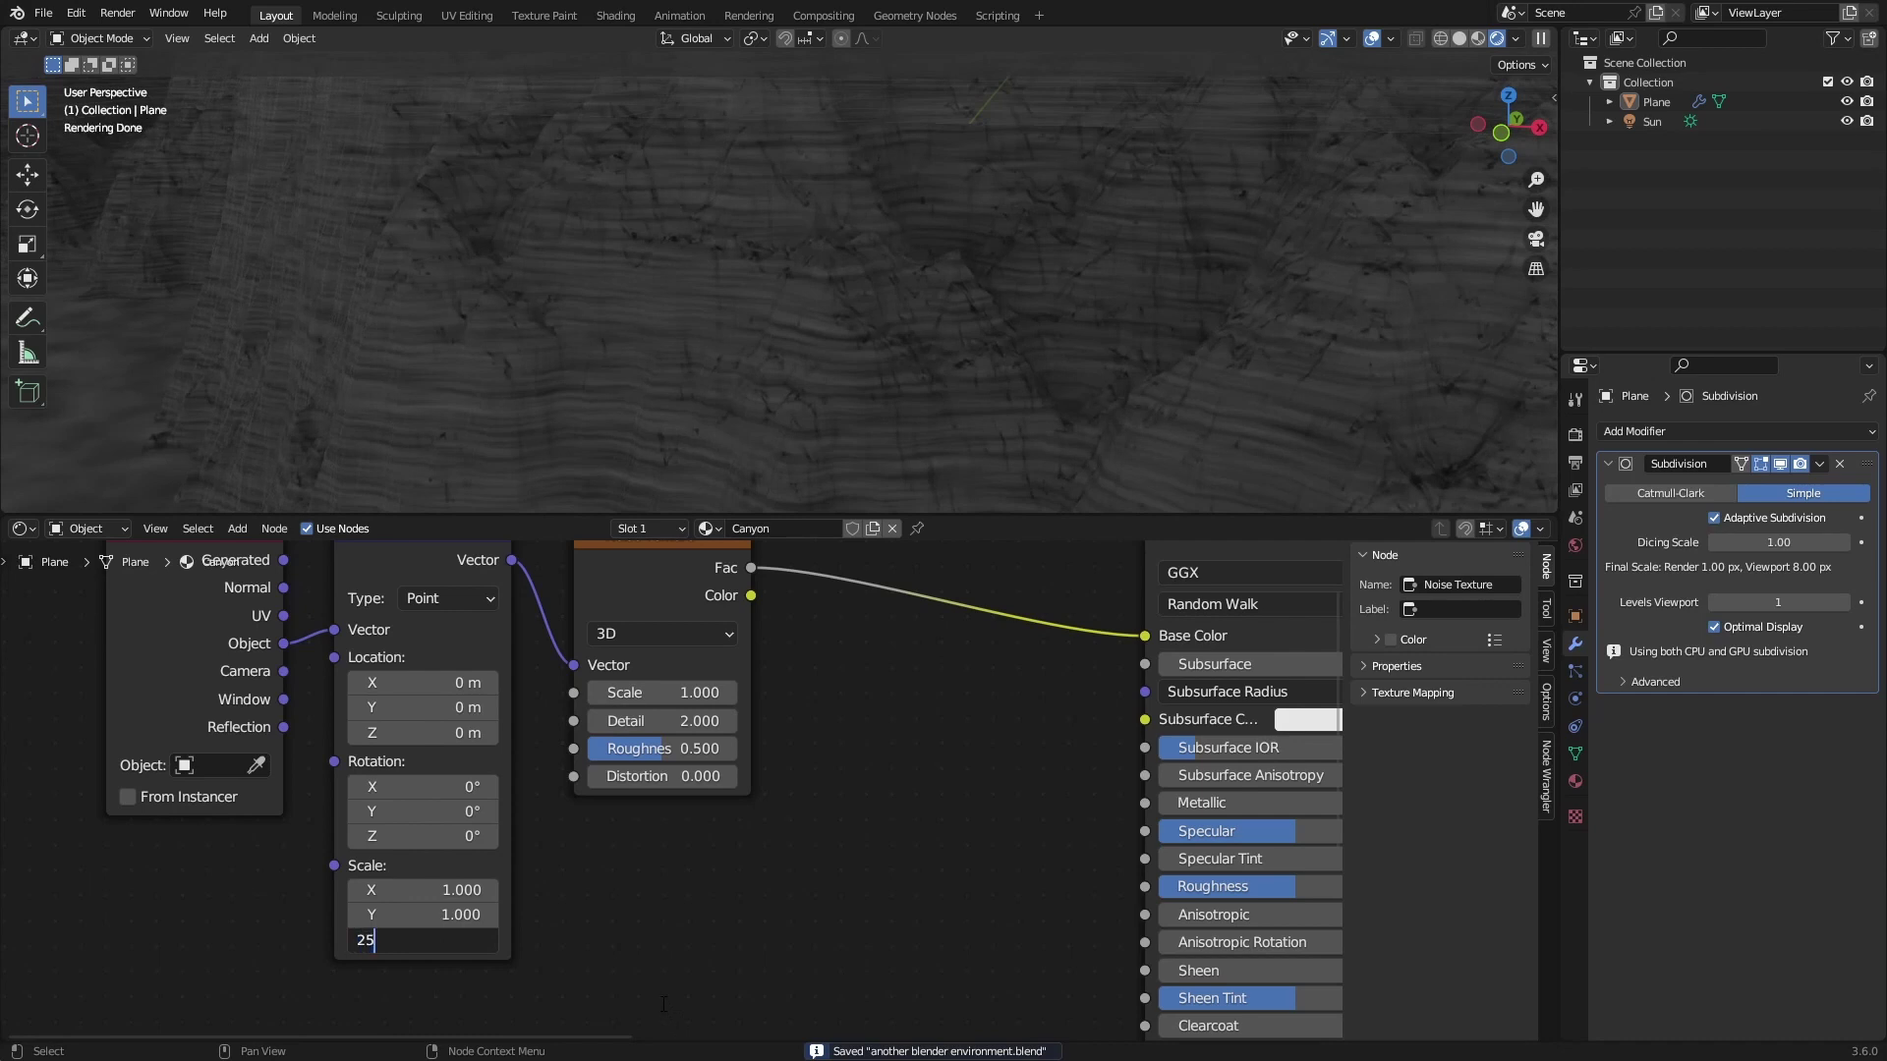
pyautogui.press('Return')
# - Add a Mix node in the space between the Noise Texture and the Principled BSDF
pyautogui.moveTo(1028, 341); pyautogui.dragTo(939, 9, button='middle')
pyautogui.scroll(-3, 918, 348)
pyautogui.moveTo(916, 346); pyautogui.dragTo(851, 363, button='middle')
pyautogui.moveTo(755, 733); pyautogui.dragTo(652, 814, button='middle')
pyautogui.hotkey('shift', 'a')
pyautogui.click(802, 642)
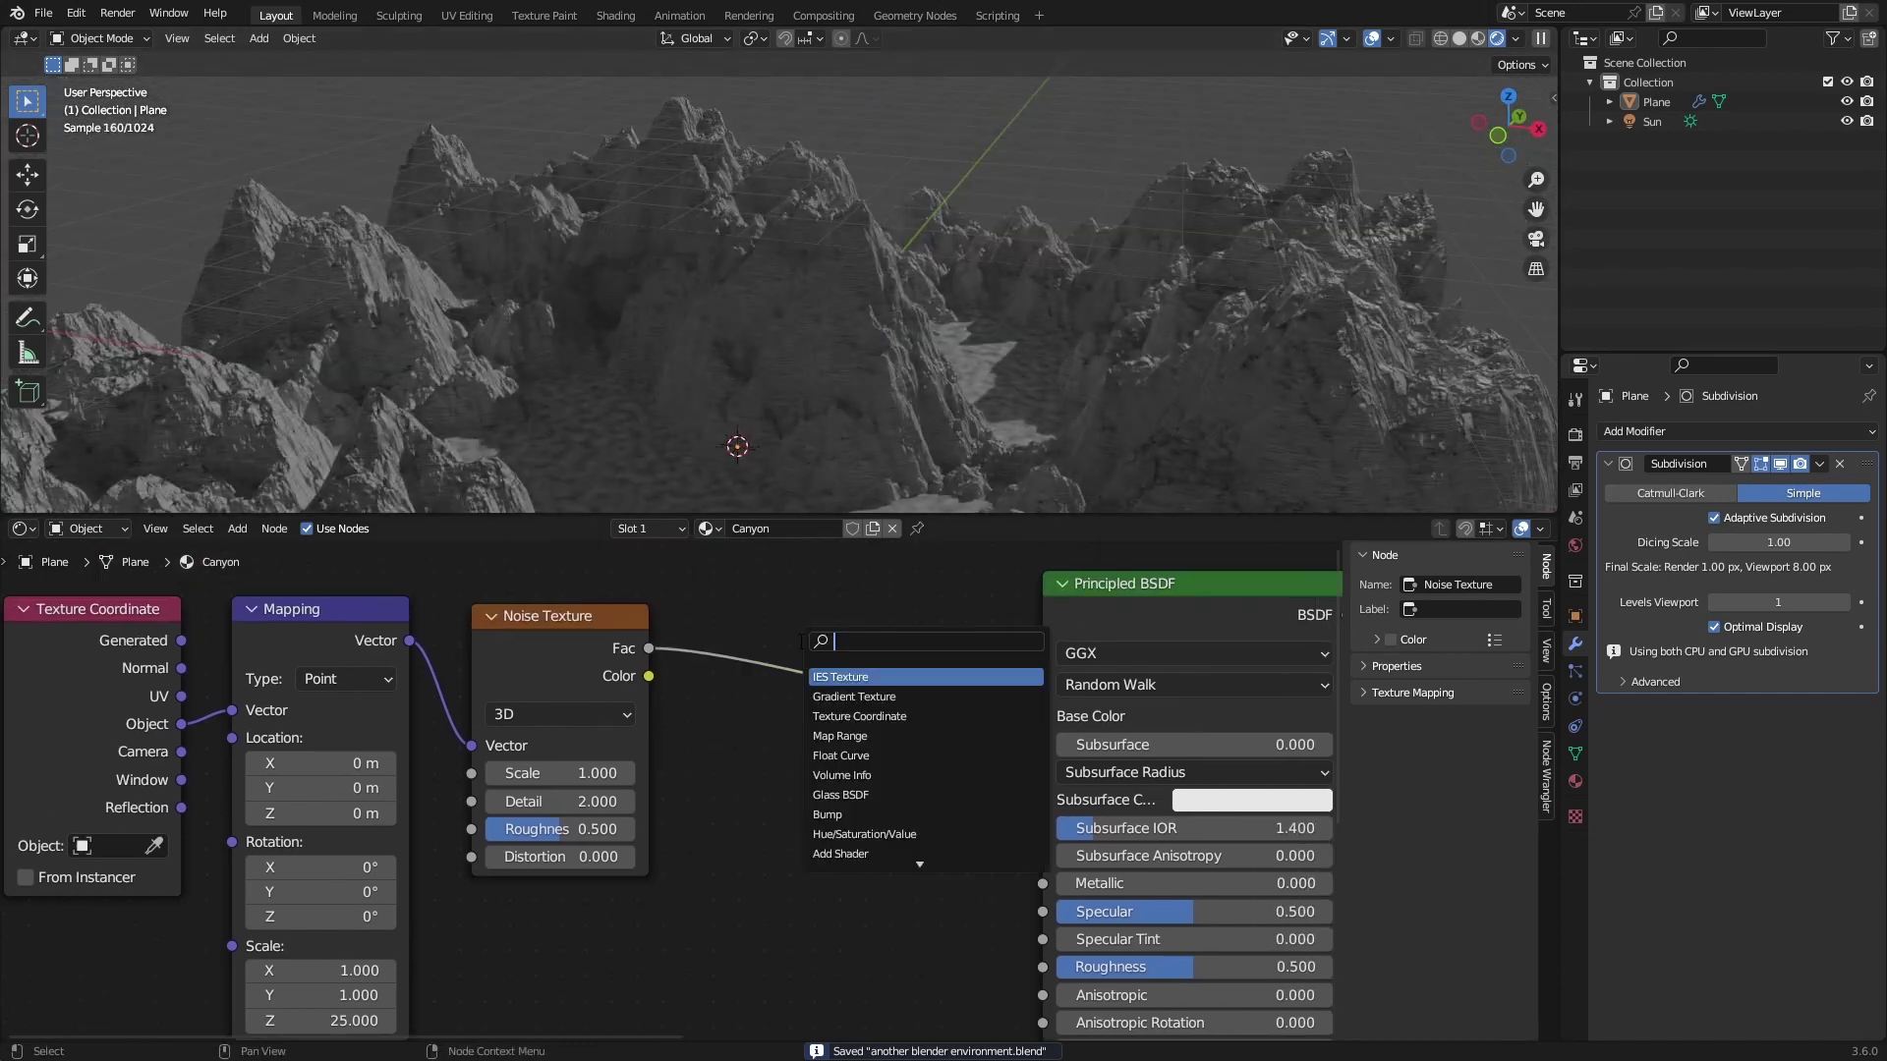
pyautogui.write('mix')
pyautogui.press('Return')
pyautogui.click(757, 757)
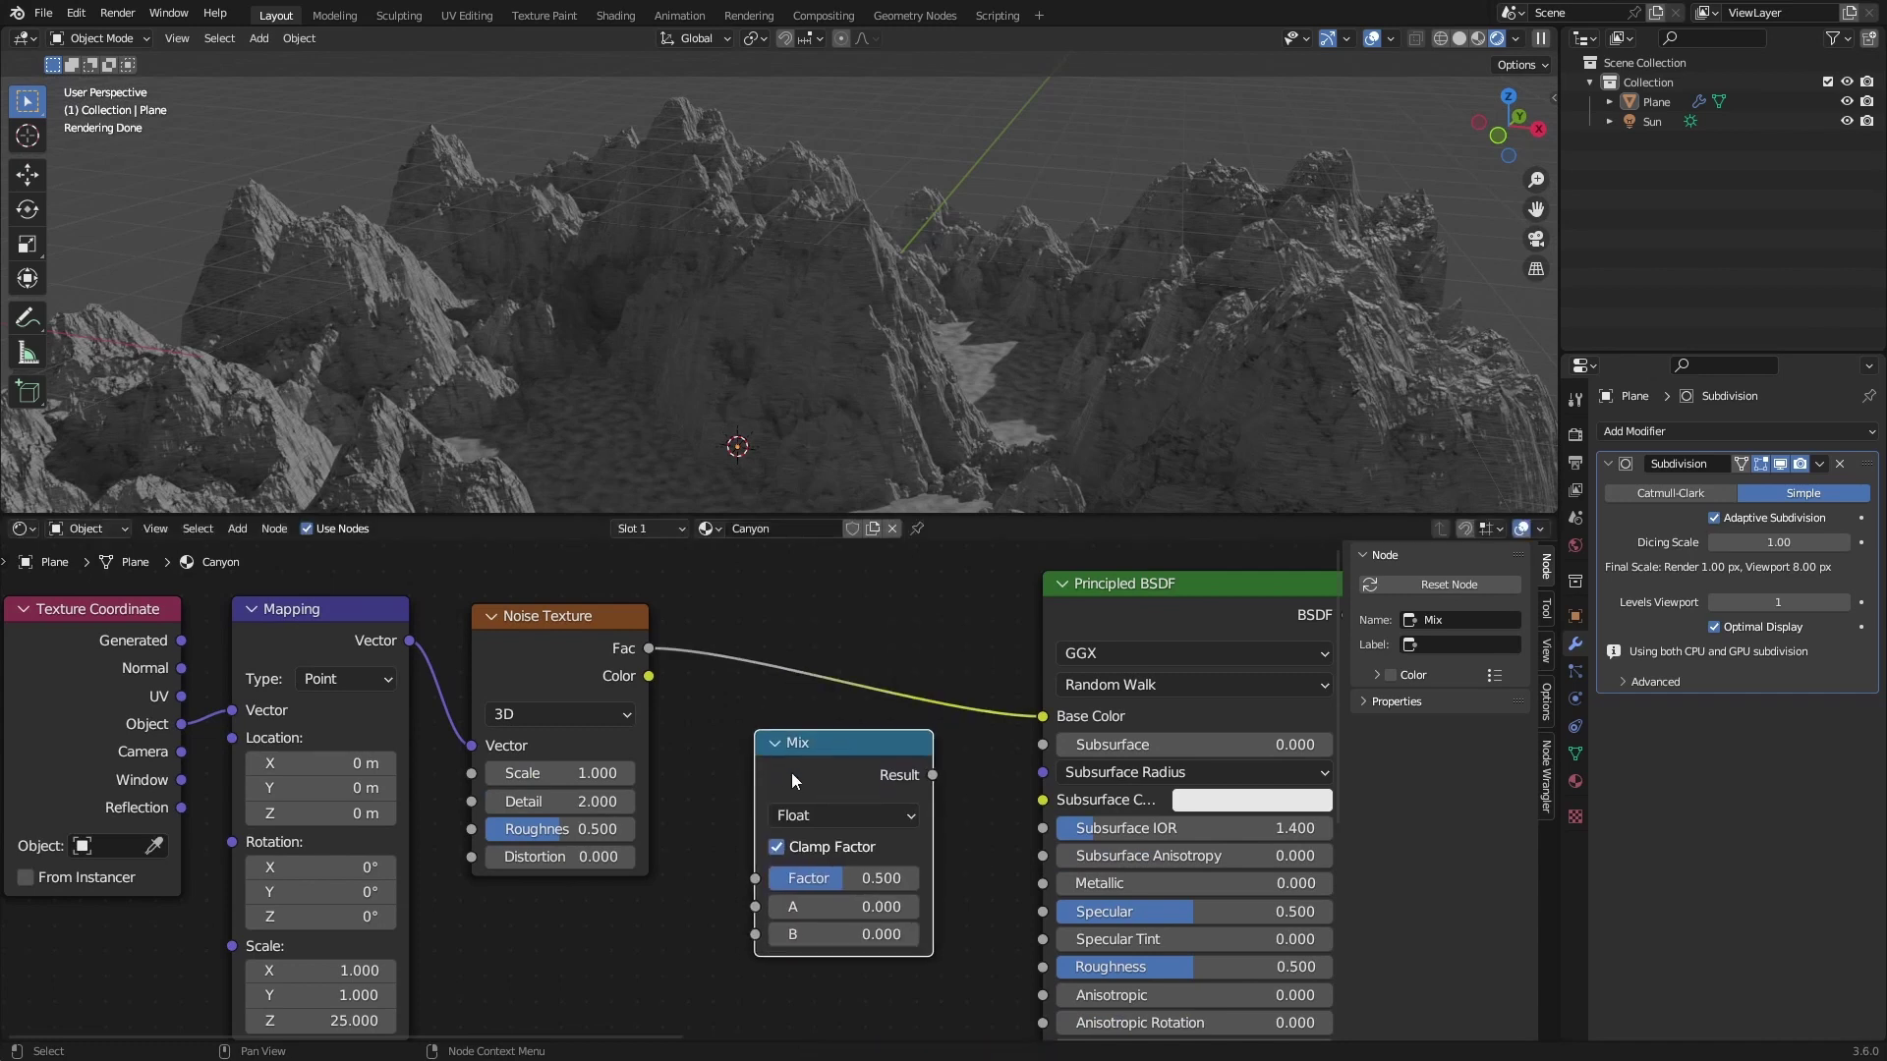
# - Switch the Mix node to Color, insert it before the Base Color and connect the noise Fac to its Factor
pyautogui.click(843, 816)
pyautogui.click(844, 899)
pyautogui.moveTo(847, 776); pyautogui.dragTo(857, 639)
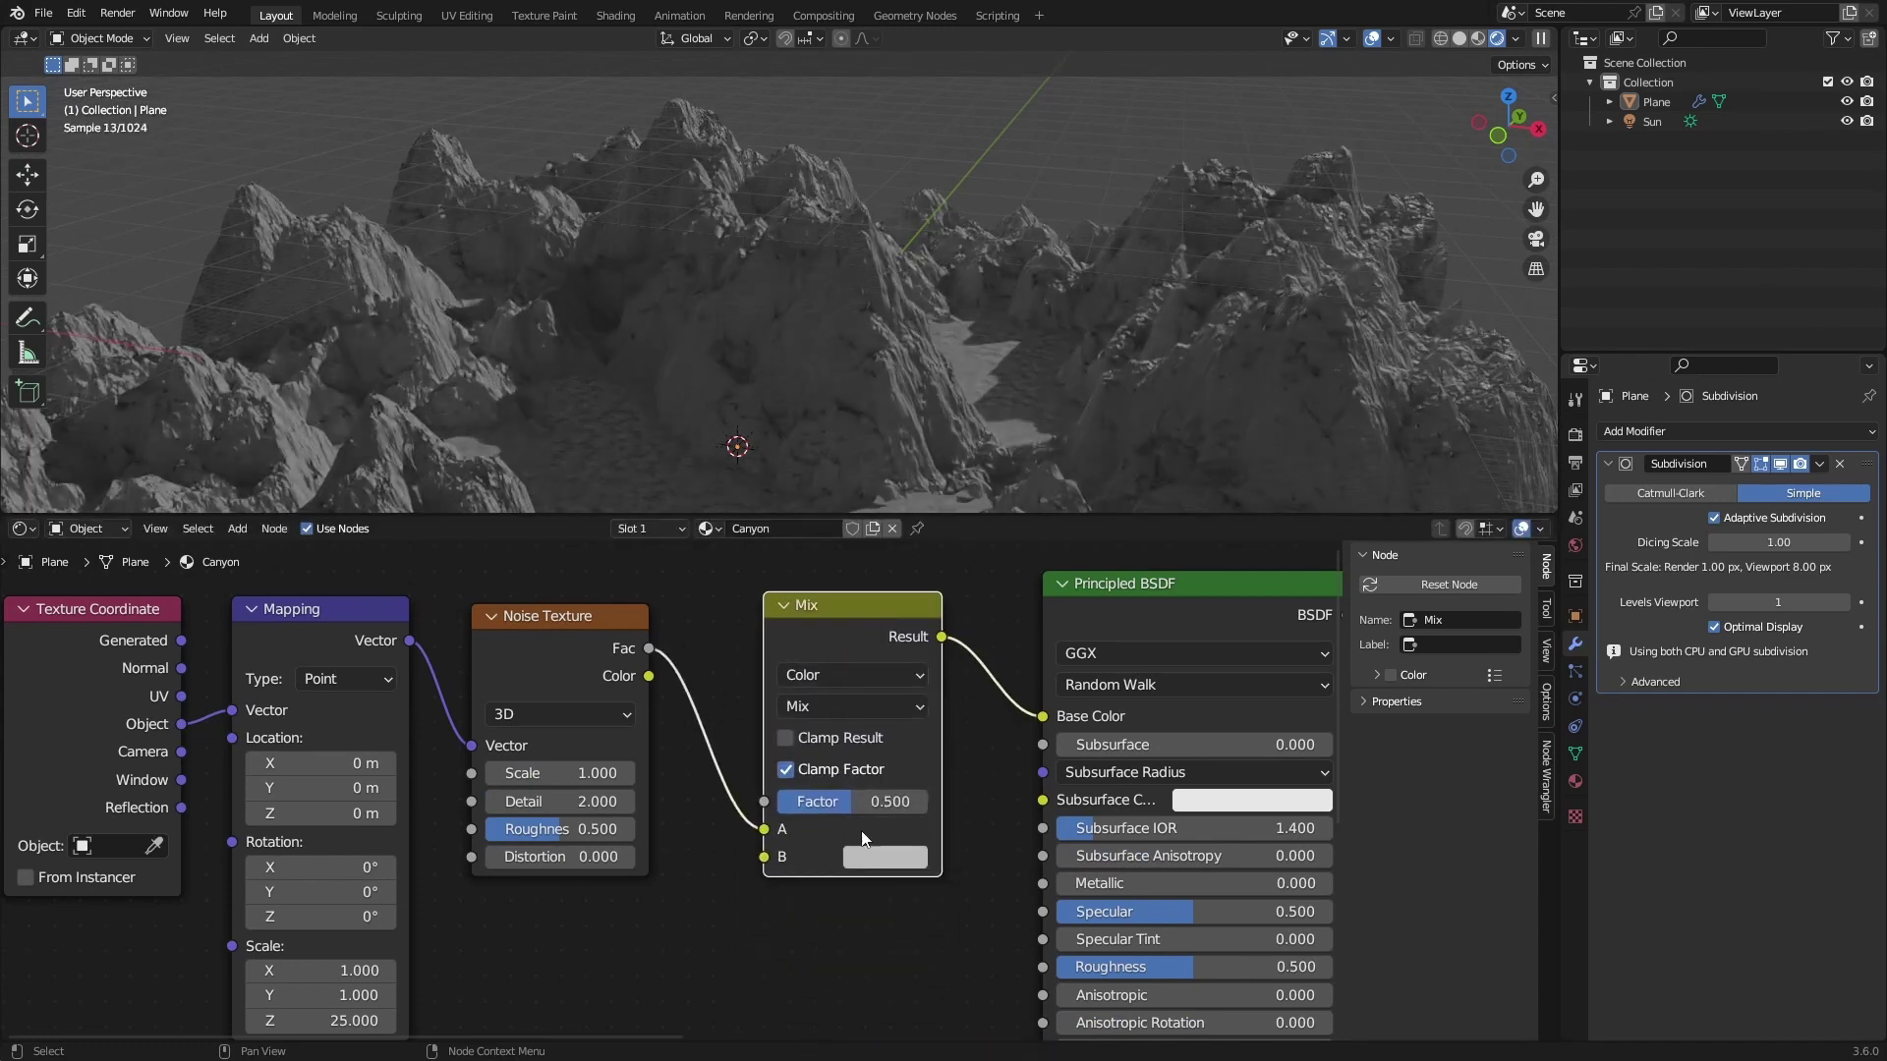
pyautogui.moveTo(752, 829); pyautogui.dragTo(765, 801)
# - Set the Mix node's color A to a light peach and color B to a pale cream, and save
pyautogui.click(885, 828)
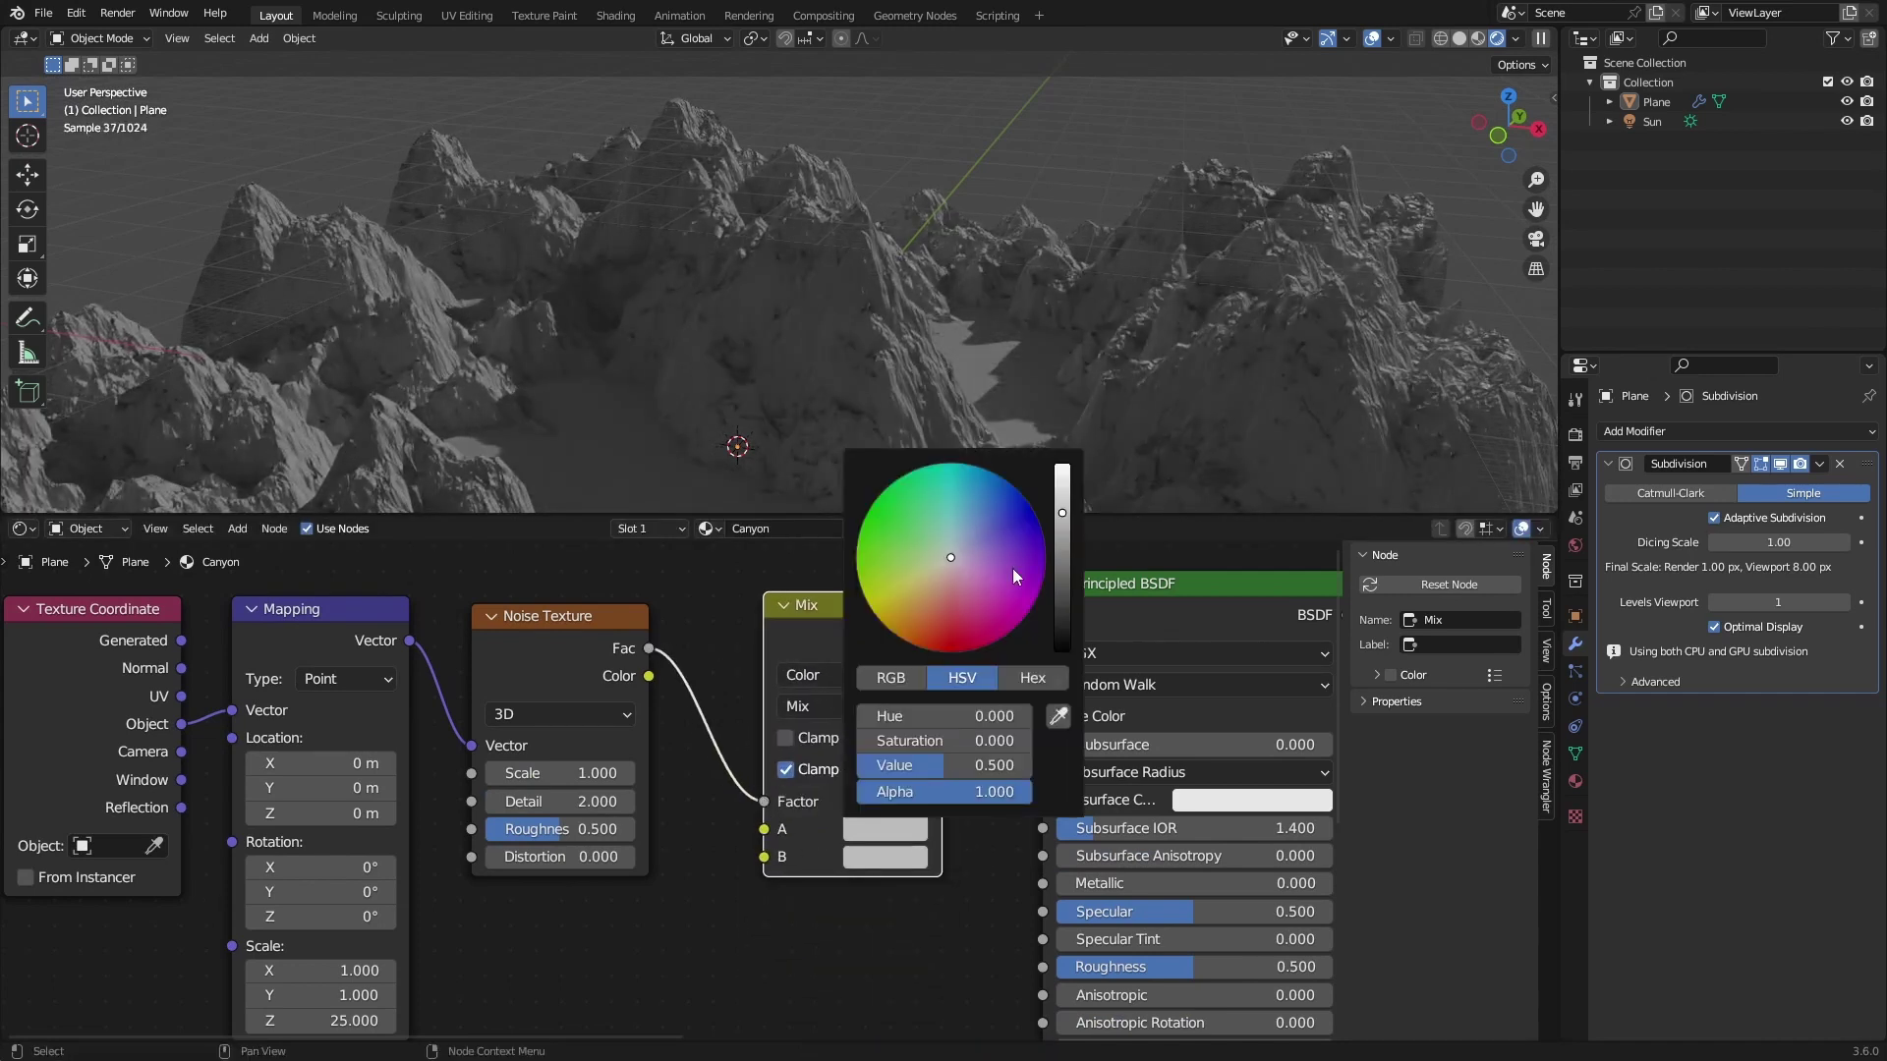
pyautogui.moveTo(950, 557); pyautogui.dragTo(927, 650)
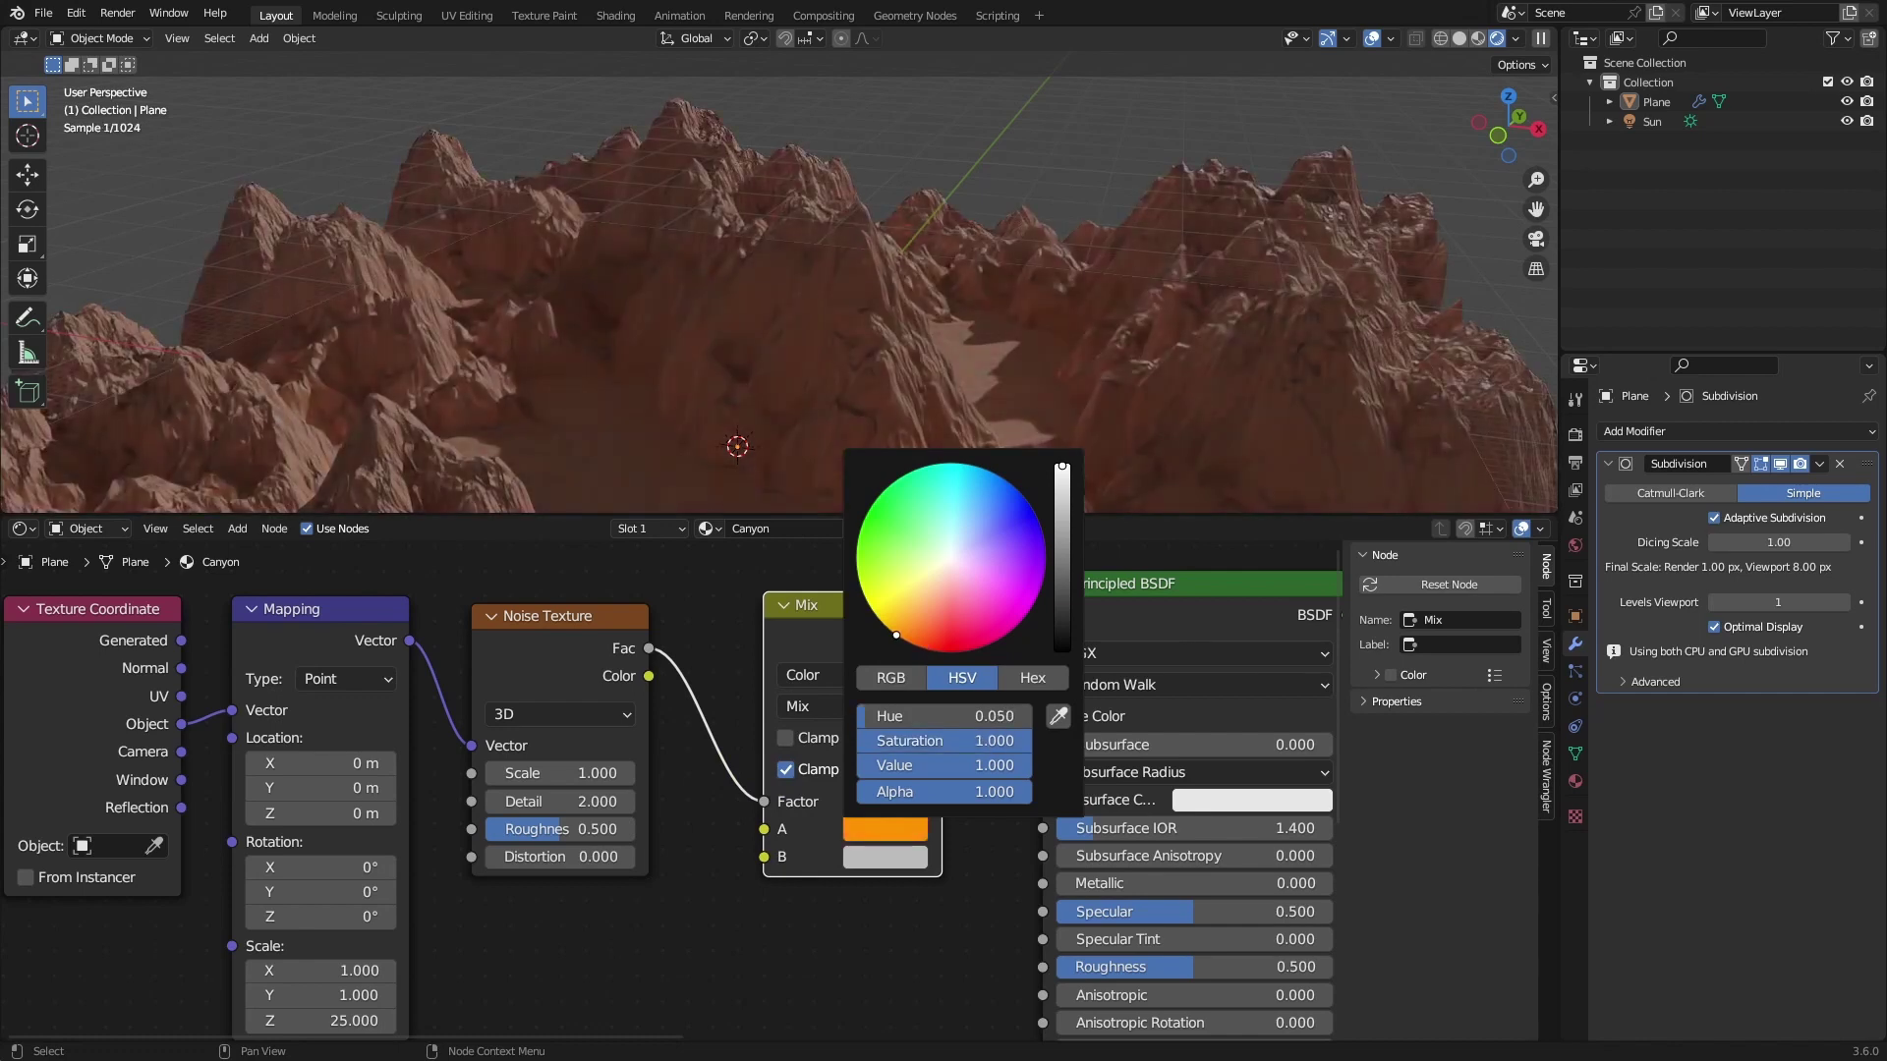
pyautogui.click(884, 857)
pyautogui.click(910, 634)
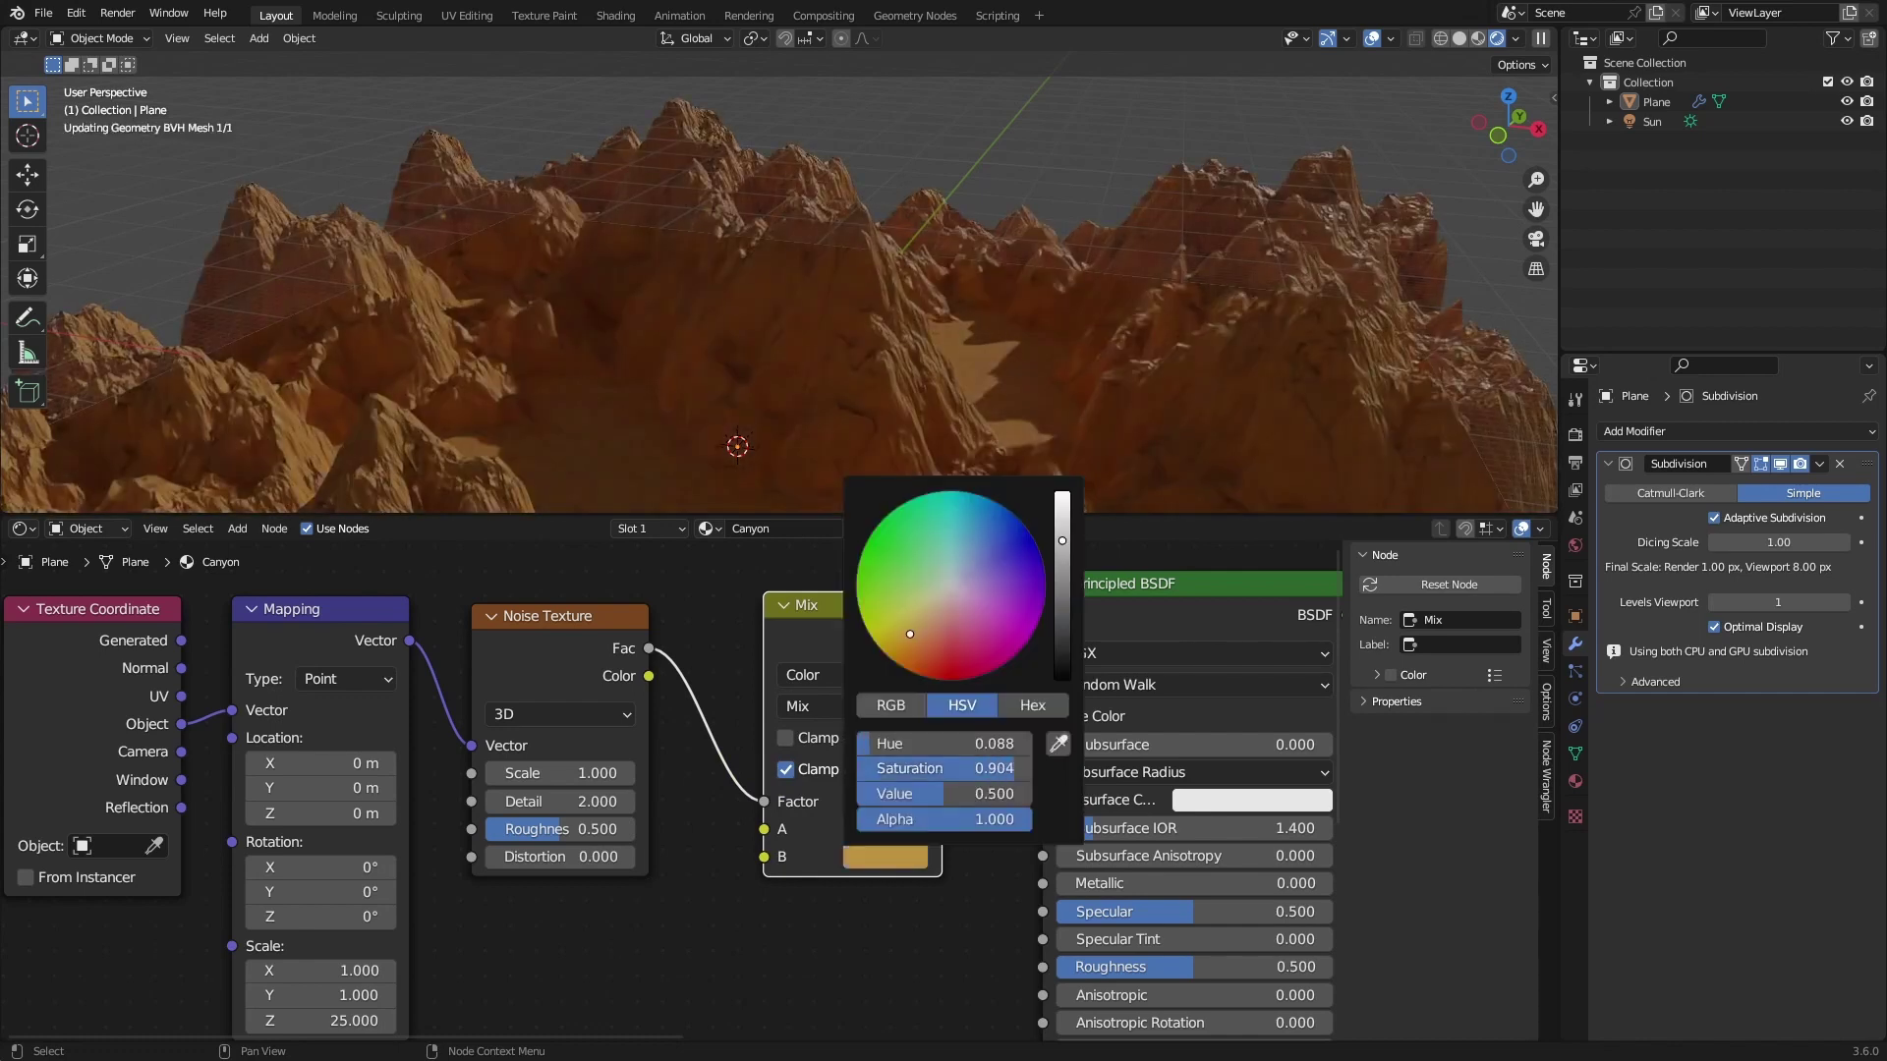
pyautogui.moveTo(1062, 542); pyautogui.dragTo(1062, 493)
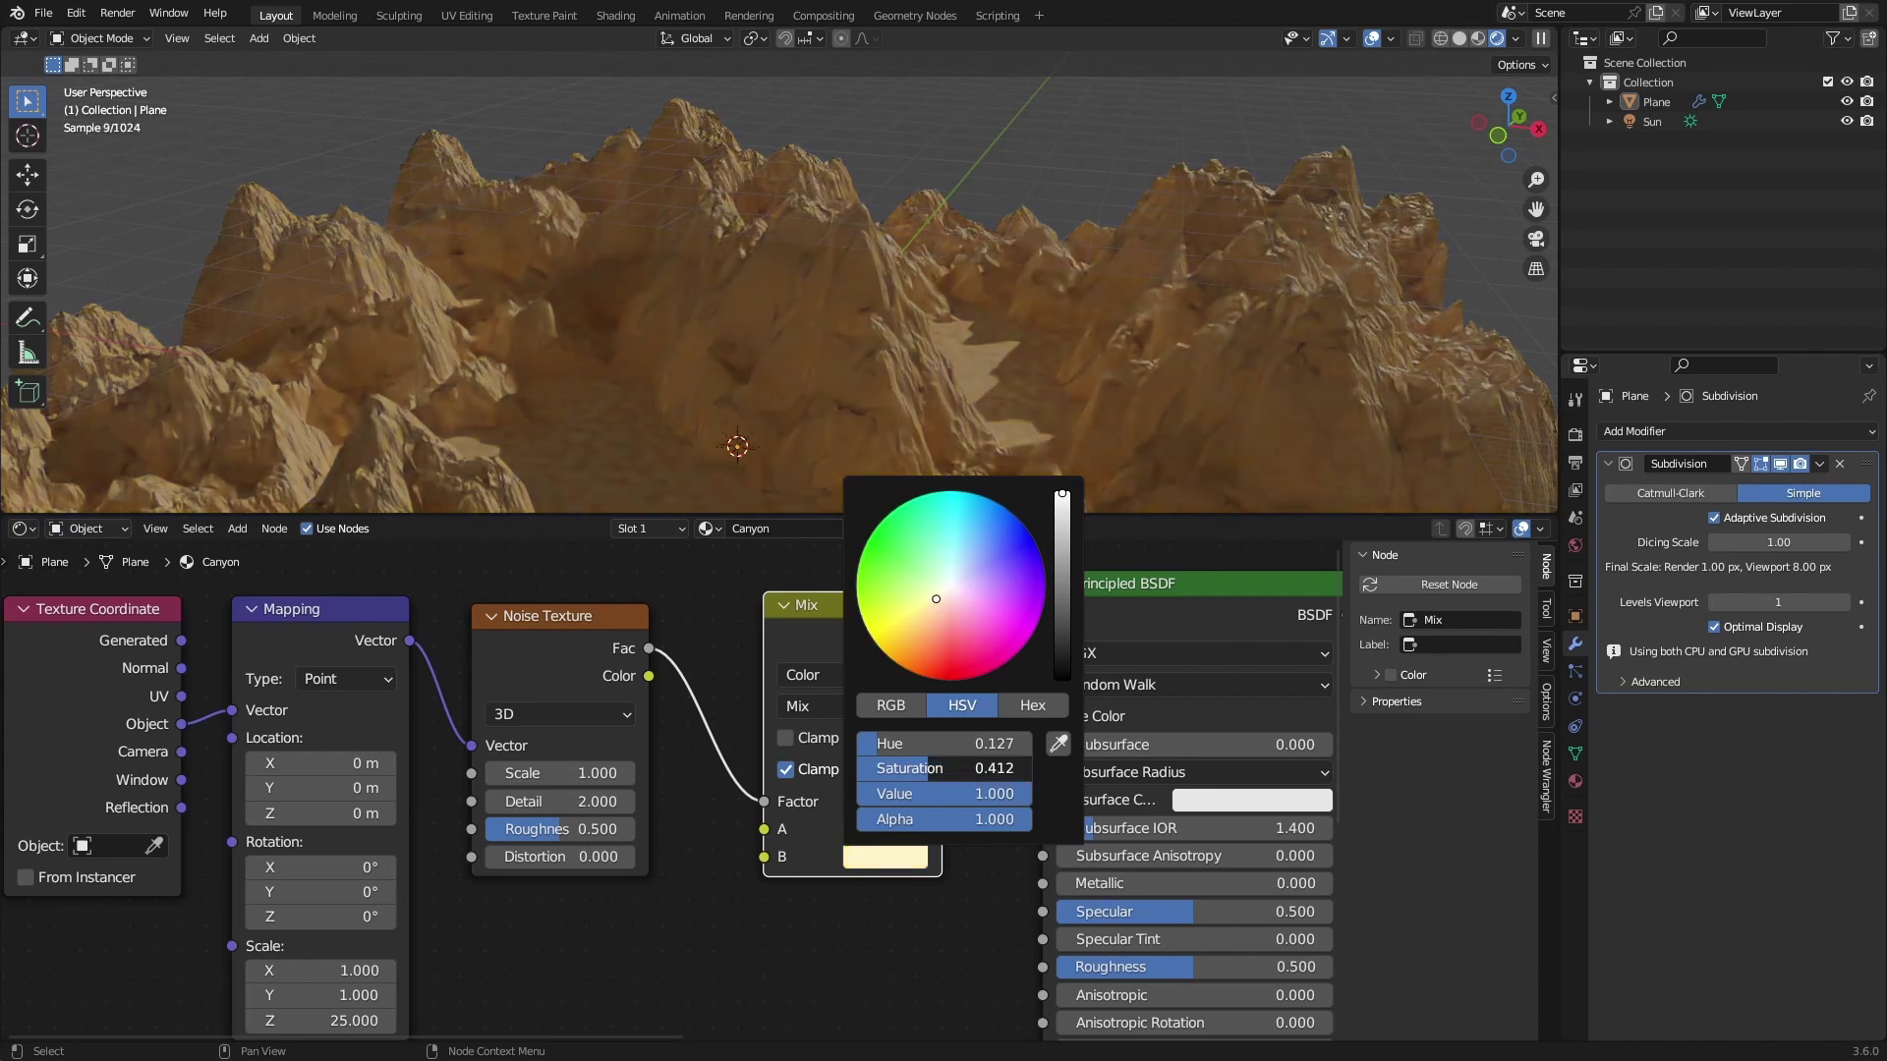
pyautogui.click(885, 830)
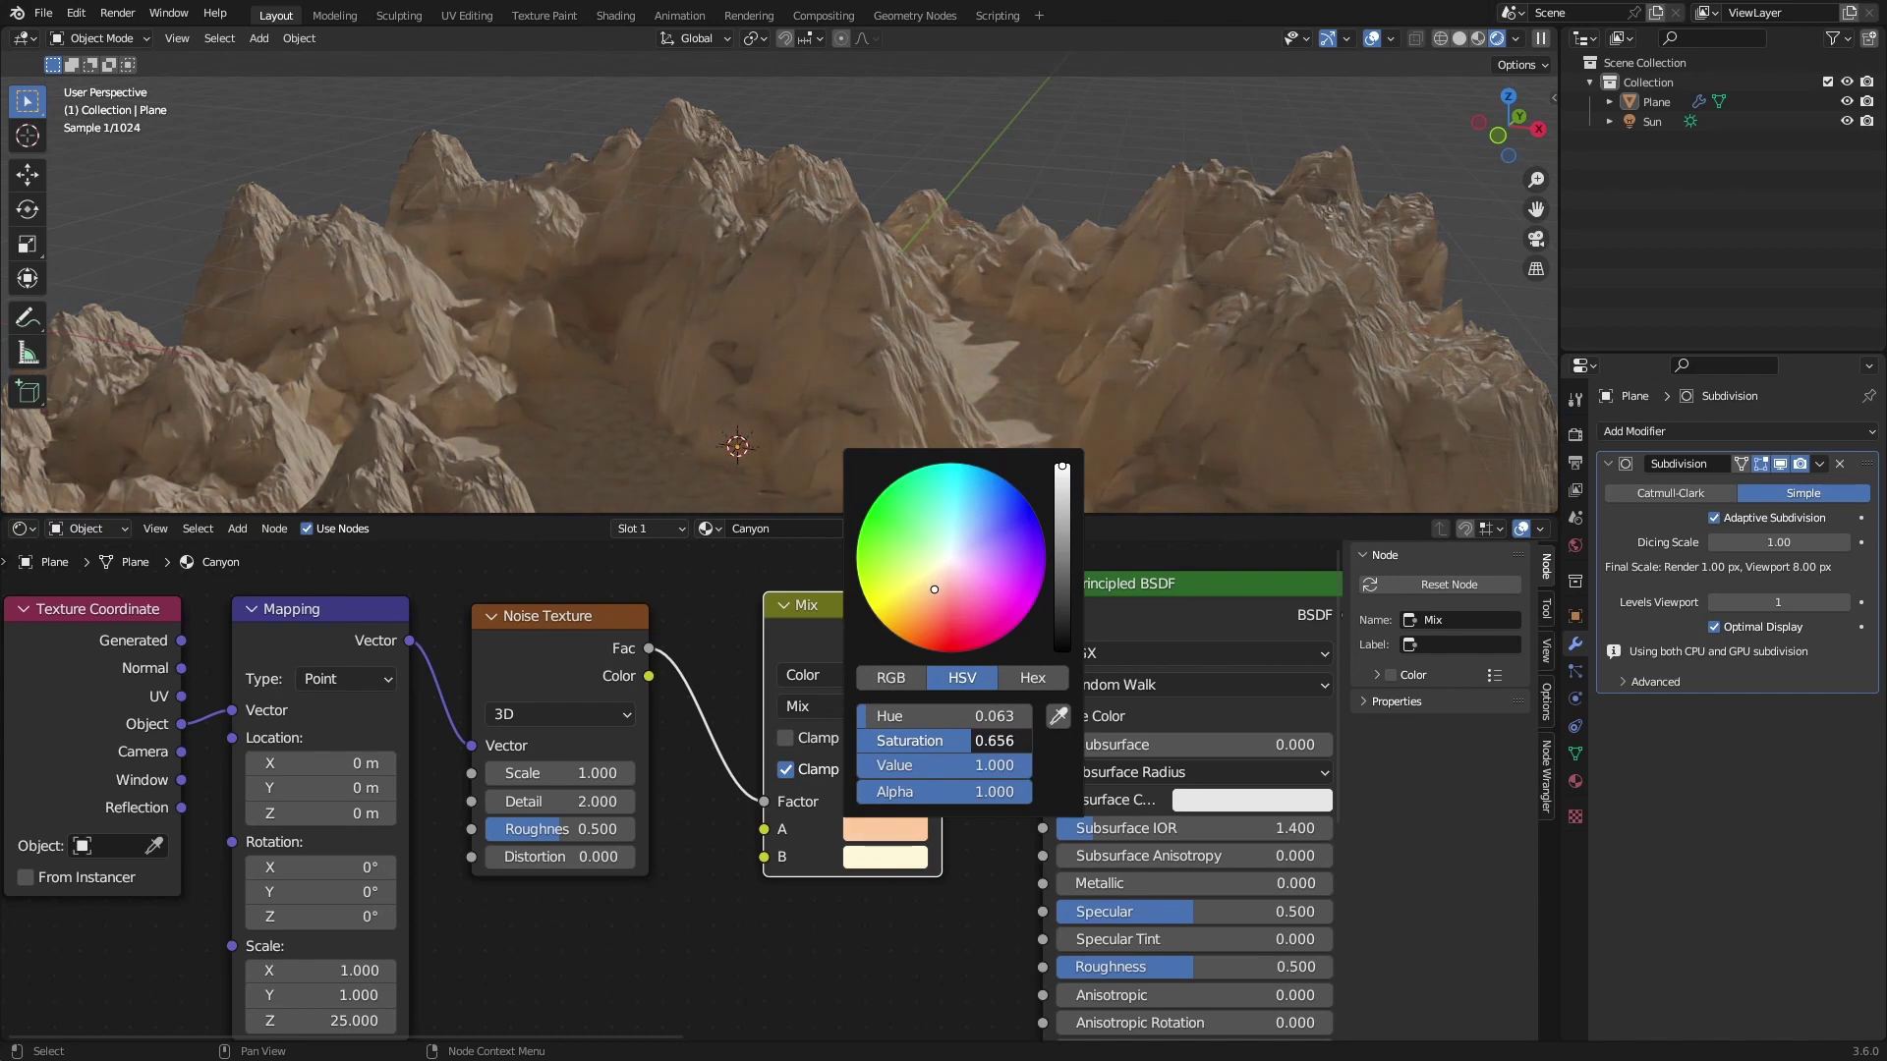
pyautogui.hotkey('ctrl', 's')
# - Insert a Hue/Saturation/Value node between the Mix node and the Principled BSDF's Base Color
pyautogui.hotkey('shift', 'a')
pyautogui.click(973, 675)
pyautogui.write('hue')
pyautogui.press('Return')
pyautogui.click(926, 709)
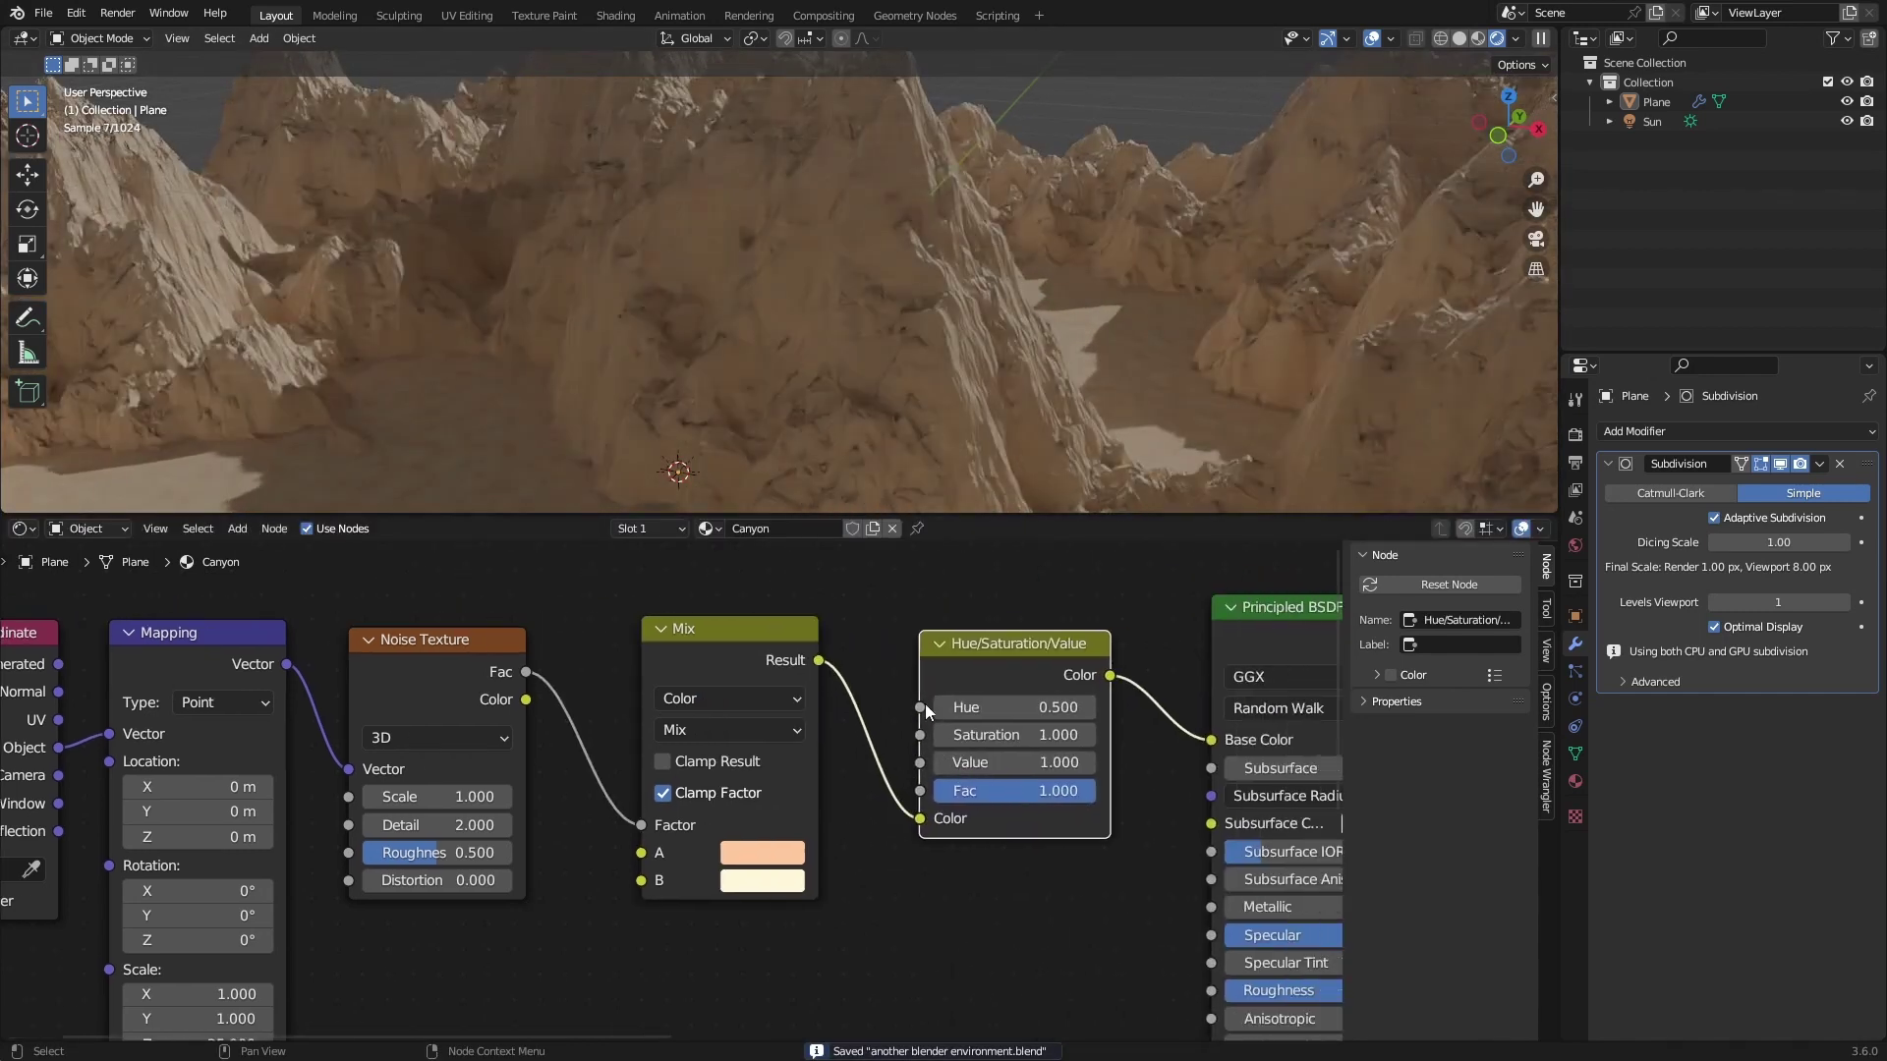
# - Set the Hue/Saturation/Value node to hue 0.470, saturation 1.210 and value 1.210, and space the color nodes closer together
pyautogui.moveTo(1012, 736); pyautogui.dragTo(1039, 707)
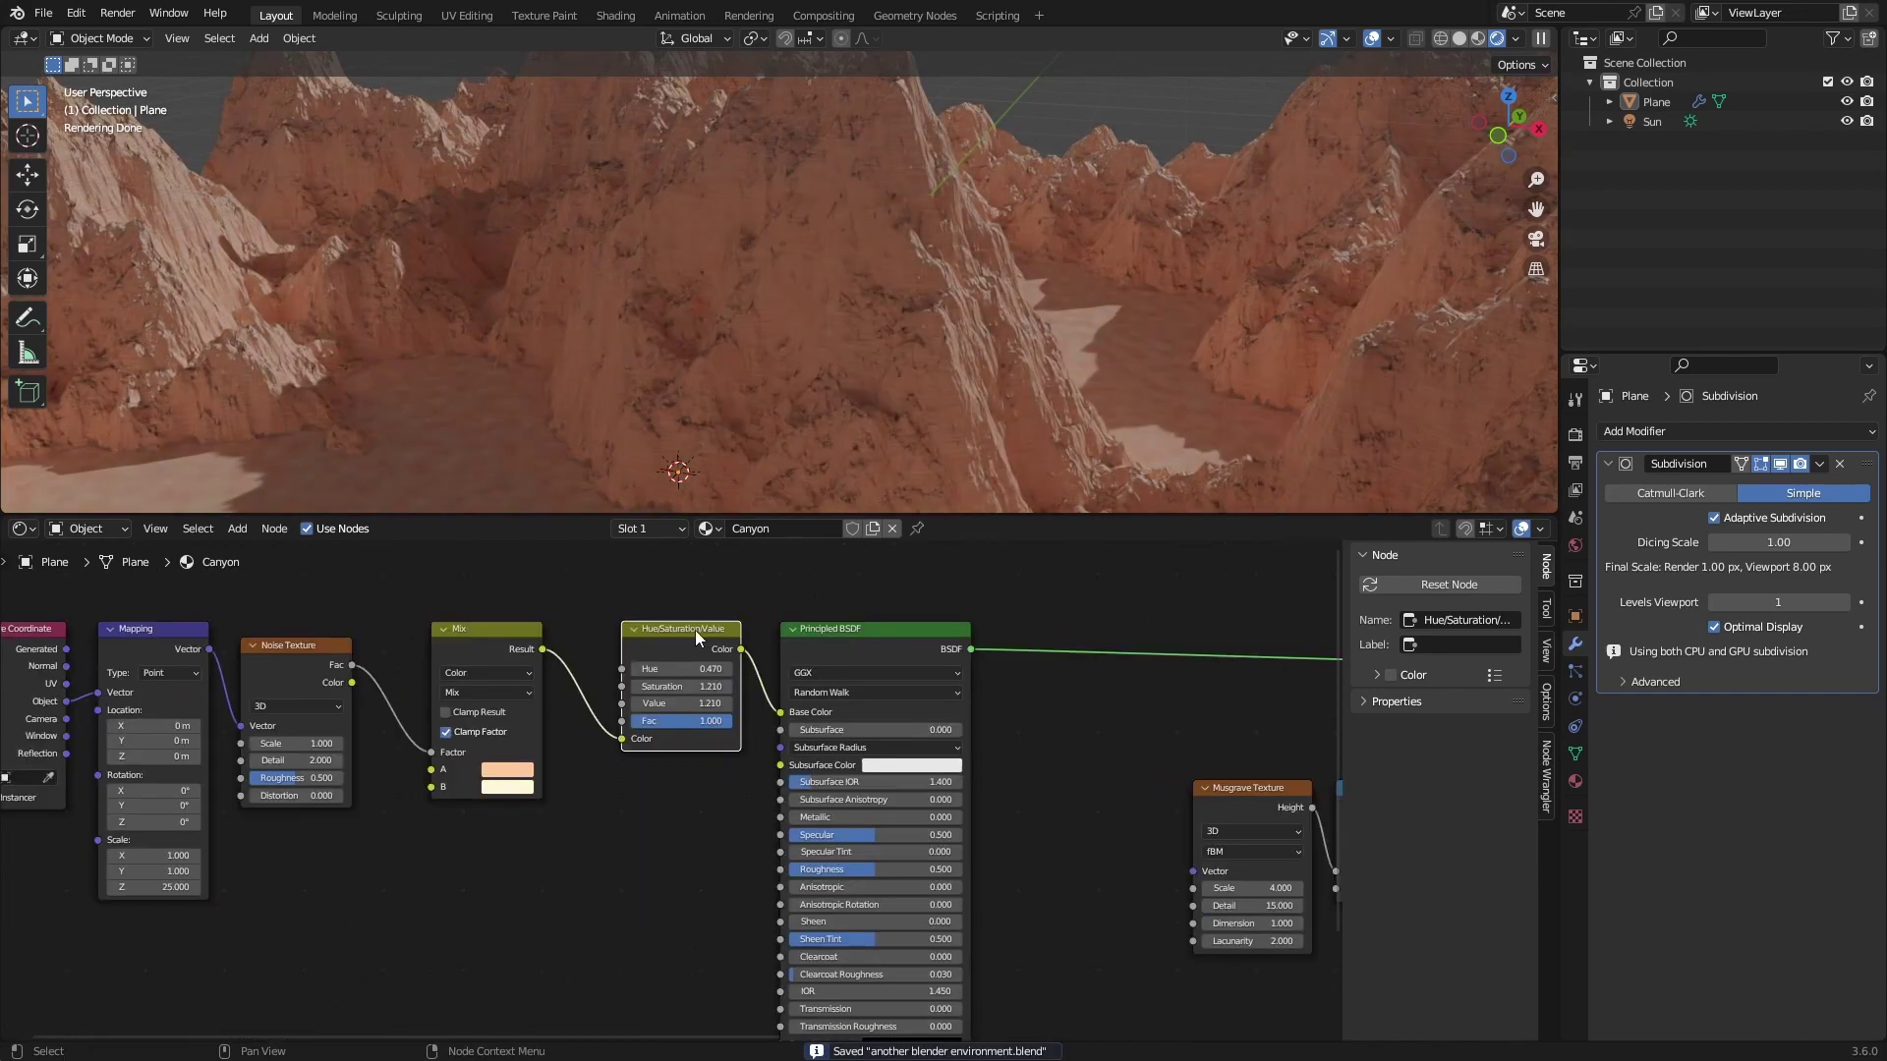
pyautogui.moveTo(680, 647); pyautogui.dragTo(695, 648)
pyautogui.moveTo(454, 646); pyautogui.dragTo(517, 646)
pyautogui.moveTo(321, 664); pyautogui.dragTo(433, 655)
pyautogui.moveTo(153, 634); pyautogui.dragTo(266, 634)
pyautogui.moveTo(97, 655); pyautogui.dragTo(208, 655)
pyautogui.scroll(-5, 924, 335)
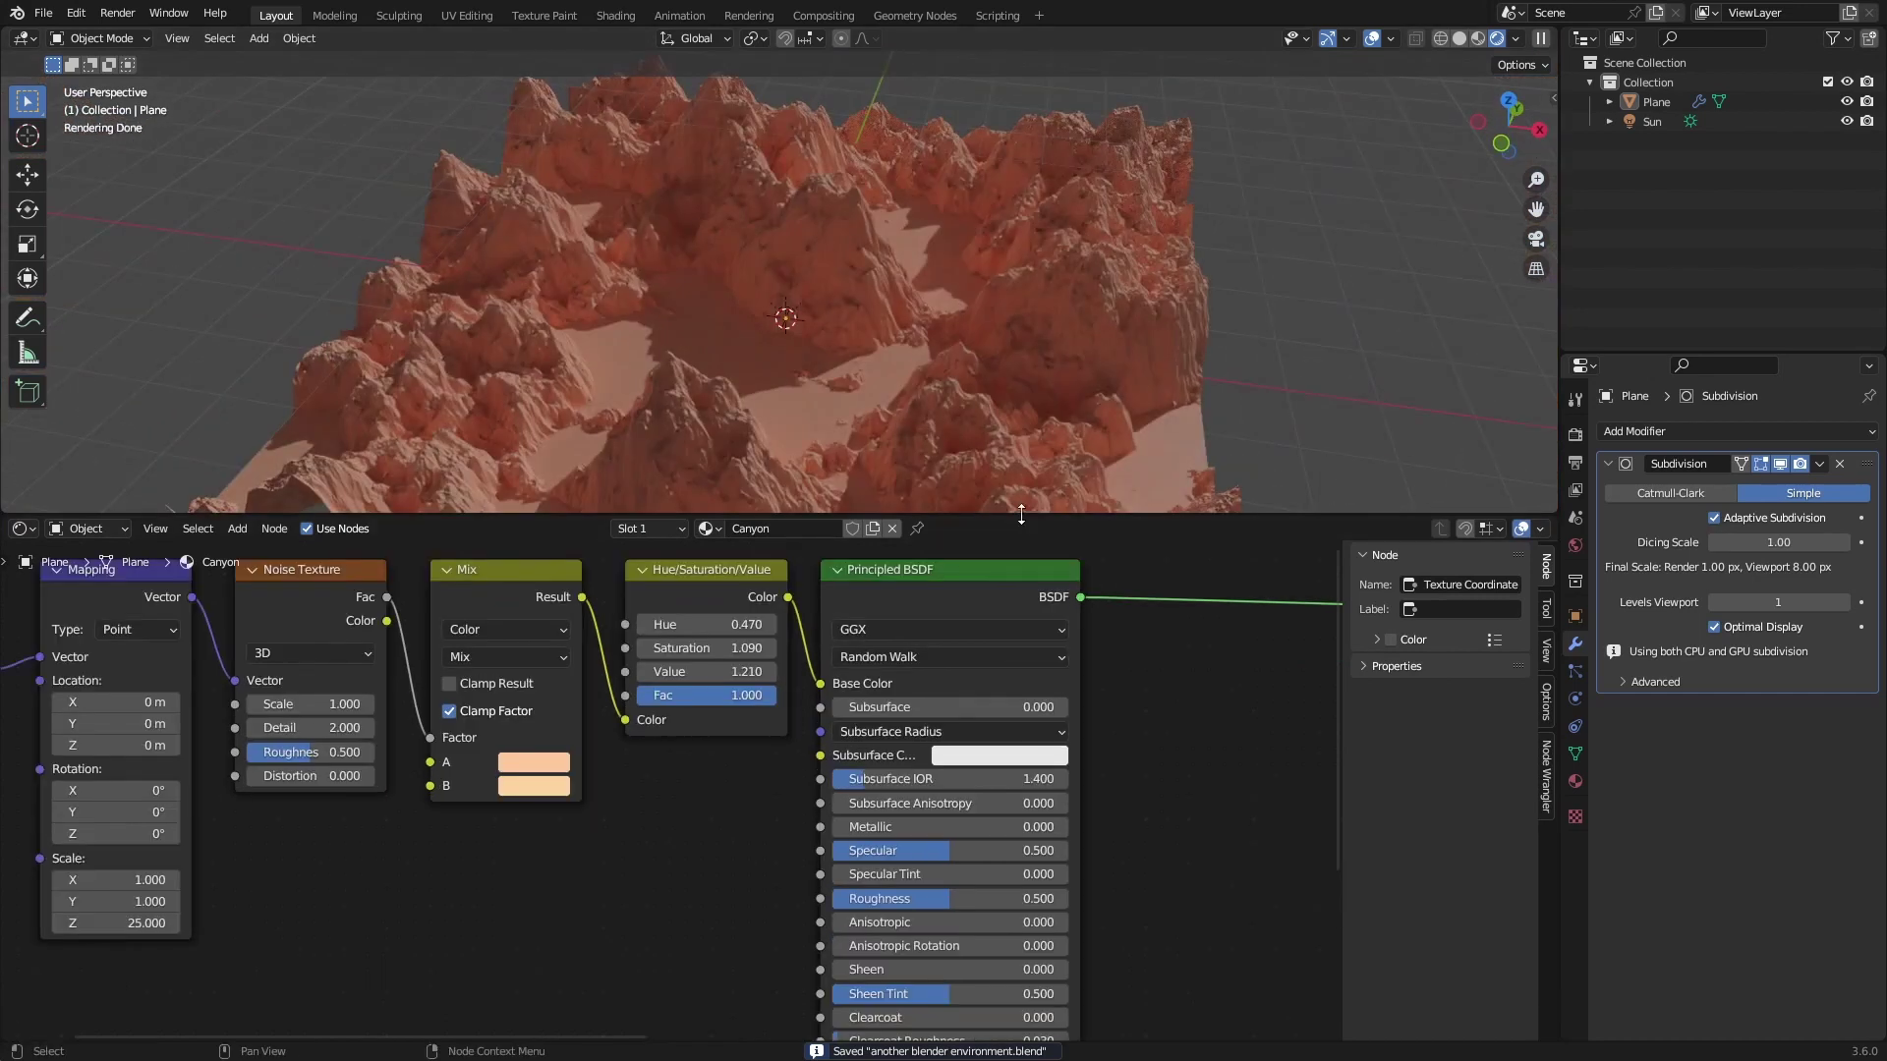
# - Enlarge the 3D viewport over the node editor to show the whole canyon terrain
pyautogui.moveTo(1022, 515); pyautogui.dragTo(1022, 950)
pyautogui.moveTo(1085, 899); pyautogui.dragTo(1075, 870, button='middle')
pyautogui.scroll(3, 1060, 652)
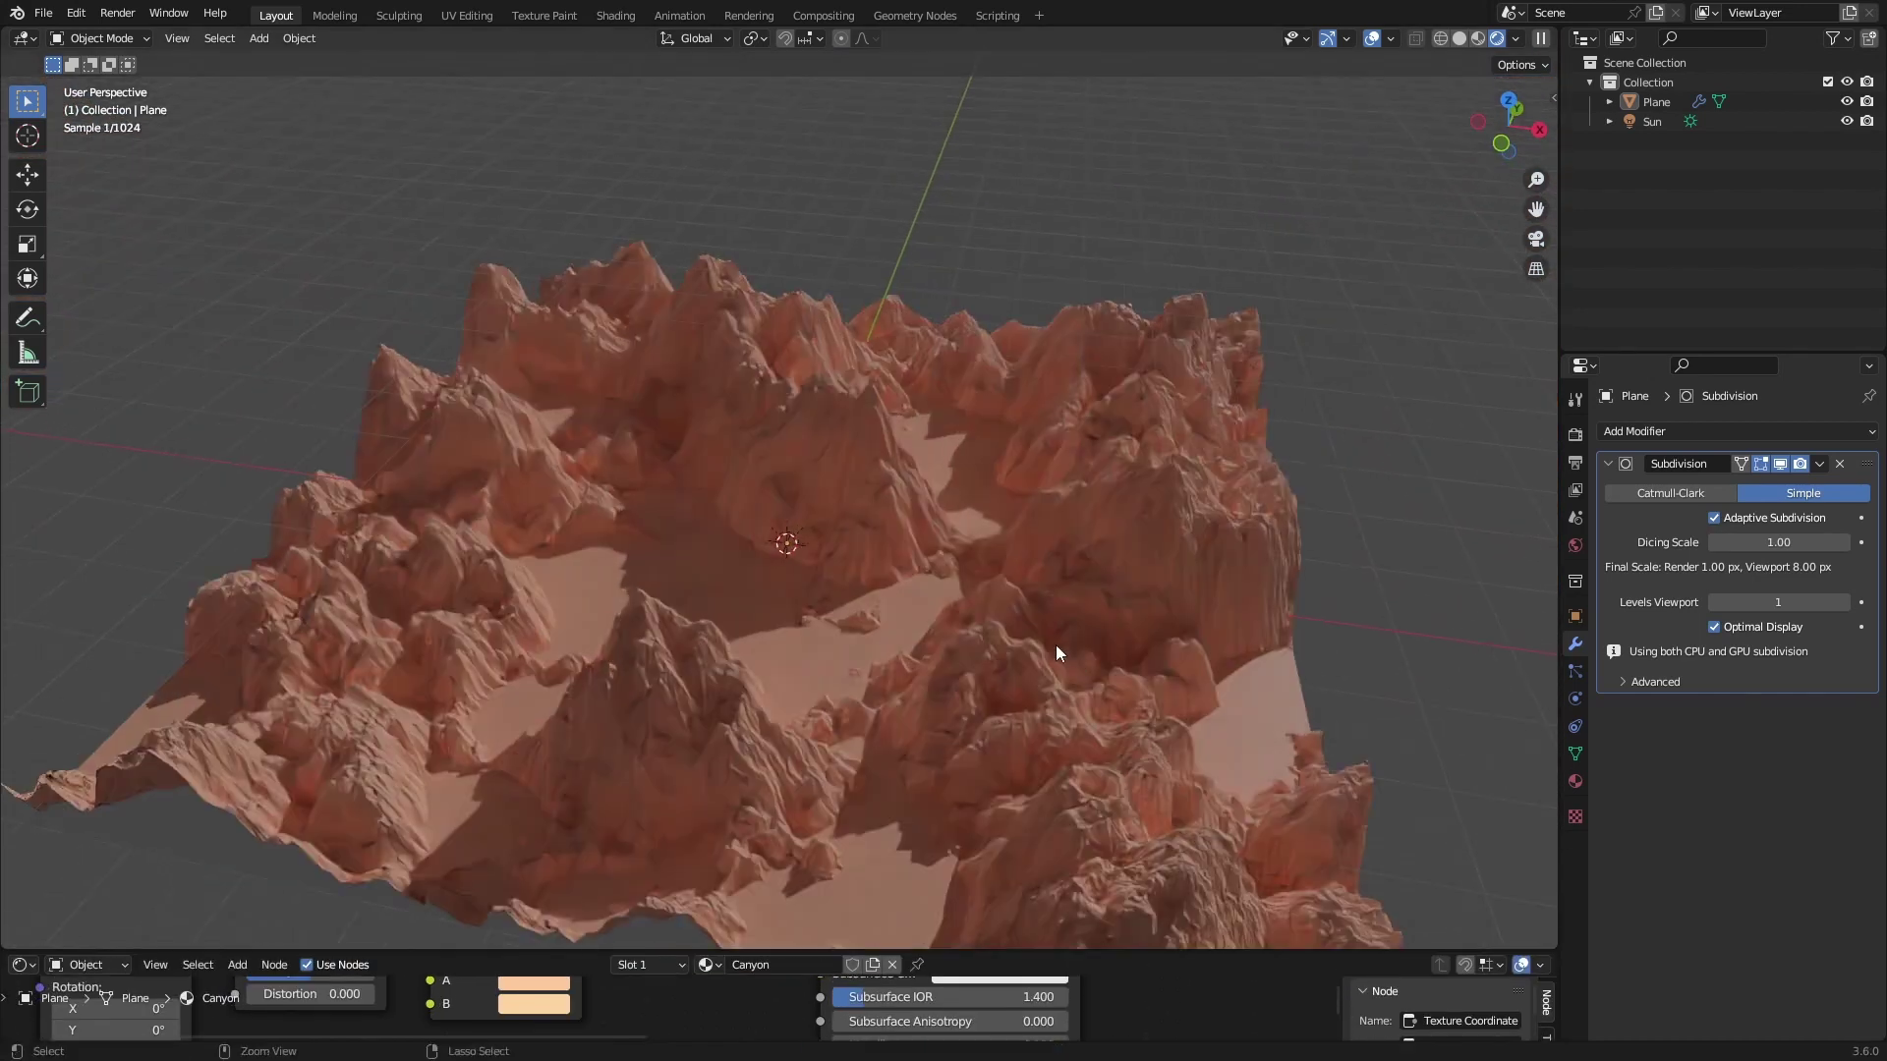
pyautogui.moveTo(1060, 652); pyautogui.dragTo(1173, 615, button='middle')
# - Try to move a corner vertex of the canyon plane freely in Edit Mode
pyautogui.click(896, 682)
pyautogui.press('Tab')
pyautogui.scroll(-4, 895, 682)
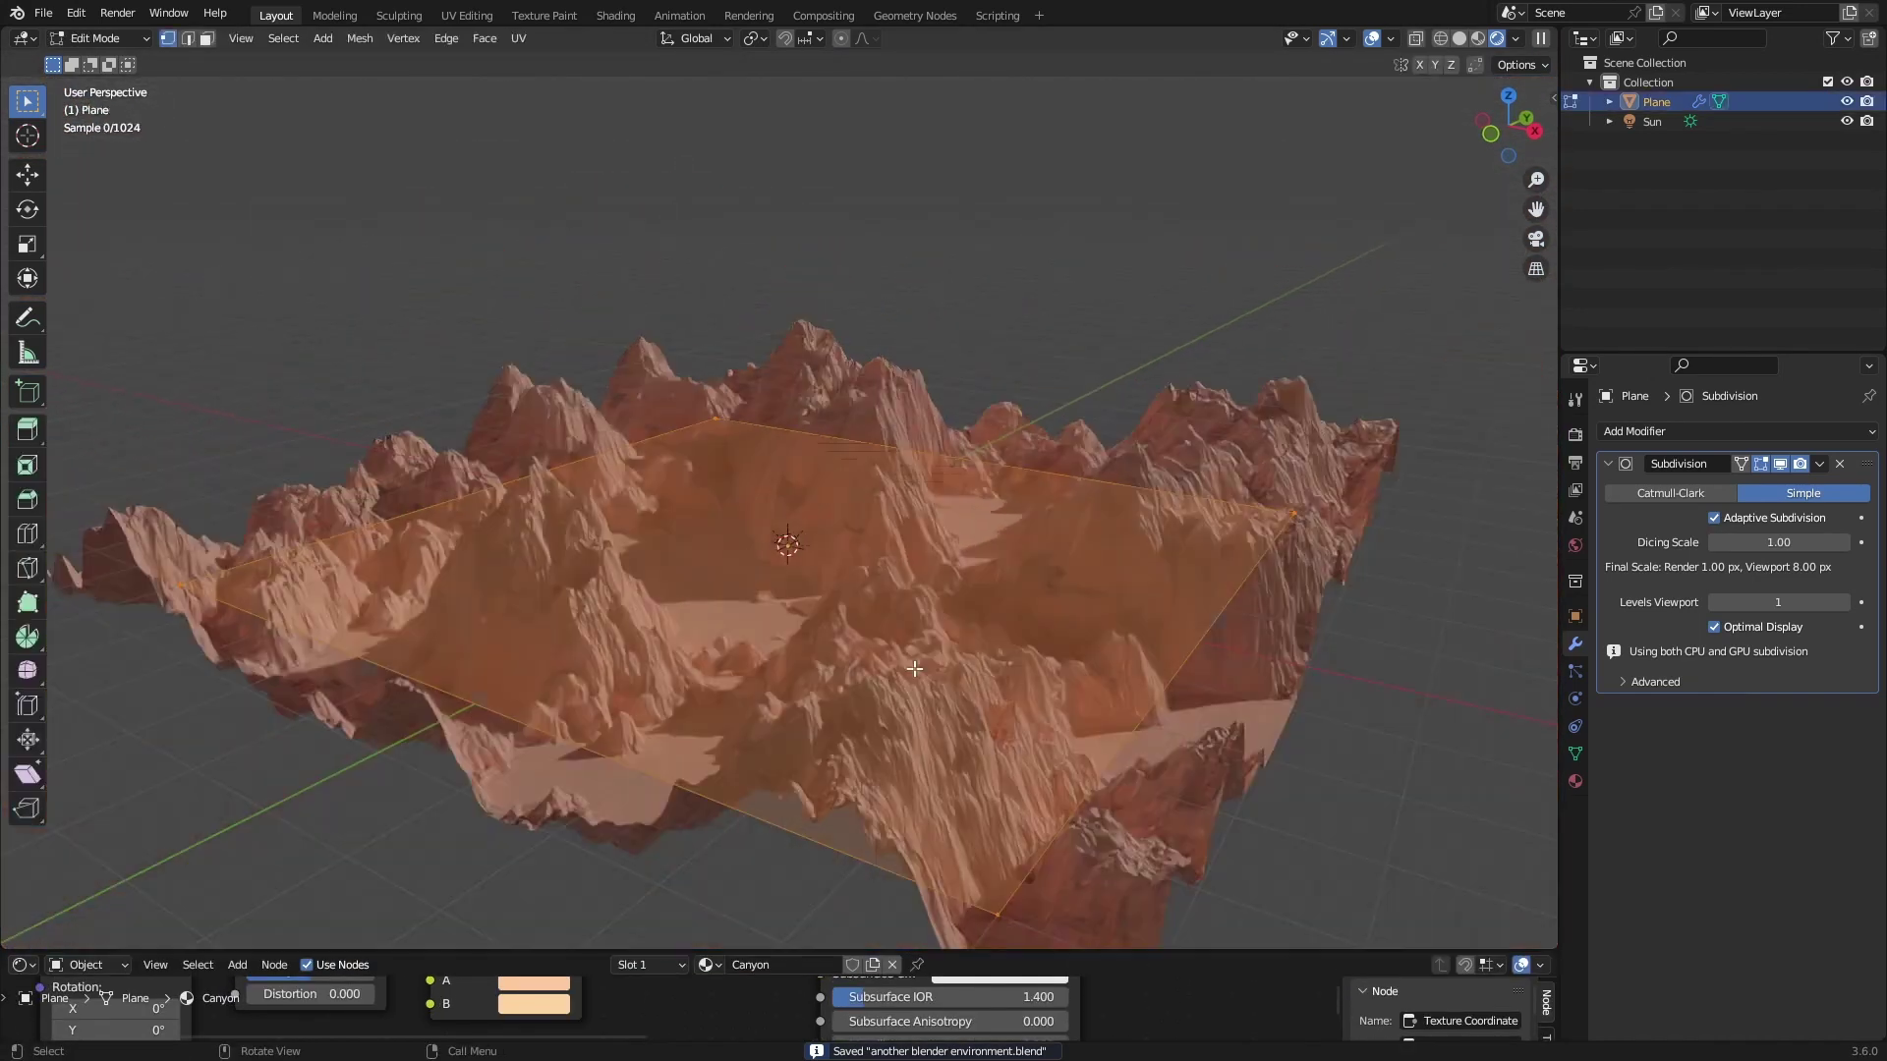
pyautogui.moveTo(895, 682); pyautogui.dragTo(948, 752, button='middle')
pyautogui.scroll(-3, 949, 752)
pyautogui.click(392, 666)
pyautogui.press('g')
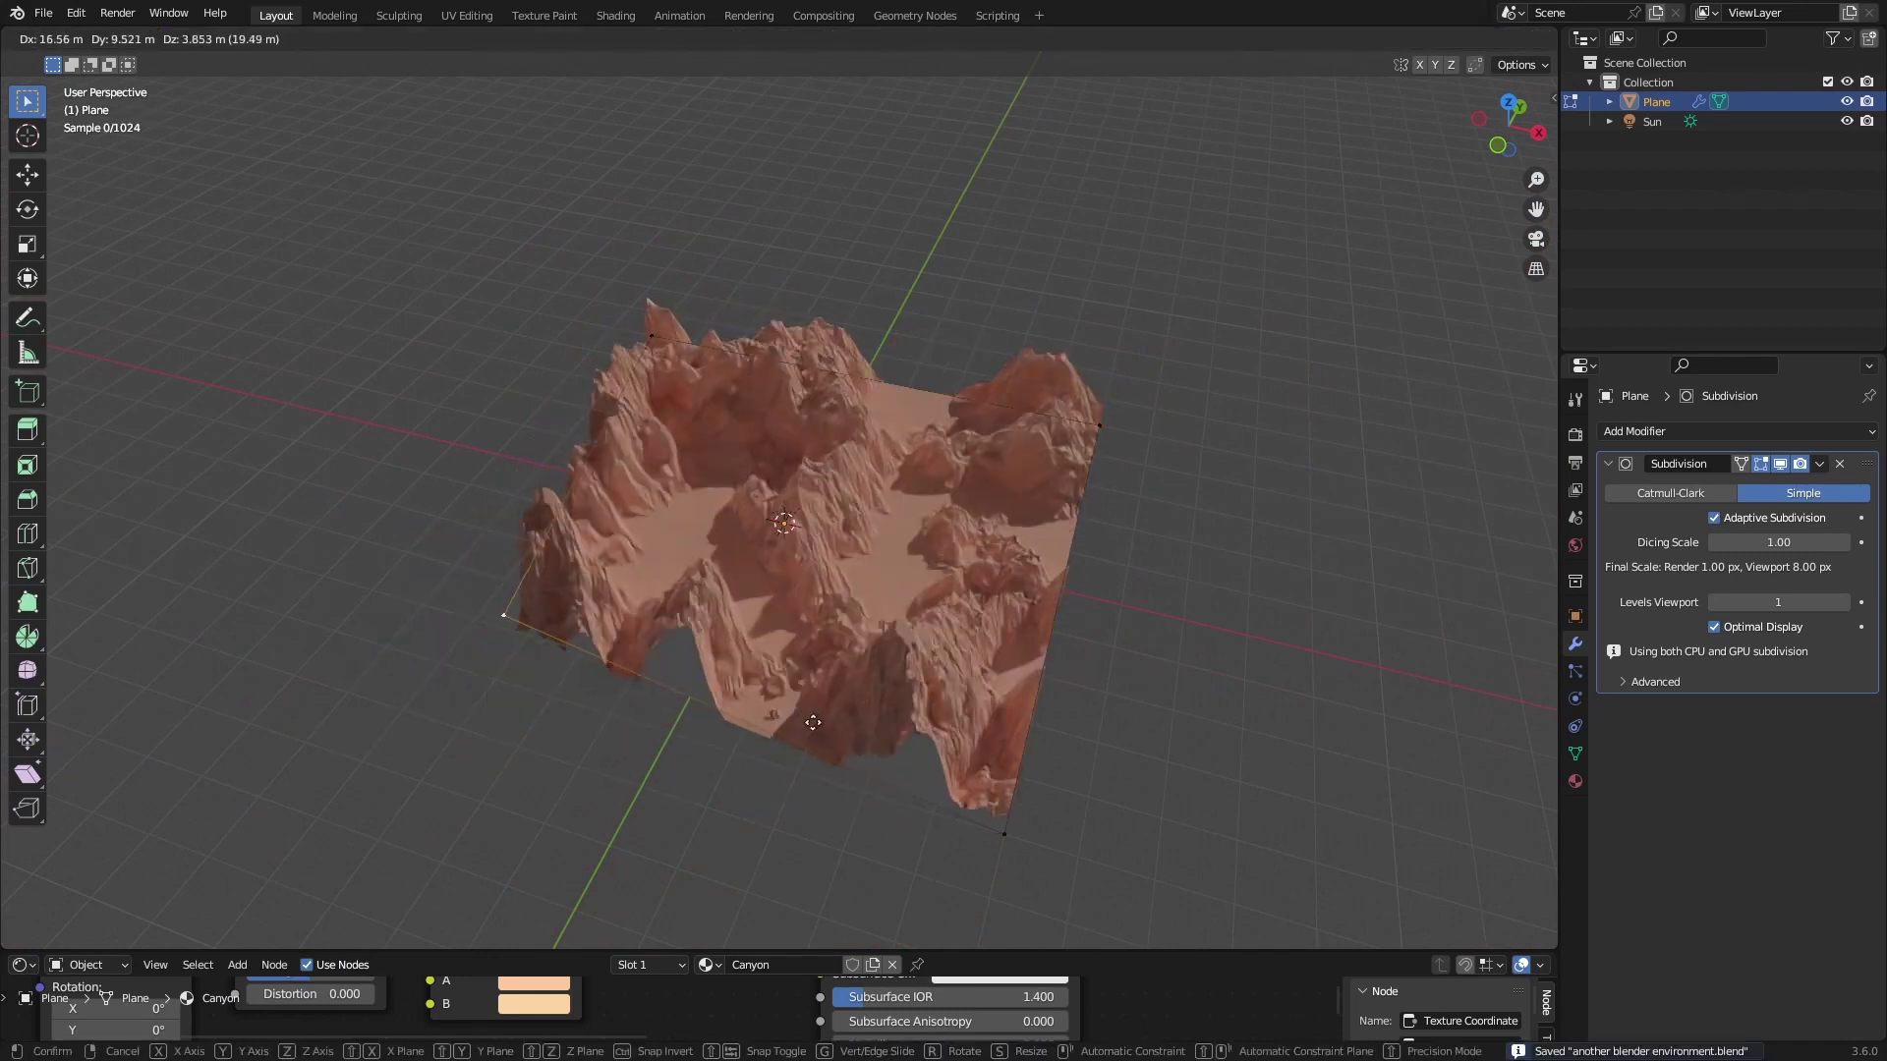
pyautogui.rightClick(904, 659)
# - Try to raise the corner vertex along Z and to slide a corner vertex horizontally, and leave Edit Mode
pyautogui.moveTo(934, 678); pyautogui.dragTo(875, 619, button='middle')
pyautogui.press('g')
pyautogui.press('z')
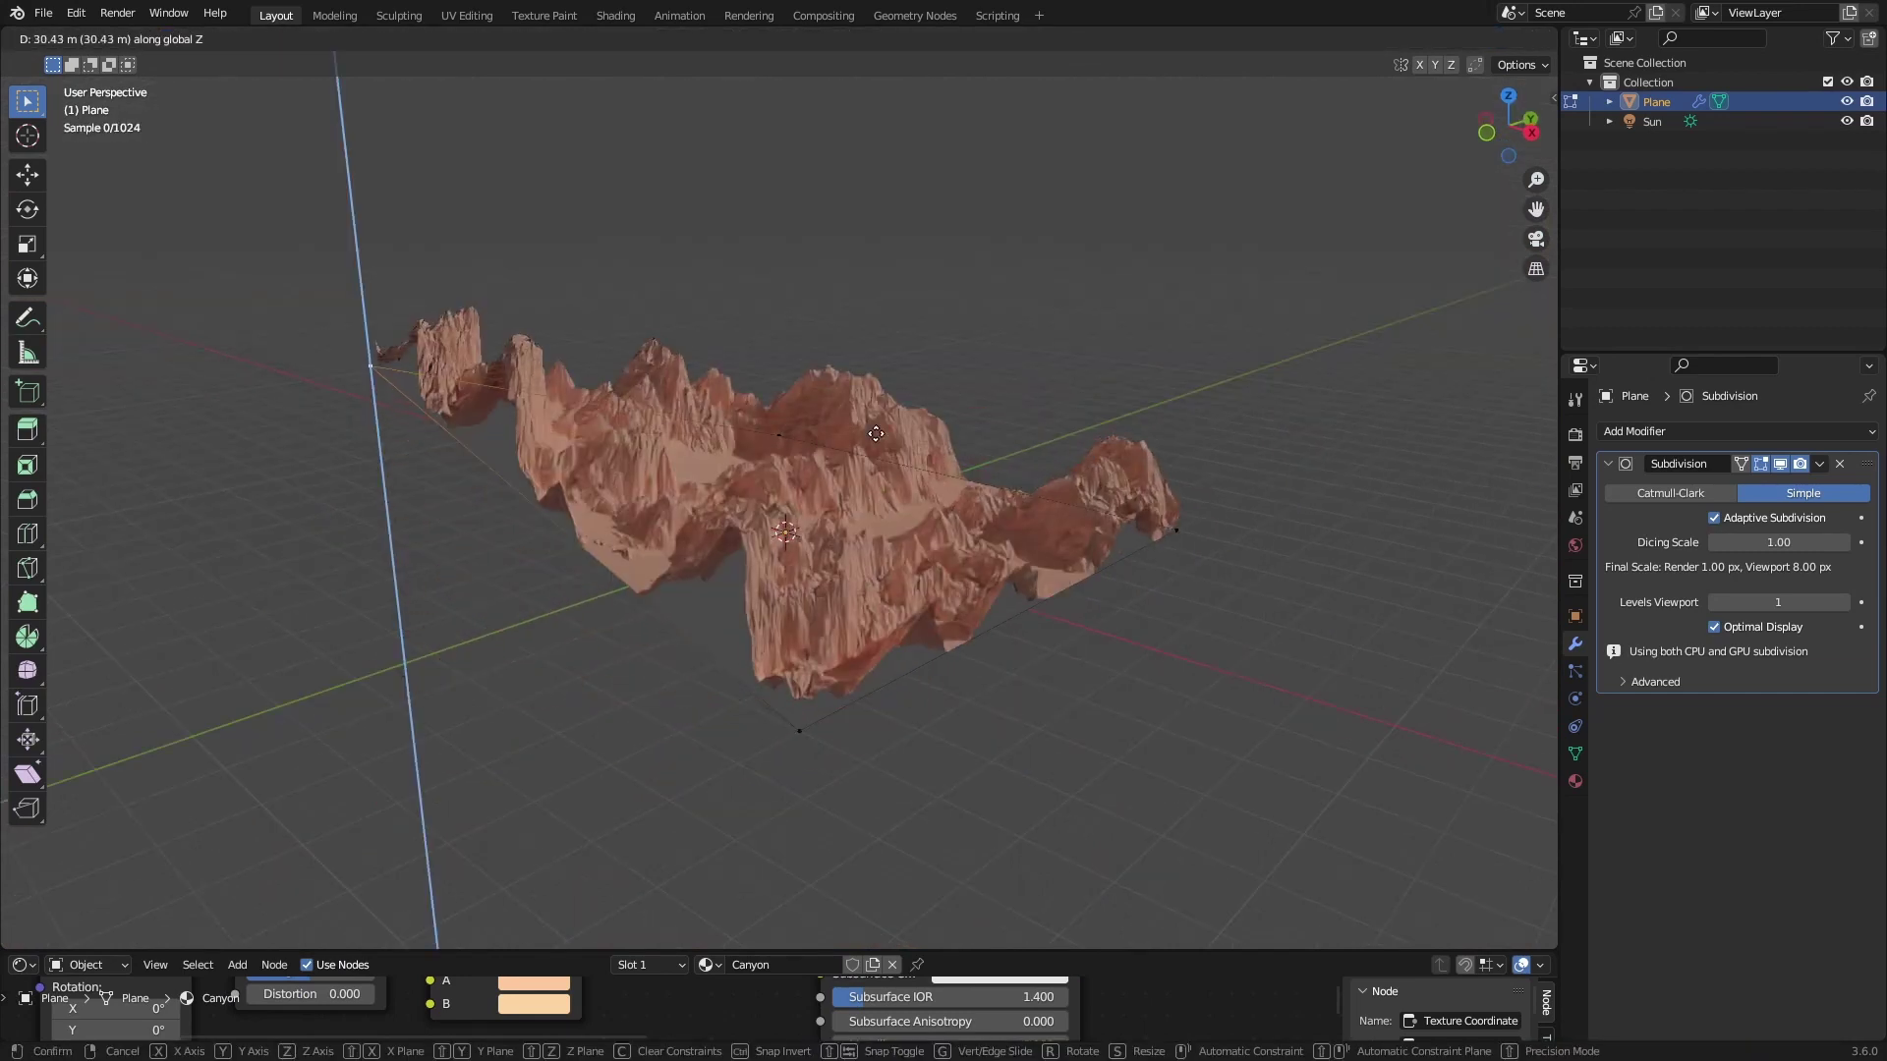
pyautogui.press('Escape')
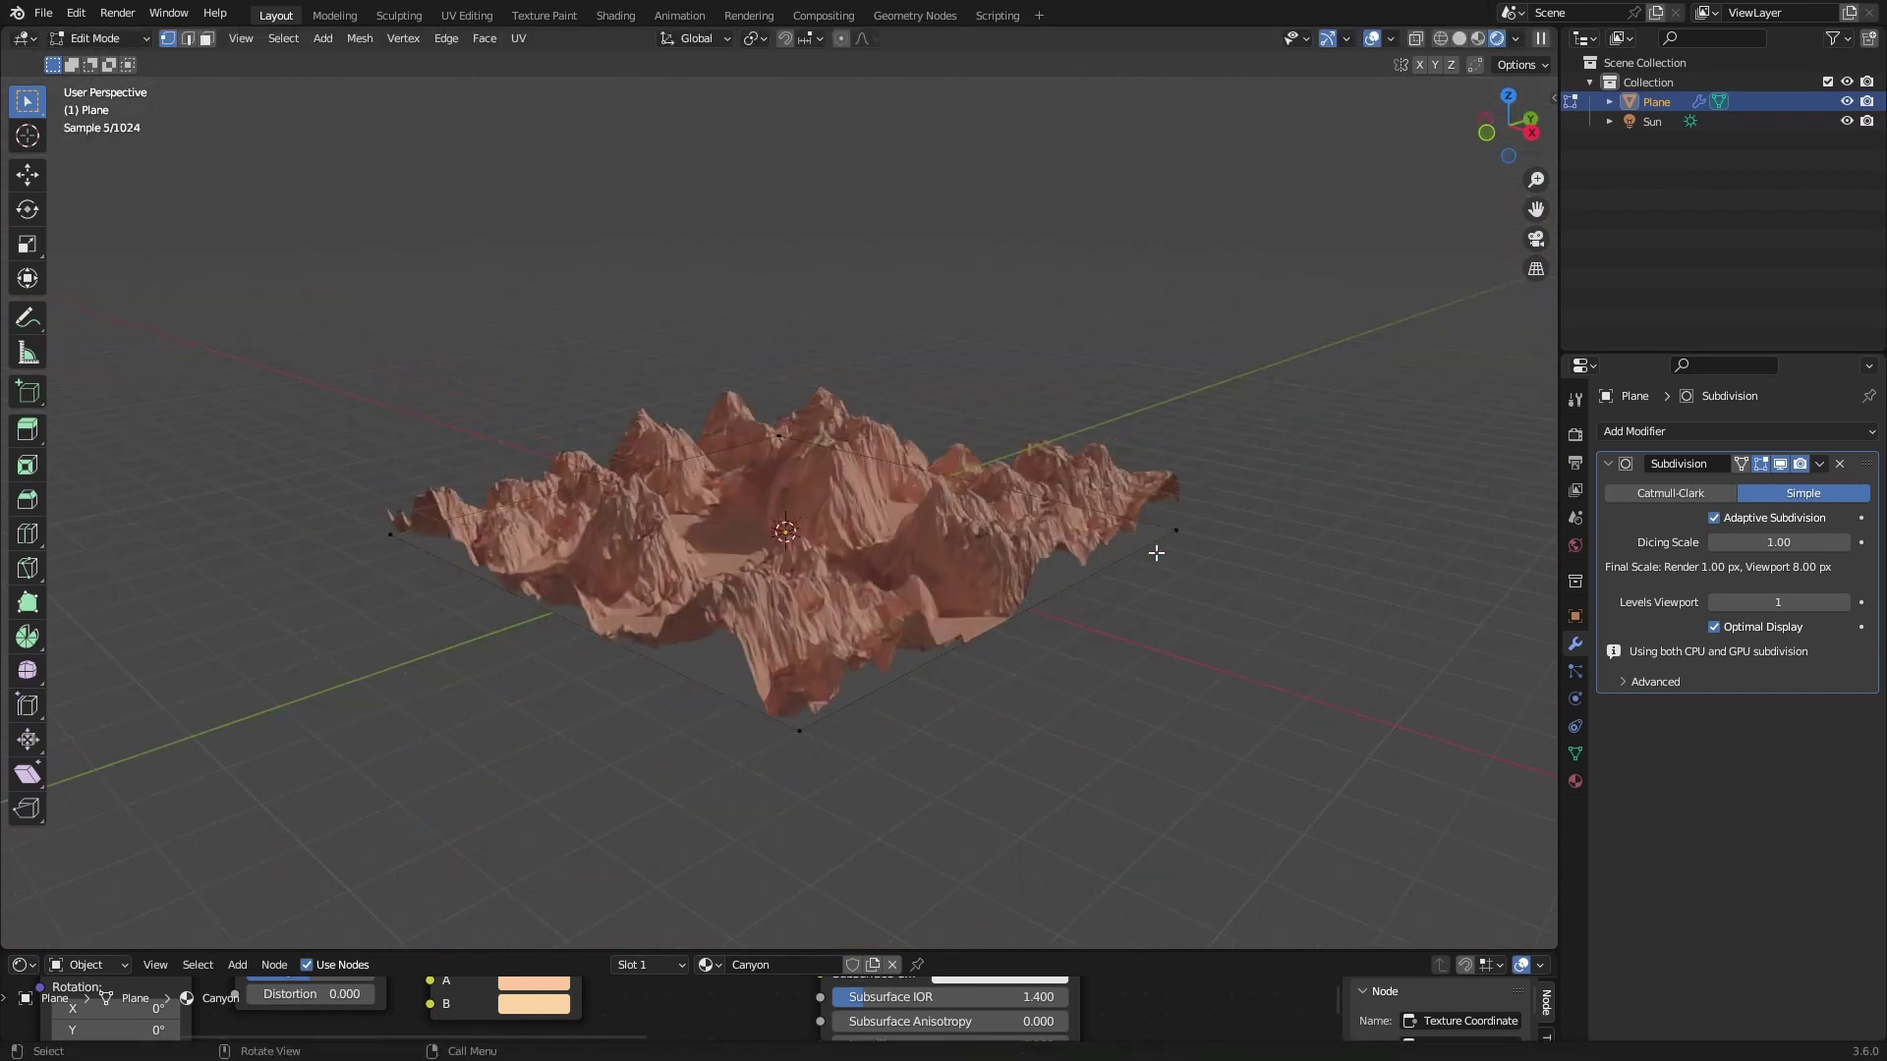
pyautogui.press('g')
pyautogui.hotkey('shift', 'z')
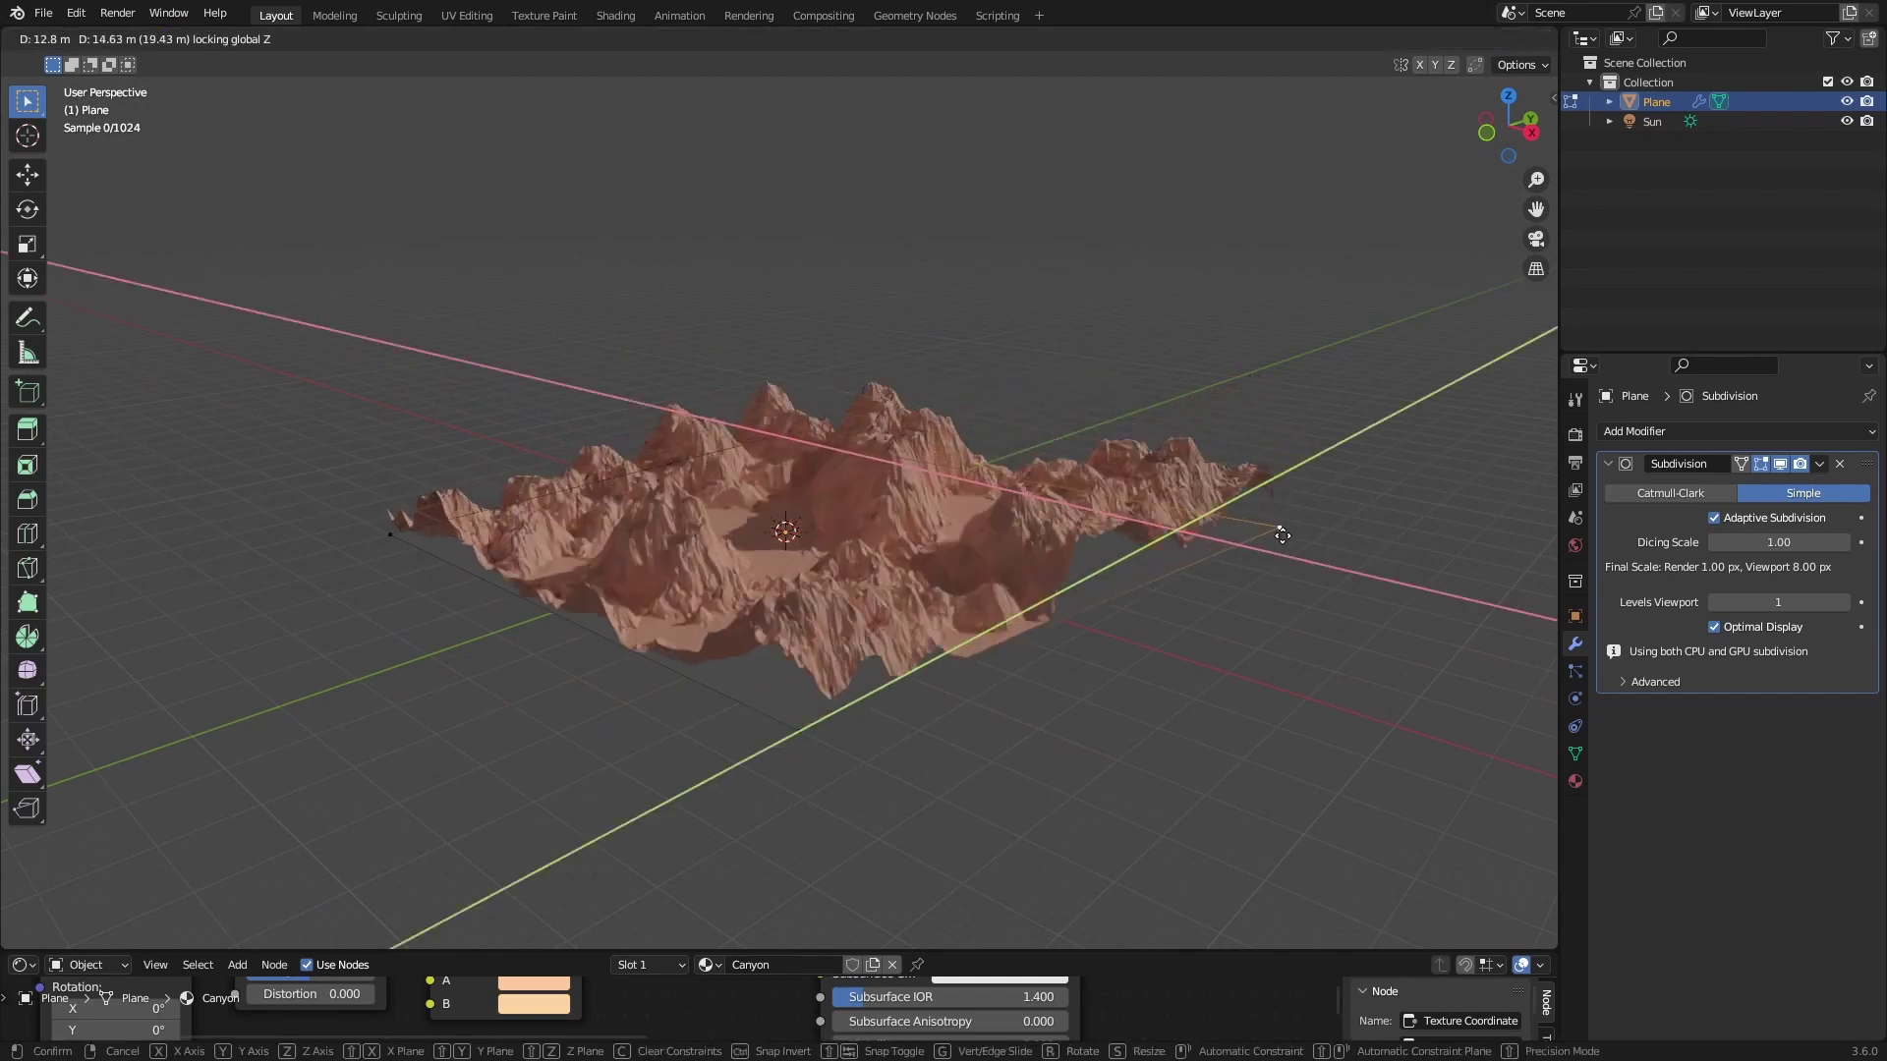
pyautogui.rightClick(1091, 560)
pyautogui.press('Tab')
# - Save the file and add a plane at the terrain's center, scaled up to span most of the canyon
pyautogui.moveTo(997, 552); pyautogui.dragTo(1042, 600, button='middle')
pyautogui.click(988, 336)
pyautogui.hotkey('ctrl', 's')
pyautogui.scroll(5, 806, 491)
pyautogui.hotkey('shift', 'a')
pyautogui.moveTo(806, 492)
pyautogui.click(899, 499)
pyautogui.press('s')
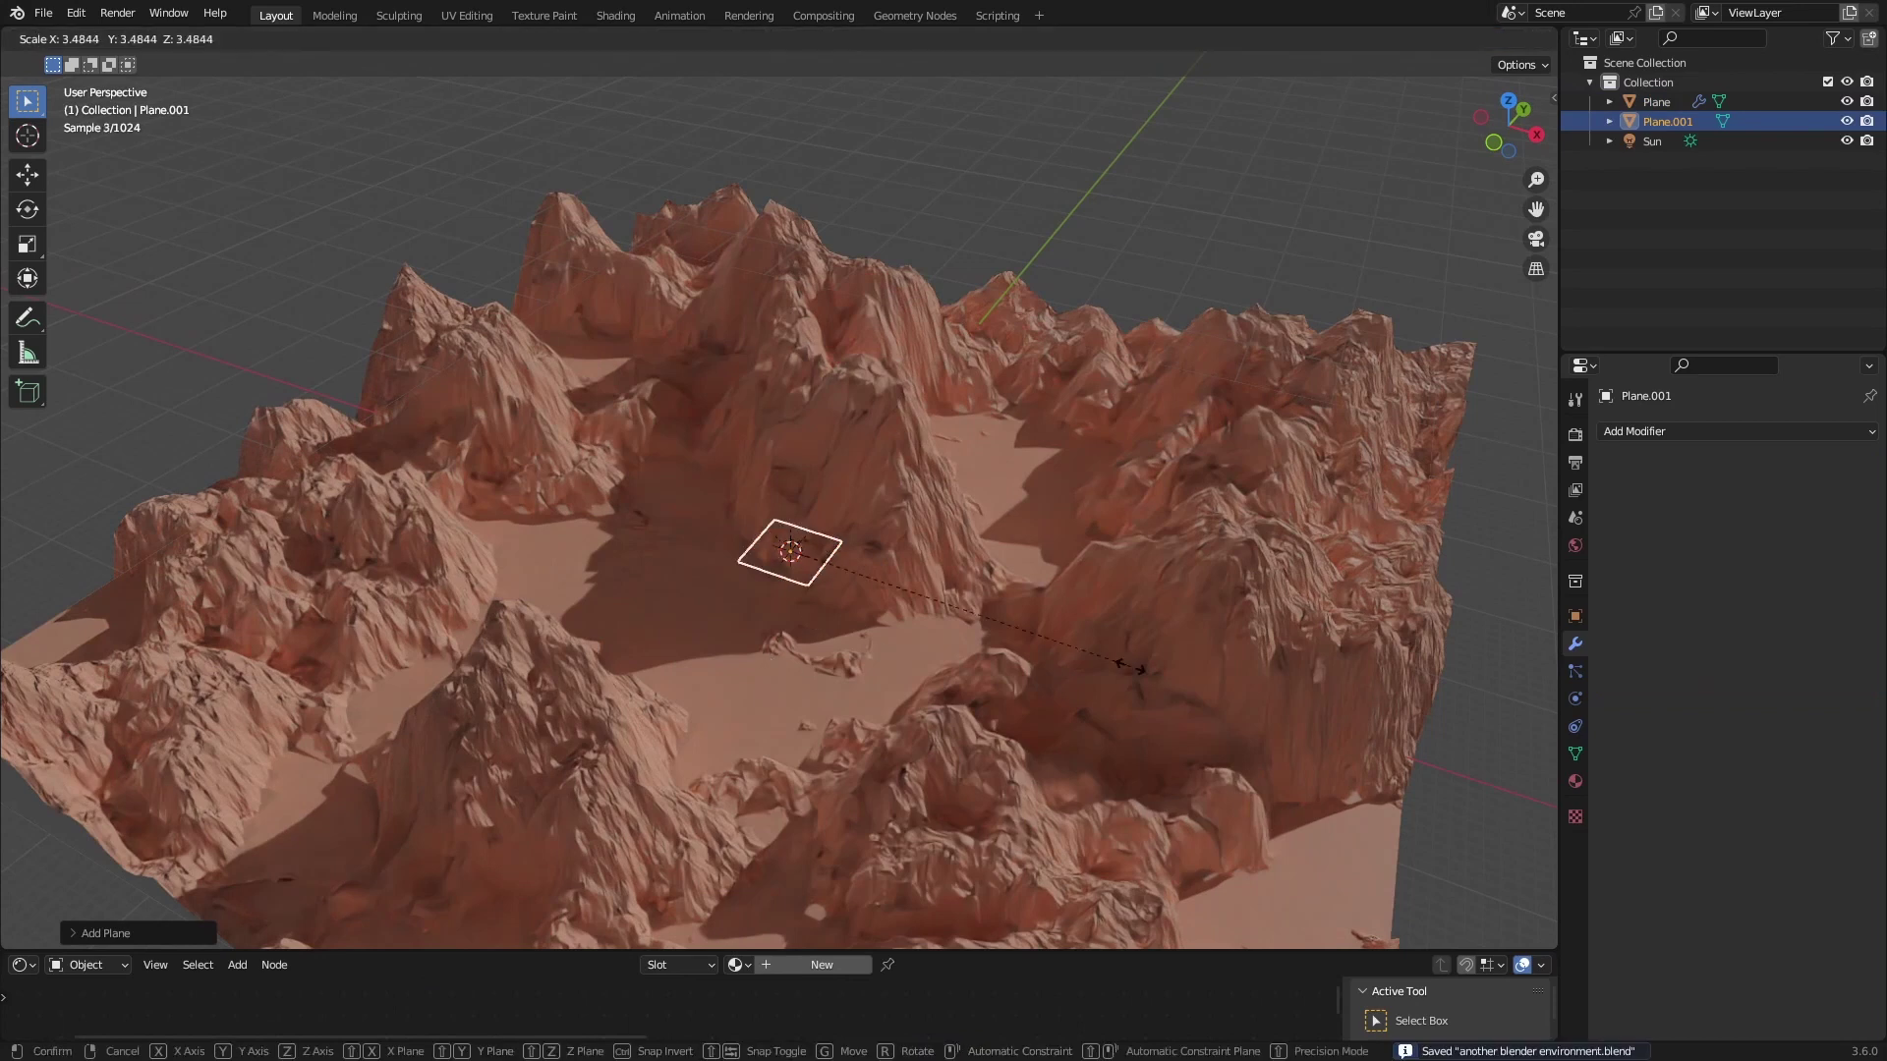
pyautogui.press('Return')
# - Apply all transforms to the new plane and raise it about 0.38 m along Z above the valley floor
pyautogui.hotkey('ctrl', 'a')
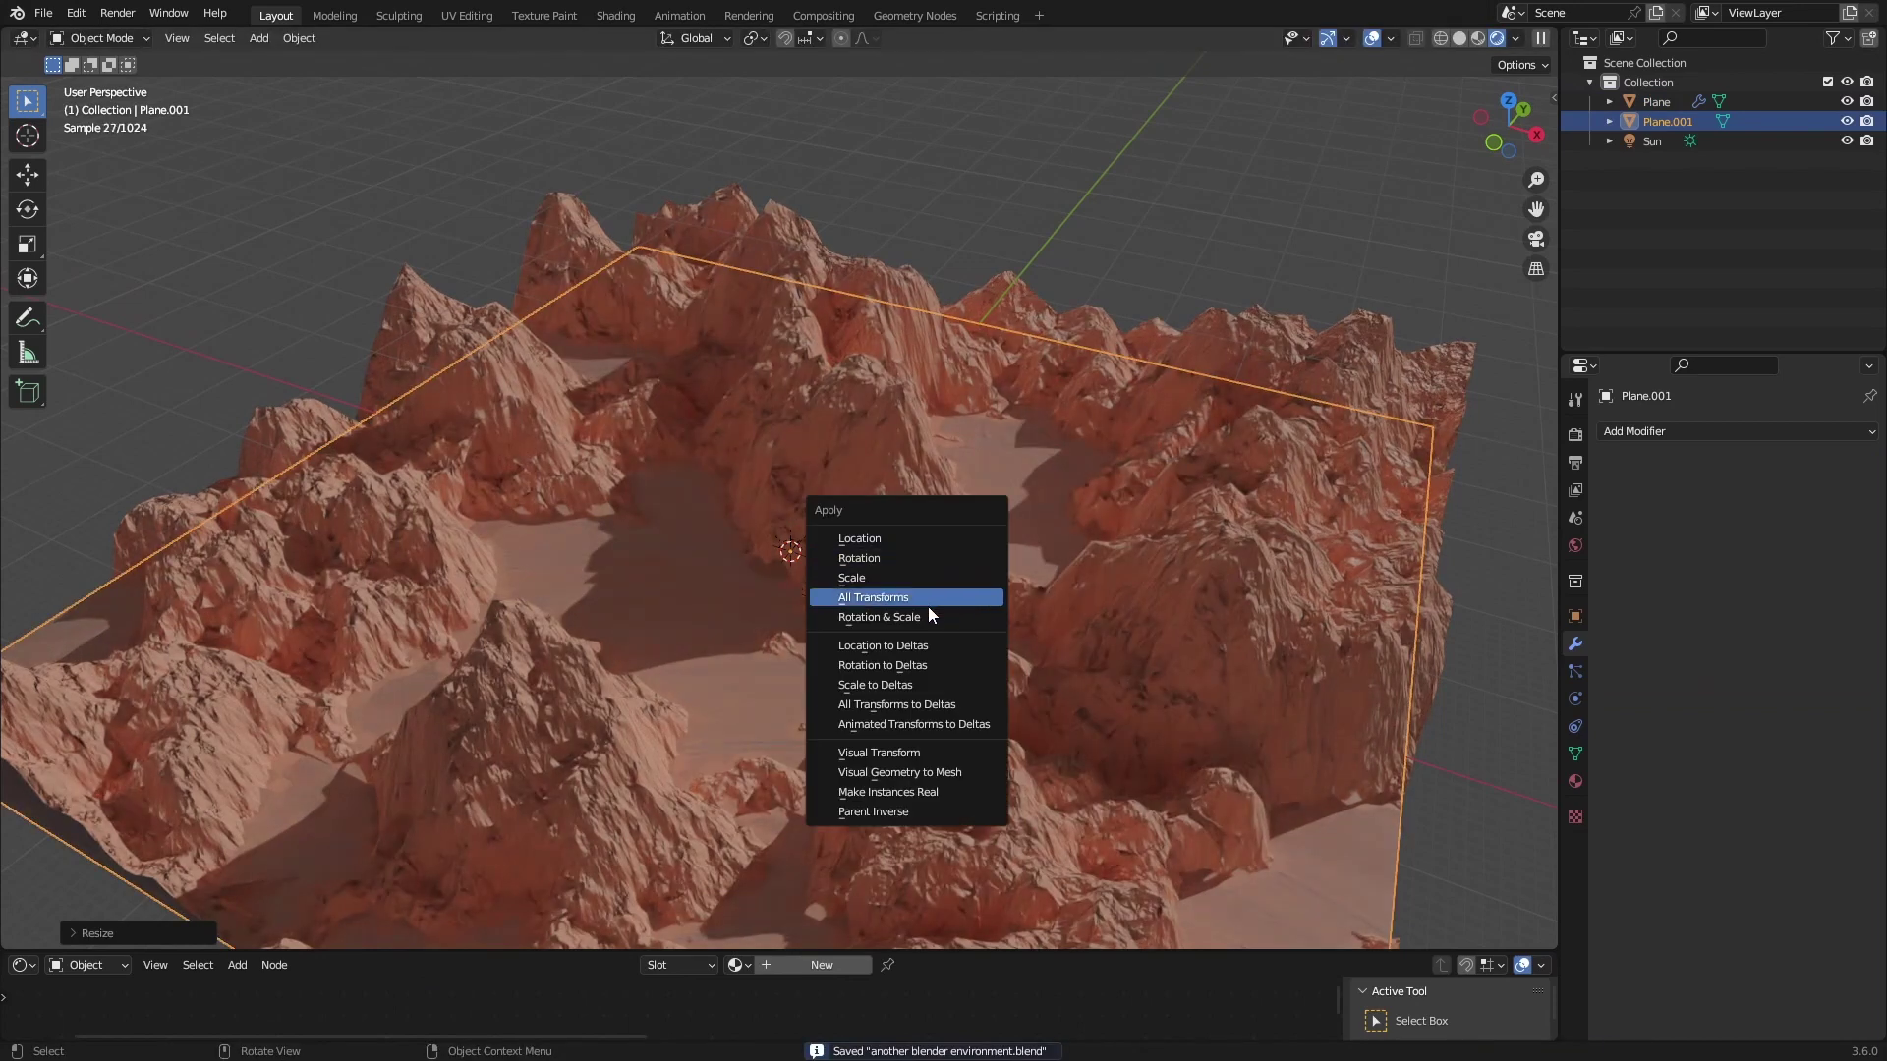
pyautogui.click(940, 598)
pyautogui.moveTo(940, 598); pyautogui.dragTo(947, 564, button='middle')
pyautogui.press('g')
pyautogui.press('z')
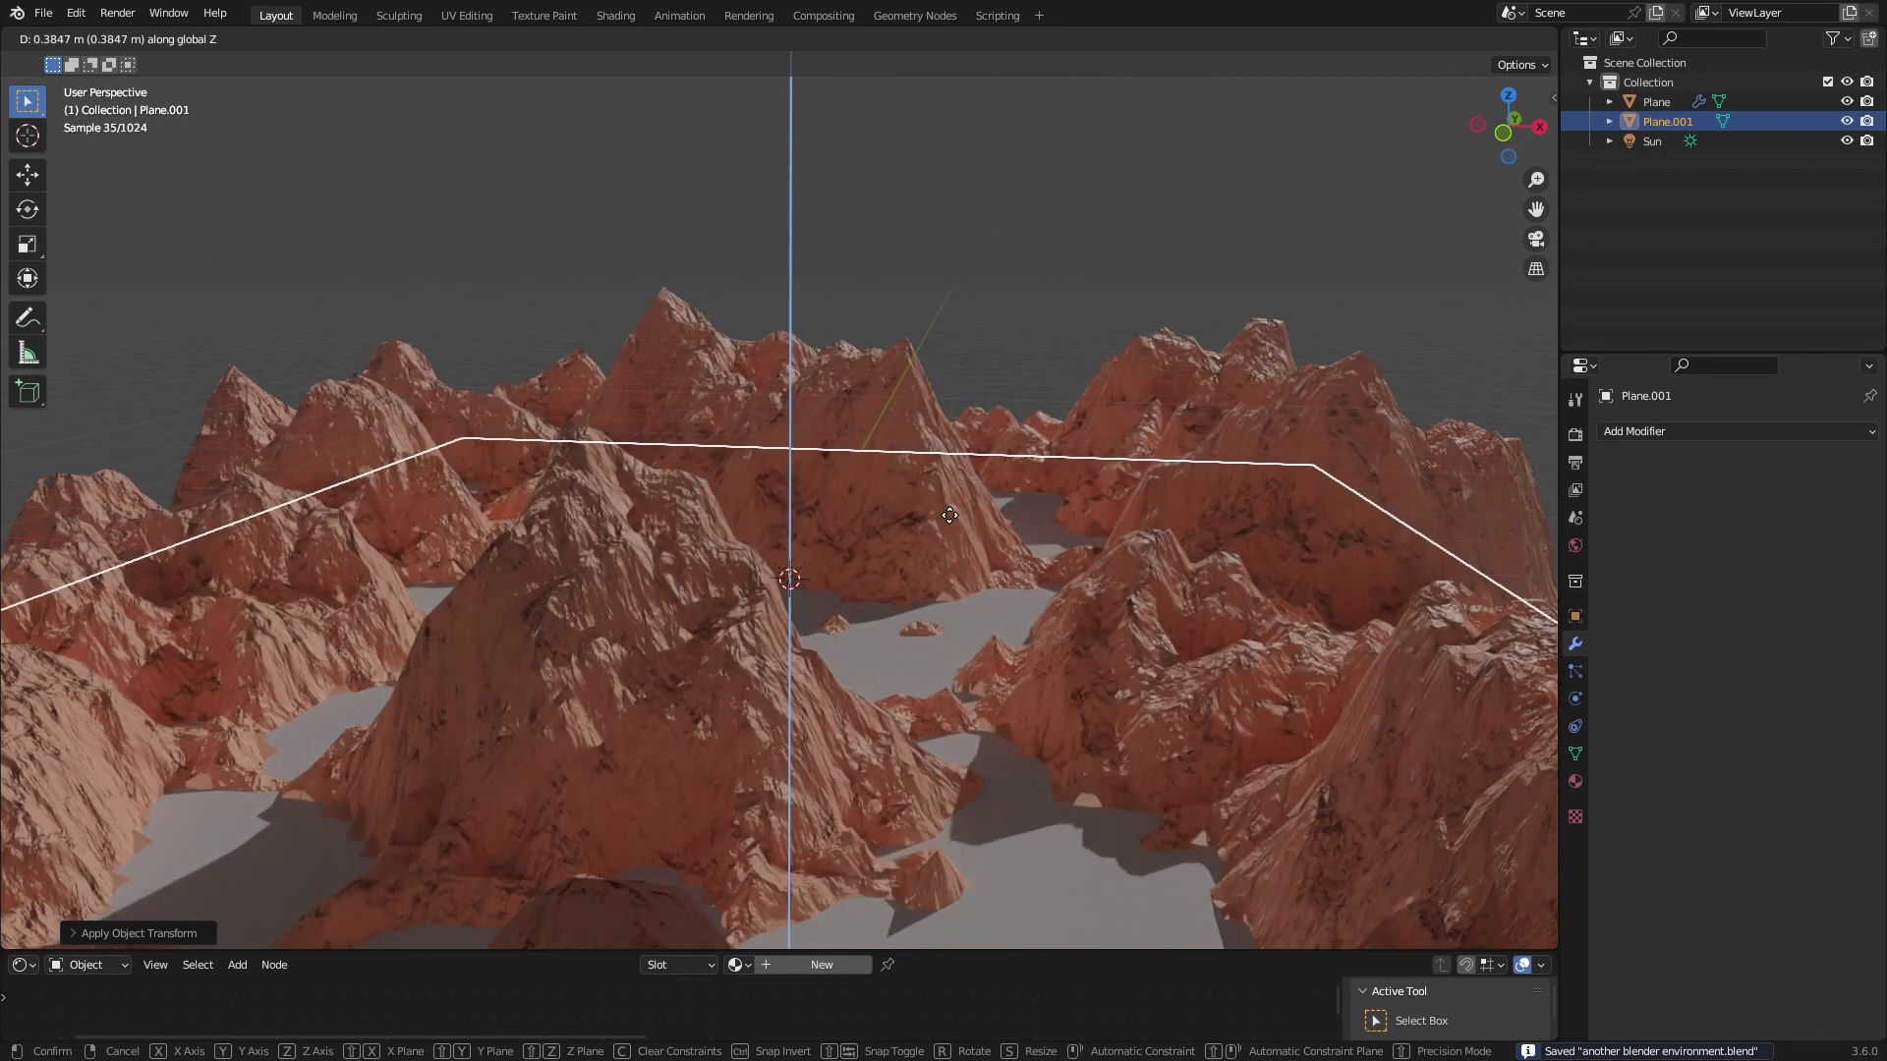
pyautogui.click(949, 515)
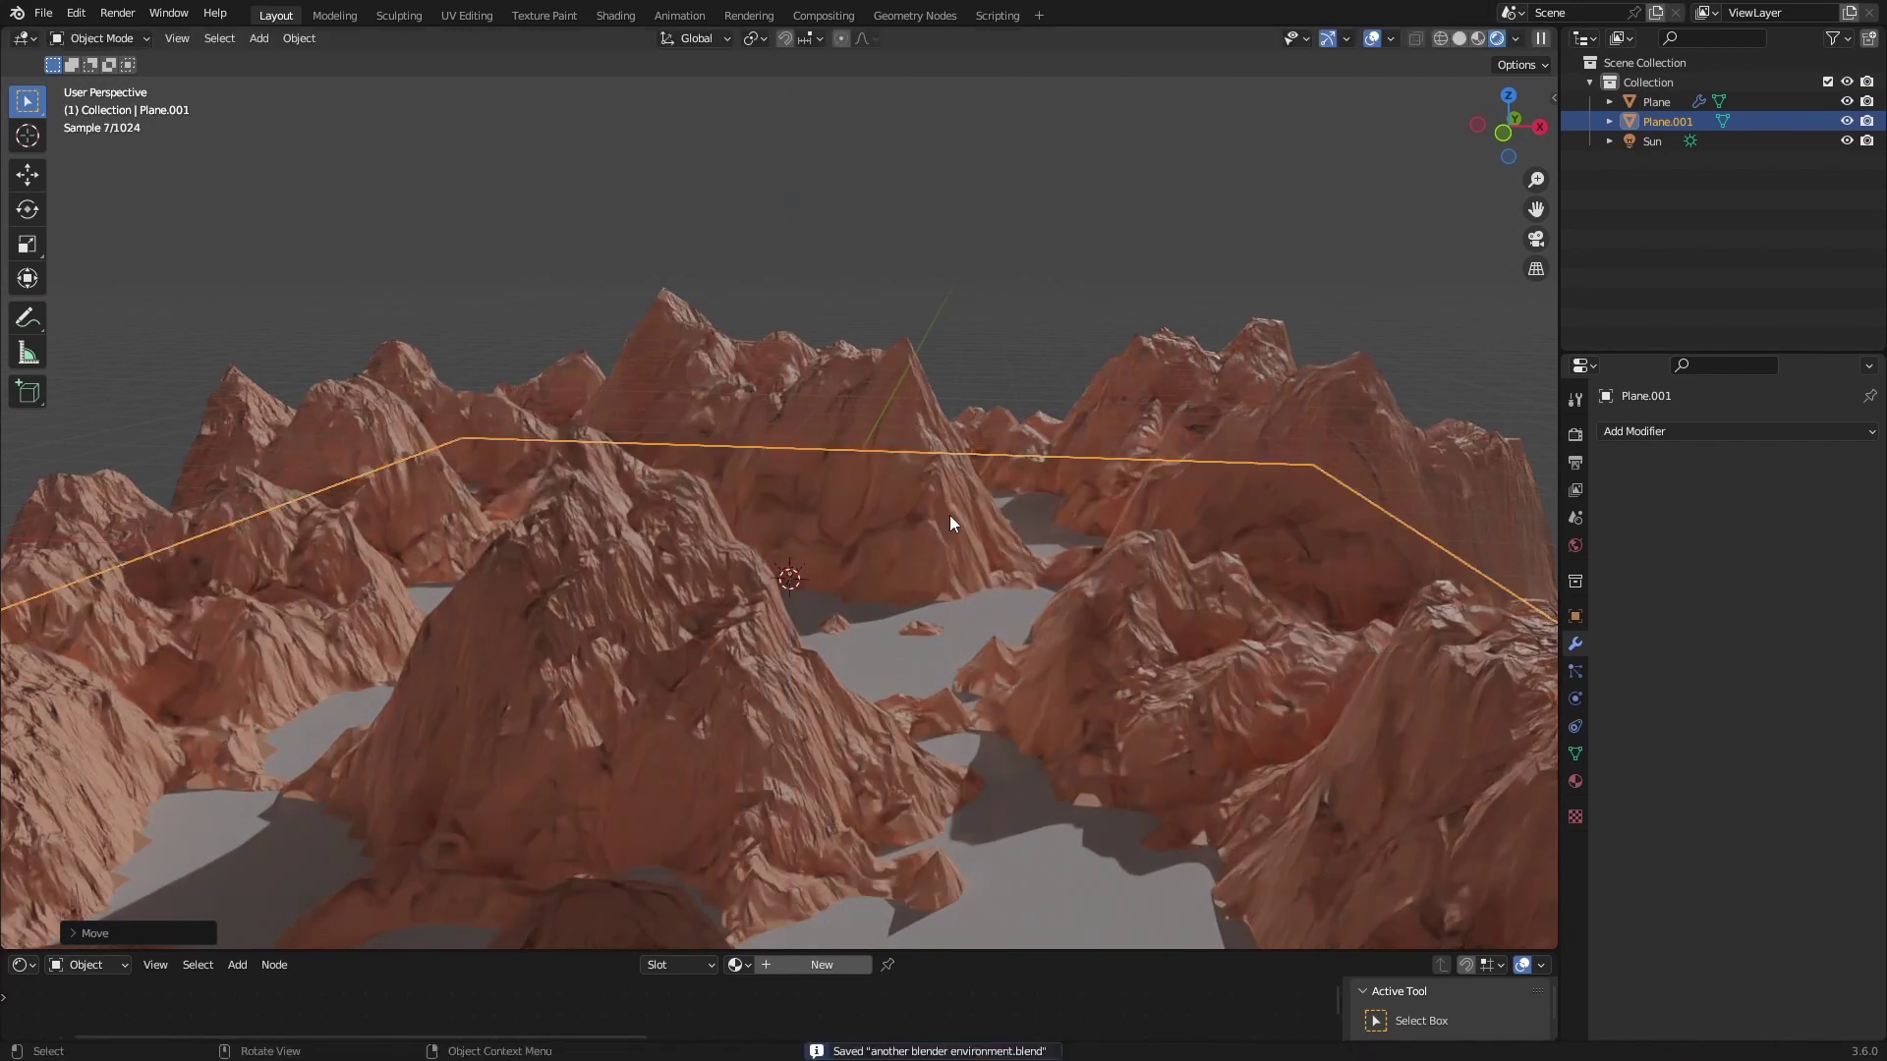
# - Create a new material named Water on the new plane
pyautogui.scroll(3, 950, 515)
pyautogui.click(1062, 343)
pyautogui.moveTo(1062, 343); pyautogui.dragTo(956, 411, button='middle')
pyautogui.click(606, 653)
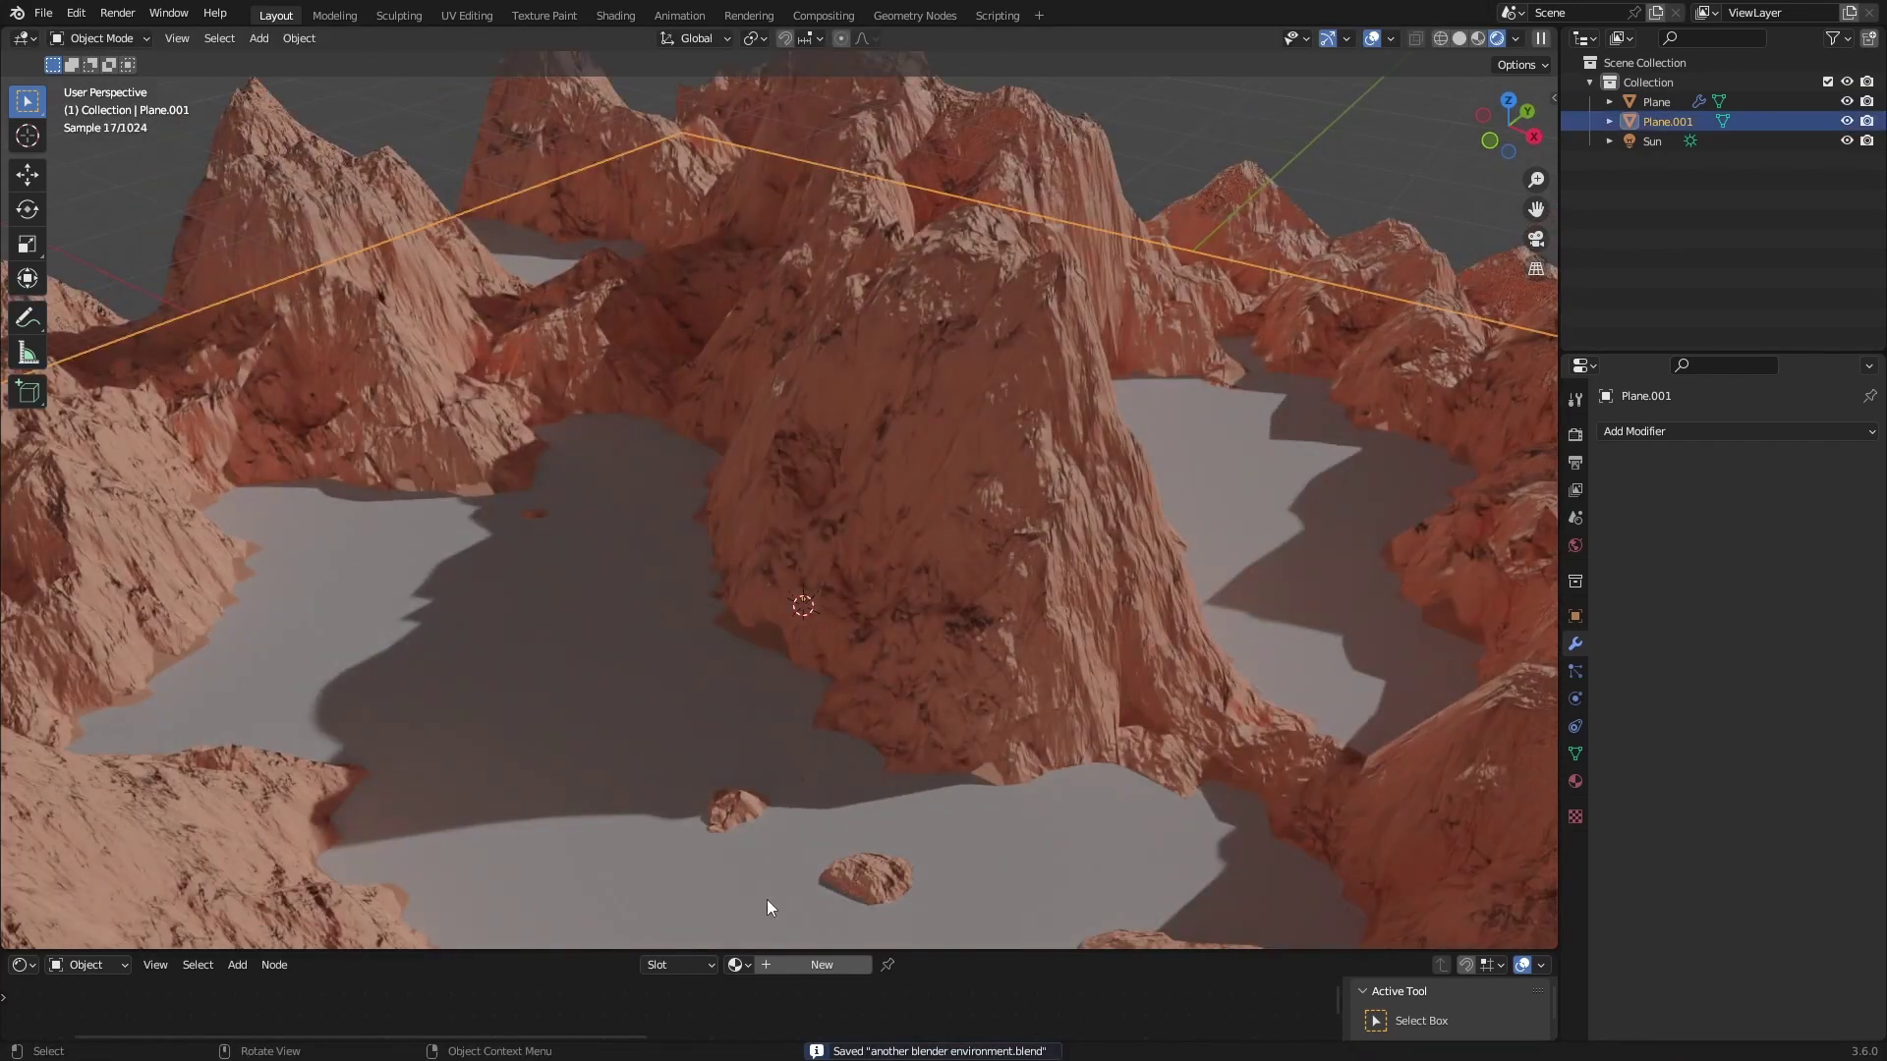
pyautogui.click(807, 967)
pyautogui.doubleClick(816, 965)
pyautogui.write('Water')
pyautogui.press('Return')
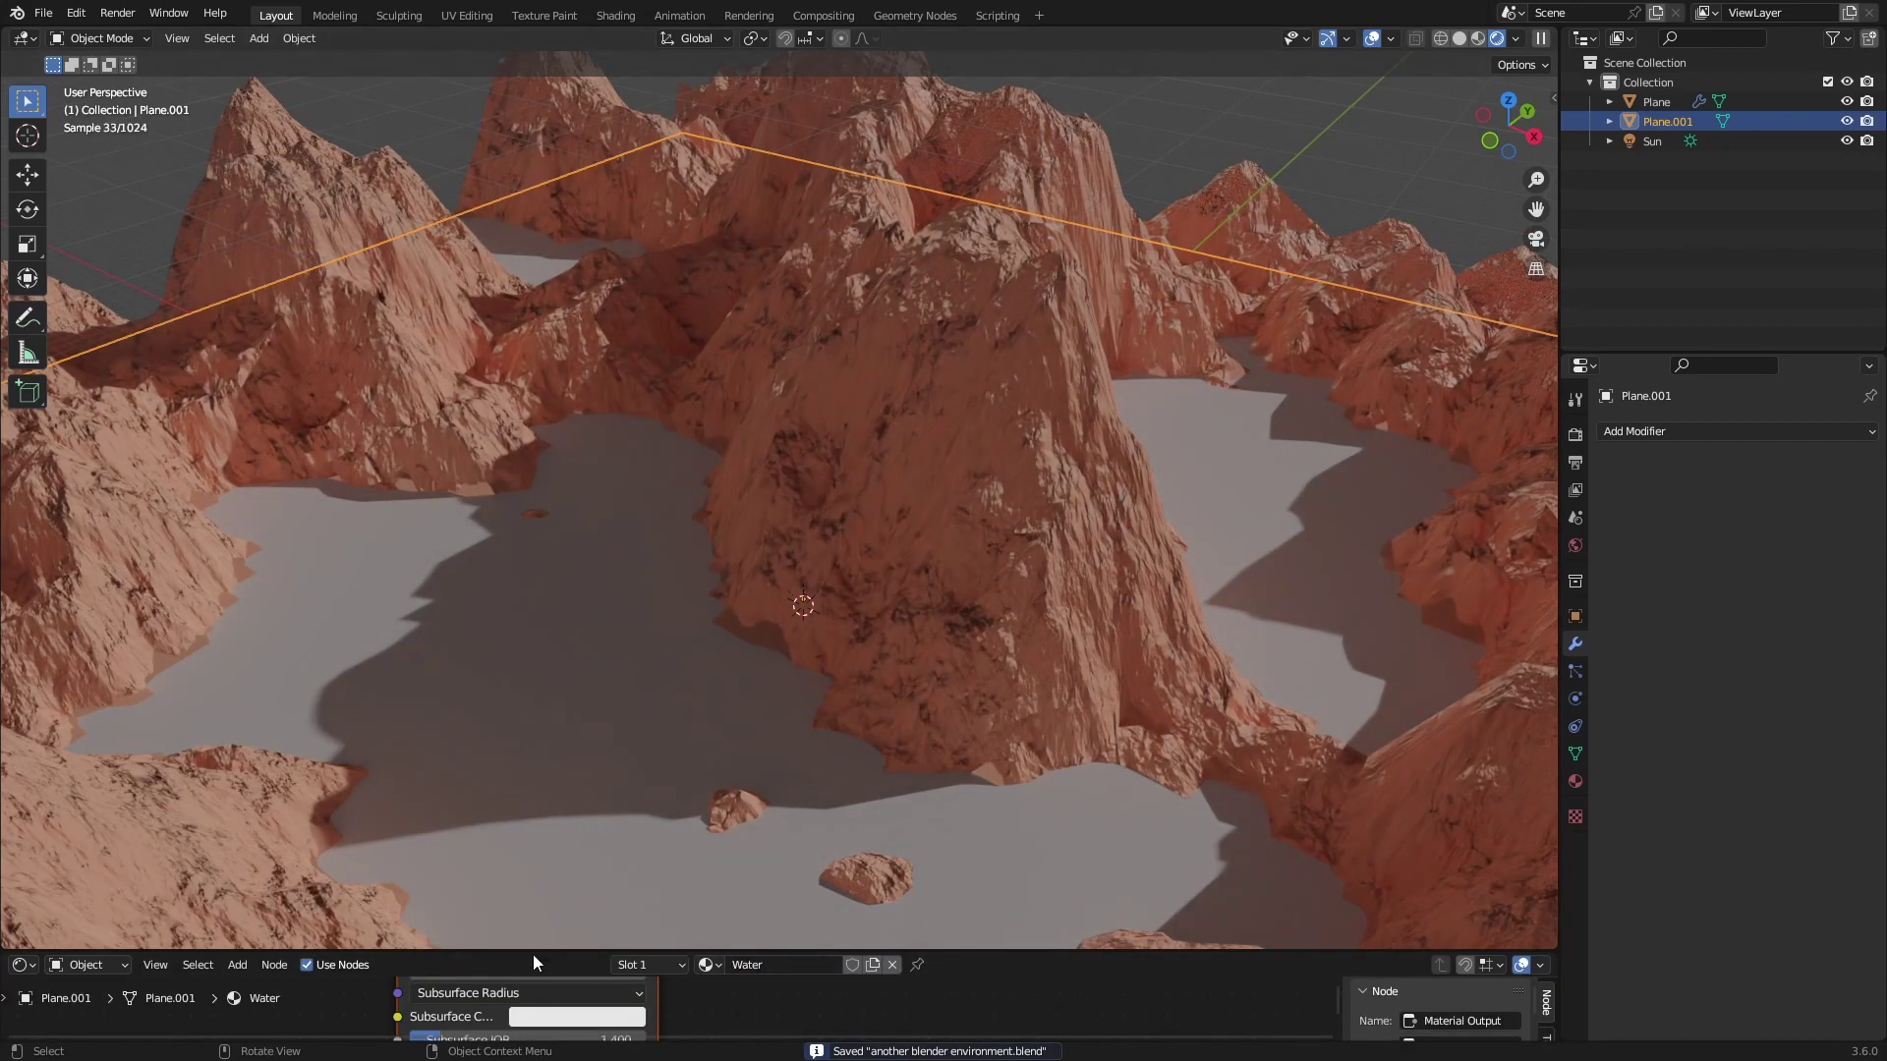
# - Enlarge the node editor and add a Bump node connected to the Principled BSDF's Normal input
pyautogui.moveTo(532, 951); pyautogui.dragTo(535, 520)
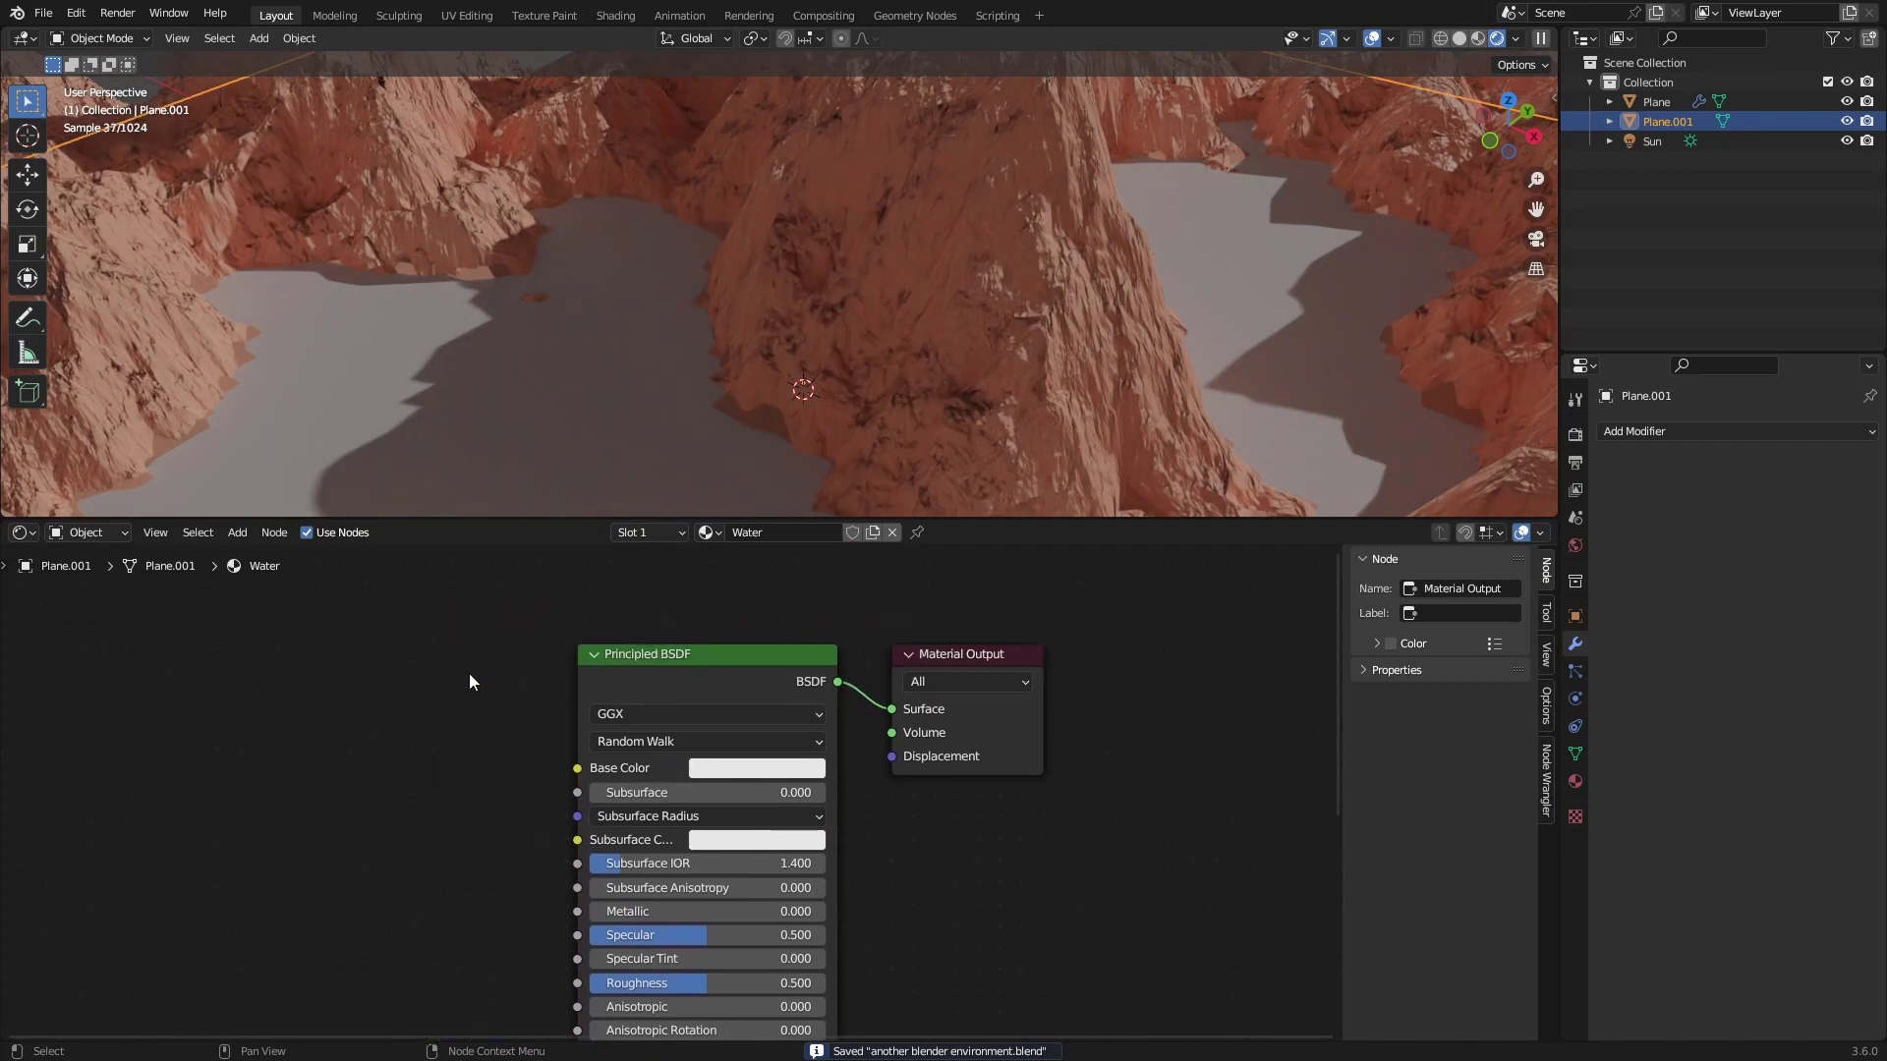
pyautogui.hotkey('shift', 'a')
pyautogui.write('bum')
pyautogui.press('Return')
pyautogui.click(420, 788)
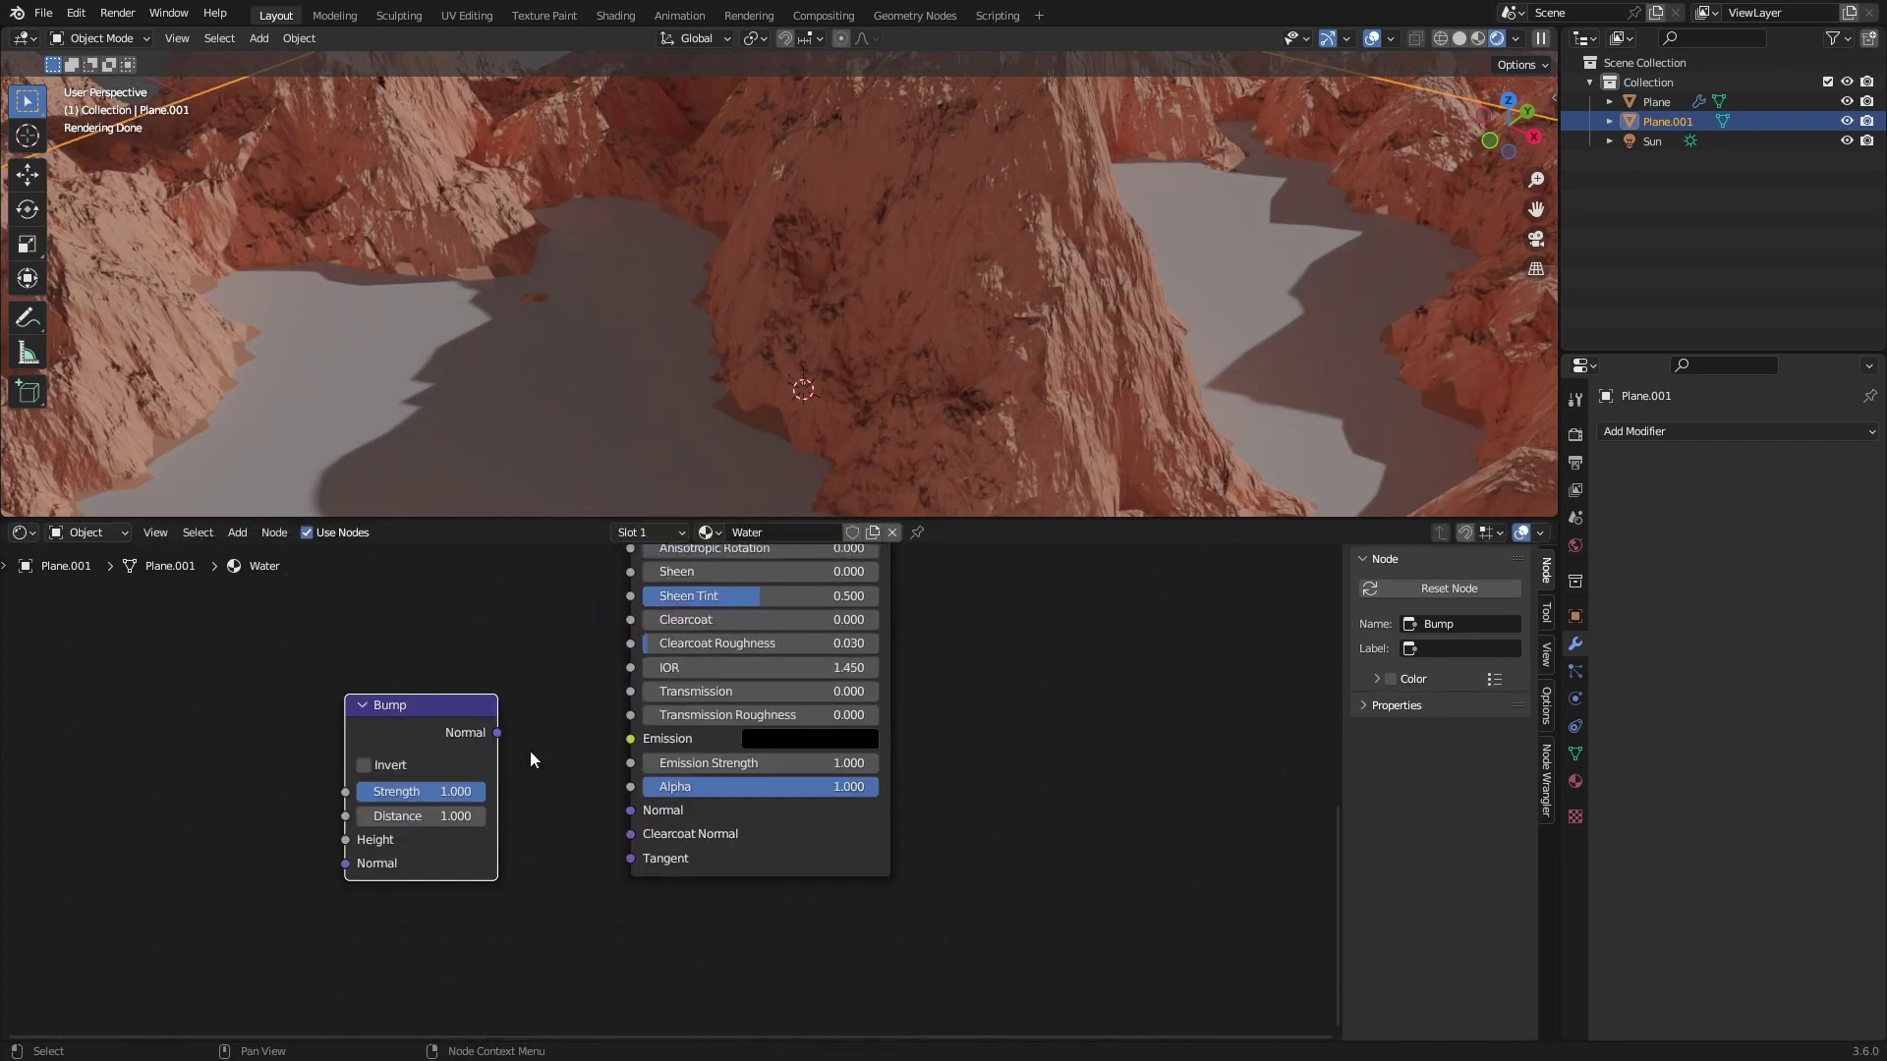
pyautogui.moveTo(460, 727); pyautogui.dragTo(538, 715)
# - Save the file and raise the water plane slightly along Z
pyautogui.hotkey('ctrl', 's')
pyautogui.scroll(2, 804, 390)
pyautogui.press('g')
pyautogui.press('z')
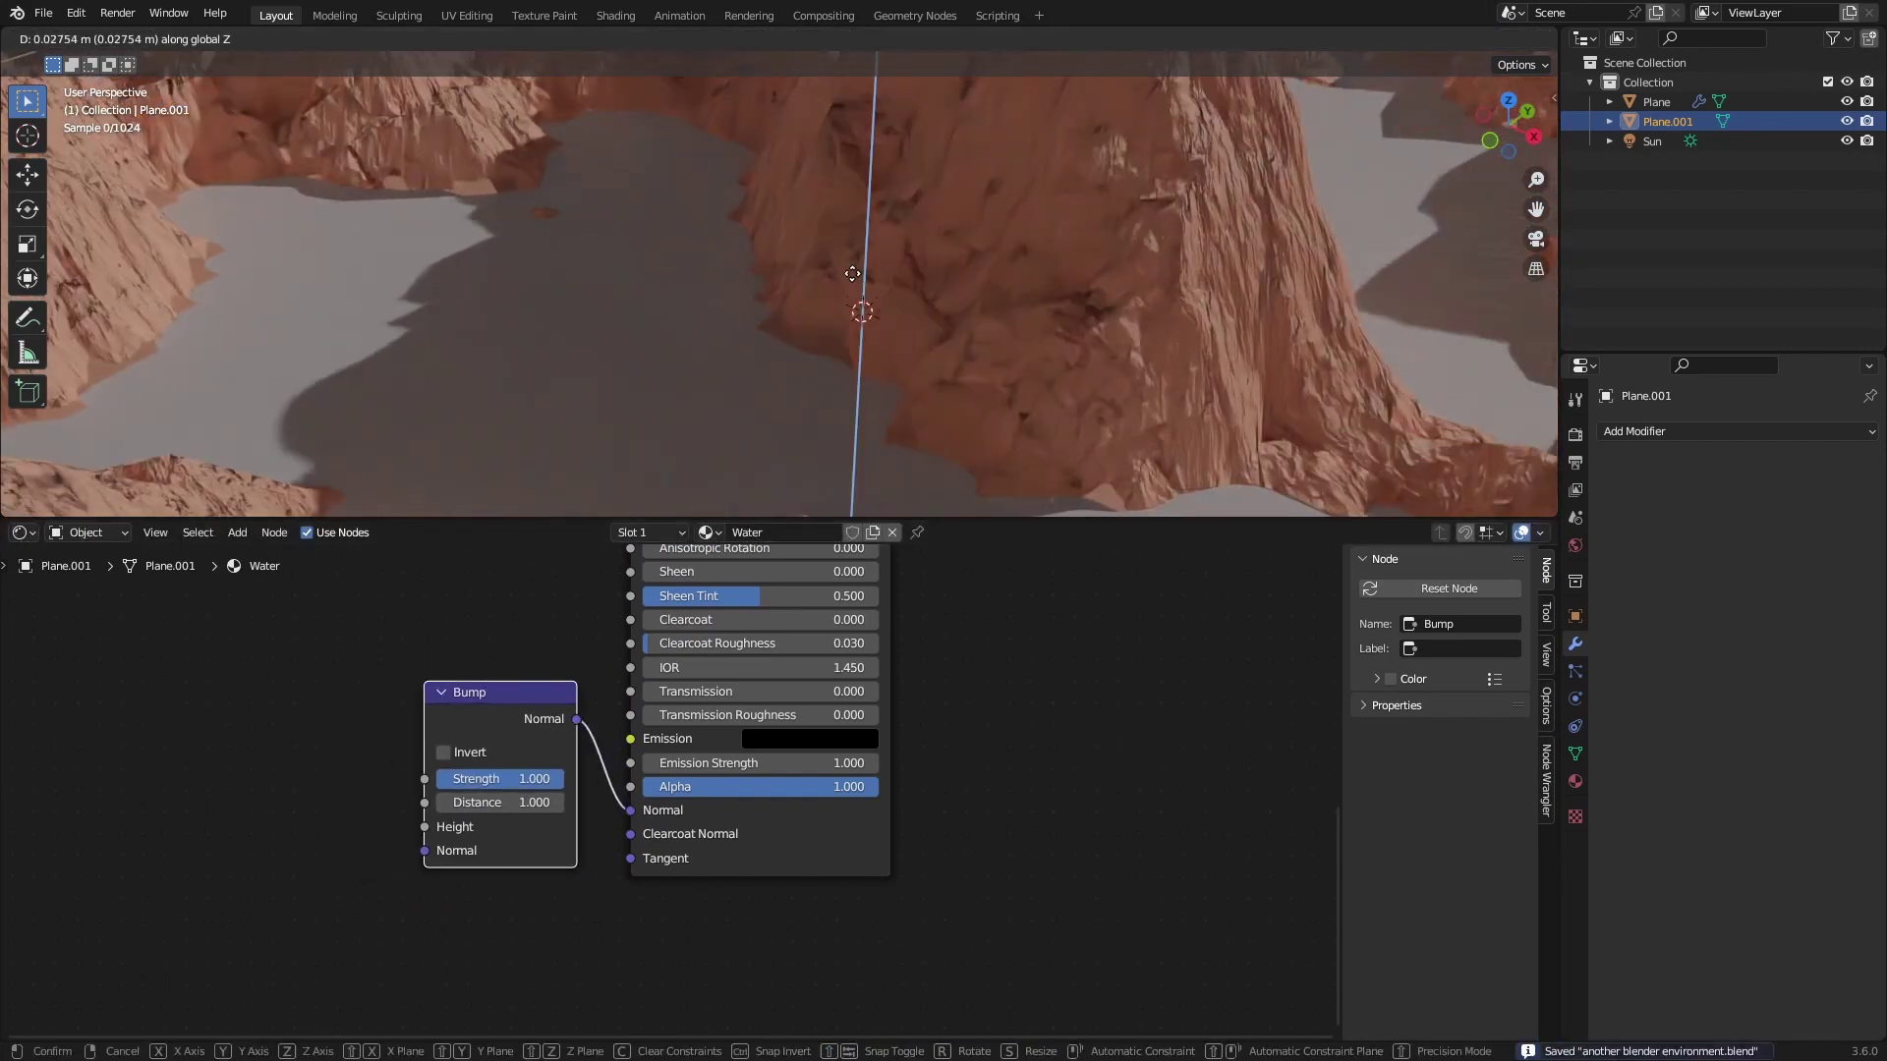
pyautogui.click(833, 242)
# - Add a Musgrave Texture node and connect its Height output to the Bump node's Height input
pyautogui.moveTo(406, 692); pyautogui.dragTo(502, 693, button='middle')
pyautogui.moveTo(694, 681); pyautogui.dragTo(682, 711, button='middle')
pyautogui.hotkey('shift', 'a')
pyautogui.click(404, 685)
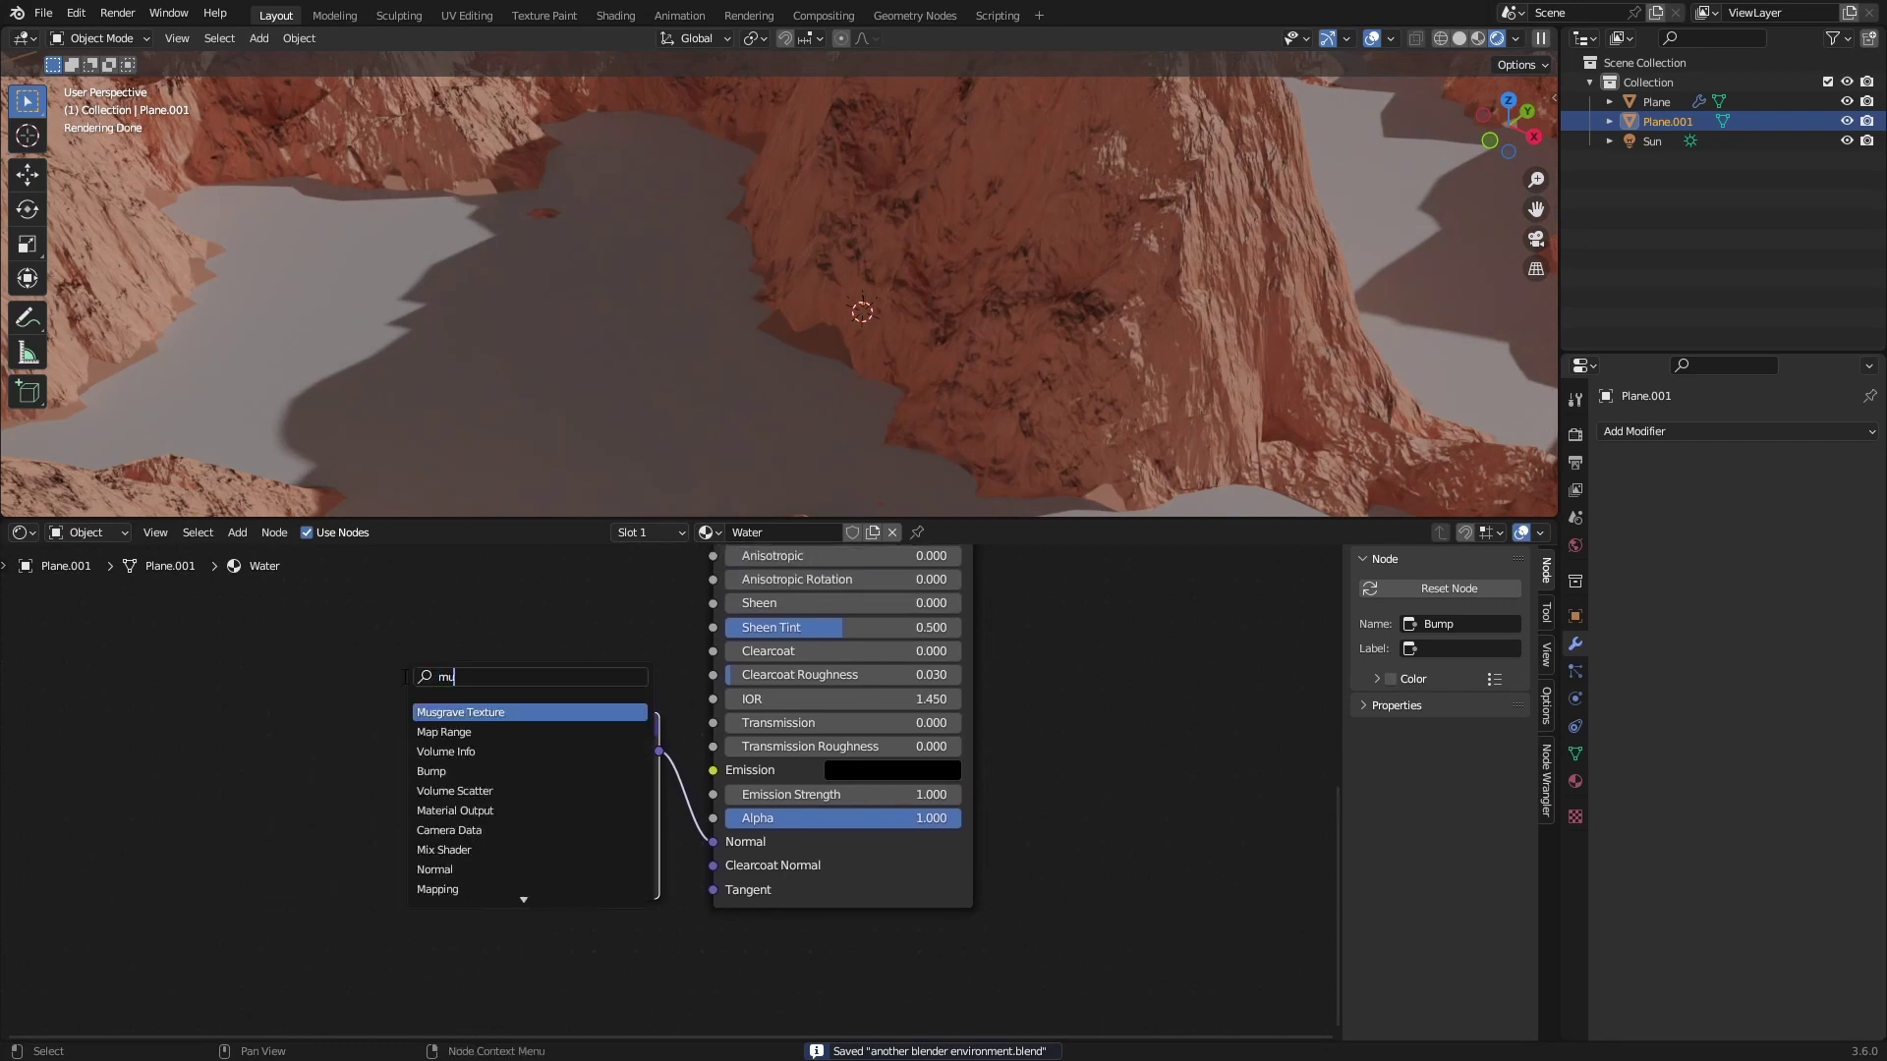
pyautogui.click(458, 722)
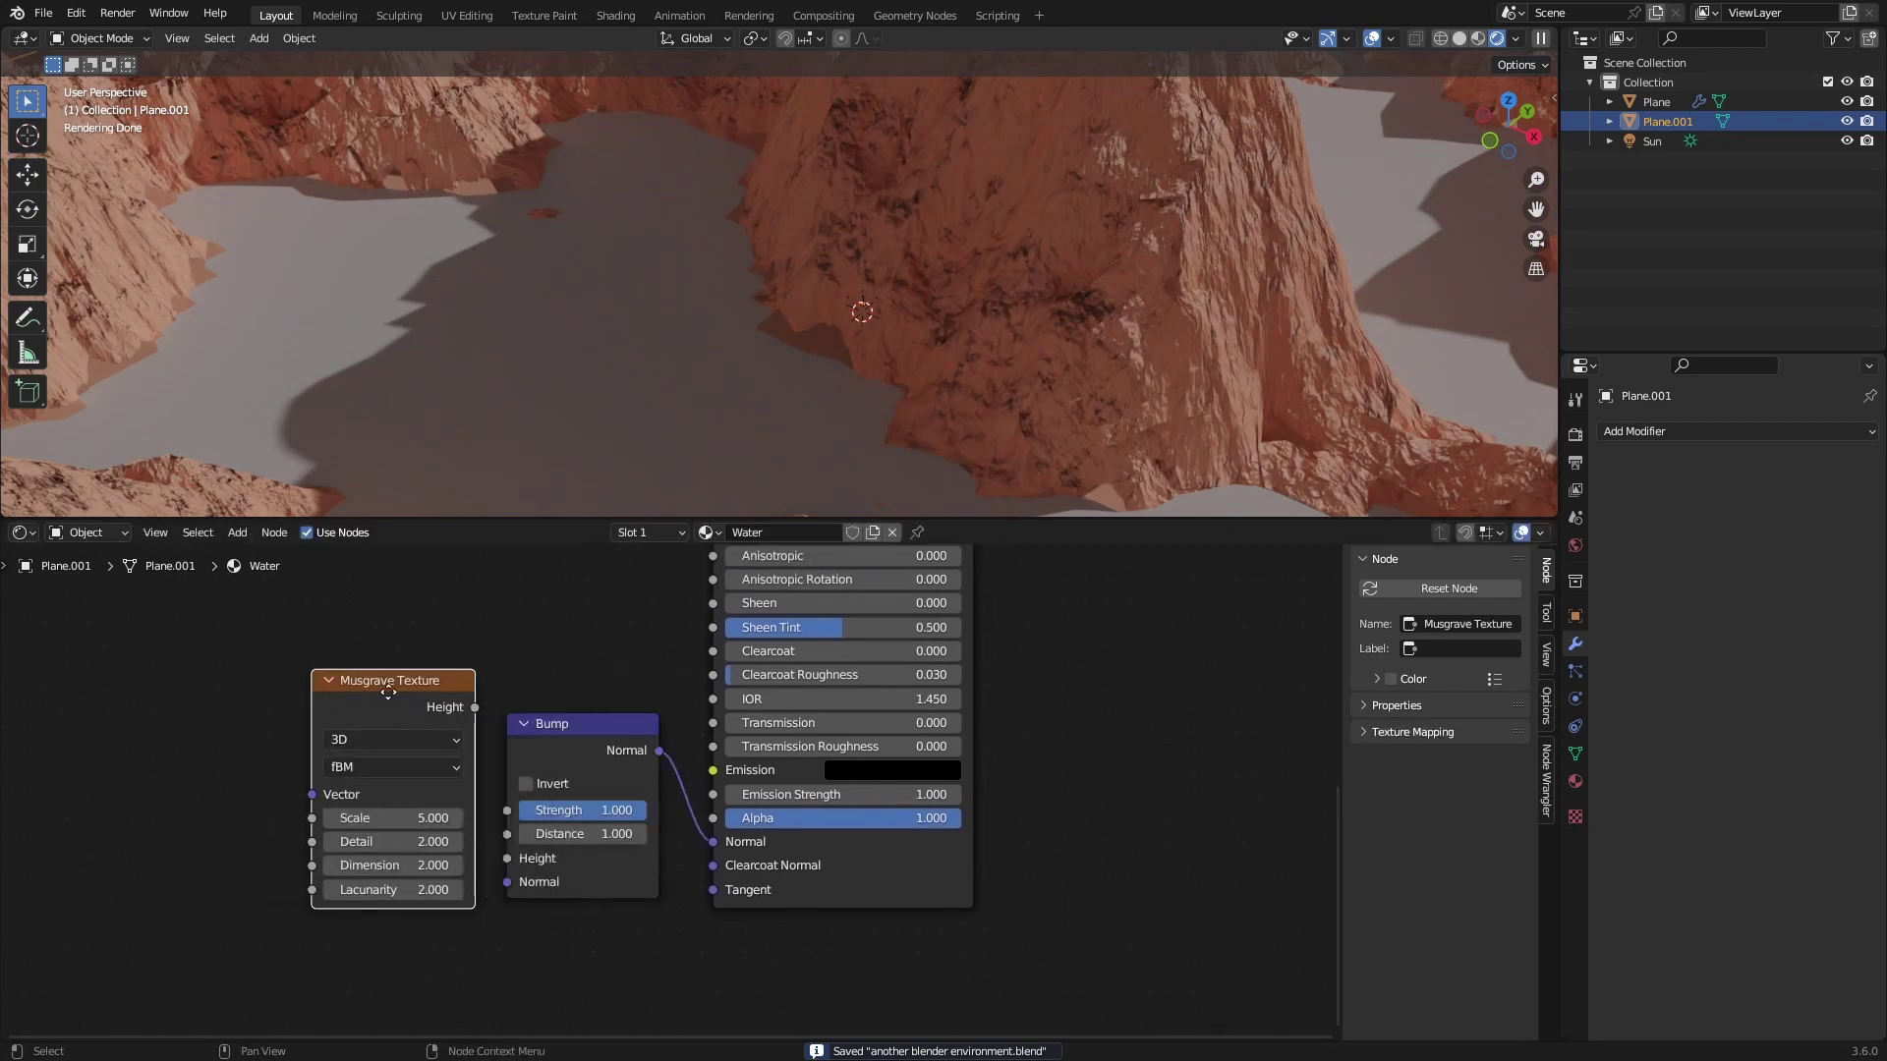
pyautogui.click(352, 759)
pyautogui.moveTo(450, 717); pyautogui.dragTo(515, 859)
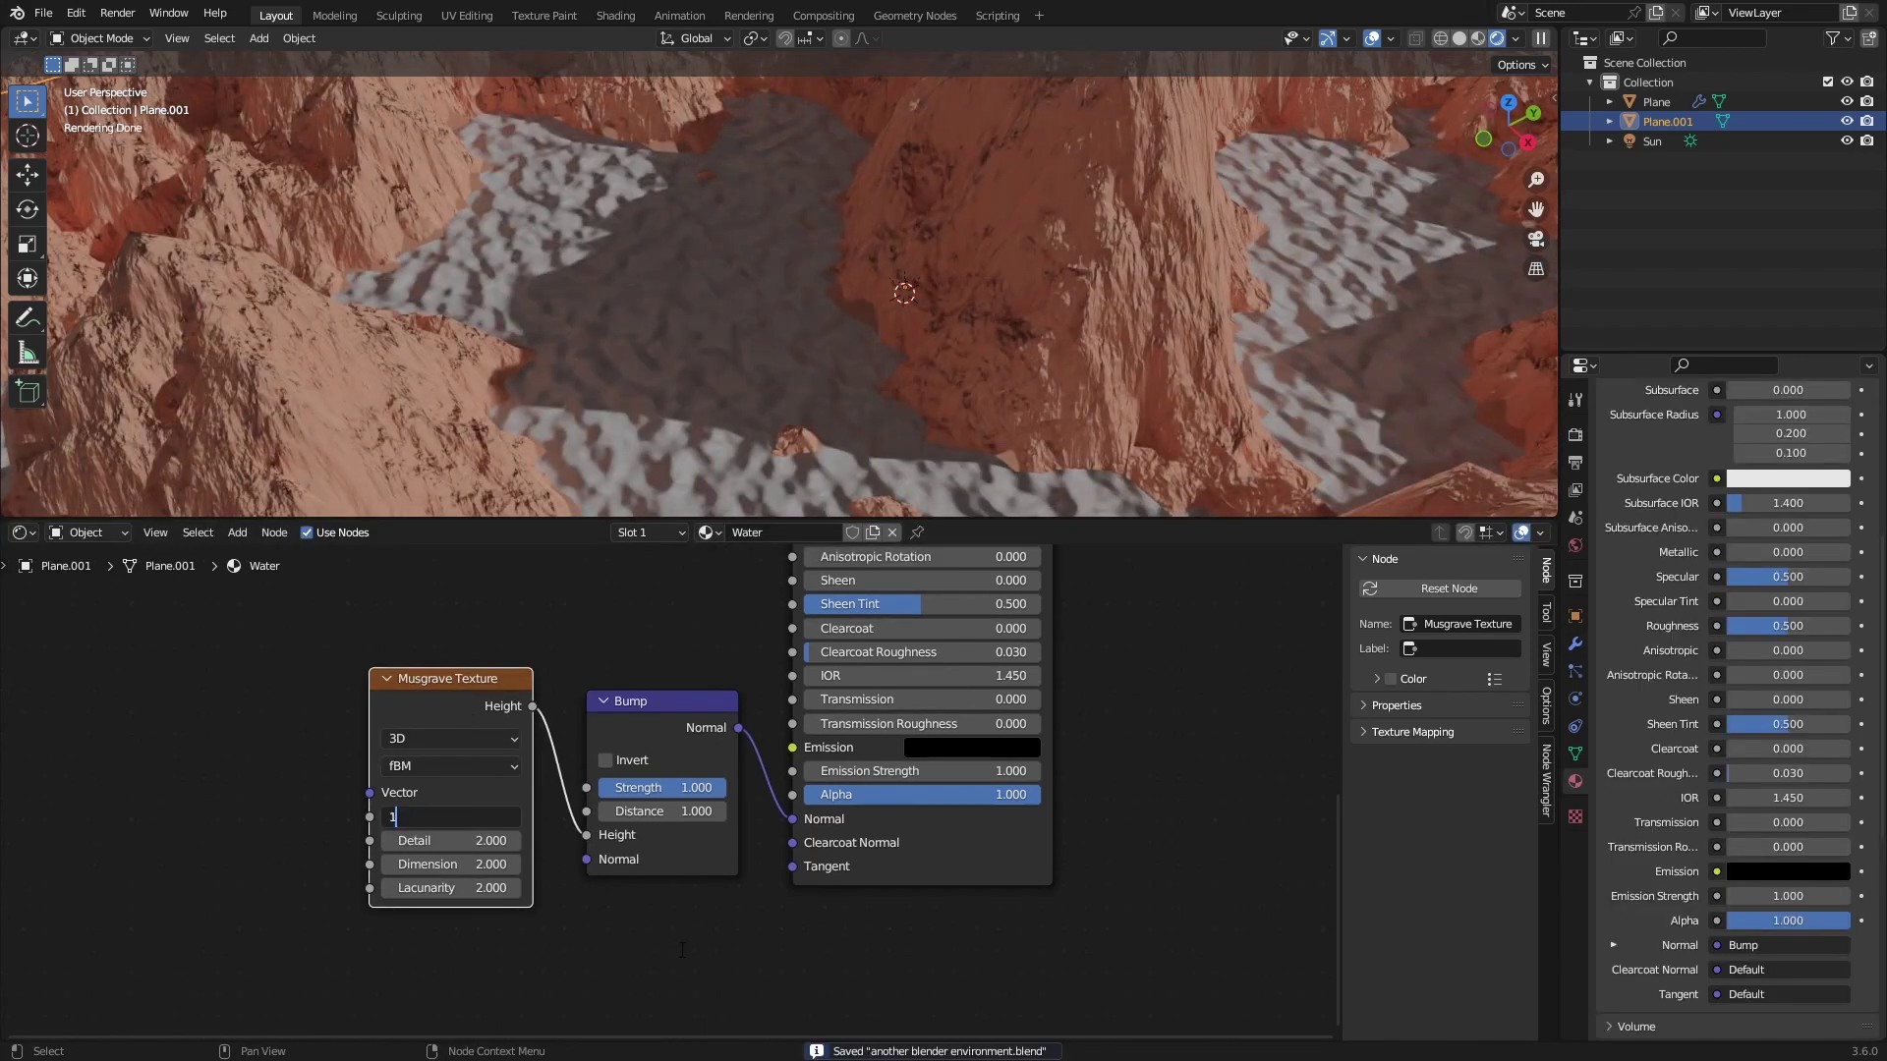
# - Set the Musgrave Texture's Scale to 100 and then 200, Detail to 15 and Dimension to 1
pyautogui.press('Return')
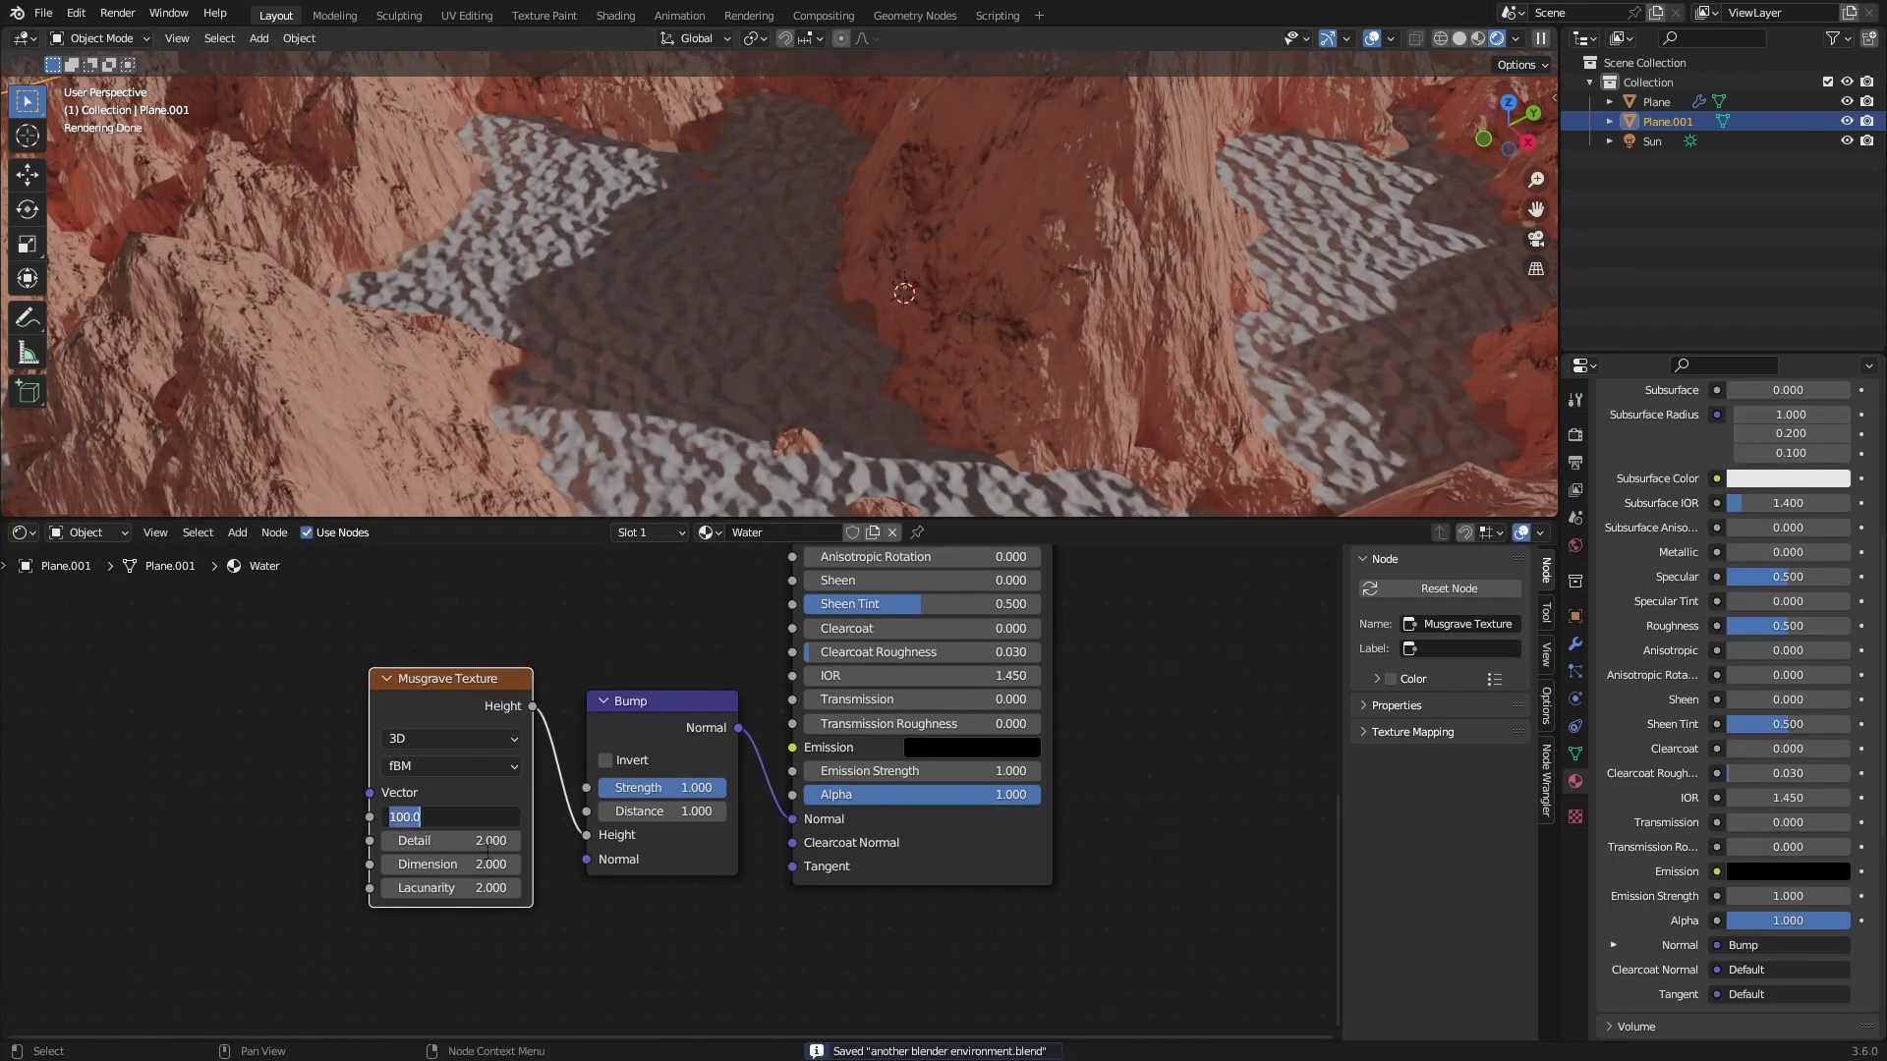
pyautogui.press('Return')
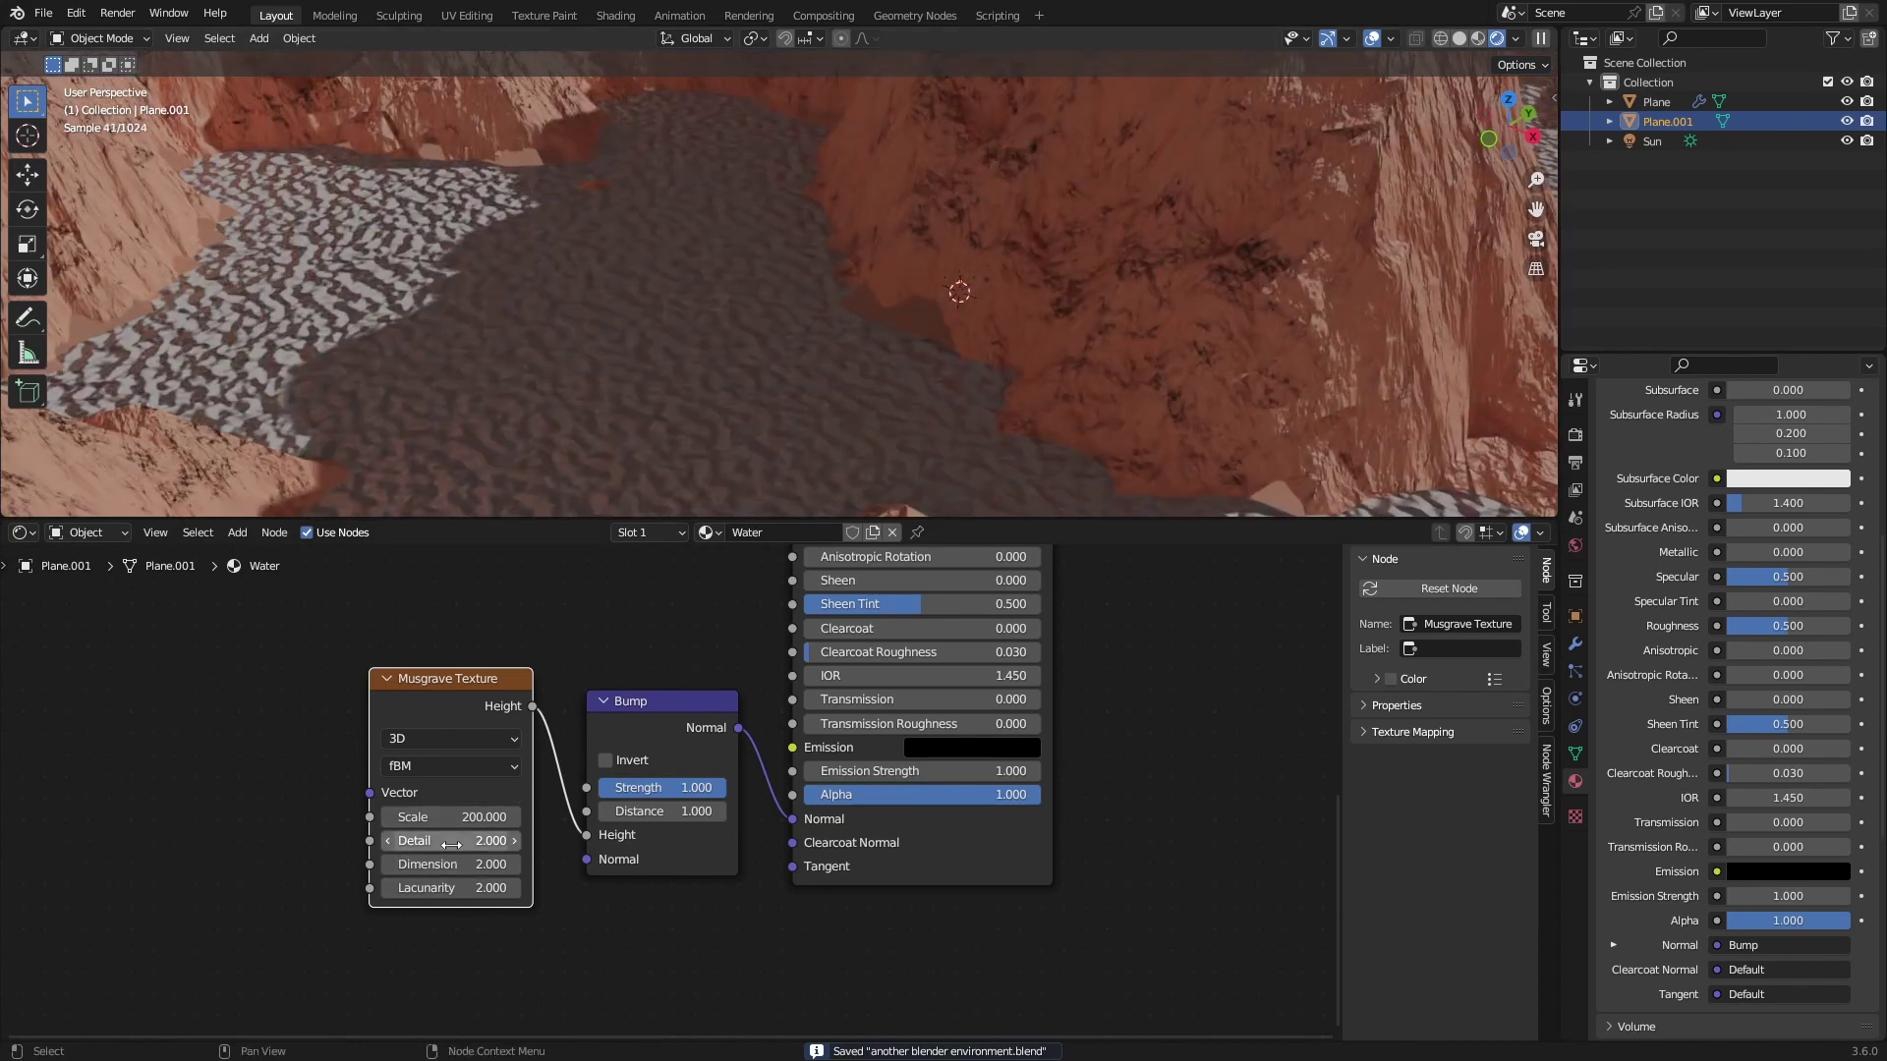
pyautogui.moveTo(451, 844); pyautogui.dragTo(551, 845)
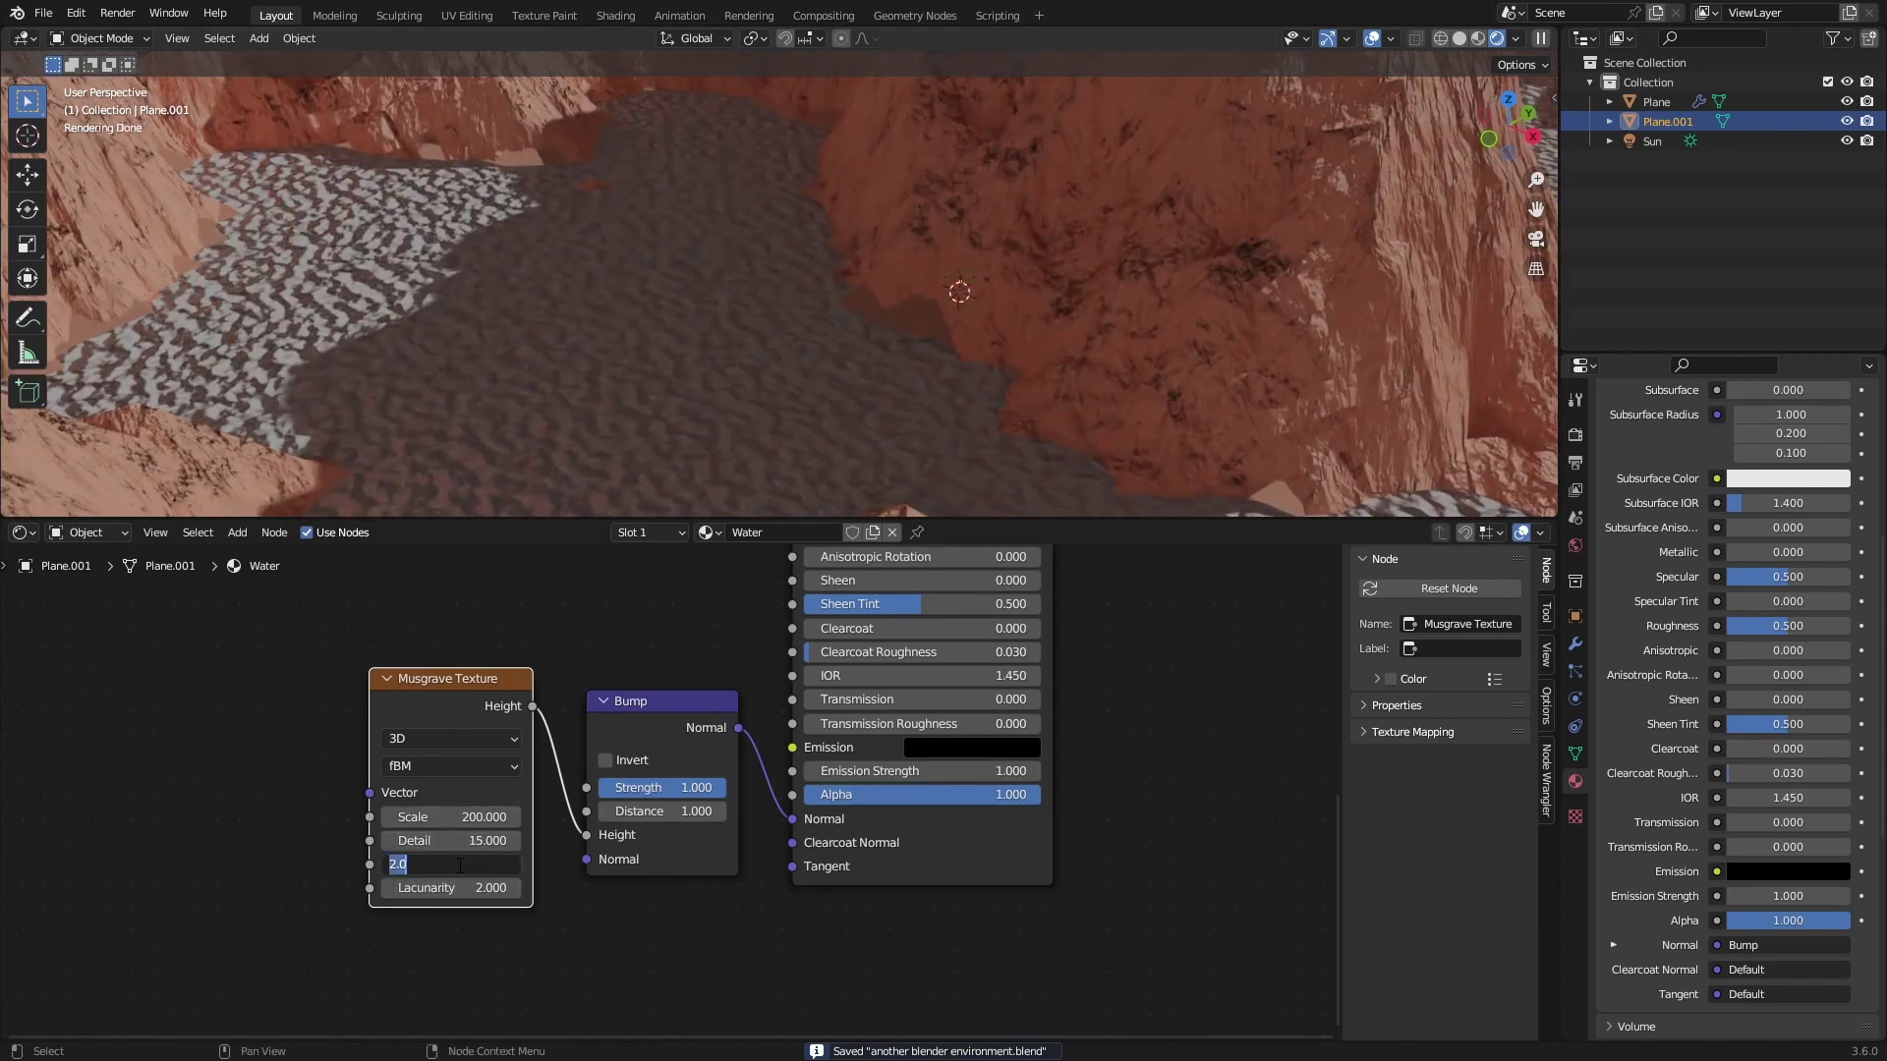
pyautogui.press('Return')
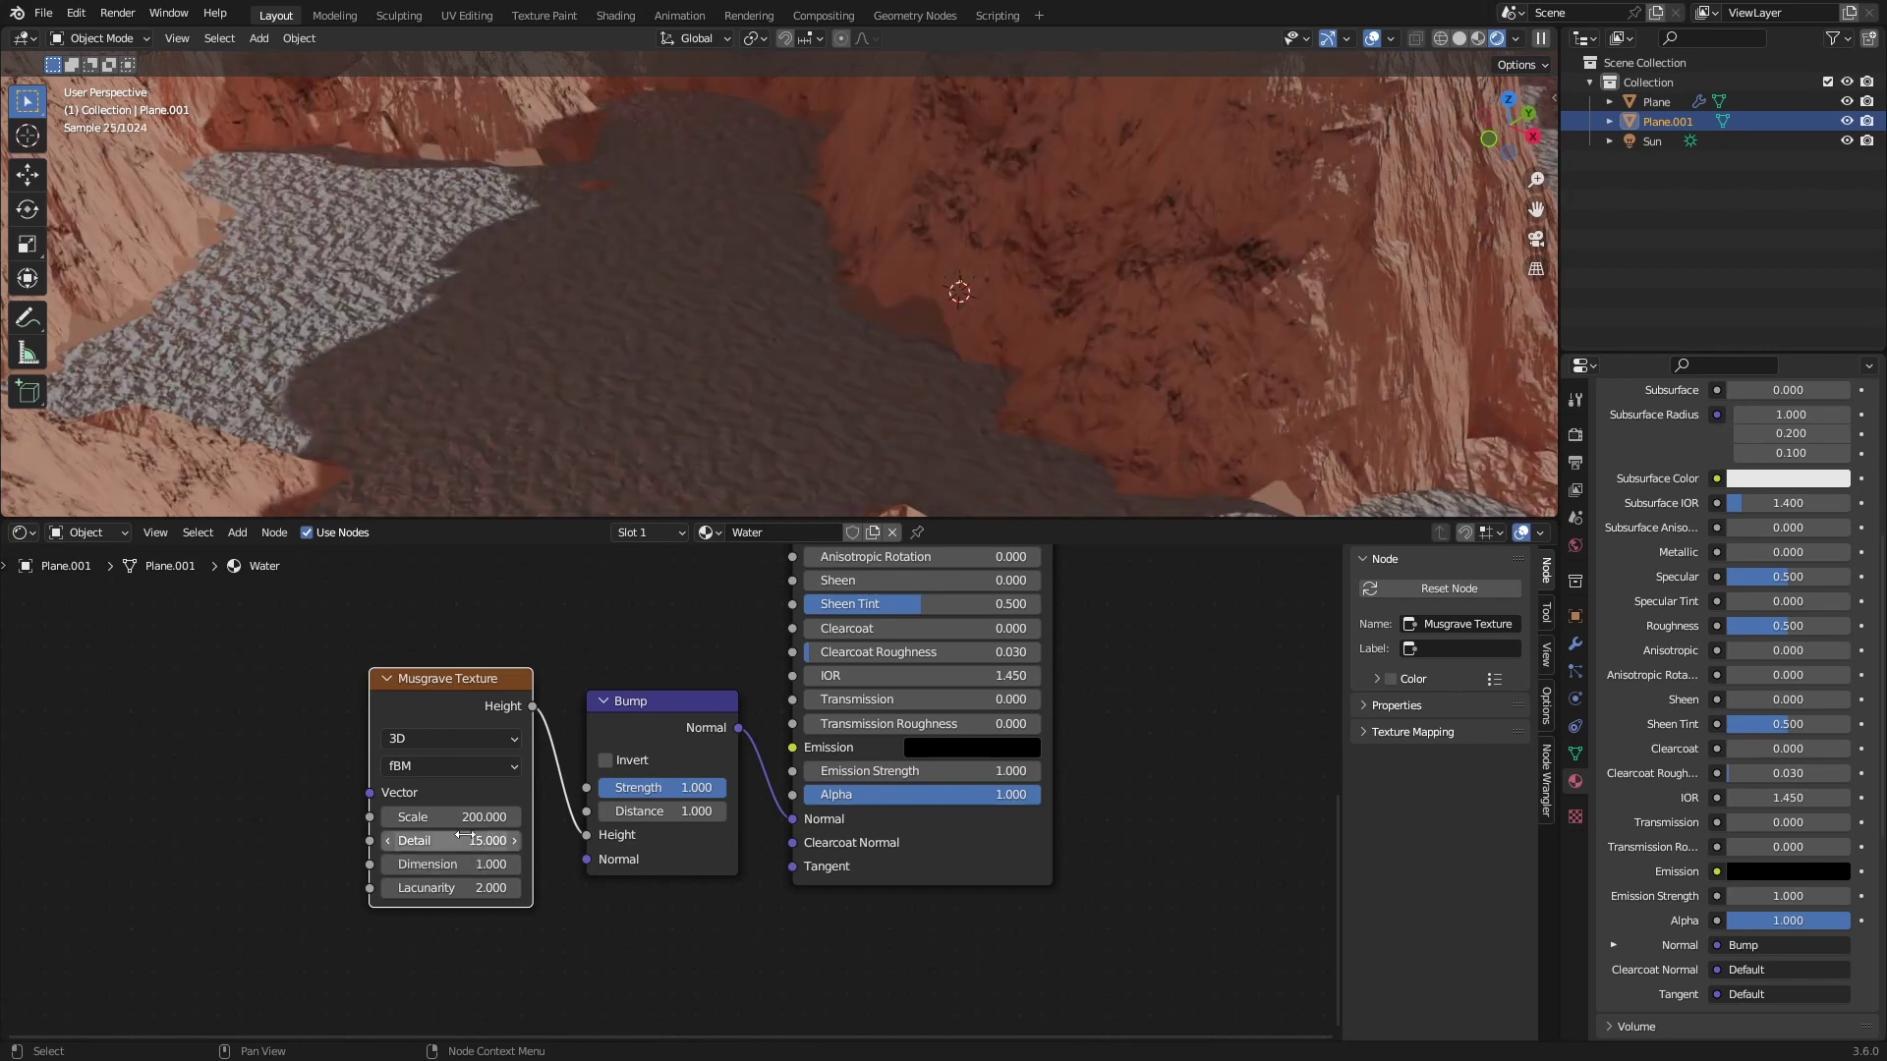
# - Reduce the Bump node's Strength to 0.25 and save the file
pyautogui.scroll(4, 665, 392)
pyautogui.keyDown('shift'); pyautogui.moveTo(665, 392); pyautogui.dragTo(1222, 481, button='middle'); pyautogui.keyUp('shift')
pyautogui.scroll(5, 669, 390)
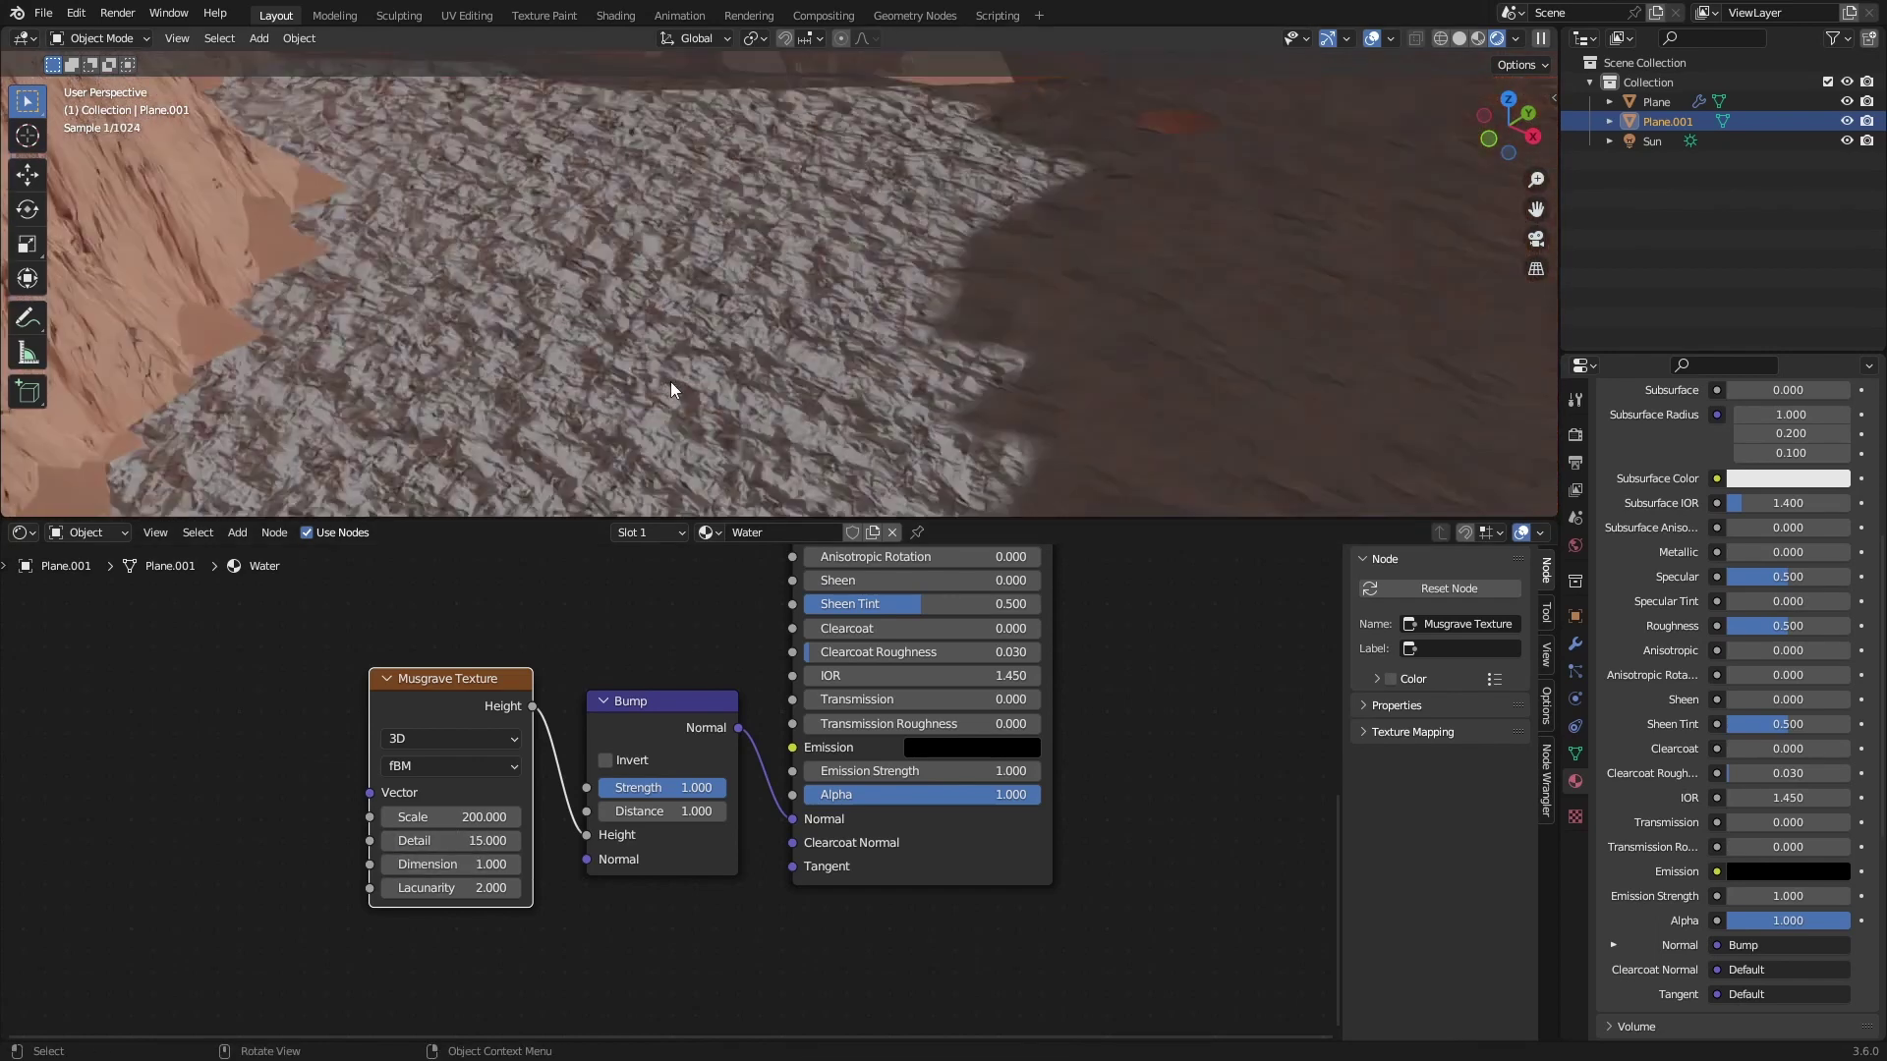
pyautogui.moveTo(678, 788); pyautogui.dragTo(603, 787)
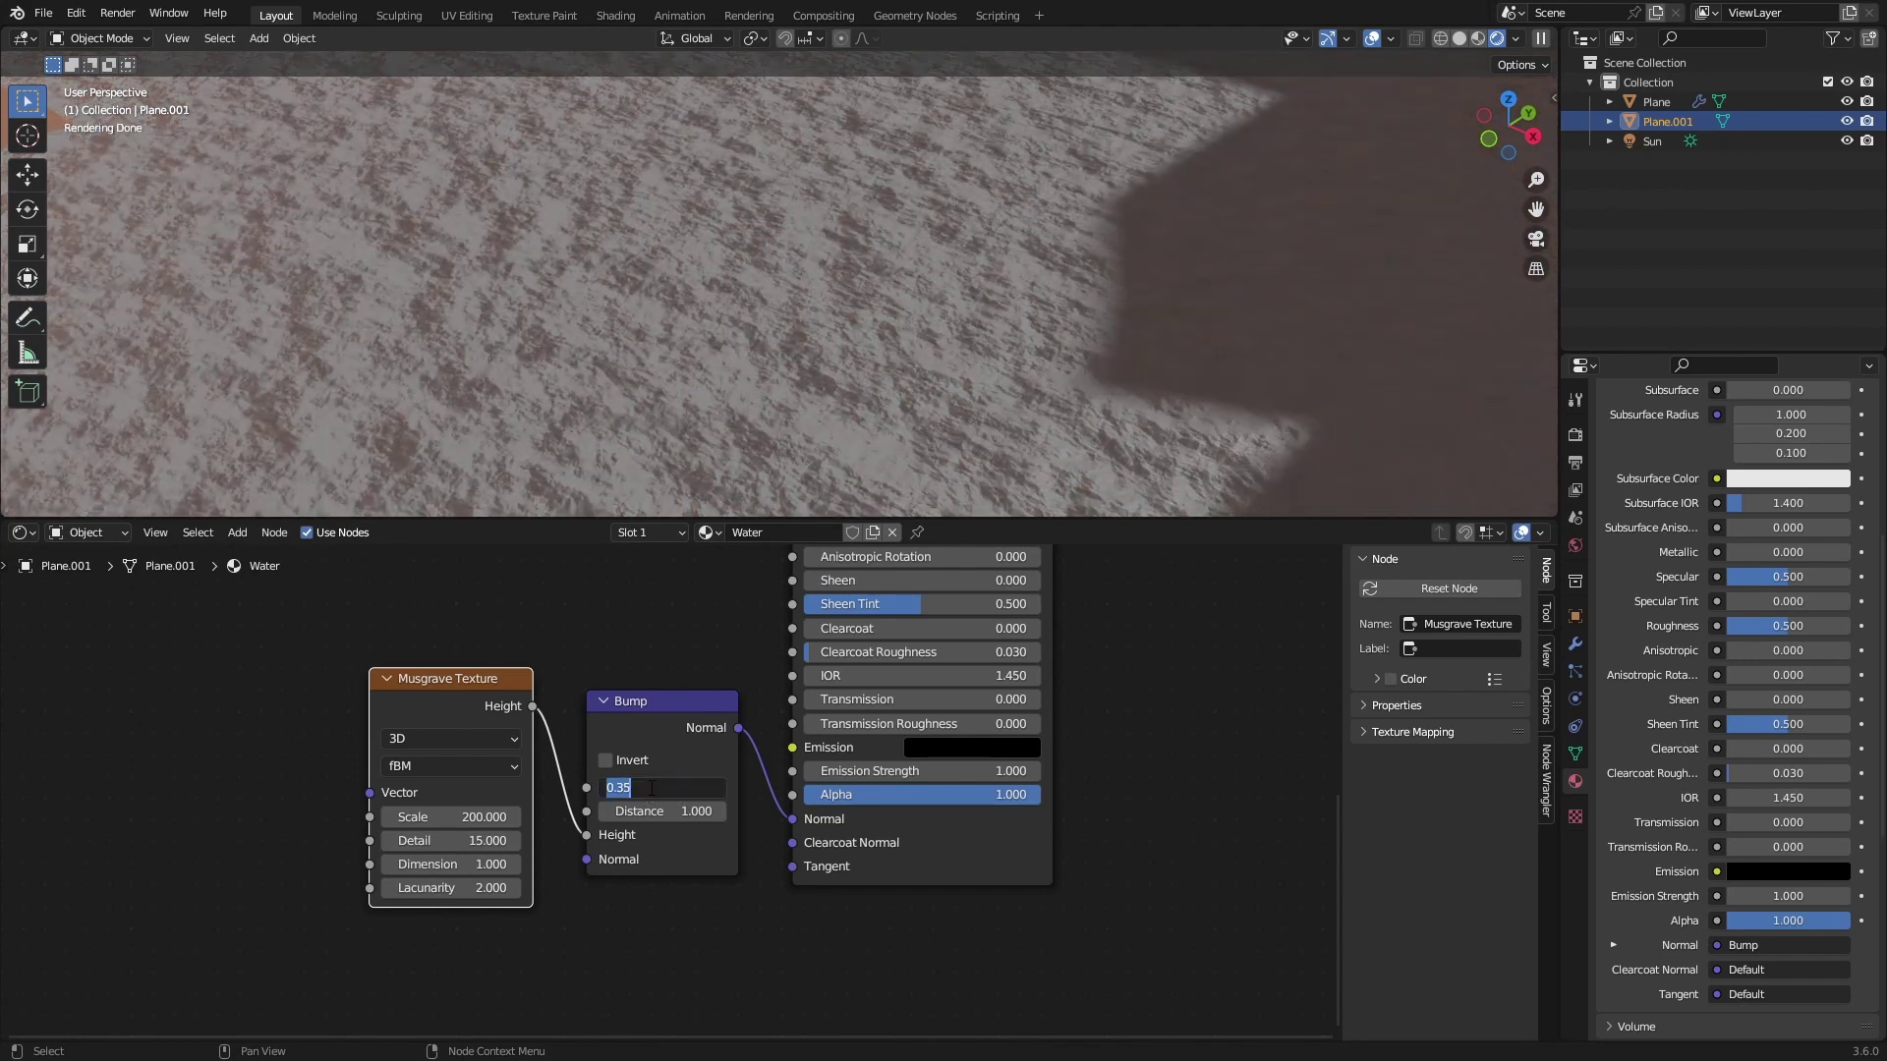
pyautogui.write('0.25')
pyautogui.press('Return')
pyautogui.hotkey('ctrl', 's')
pyautogui.scroll(-3, 751, 470)
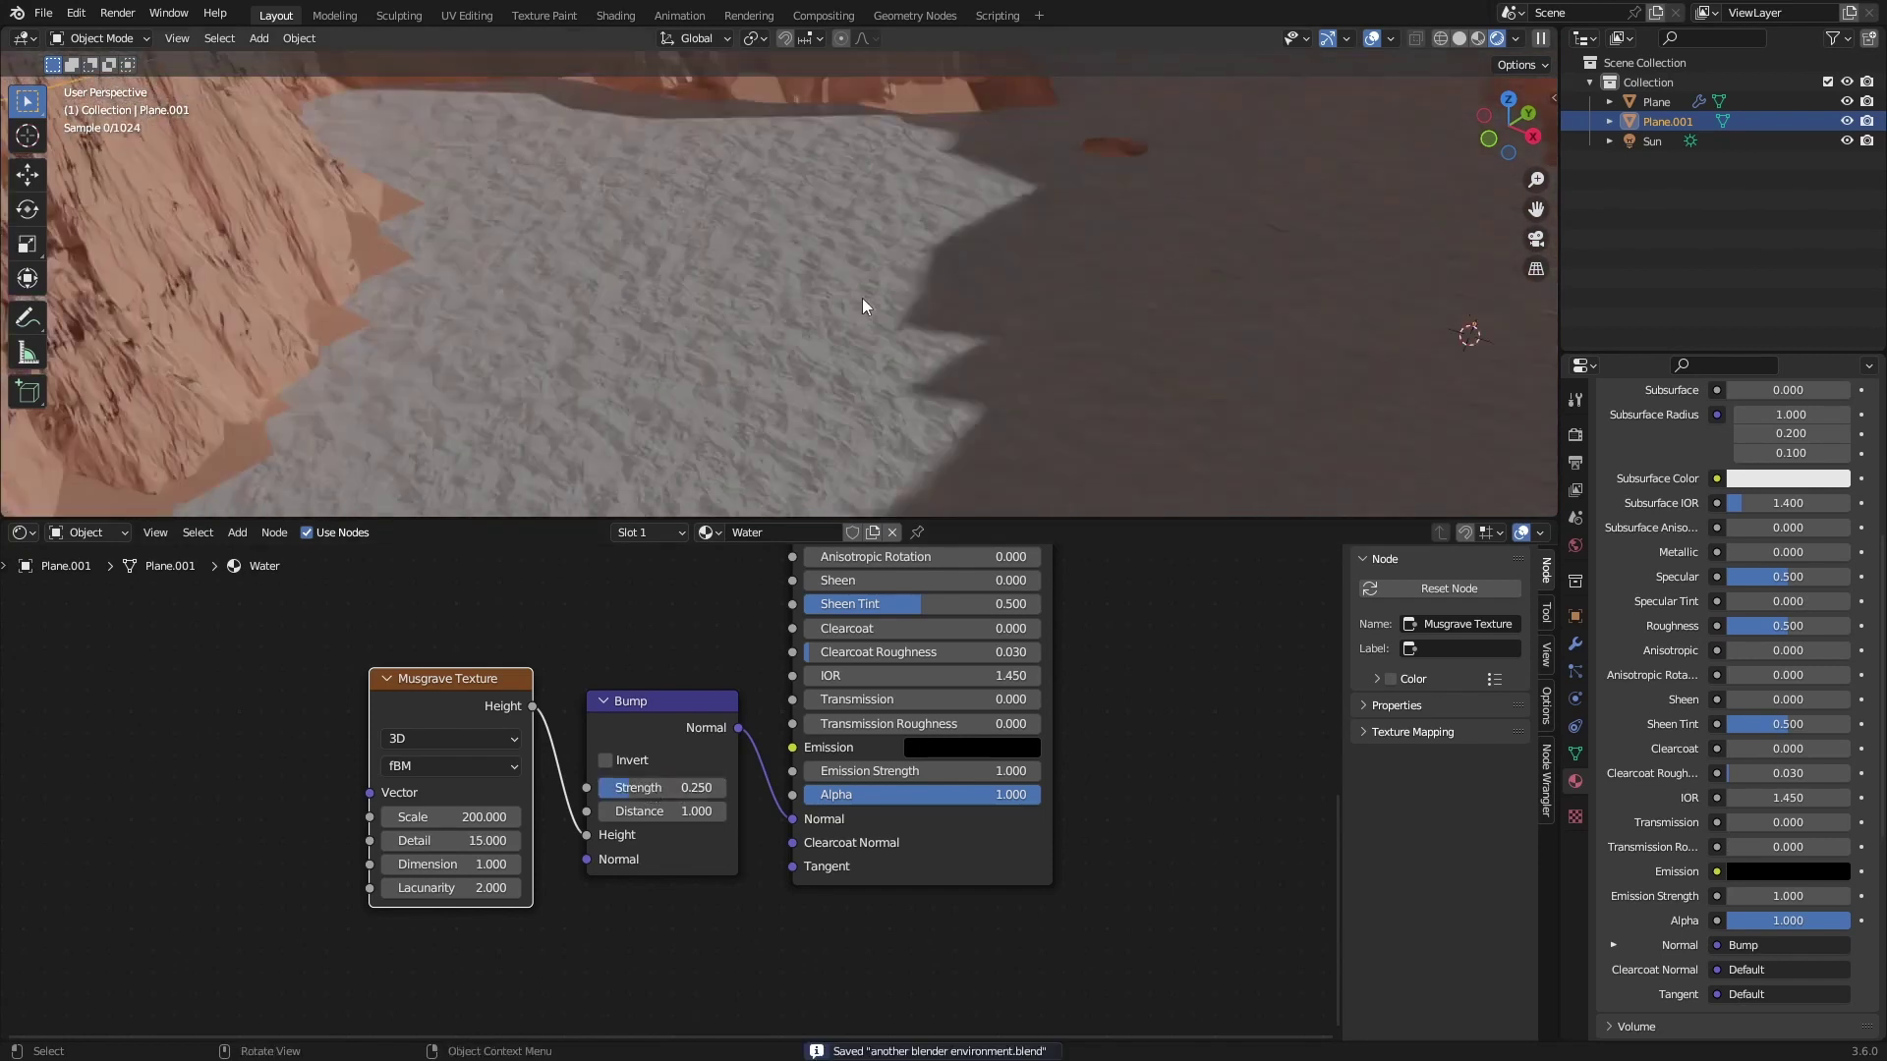
pyautogui.scroll(-6, 863, 298)
# - Set the Water material's Transmission to 1.000 and check the water between the rocks
pyautogui.moveTo(852, 659); pyautogui.dragTo(787, 822, button='middle')
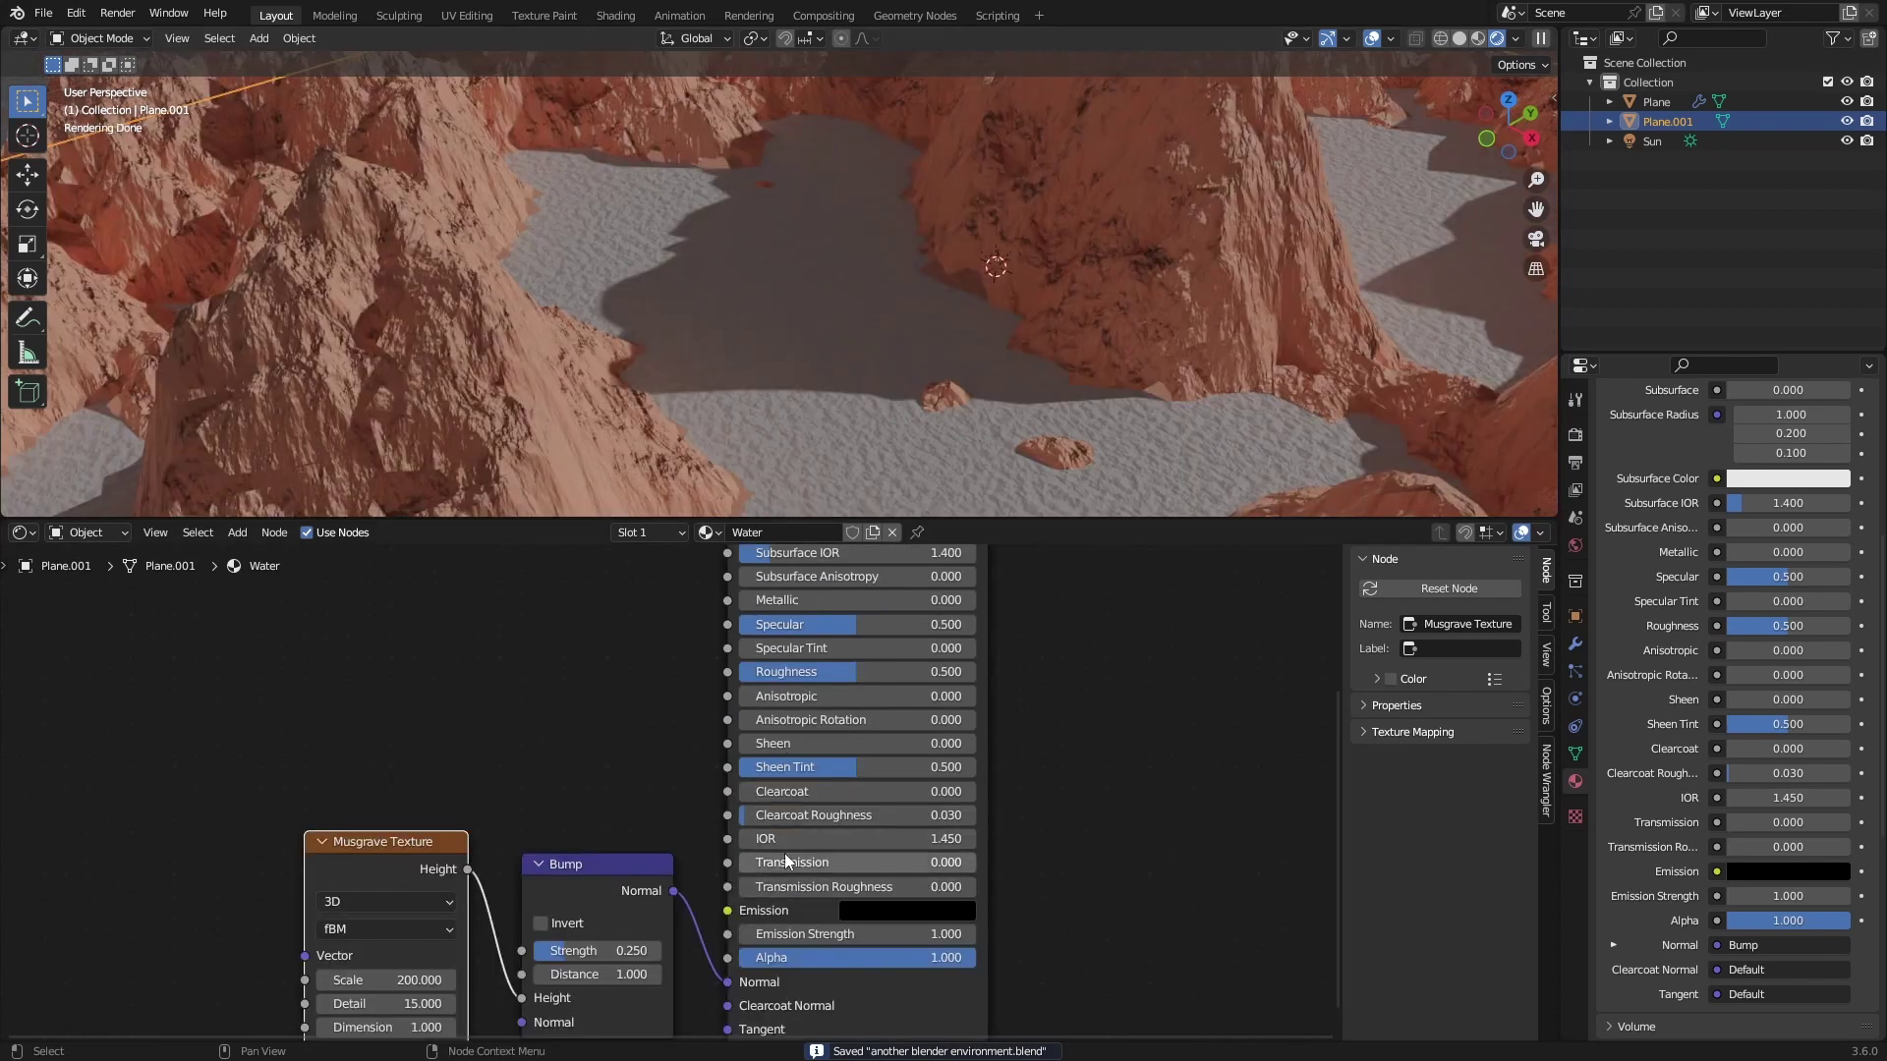
pyautogui.moveTo(785, 862); pyautogui.dragTo(976, 863)
pyautogui.moveTo(1112, 398); pyautogui.dragTo(936, 413, button='middle')
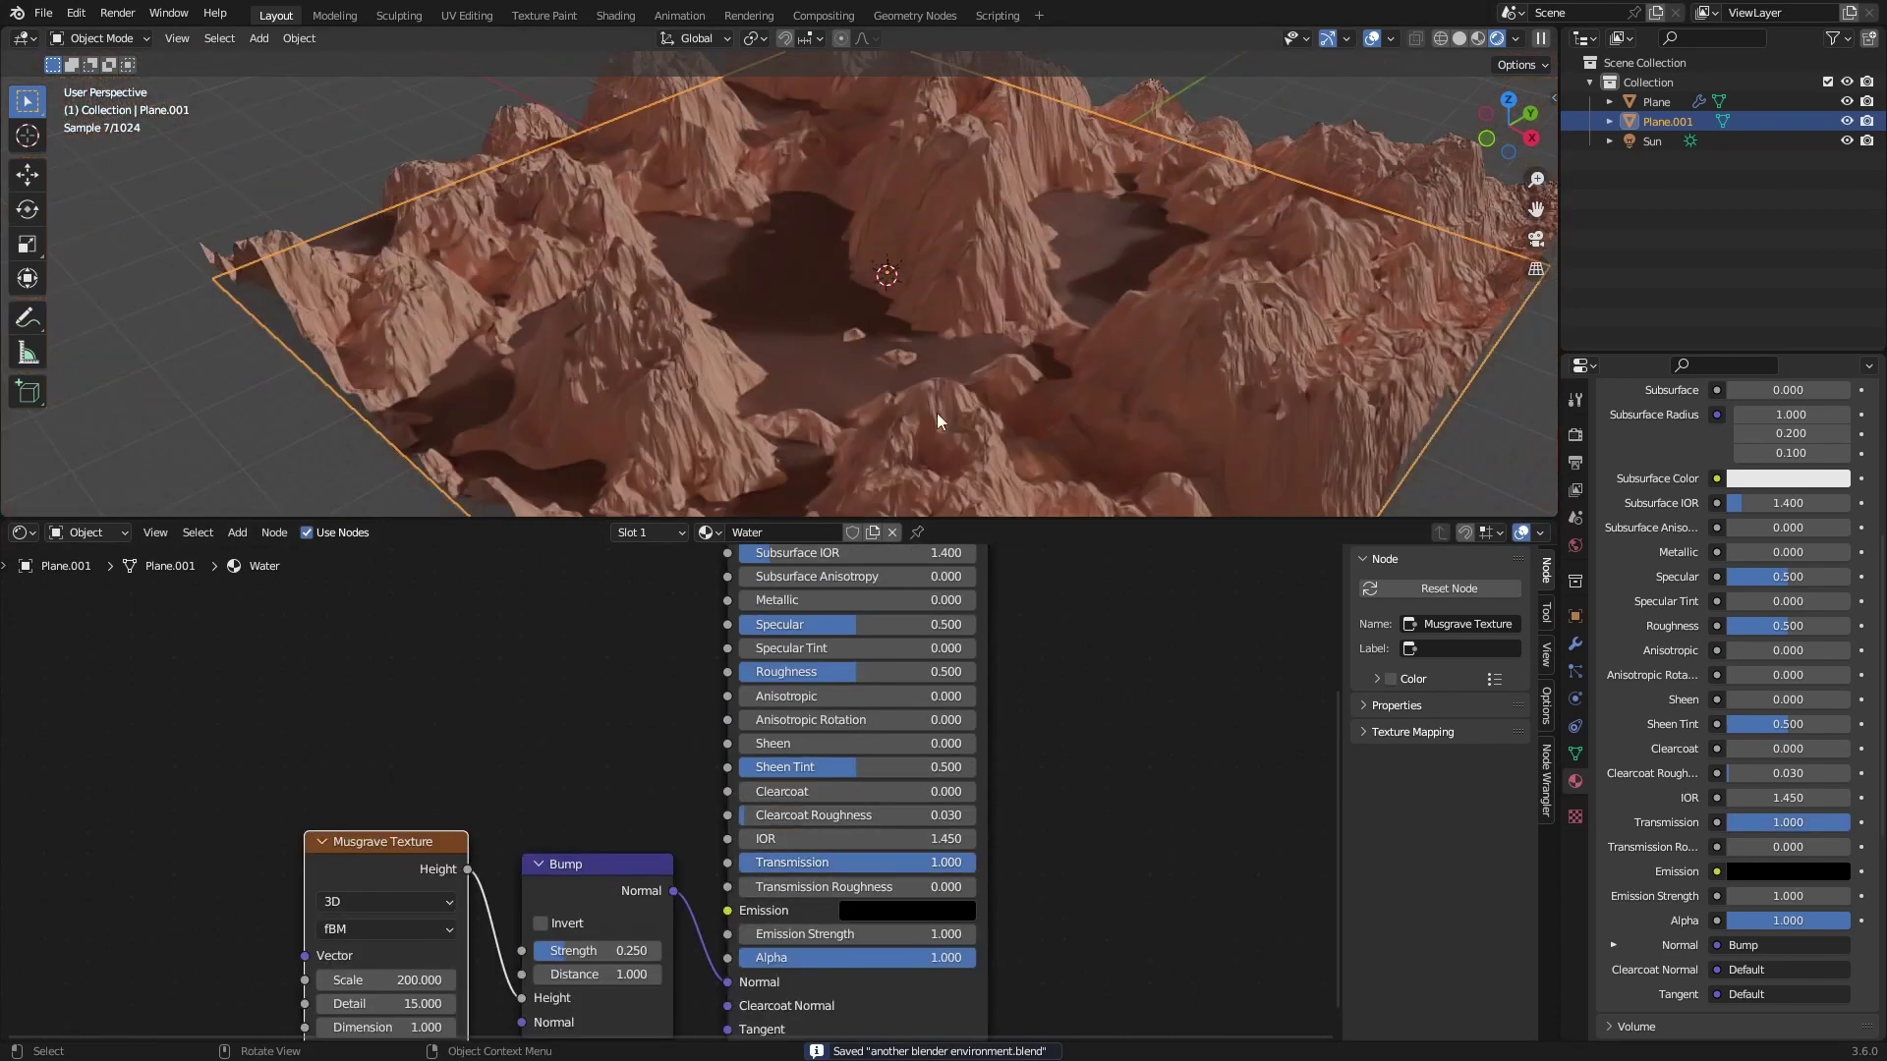
pyautogui.scroll(5, 929, 422)
pyautogui.scroll(1, 873, 735)
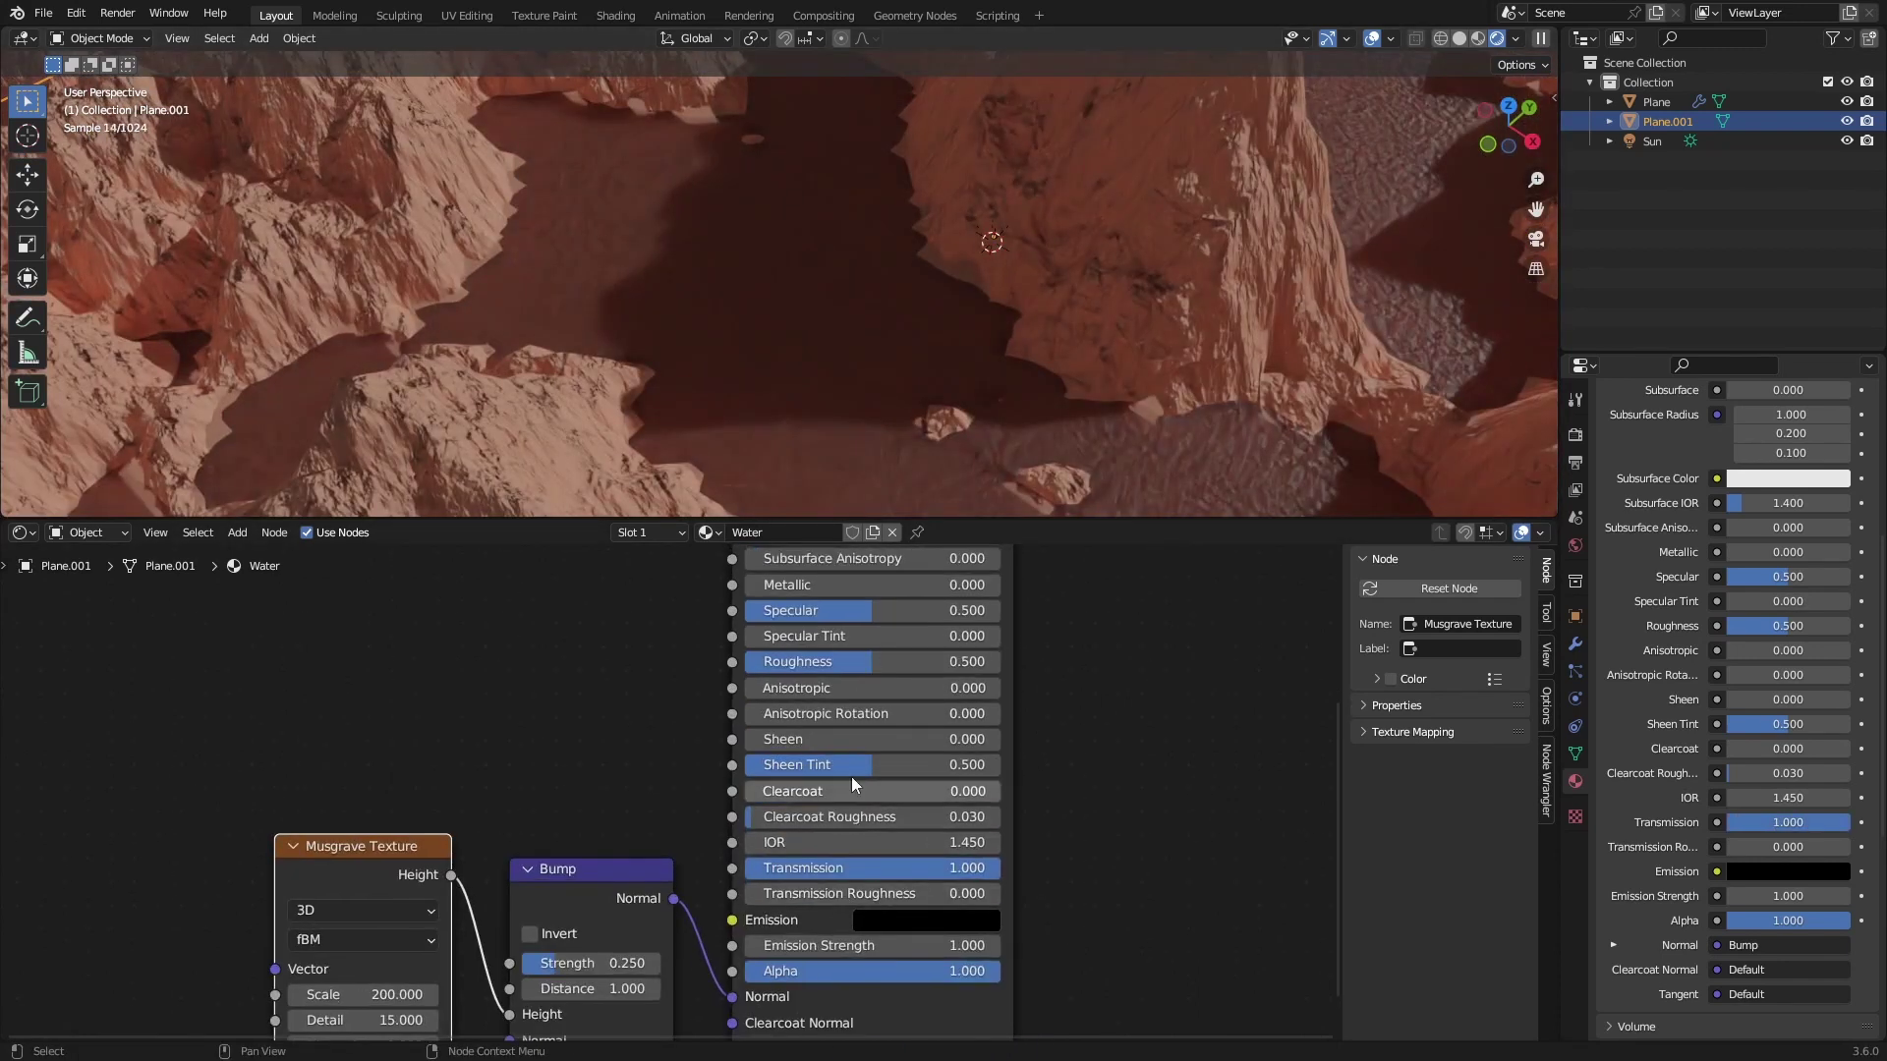
# - Set the Water material's Base Color to a bright turquoise with hue about 0.474 and saturation about 0.966, and save
pyautogui.moveTo(873, 735); pyautogui.dragTo(790, 920, button='middle')
pyautogui.hotkey('ctrl', 's')
pyautogui.click(865, 614)
pyautogui.moveTo(922, 360); pyautogui.dragTo(875, 321)
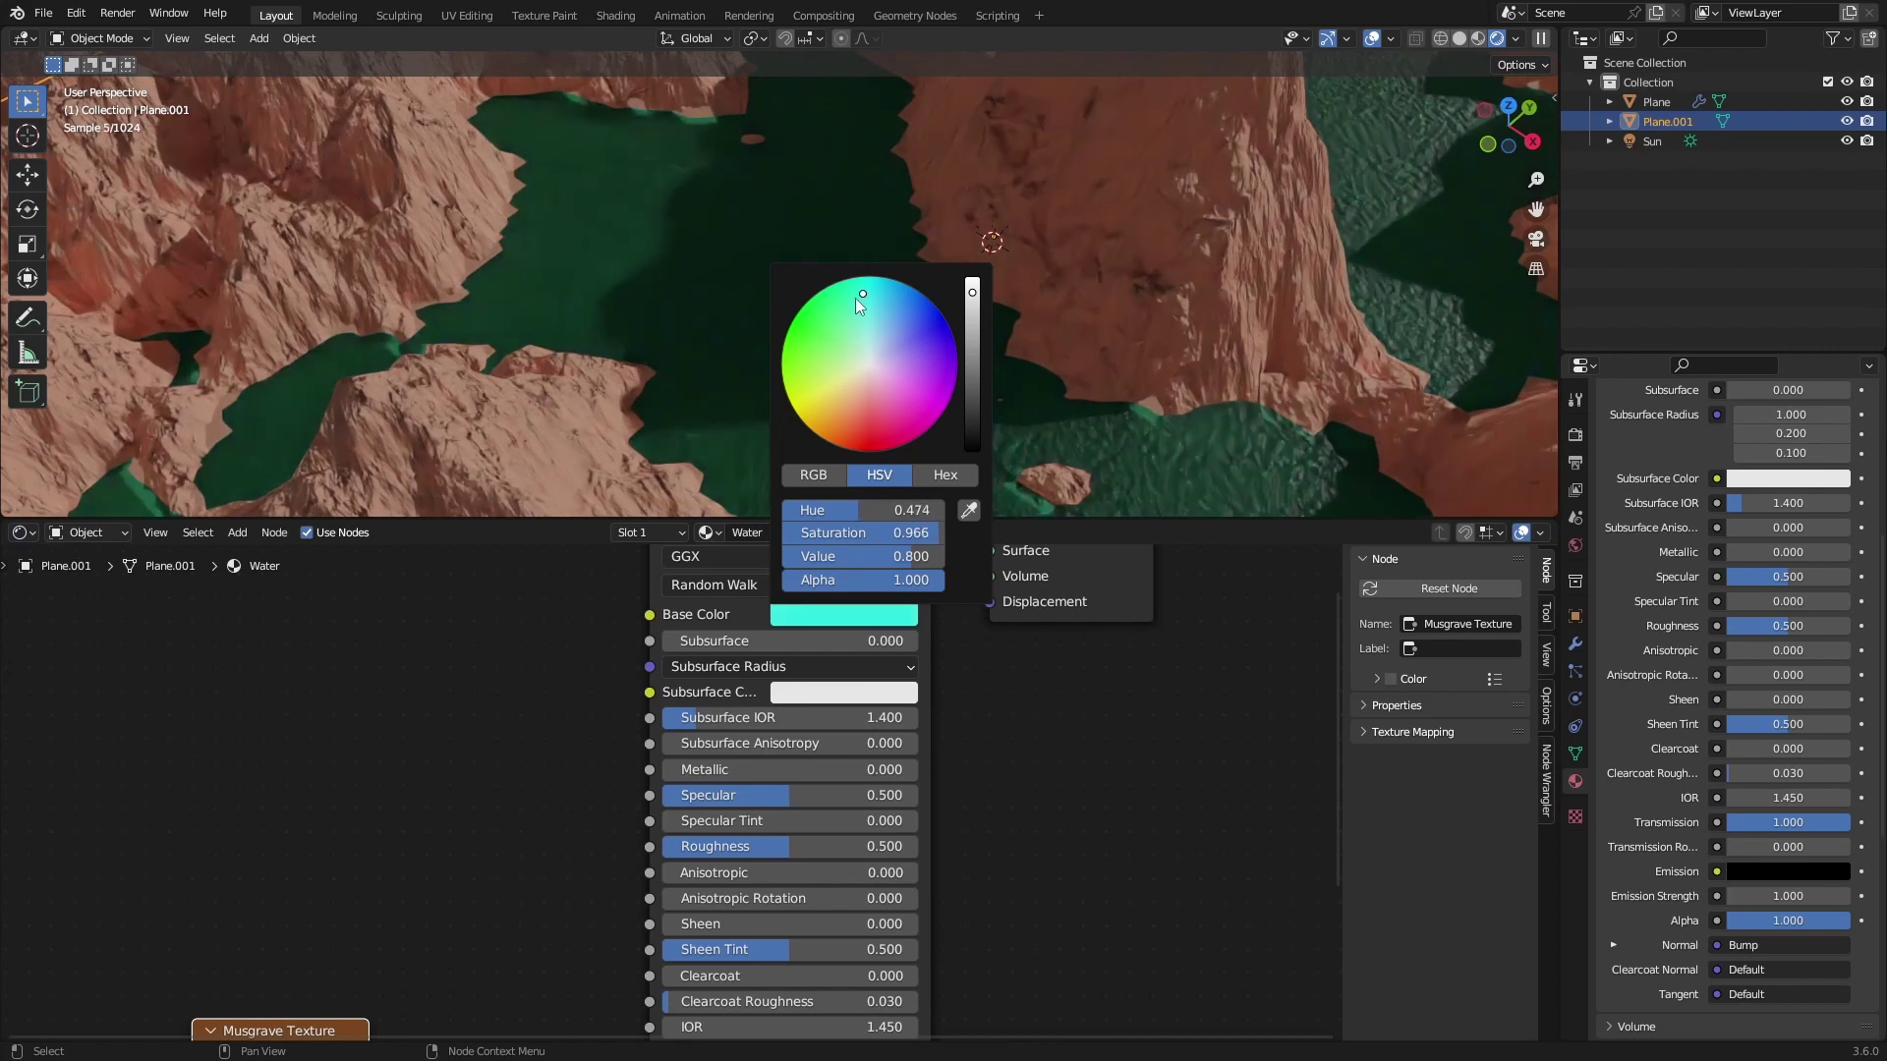
pyautogui.moveTo(833, 648); pyautogui.dragTo(805, 747, button='middle')
pyautogui.hotkey('ctrl', 's')
# - Extrude the water plane vertically in Edit Mode and adjust its height along Z
pyautogui.scroll(-5, 932, 278)
pyautogui.moveTo(963, 325); pyautogui.dragTo(1007, 274, button='middle')
pyautogui.scroll(5, 997, 391)
pyautogui.scroll(3, 1007, 274)
pyautogui.press('Tab')
pyautogui.press('e')
pyautogui.click(1014, 291)
pyautogui.scroll(-6, 997, 325)
pyautogui.moveTo(964, 366); pyautogui.dragTo(977, 328, button='middle')
pyautogui.press('g')
pyautogui.press('z')
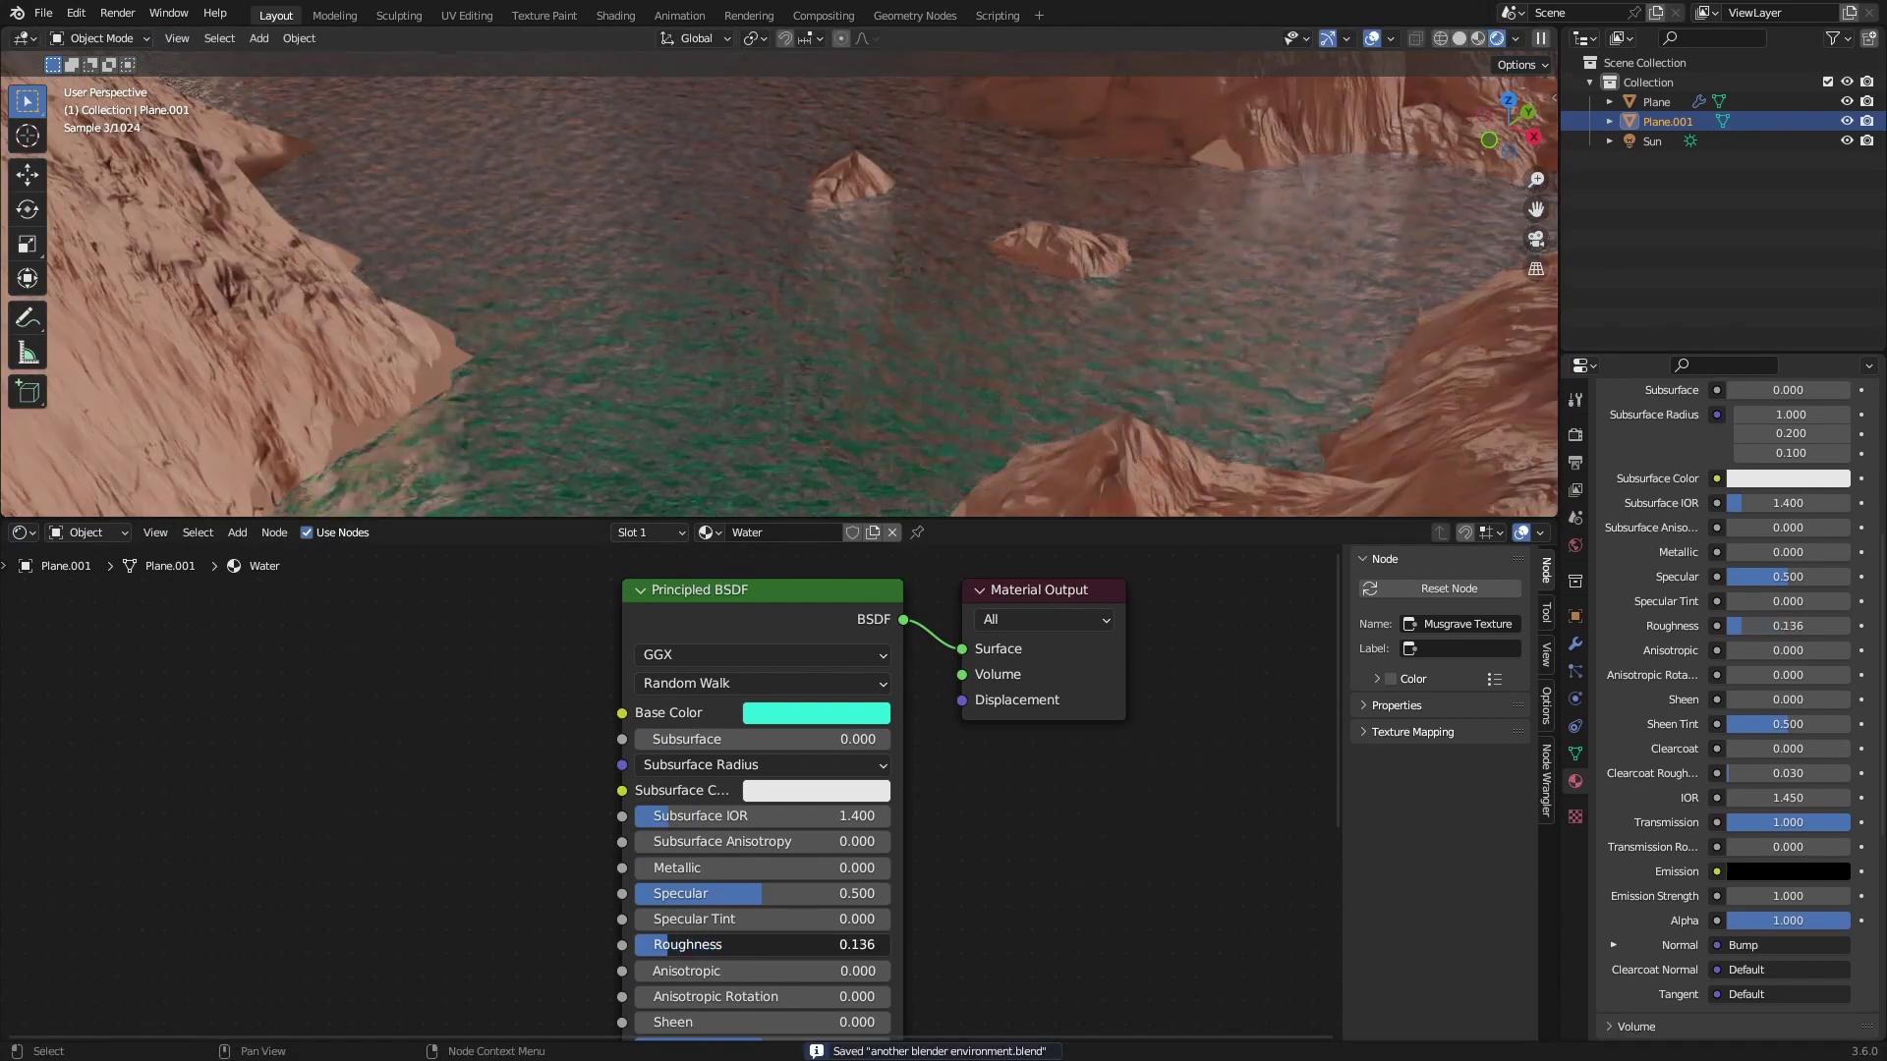
# - Lower the Water material's Roughness to 0.1 and then to 0.05
pyautogui.click(662, 948)
pyautogui.write('0.1')
pyautogui.press('Return')
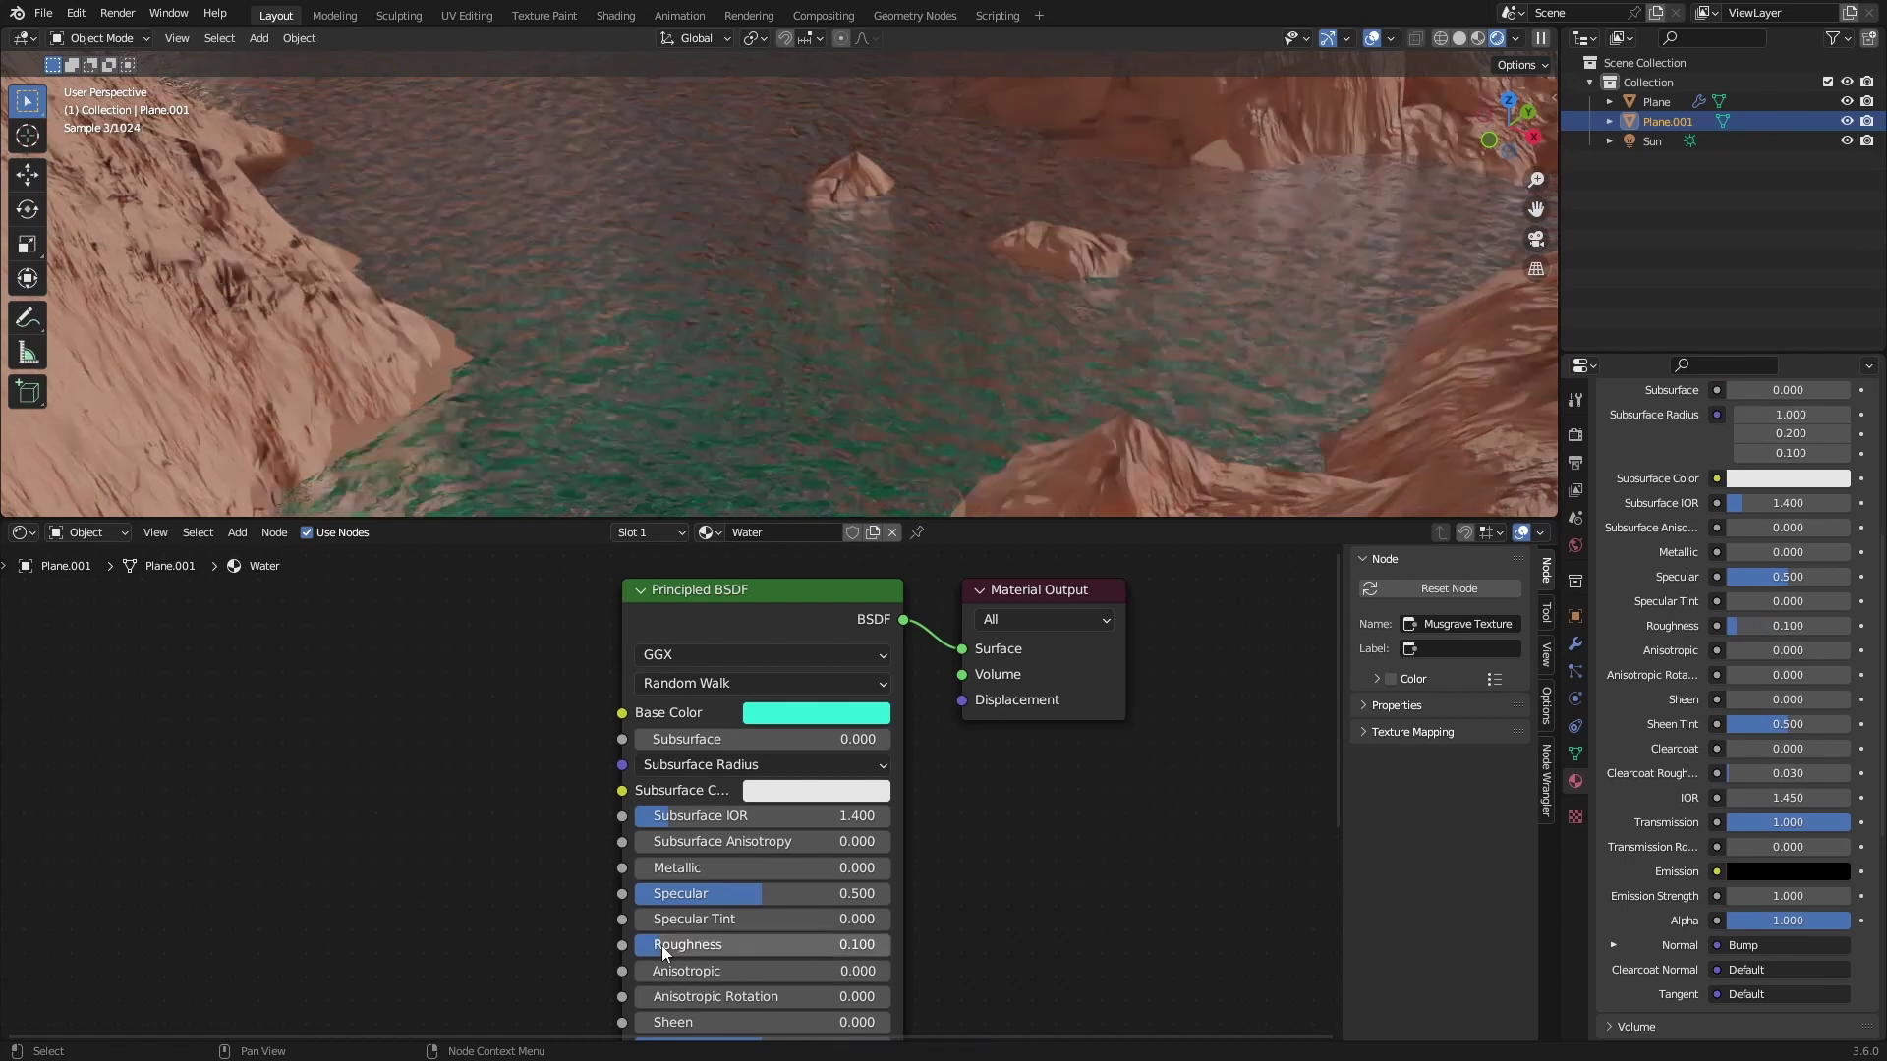
pyautogui.click(661, 944)
pyautogui.write('.05')
pyautogui.press('Return')
# - Reduce the Water material's Specular to 0.100
pyautogui.scroll(-5, 787, 265)
pyautogui.moveTo(789, 261); pyautogui.dragTo(798, 382, button='middle')
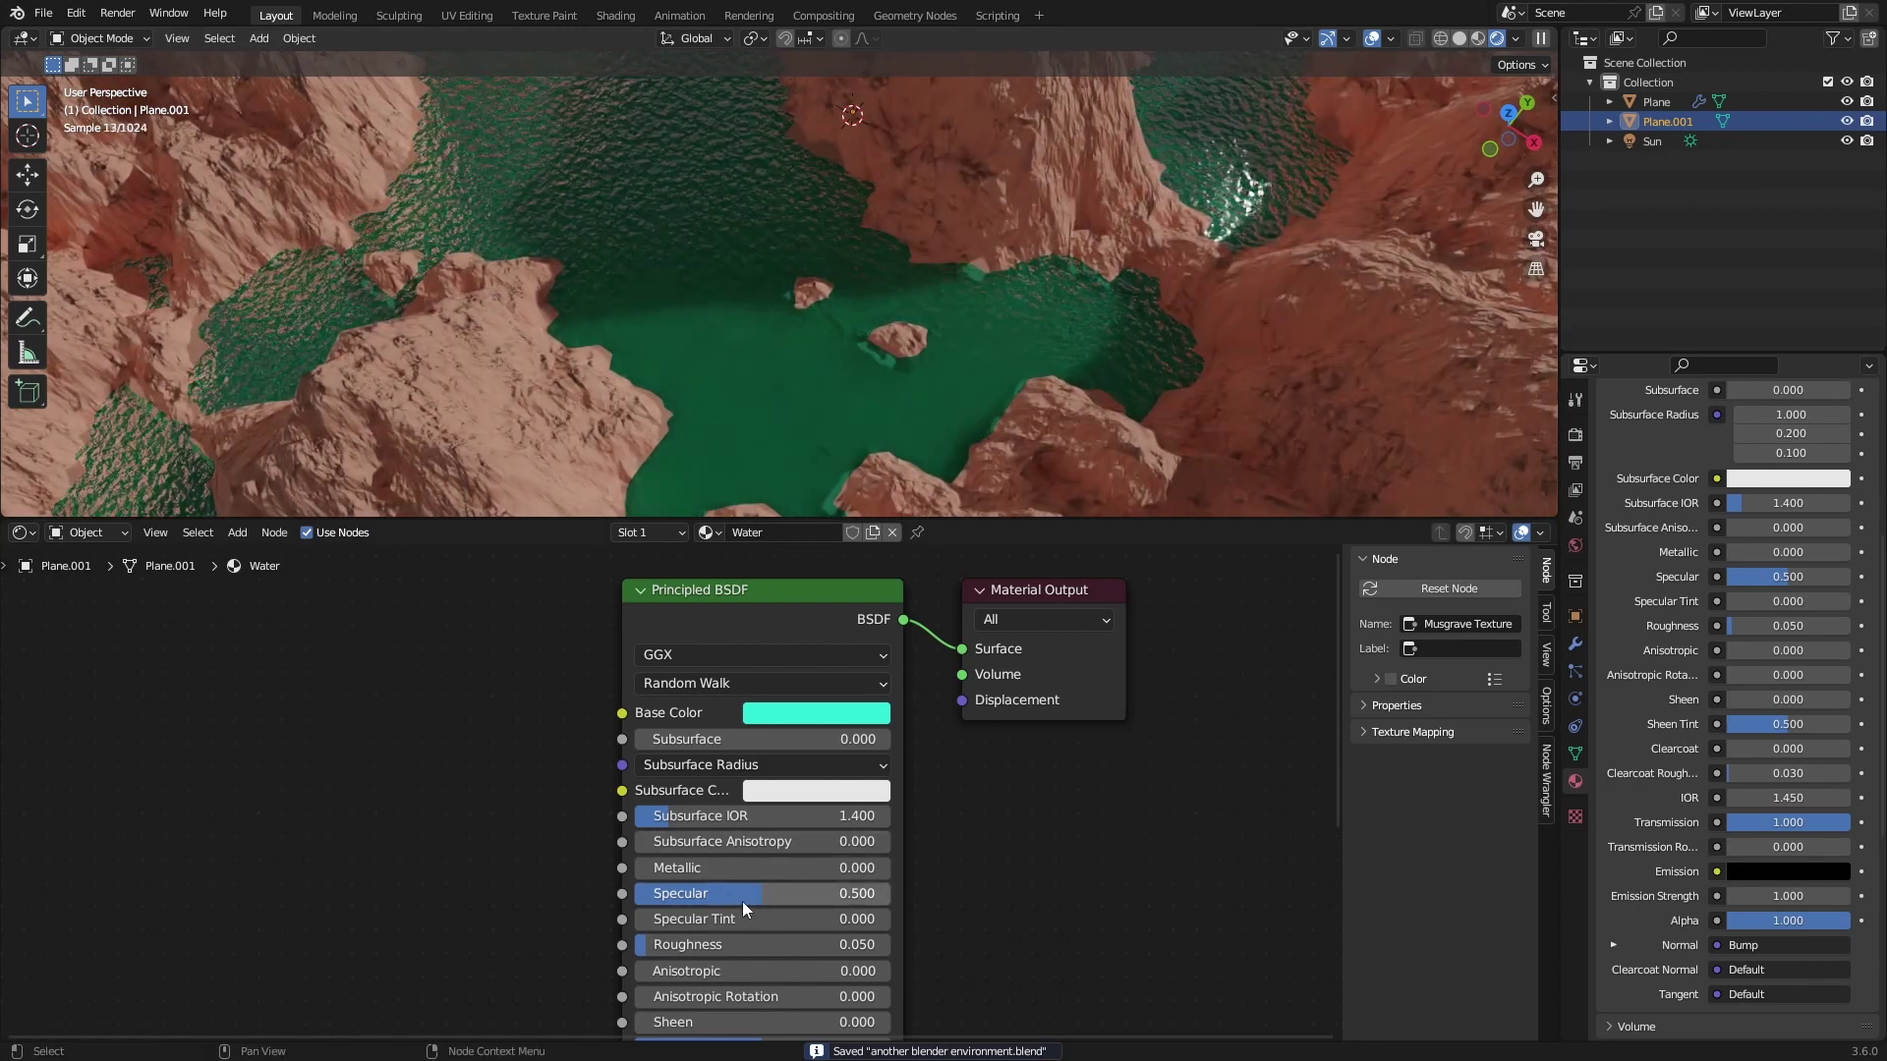
pyautogui.moveTo(787, 893); pyautogui.dragTo(687, 893)
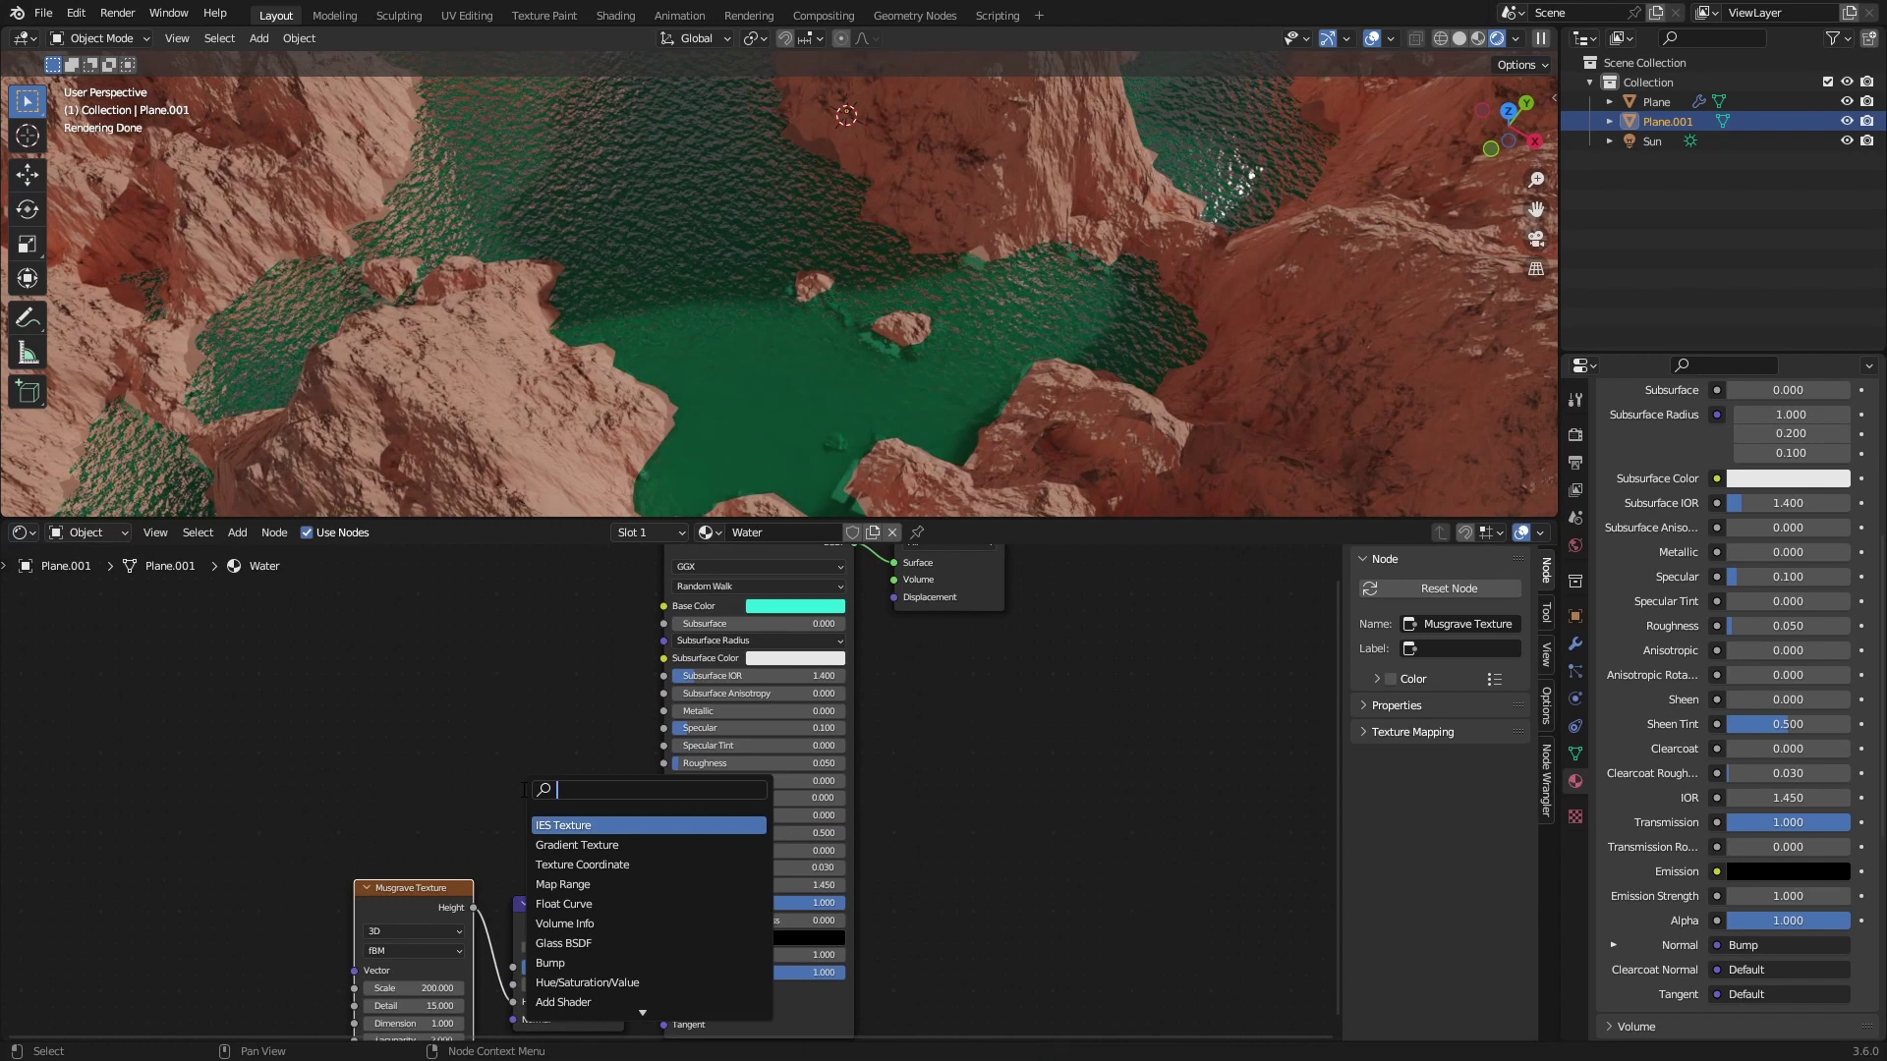
# - Add an Emission node to the Water material, connect it to the Volume output, and copy the turquoise Base Color into its Color
pyautogui.write('emission')
pyautogui.press('Return')
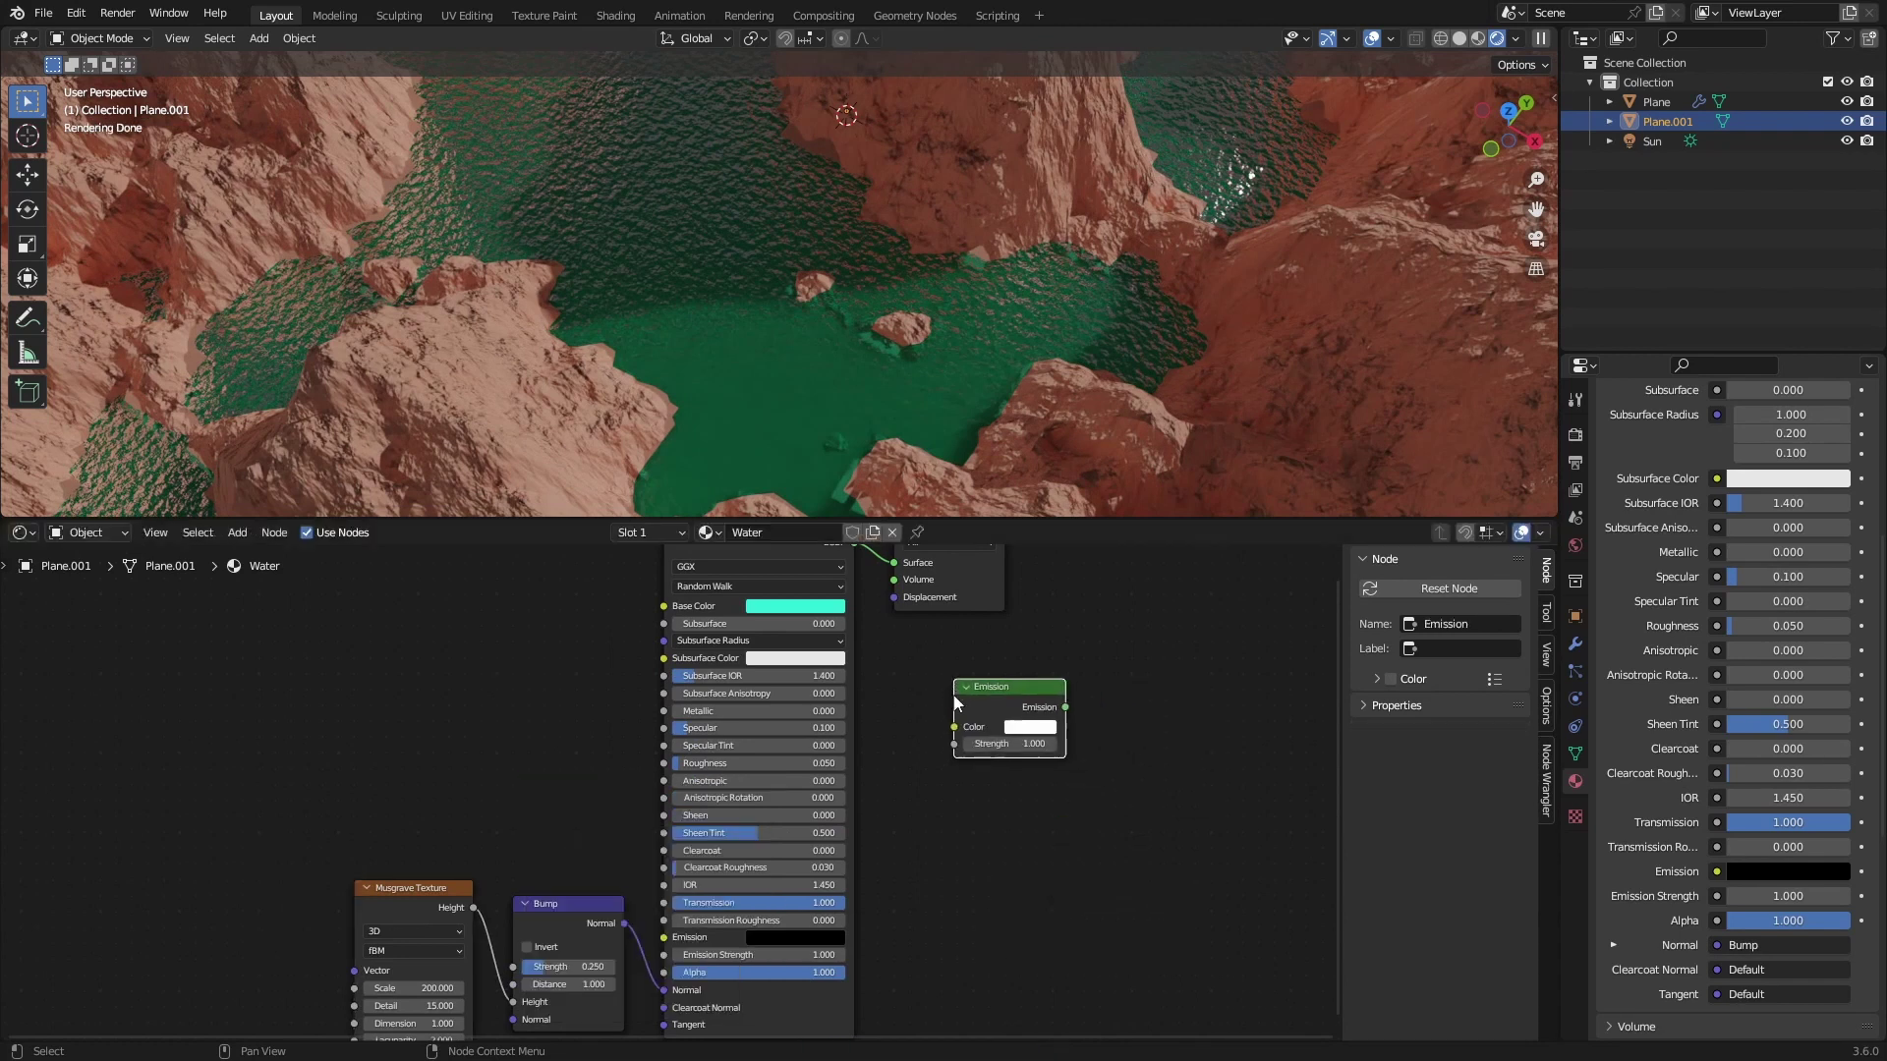
pyautogui.moveTo(971, 686); pyautogui.dragTo(861, 795, button='middle')
pyautogui.scroll(3, 875, 801)
pyautogui.moveTo(1032, 821); pyautogui.dragTo(815, 661)
pyautogui.moveTo(688, 694); pyautogui.dragTo(1001, 857)
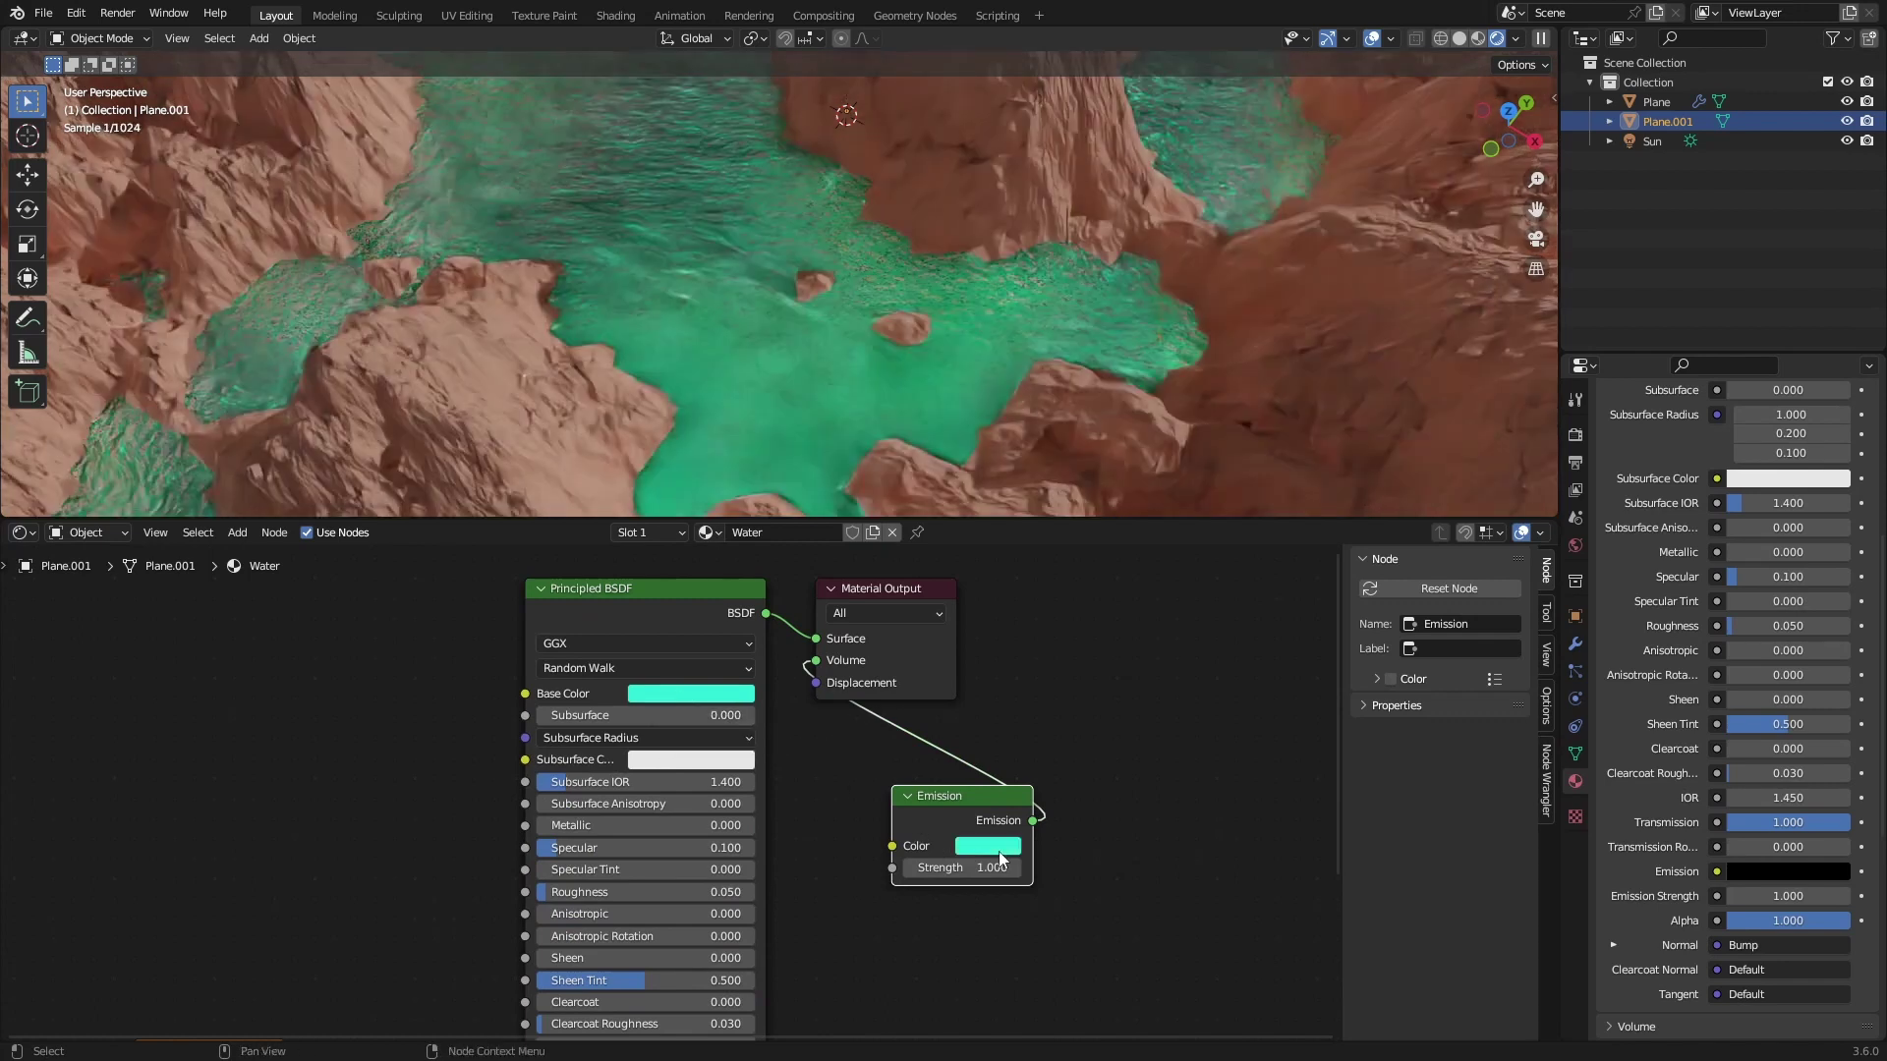
# - Set the Emission node's Strength to 0.01, save the file, and raise the Strength to 0.1
pyautogui.click(981, 869)
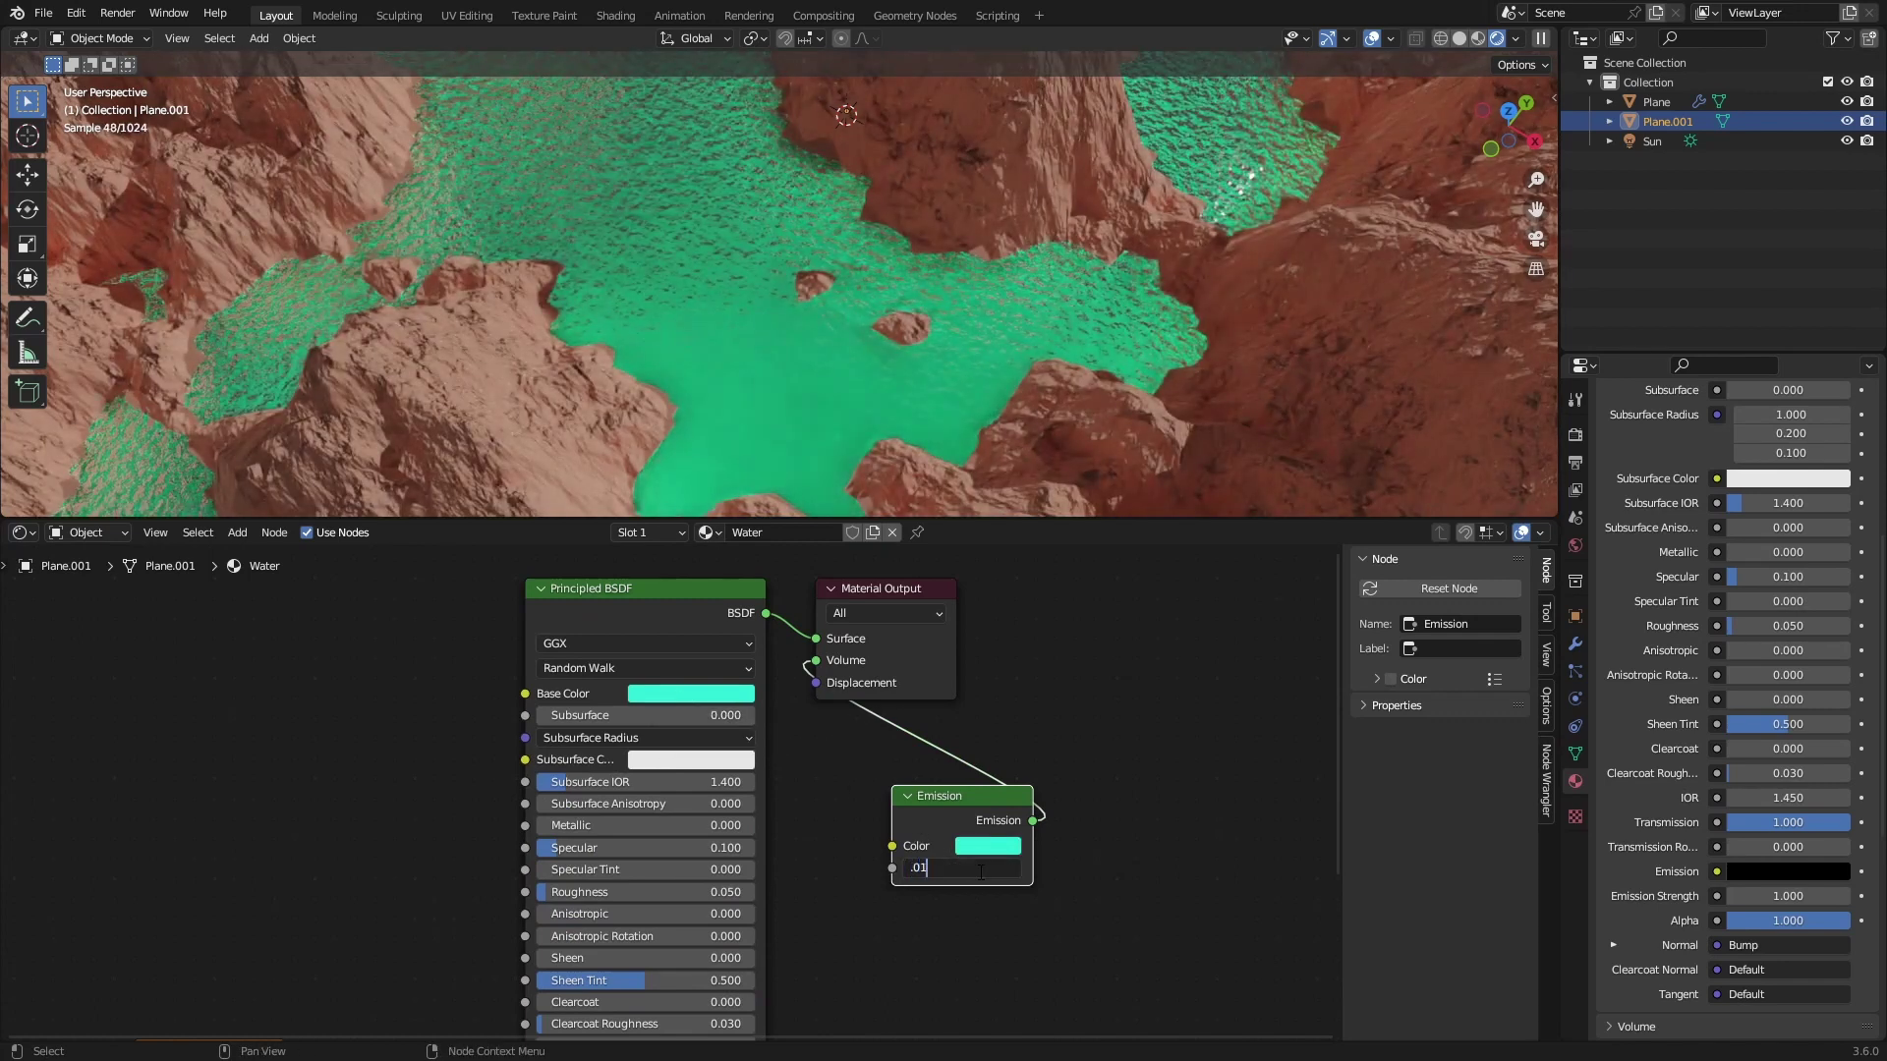
pyautogui.write('.01')
pyautogui.press('Return')
pyautogui.hotkey('ctrl', 's')
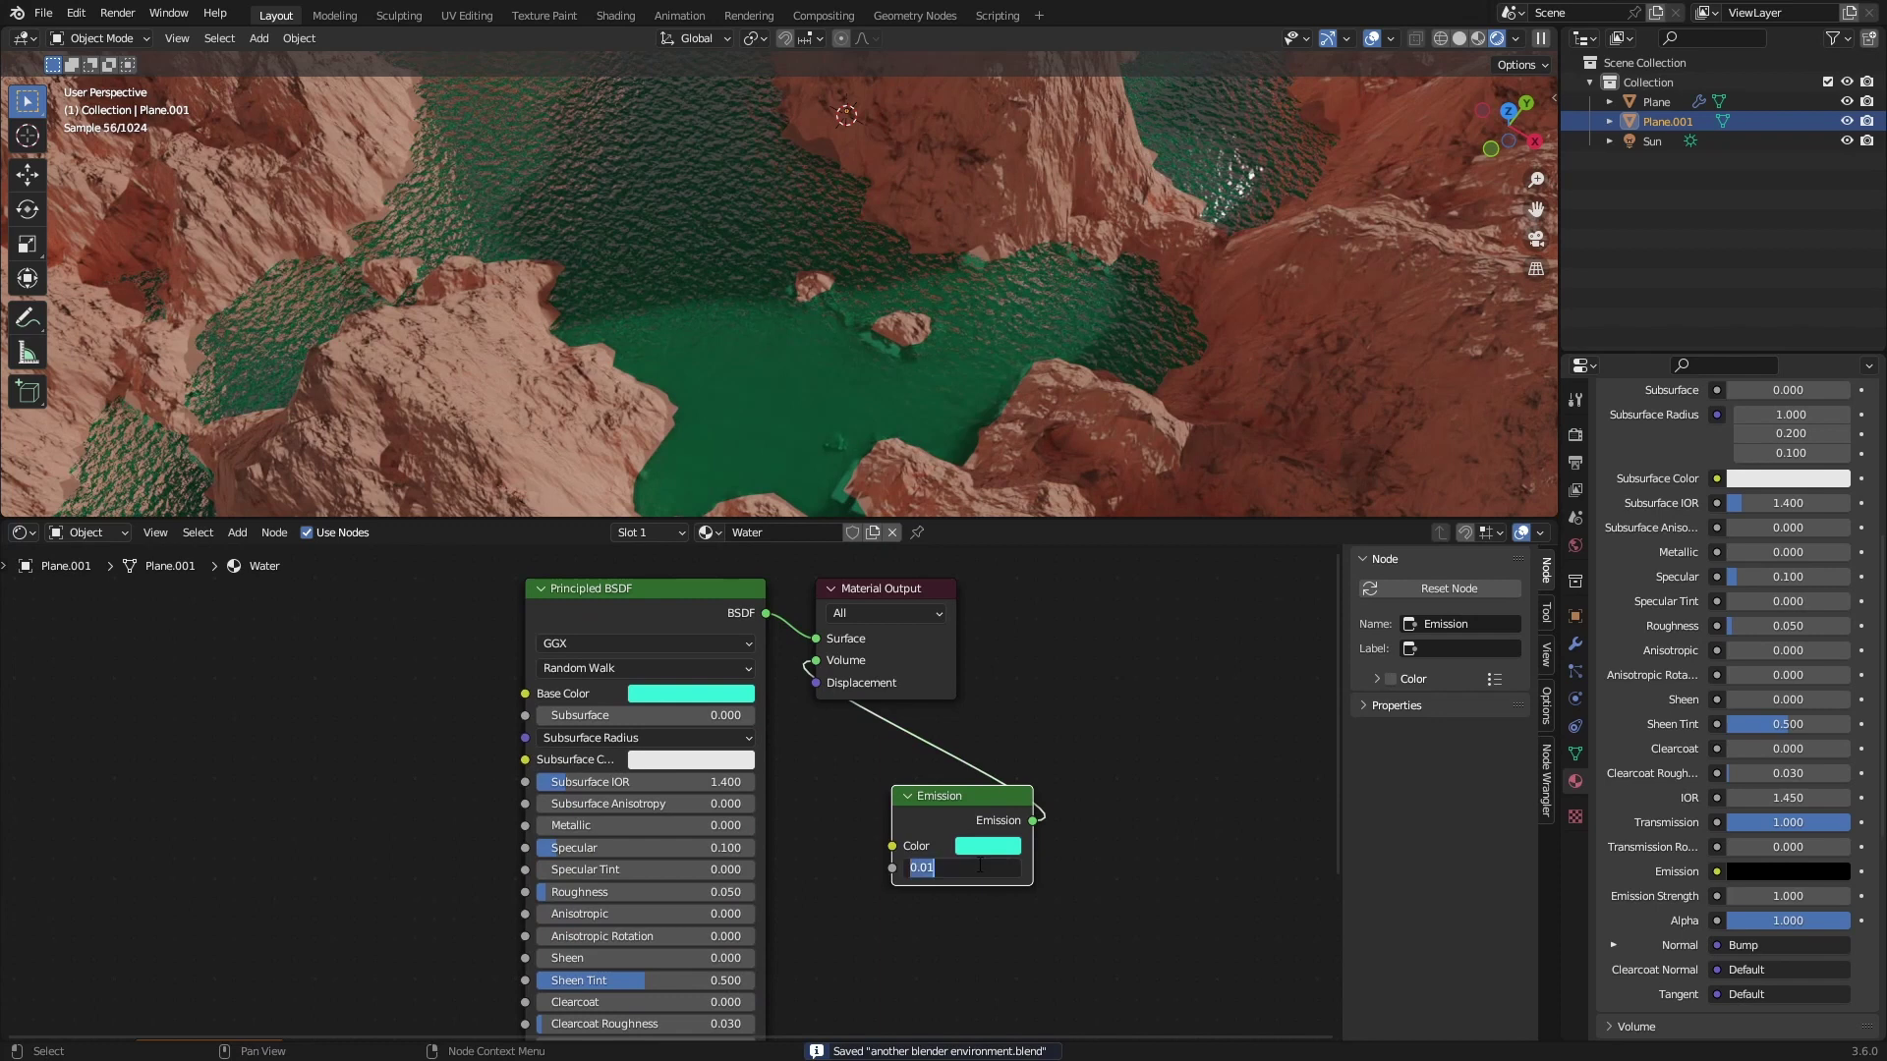
pyautogui.write('.1')
pyautogui.press('Return')
# - Shift the Emission color to green with hue about 0.368 and saturation about 0.898, and save the file
pyautogui.click(1001, 846)
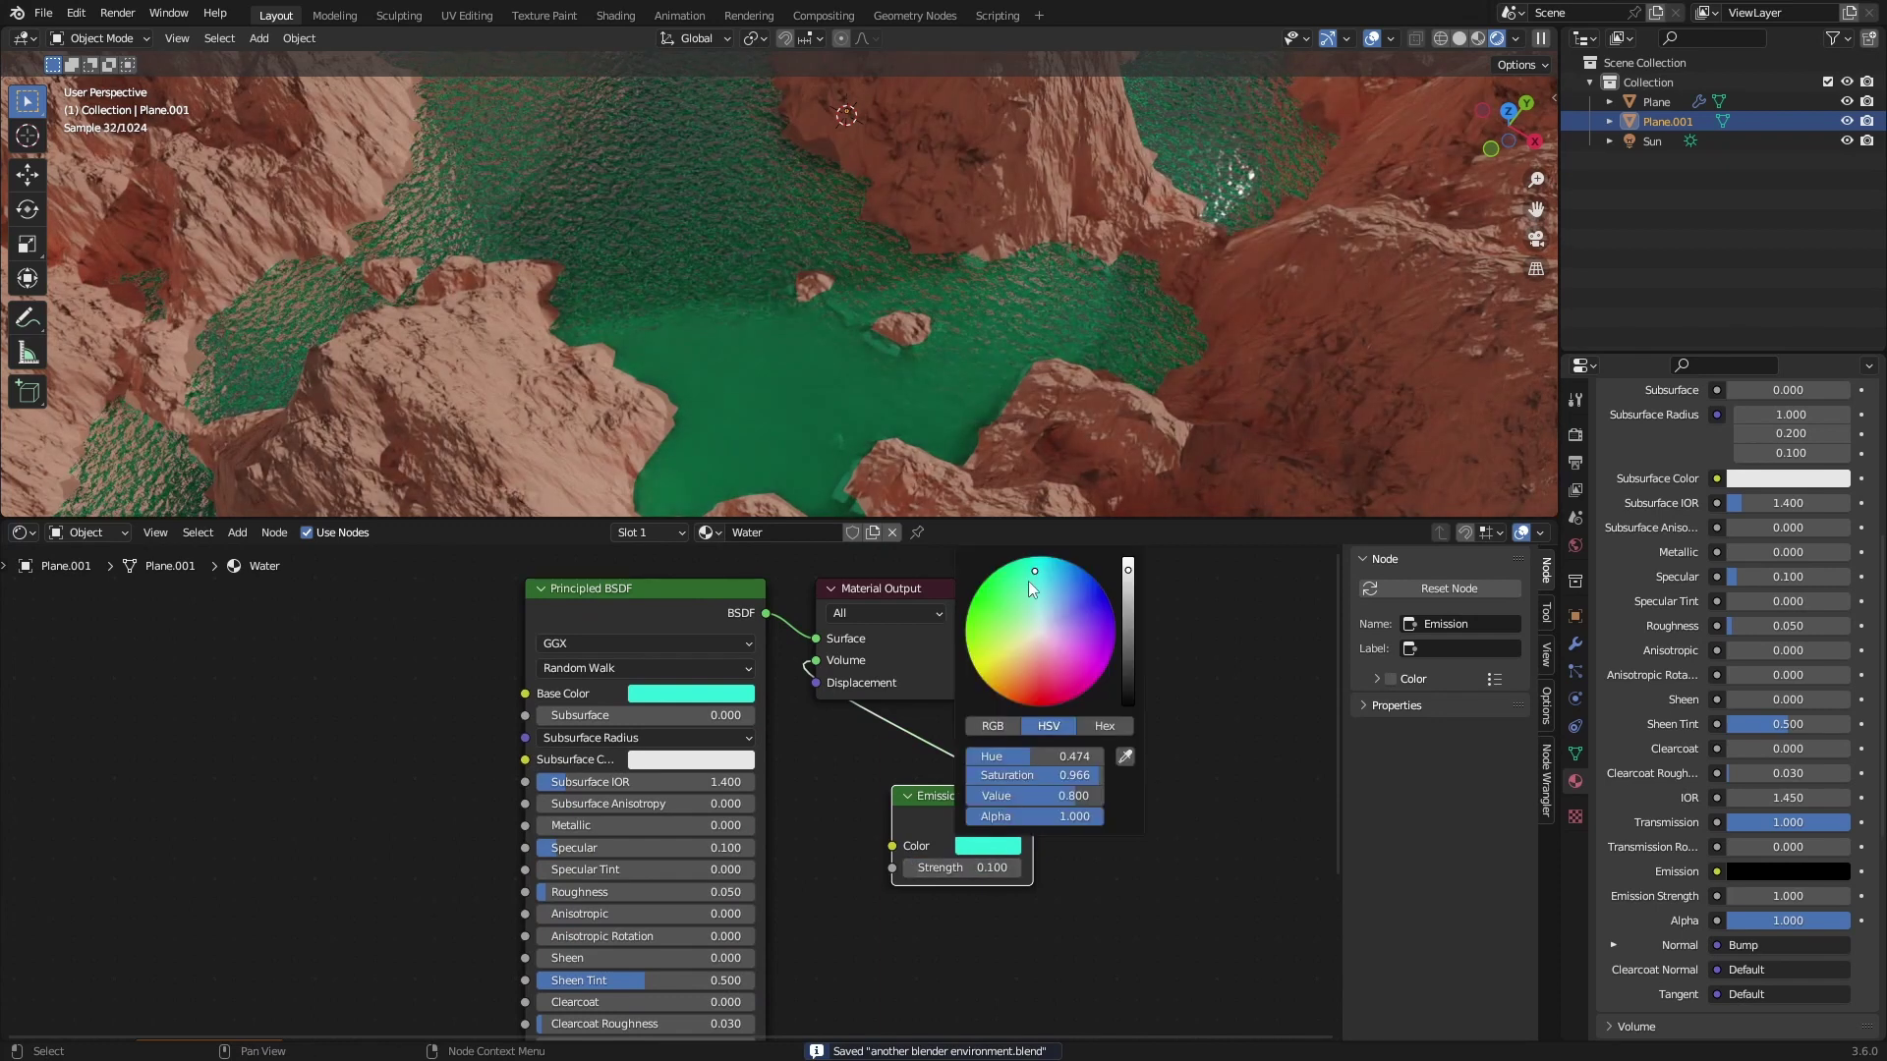
pyautogui.moveTo(1022, 583); pyautogui.dragTo(1018, 585)
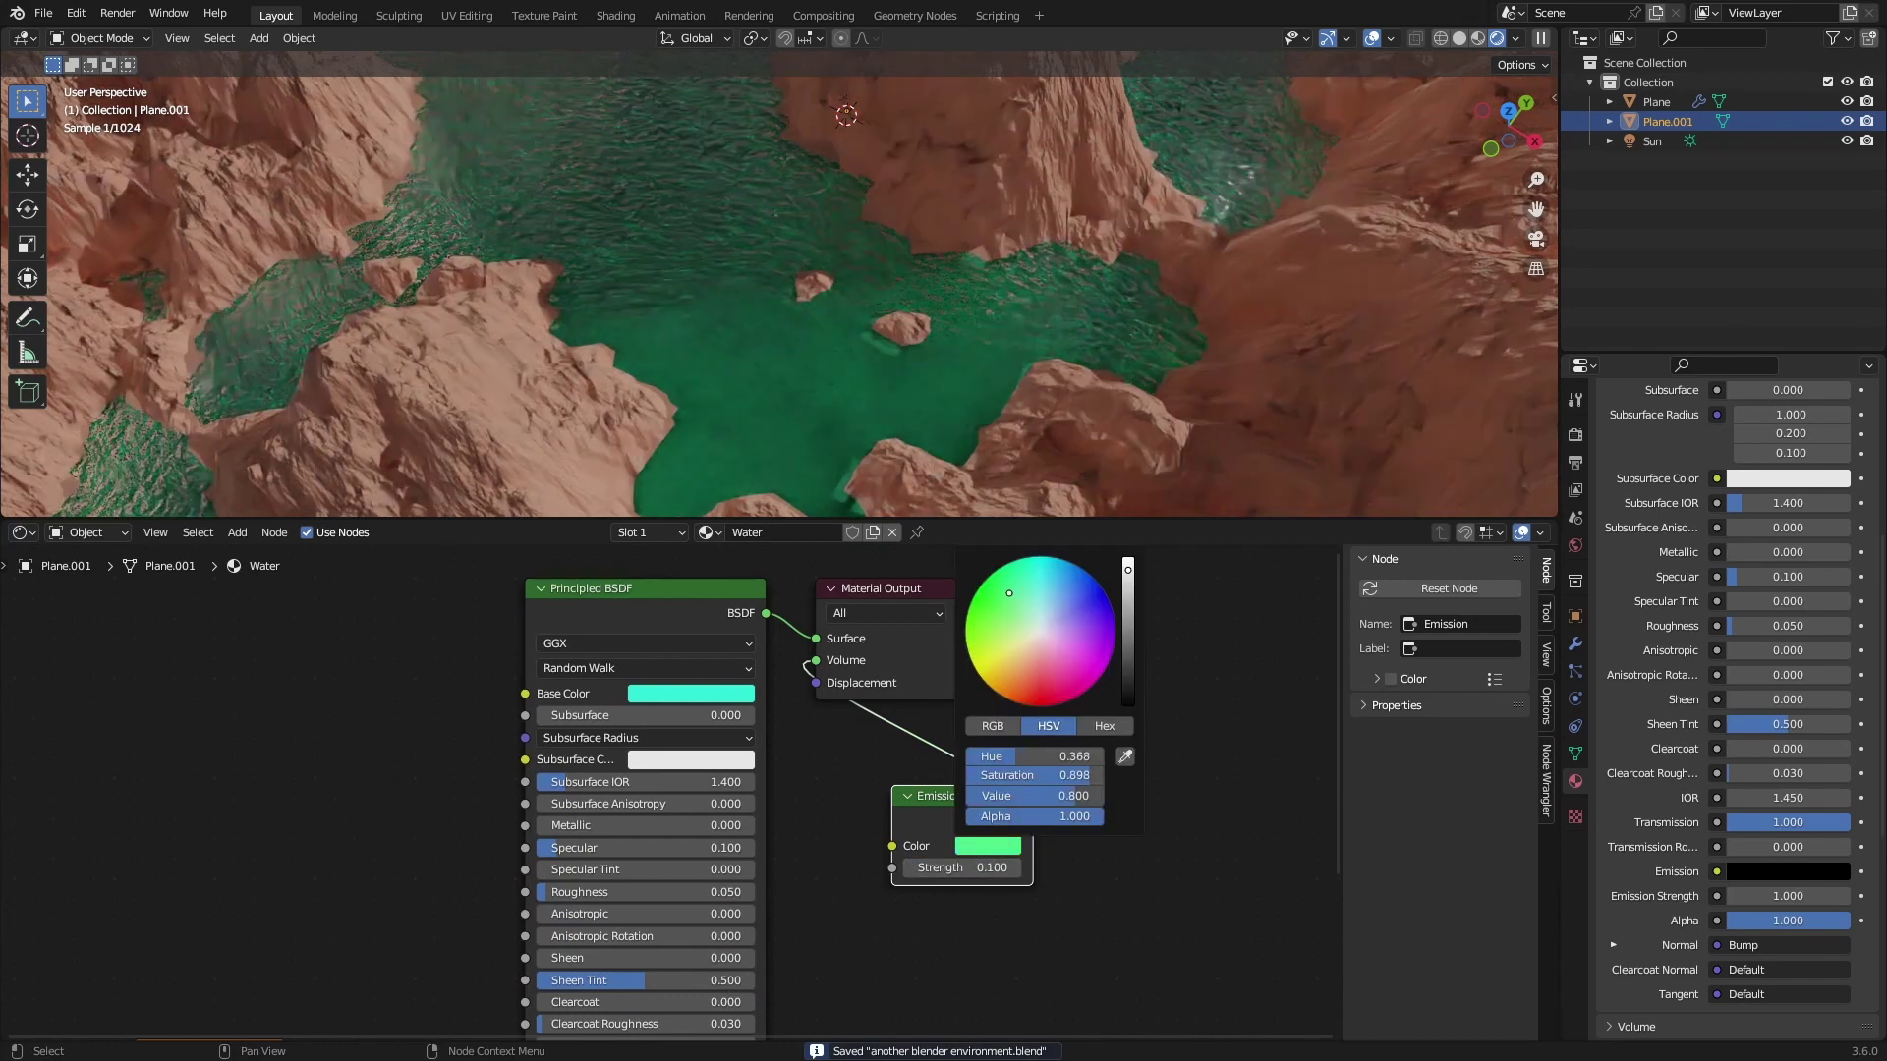
pyautogui.moveTo(814, 356); pyautogui.dragTo(822, 386, button='middle')
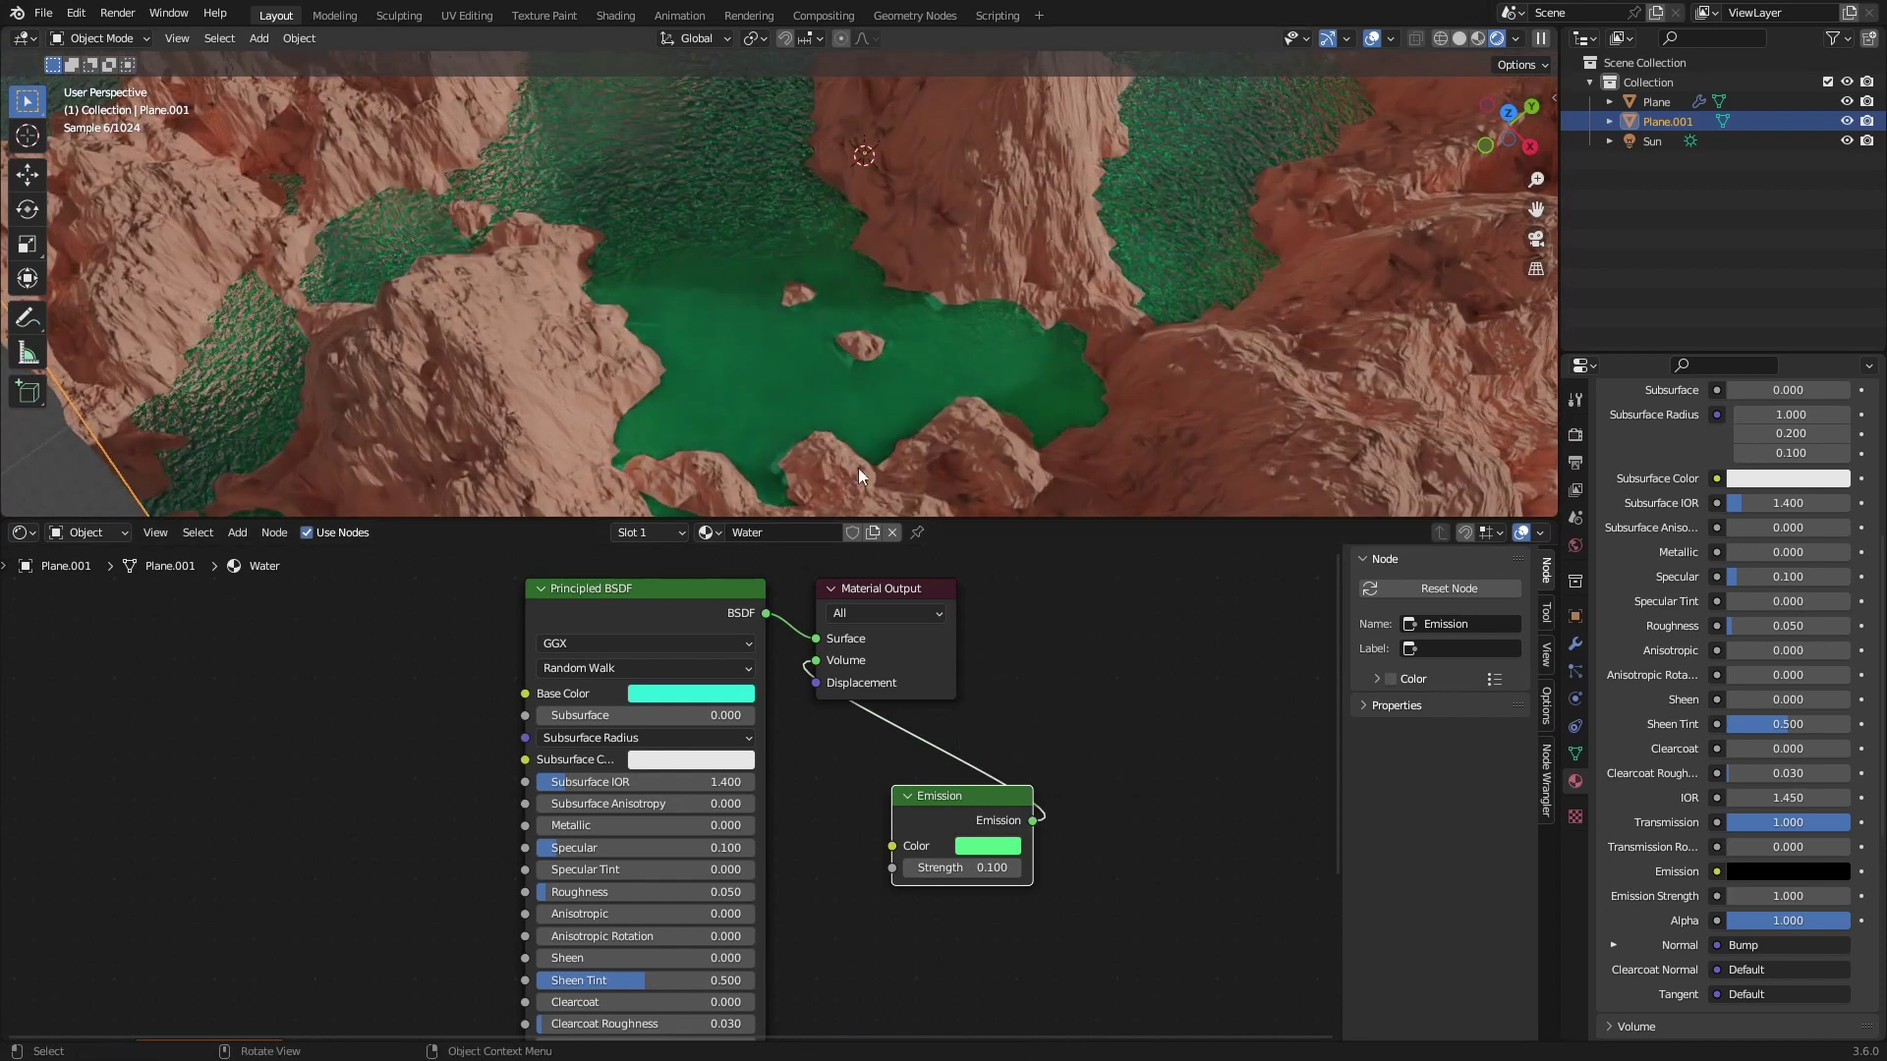
pyautogui.hotkey('ctrl', 's')
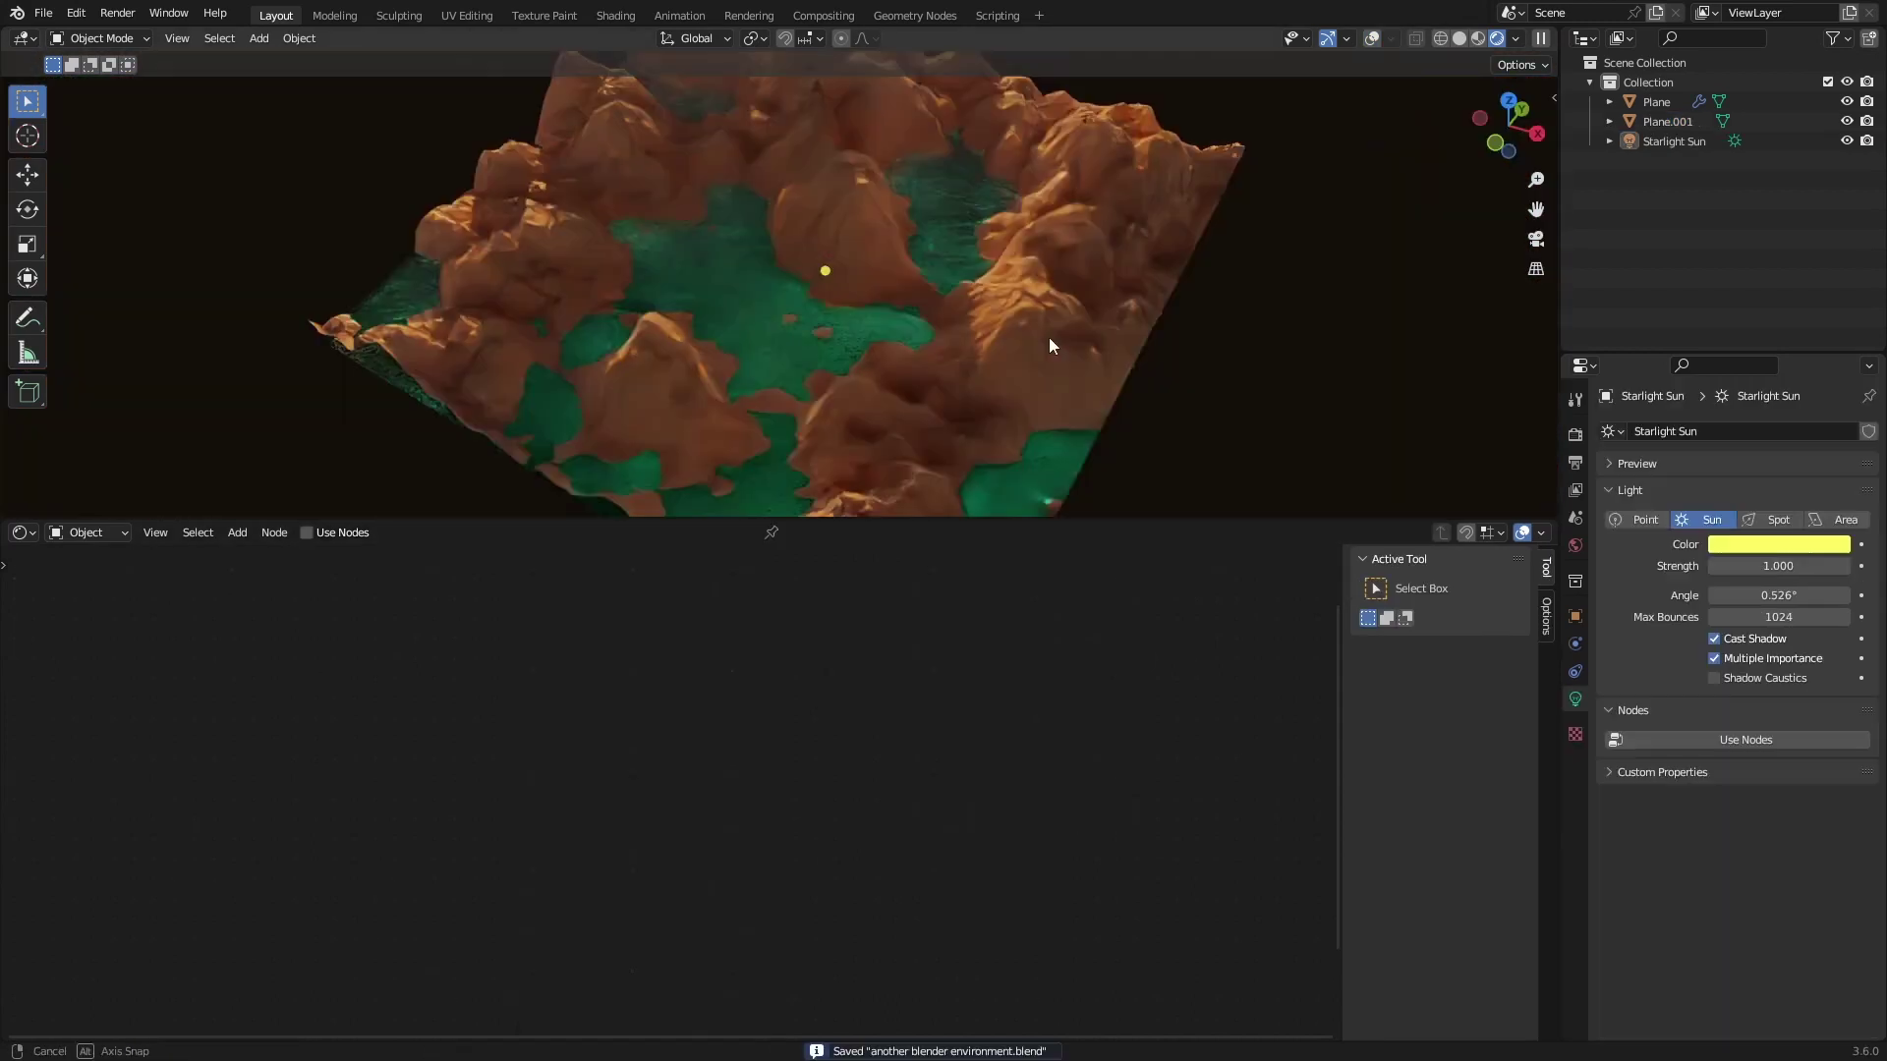
# - Enlarge the 3D viewport and rotate the Starlight Sun freely to relight the canyon
pyautogui.moveTo(1048, 338); pyautogui.dragTo(1089, 285, button='middle')
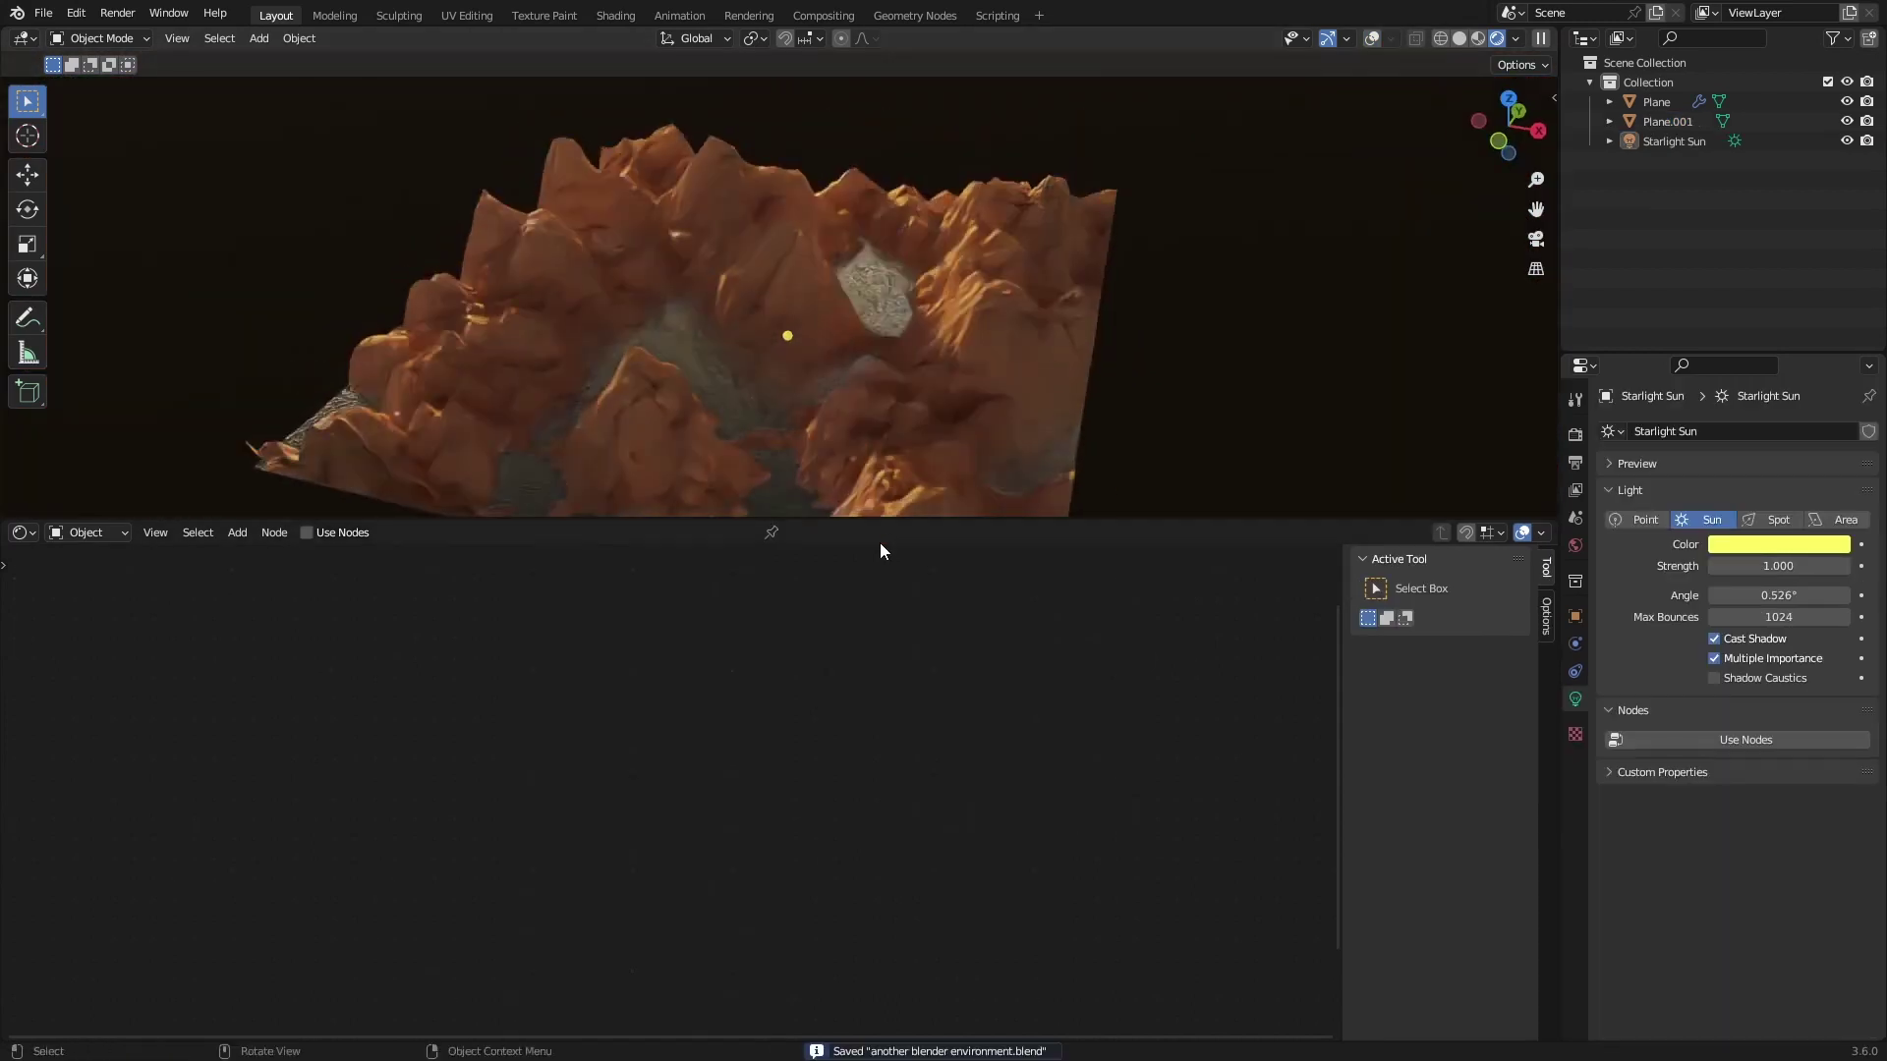
pyautogui.moveTo(875, 522); pyautogui.dragTo(865, 939)
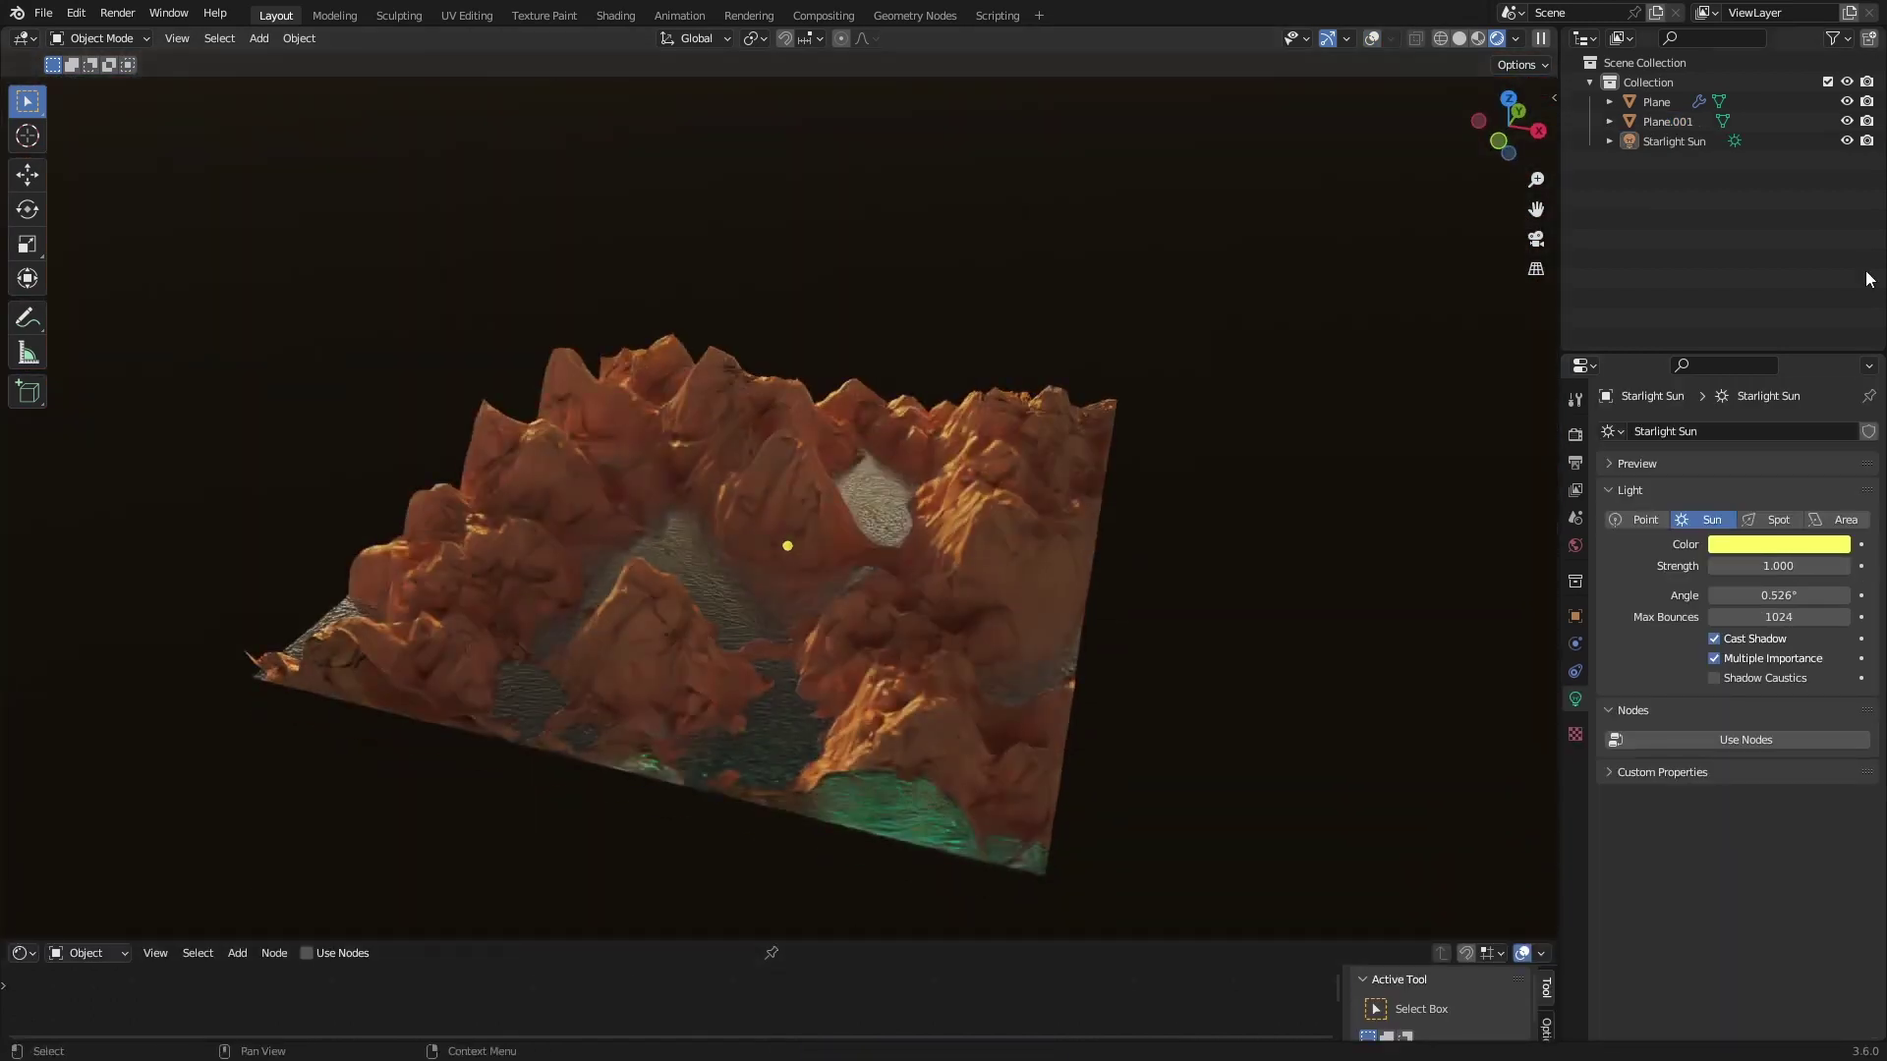
pyautogui.click(1674, 141)
pyautogui.moveTo(1218, 550); pyautogui.dragTo(1032, 491, button='middle')
pyautogui.press('r')
pyautogui.press('r')
pyautogui.click(1013, 538)
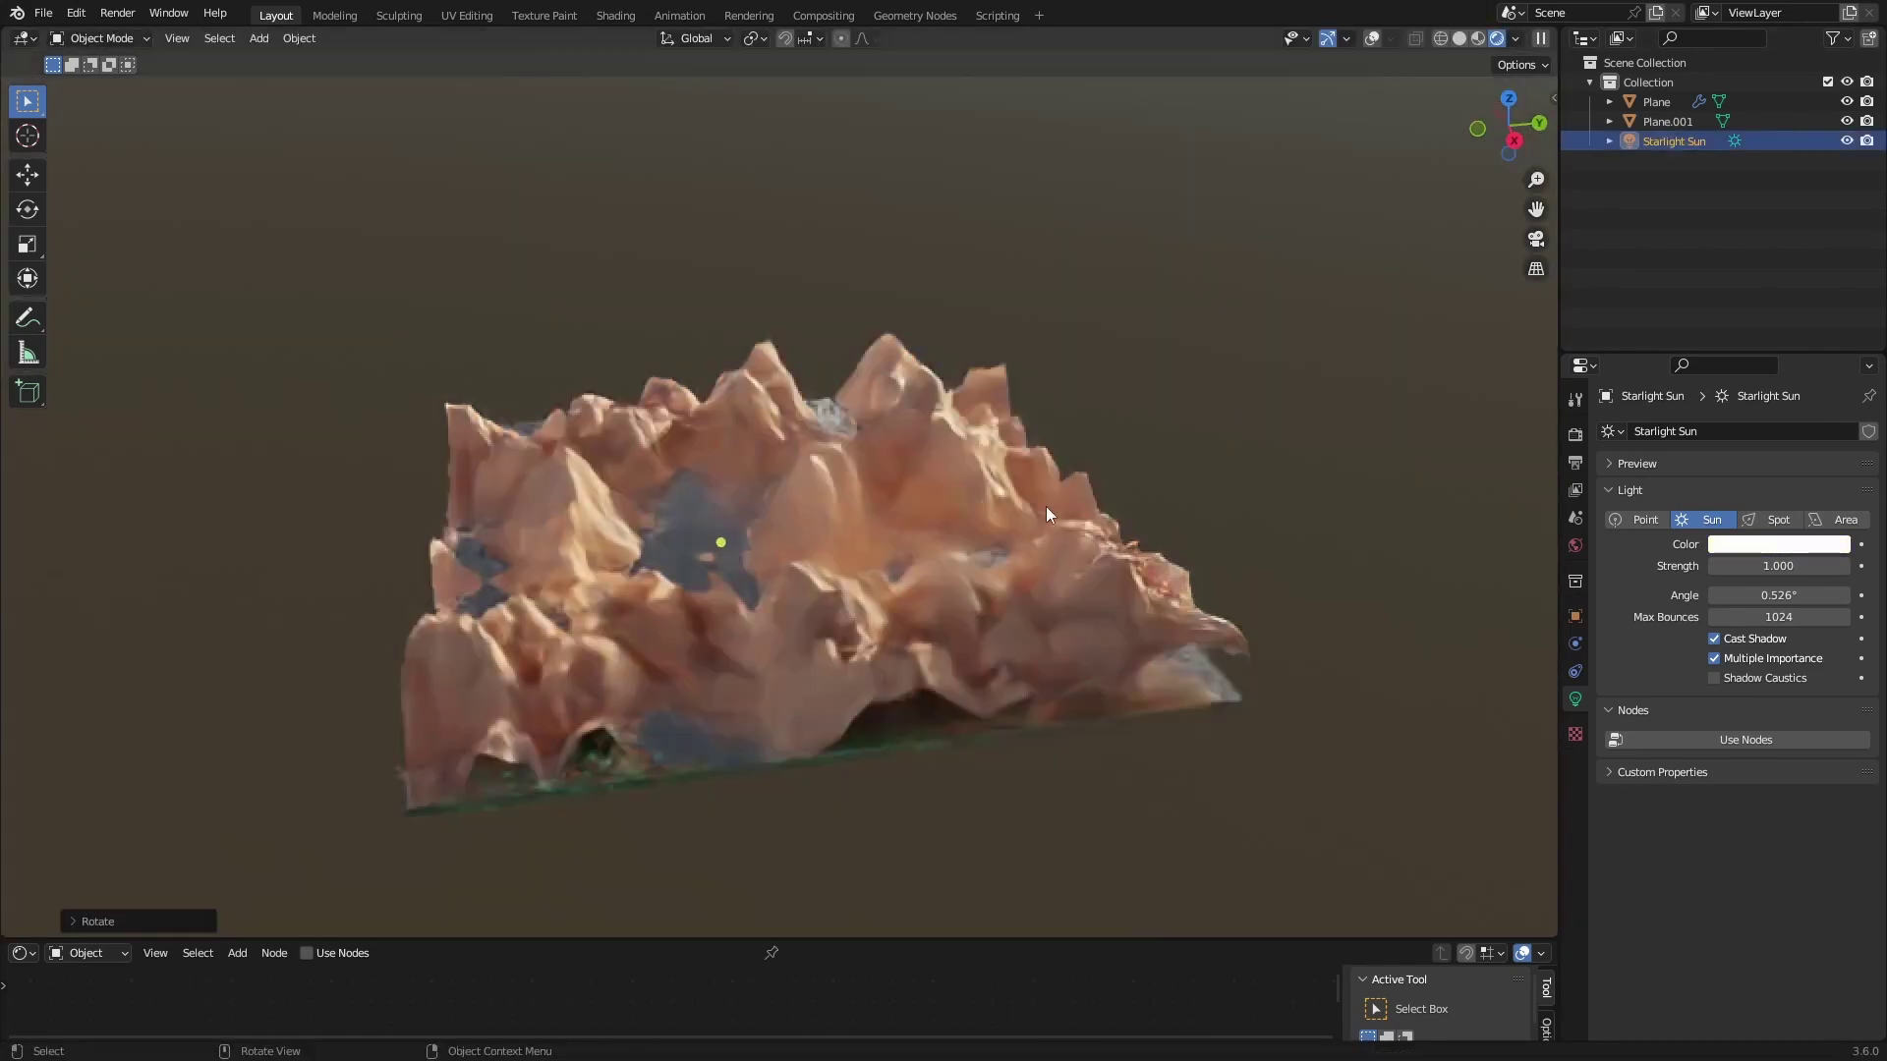
# - Rotate the Starlight Sun around the Z axis
pyautogui.moveTo(1045, 506); pyautogui.dragTo(920, 581, button='middle')
pyautogui.press('r')
pyautogui.press('z')
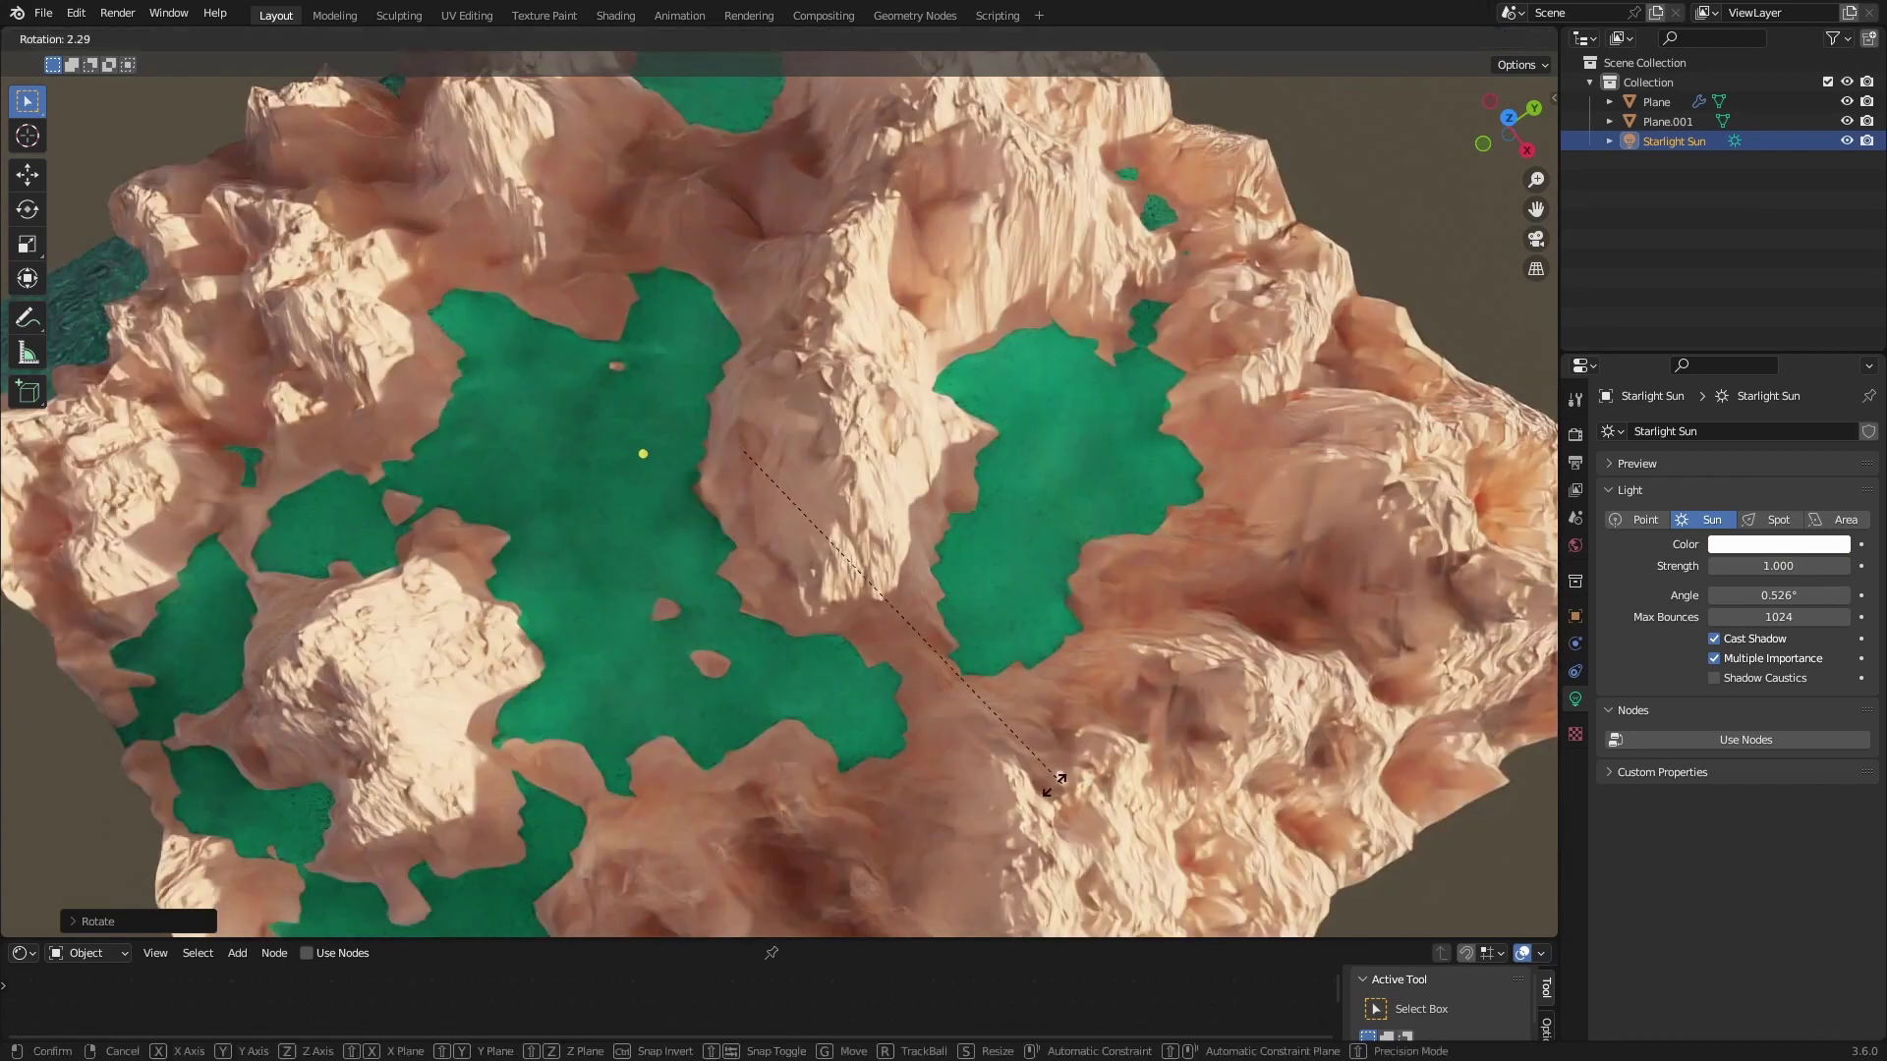
pyautogui.click(1022, 786)
# - Add a camera and align it to the current view of the lagoon
pyautogui.moveTo(895, 779); pyautogui.dragTo(957, 698, button='middle')
pyautogui.hotkey('shift', 'a')
pyautogui.click(888, 949)
pyautogui.press('ctrl+alt+KP_0')
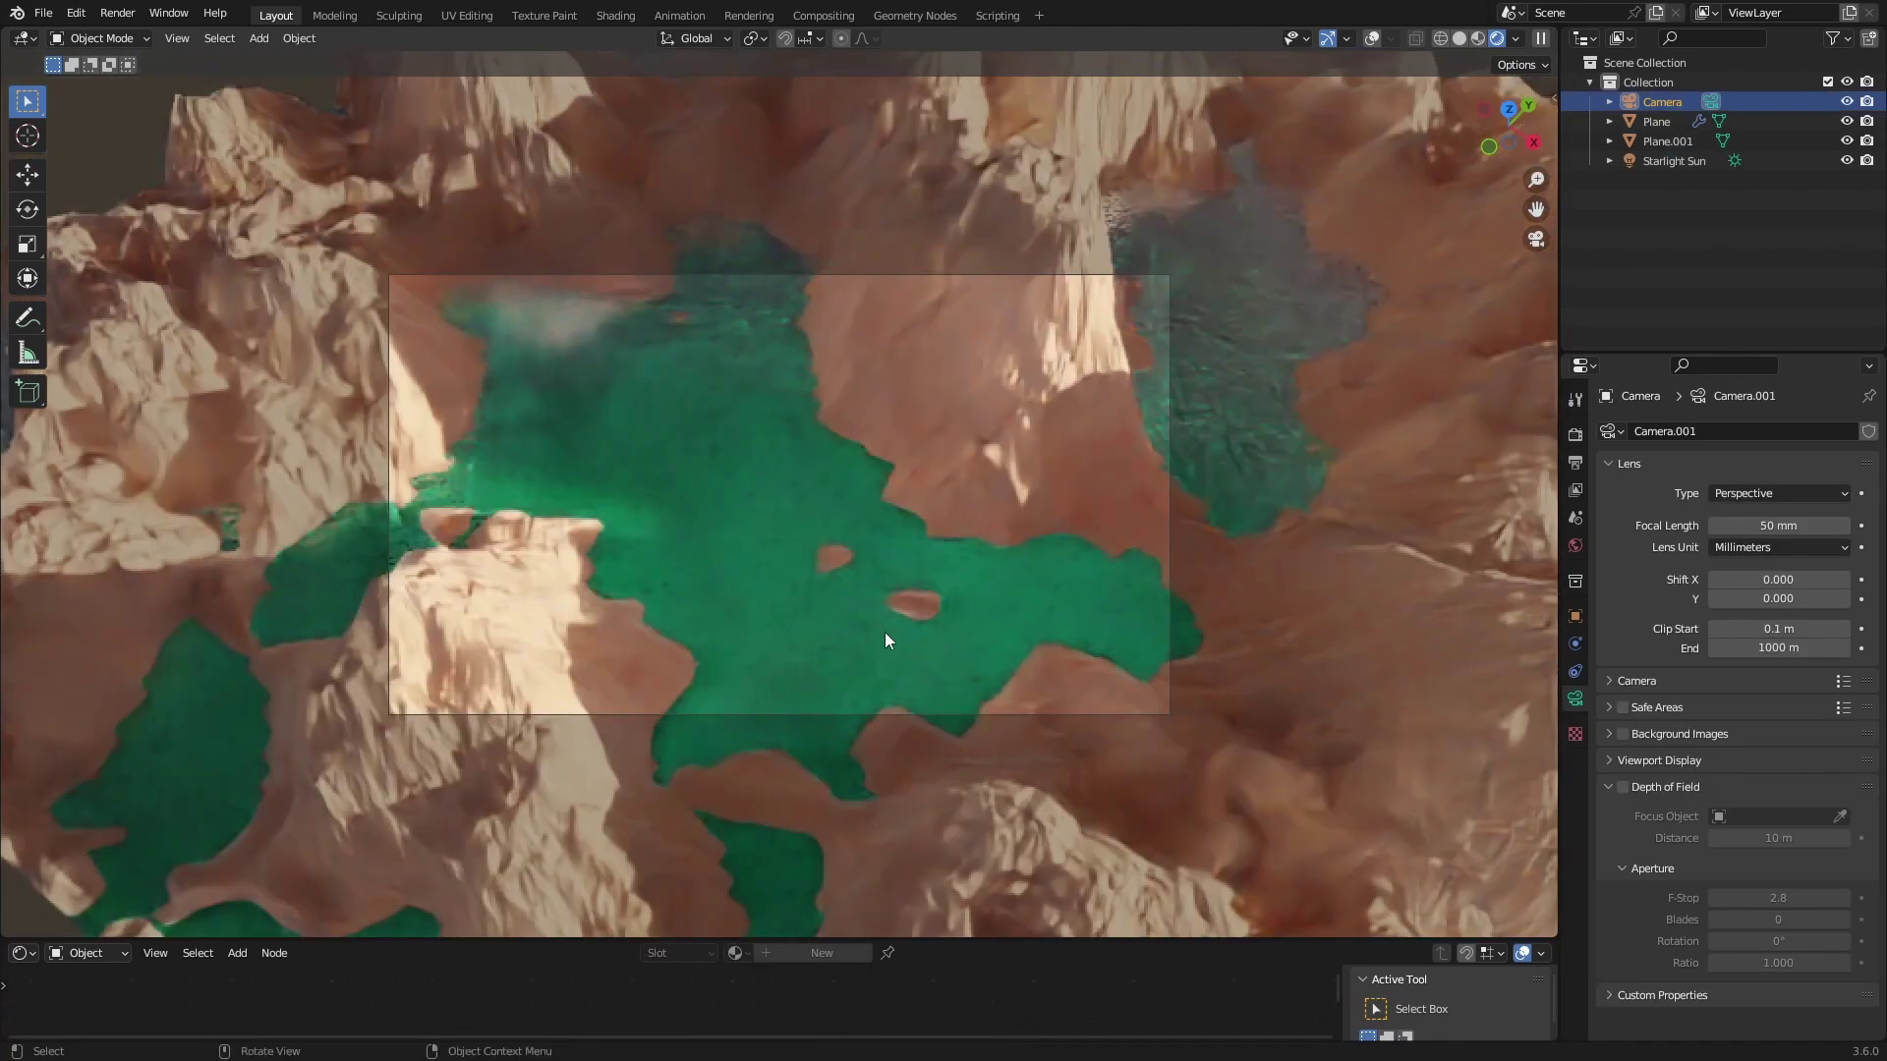
# - Show the viewport overlays and move the camera to reframe the lagoon, and edit its focal length
pyautogui.click(1668, 117)
pyautogui.click(1663, 102)
pyautogui.click(1372, 39)
pyautogui.press('g')
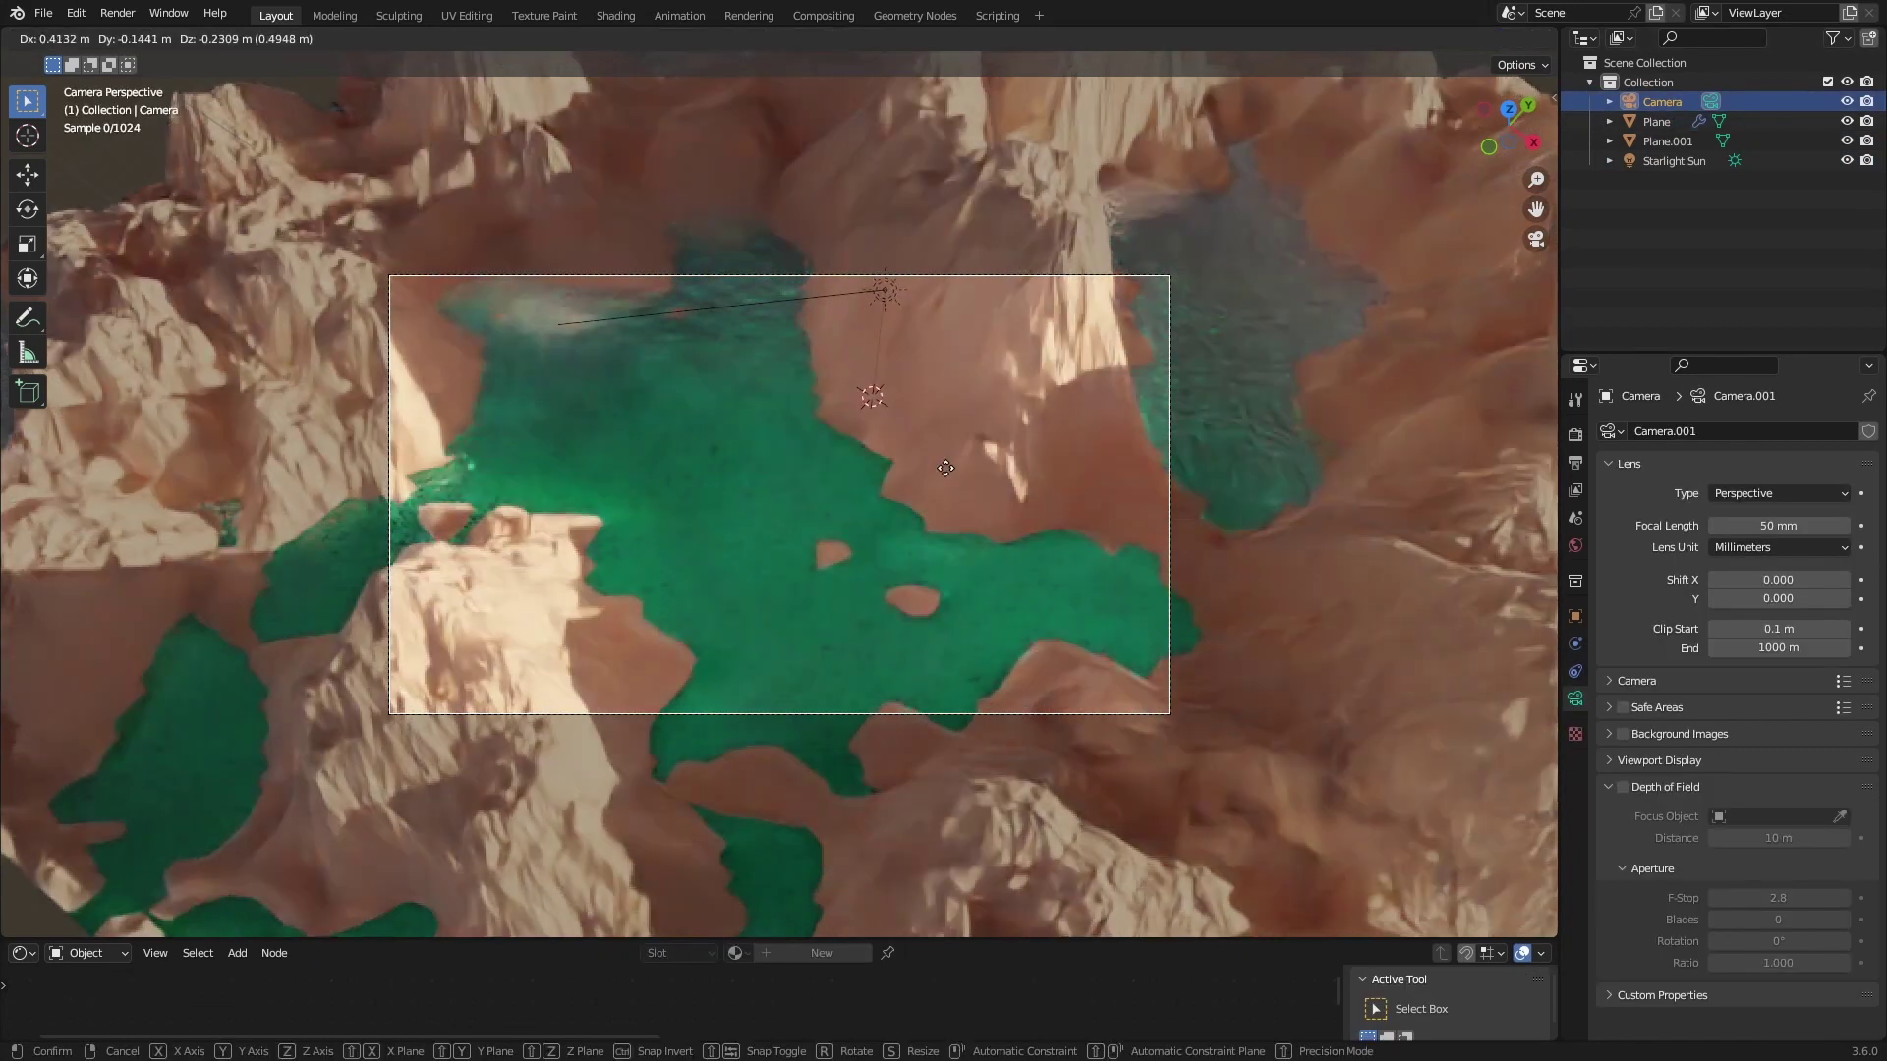
pyautogui.click(749, 836)
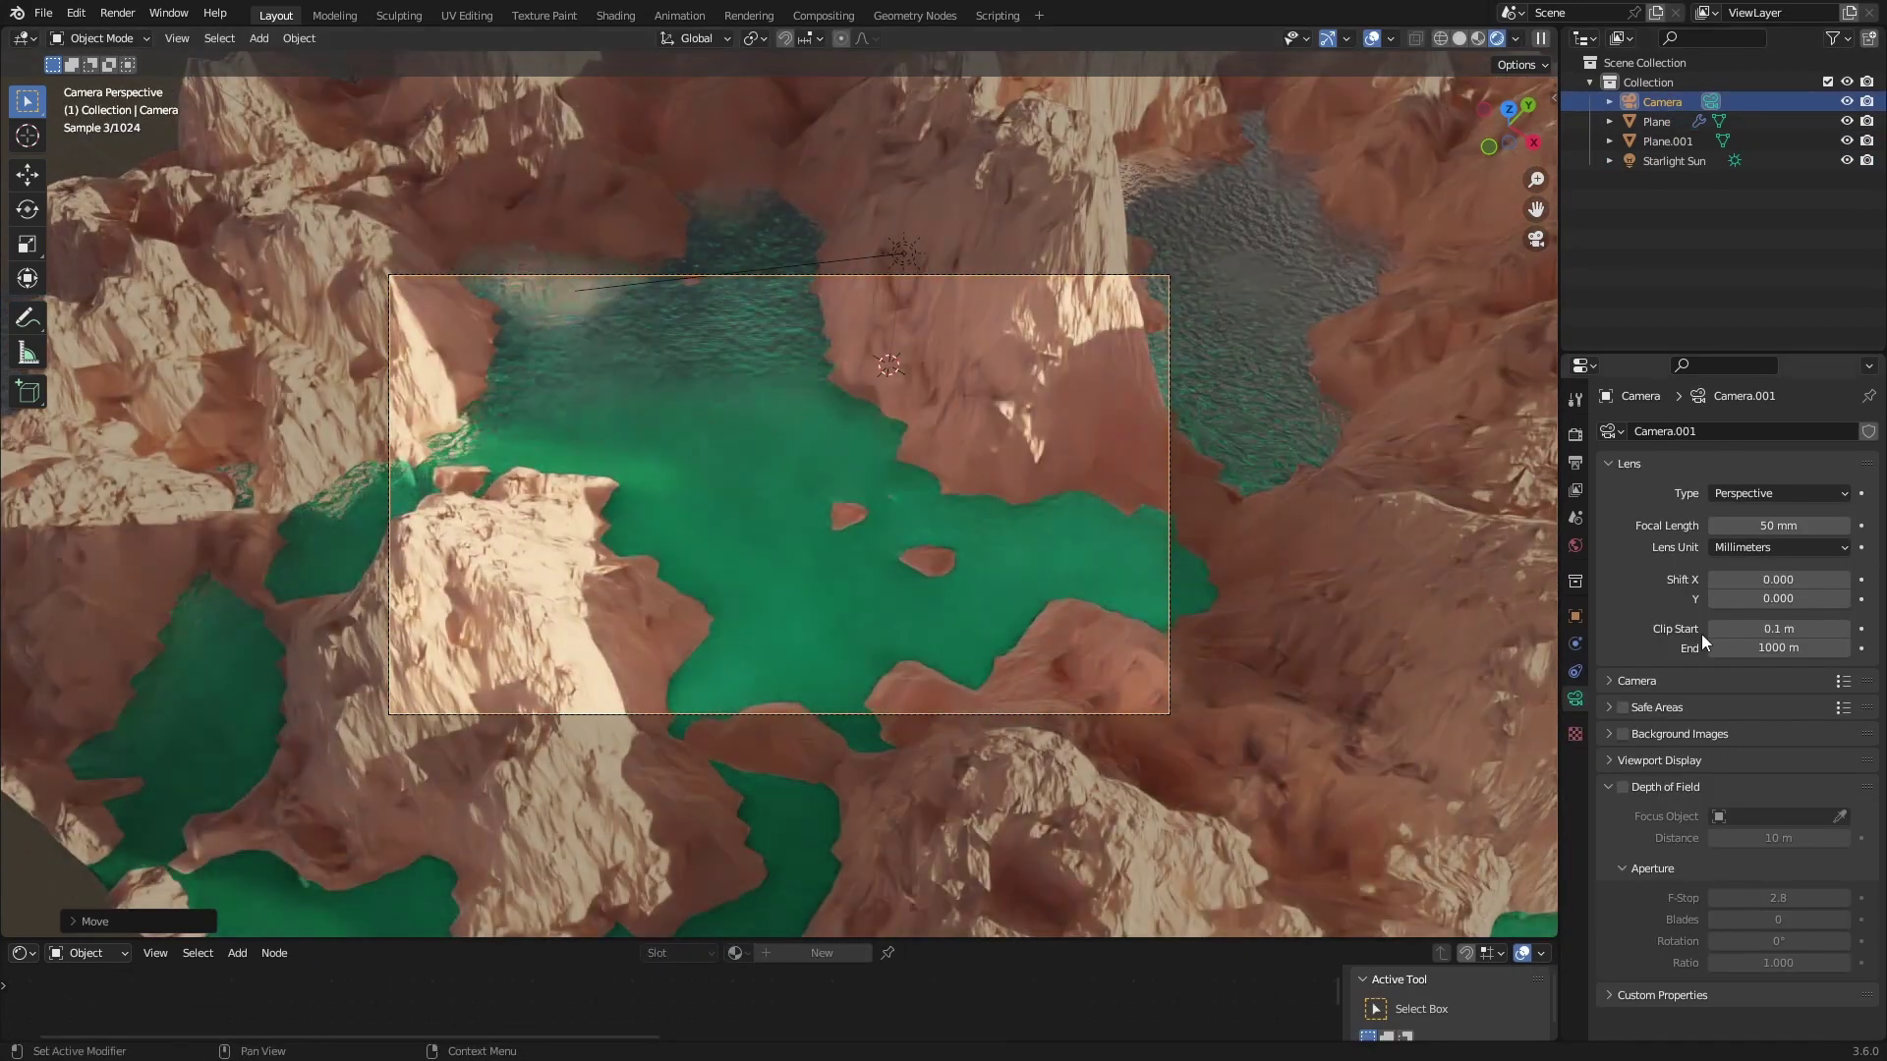
pyautogui.click(1759, 526)
pyautogui.press('Return')
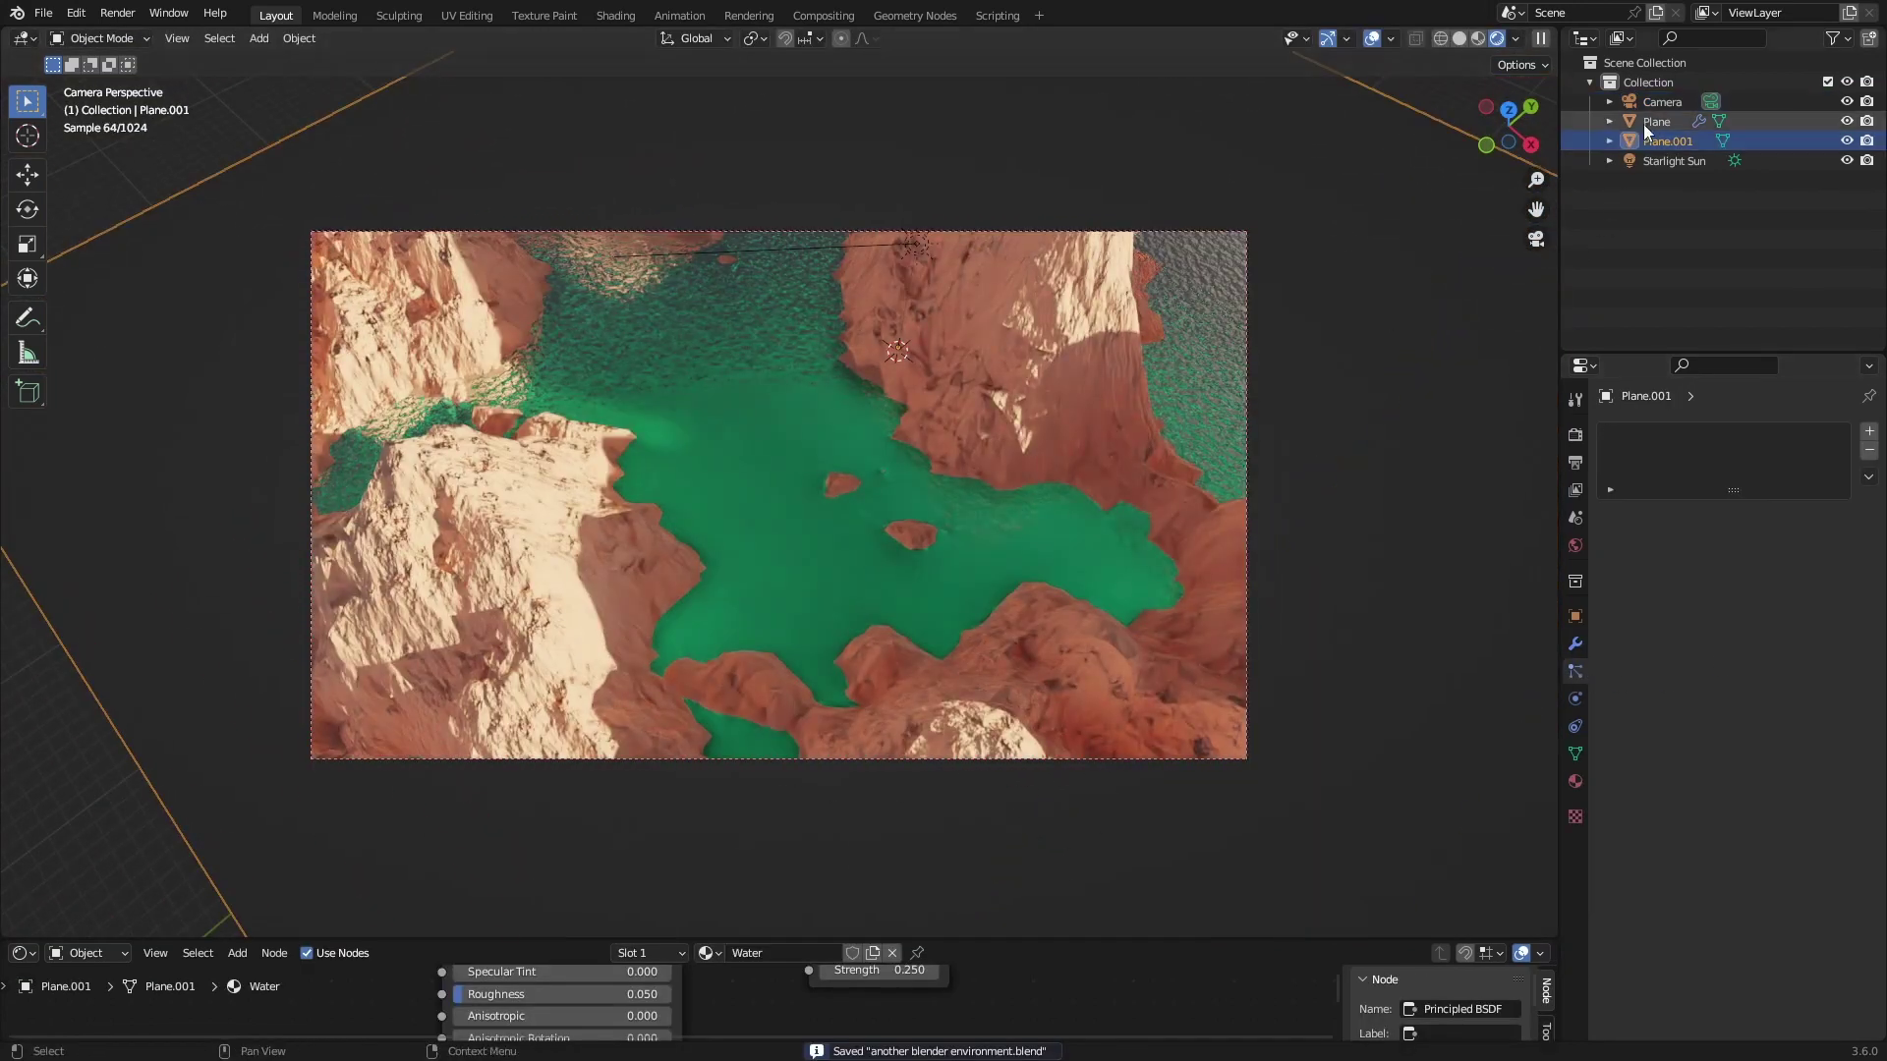
# - Set the Dicing Scale of the terrain plane's Subdivision modifier to 0.50 and save the file
pyautogui.click(1656, 121)
pyautogui.click(1578, 641)
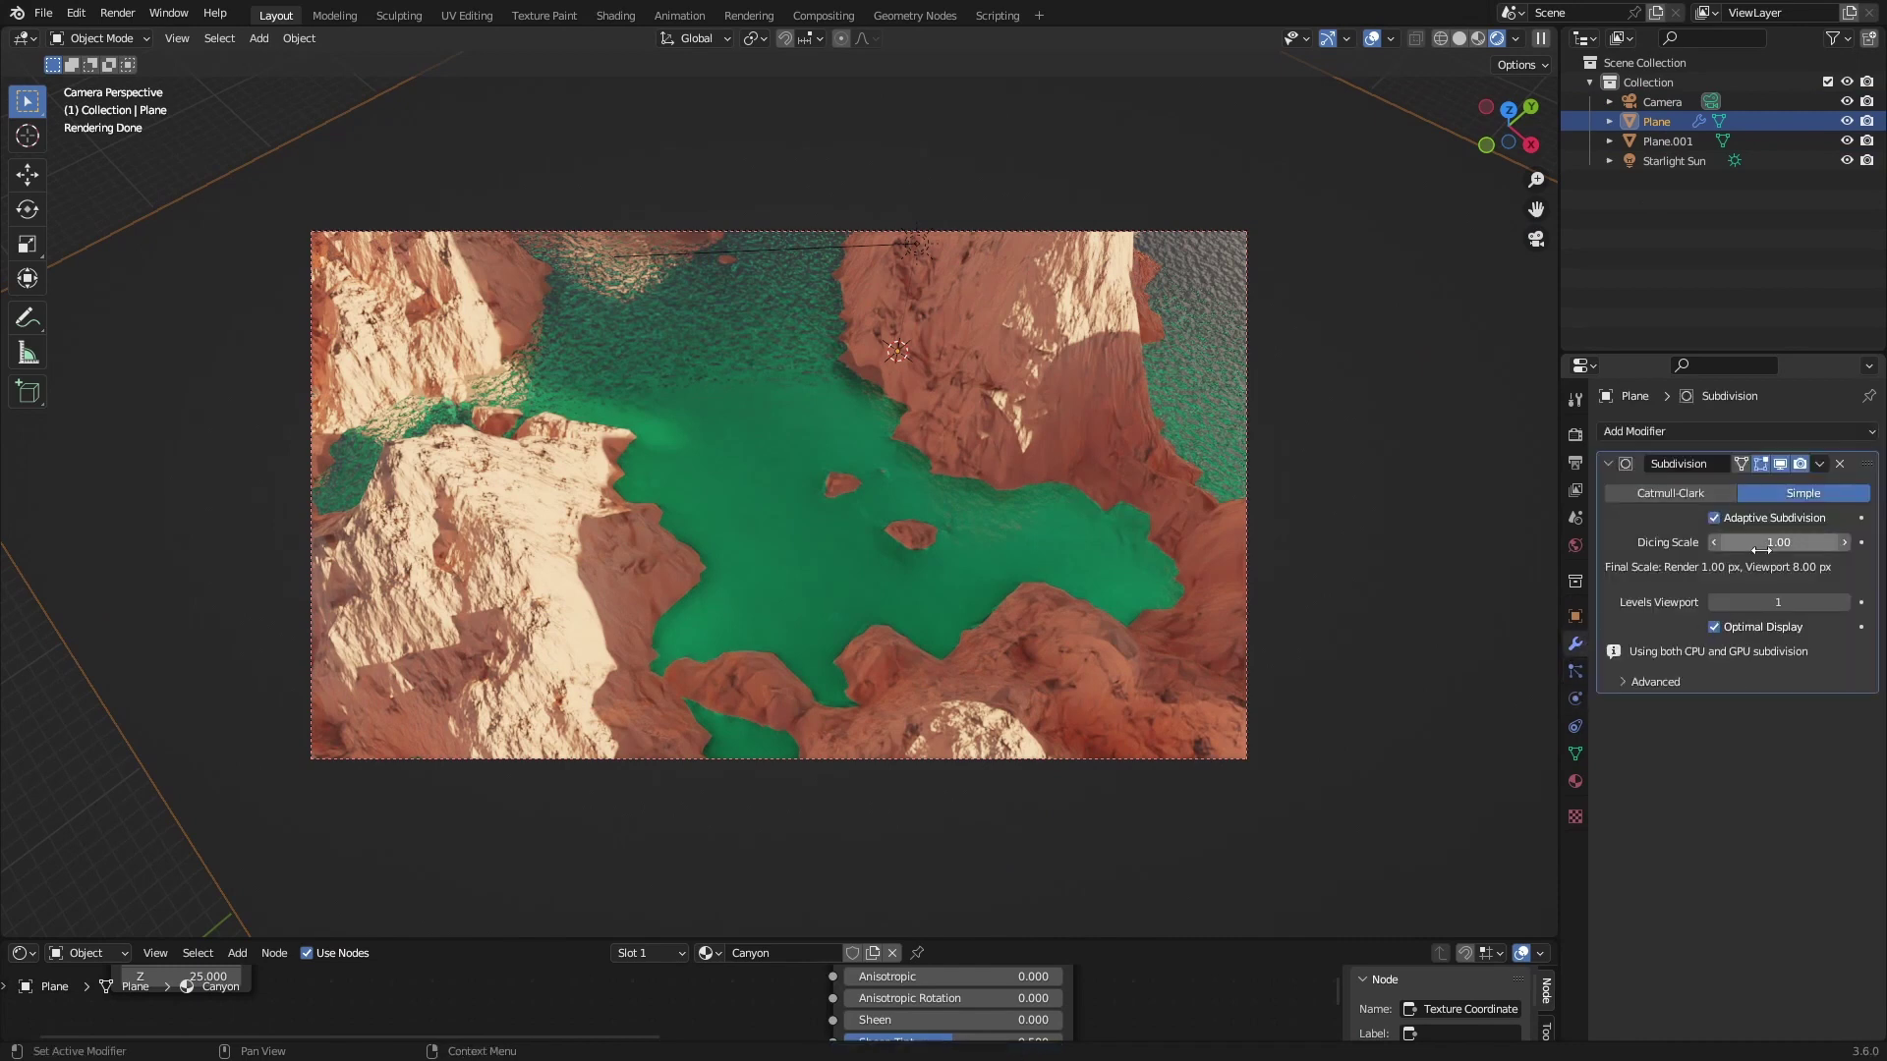
pyautogui.moveTo(1785, 545); pyautogui.dragTo(1725, 545)
pyautogui.hotkey('ctrl', 's')
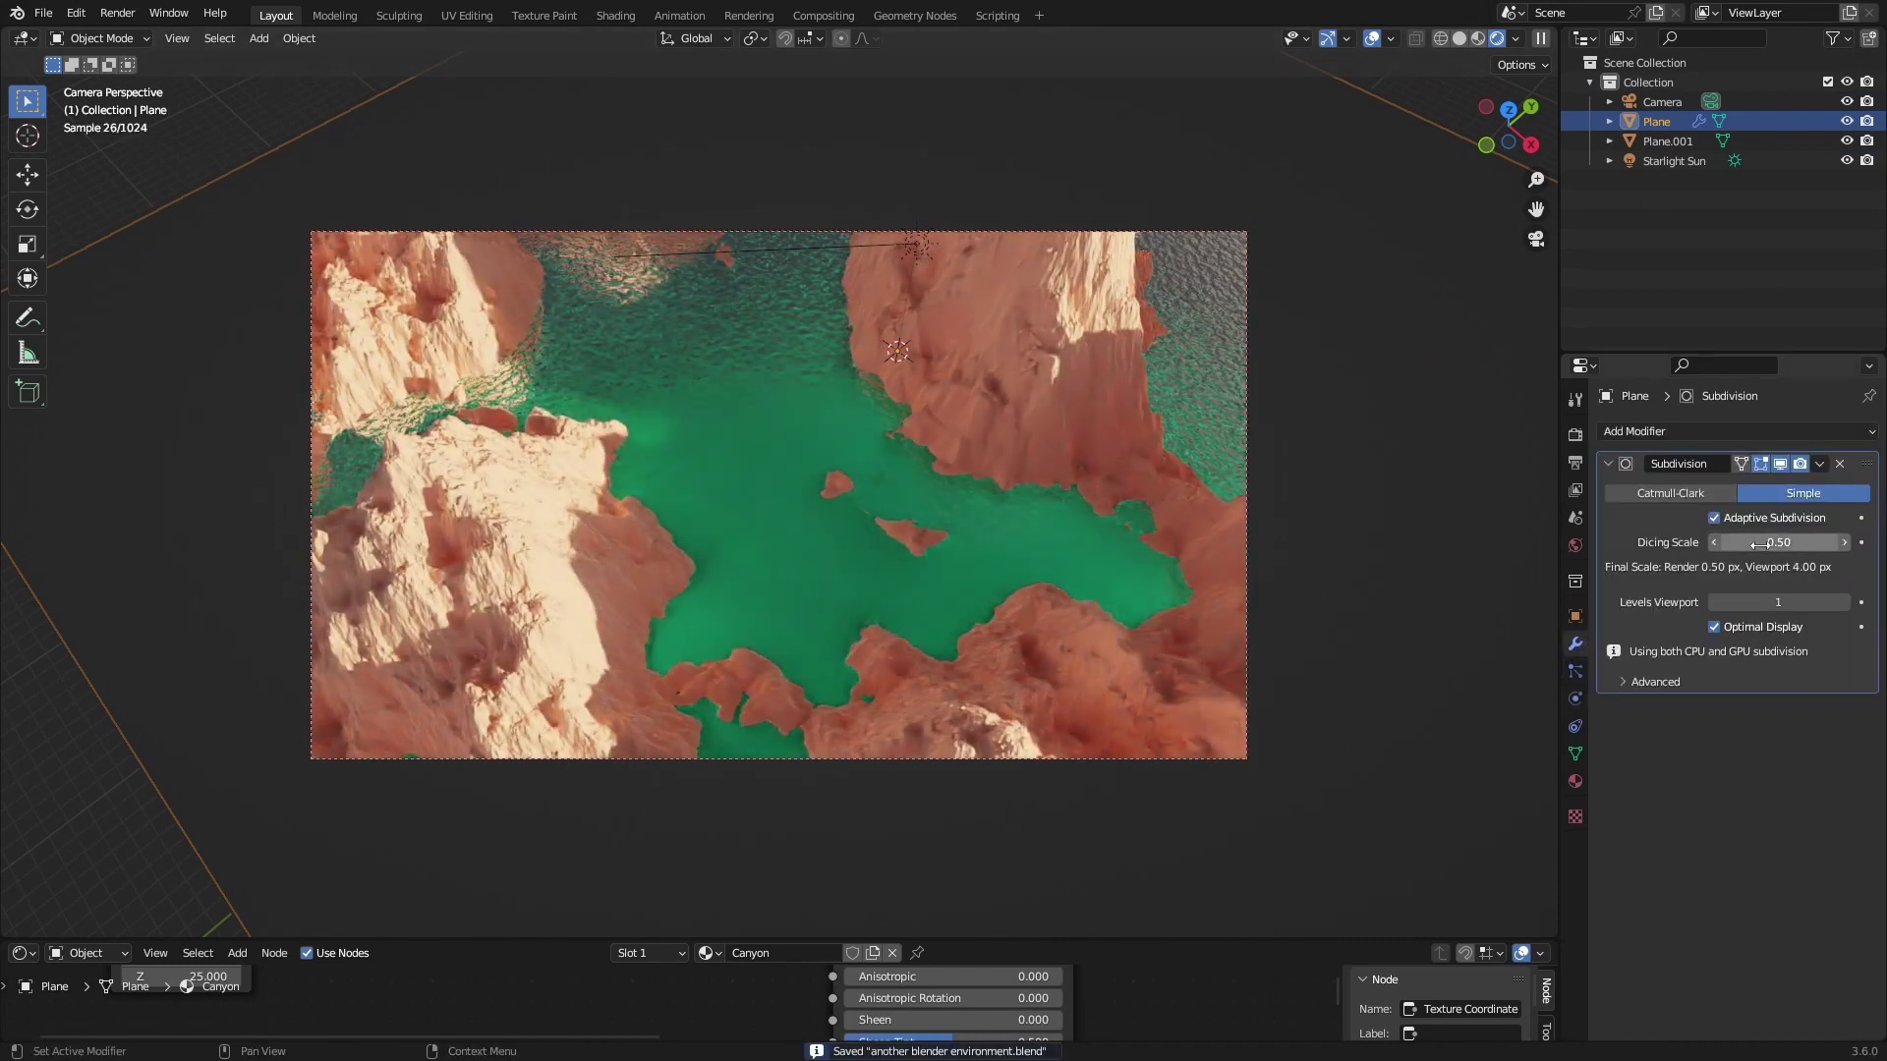
# - Inspect the whole terrain from outside the camera view and try a Dicing Scale of 1 on its Subdivision modifier
pyautogui.moveTo(969, 523); pyautogui.dragTo(1130, 804, button='middle')
pyautogui.scroll(-5, 961, 596)
pyautogui.click(1160, 725)
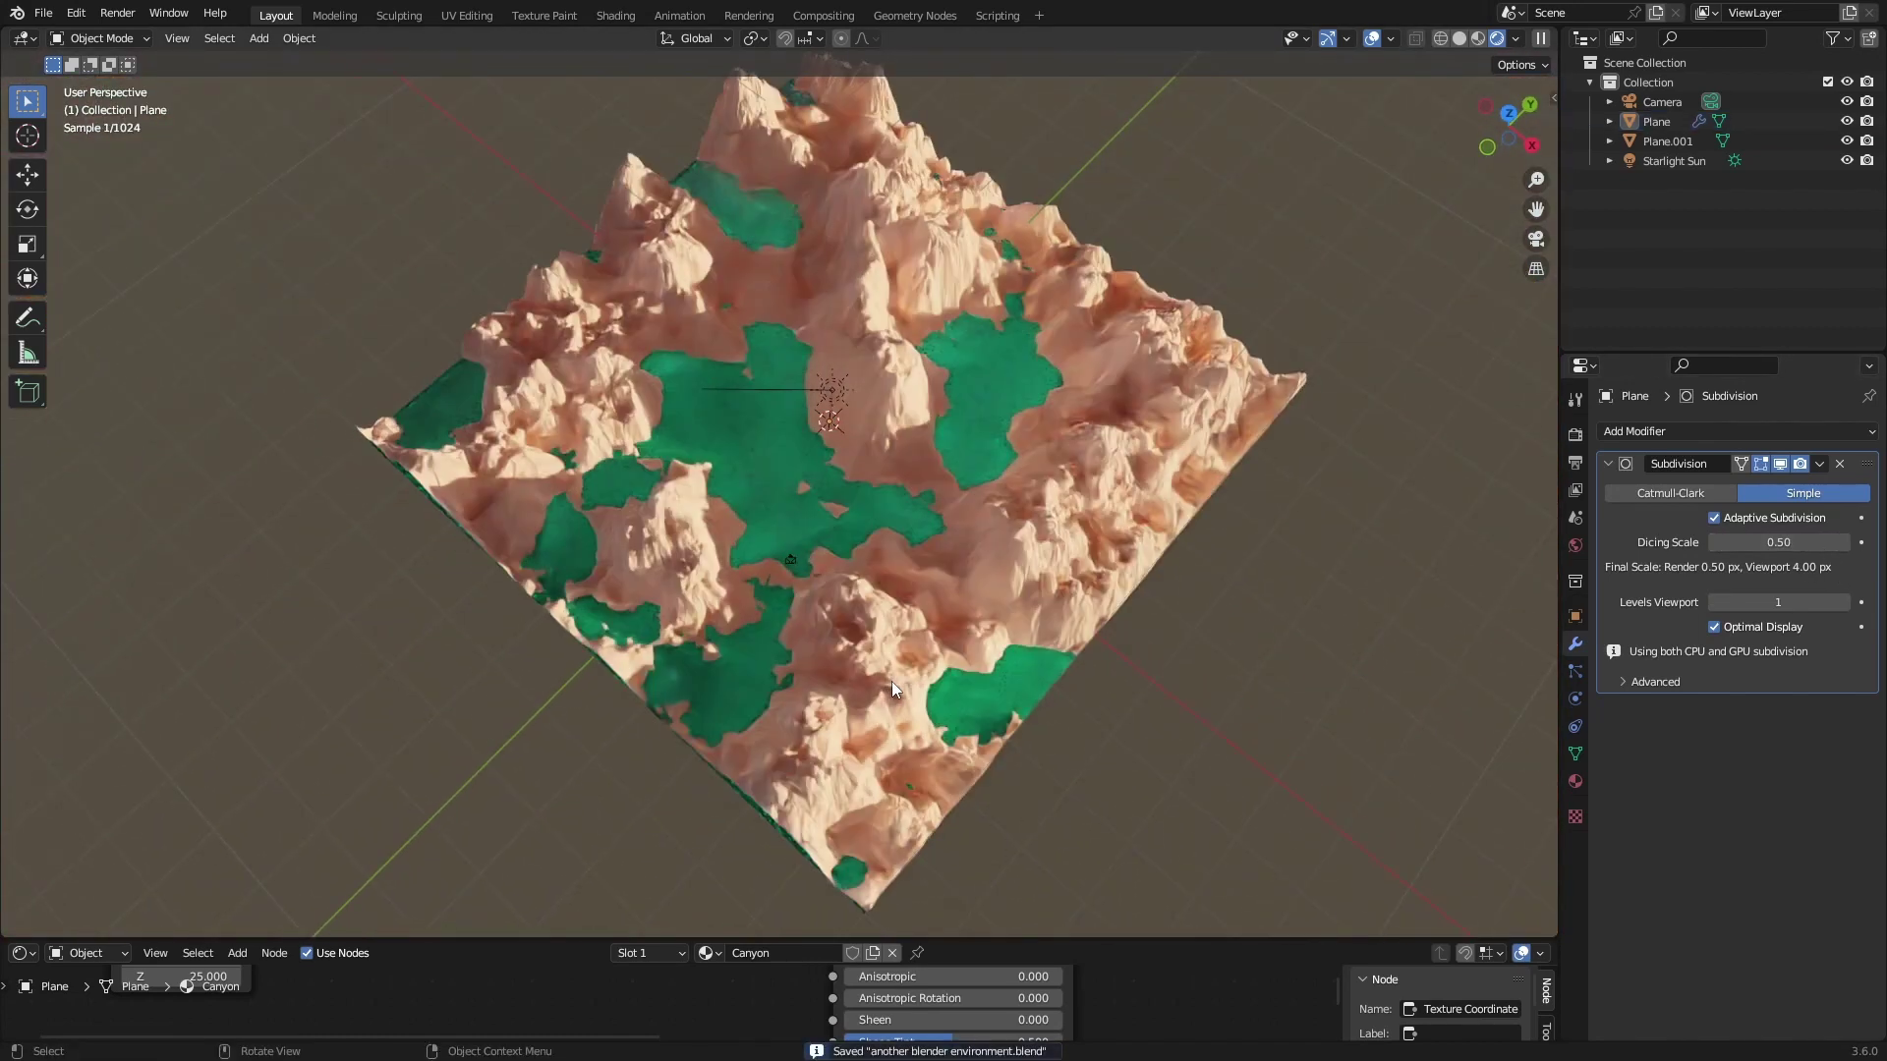
pyautogui.moveTo(1765, 534)
pyautogui.mouseDown()
pyautogui.moveTo(1855, 533)
pyautogui.moveTo(1801, 534)
pyautogui.mouseUp()
pyautogui.click(1774, 536)
pyautogui.write('1')
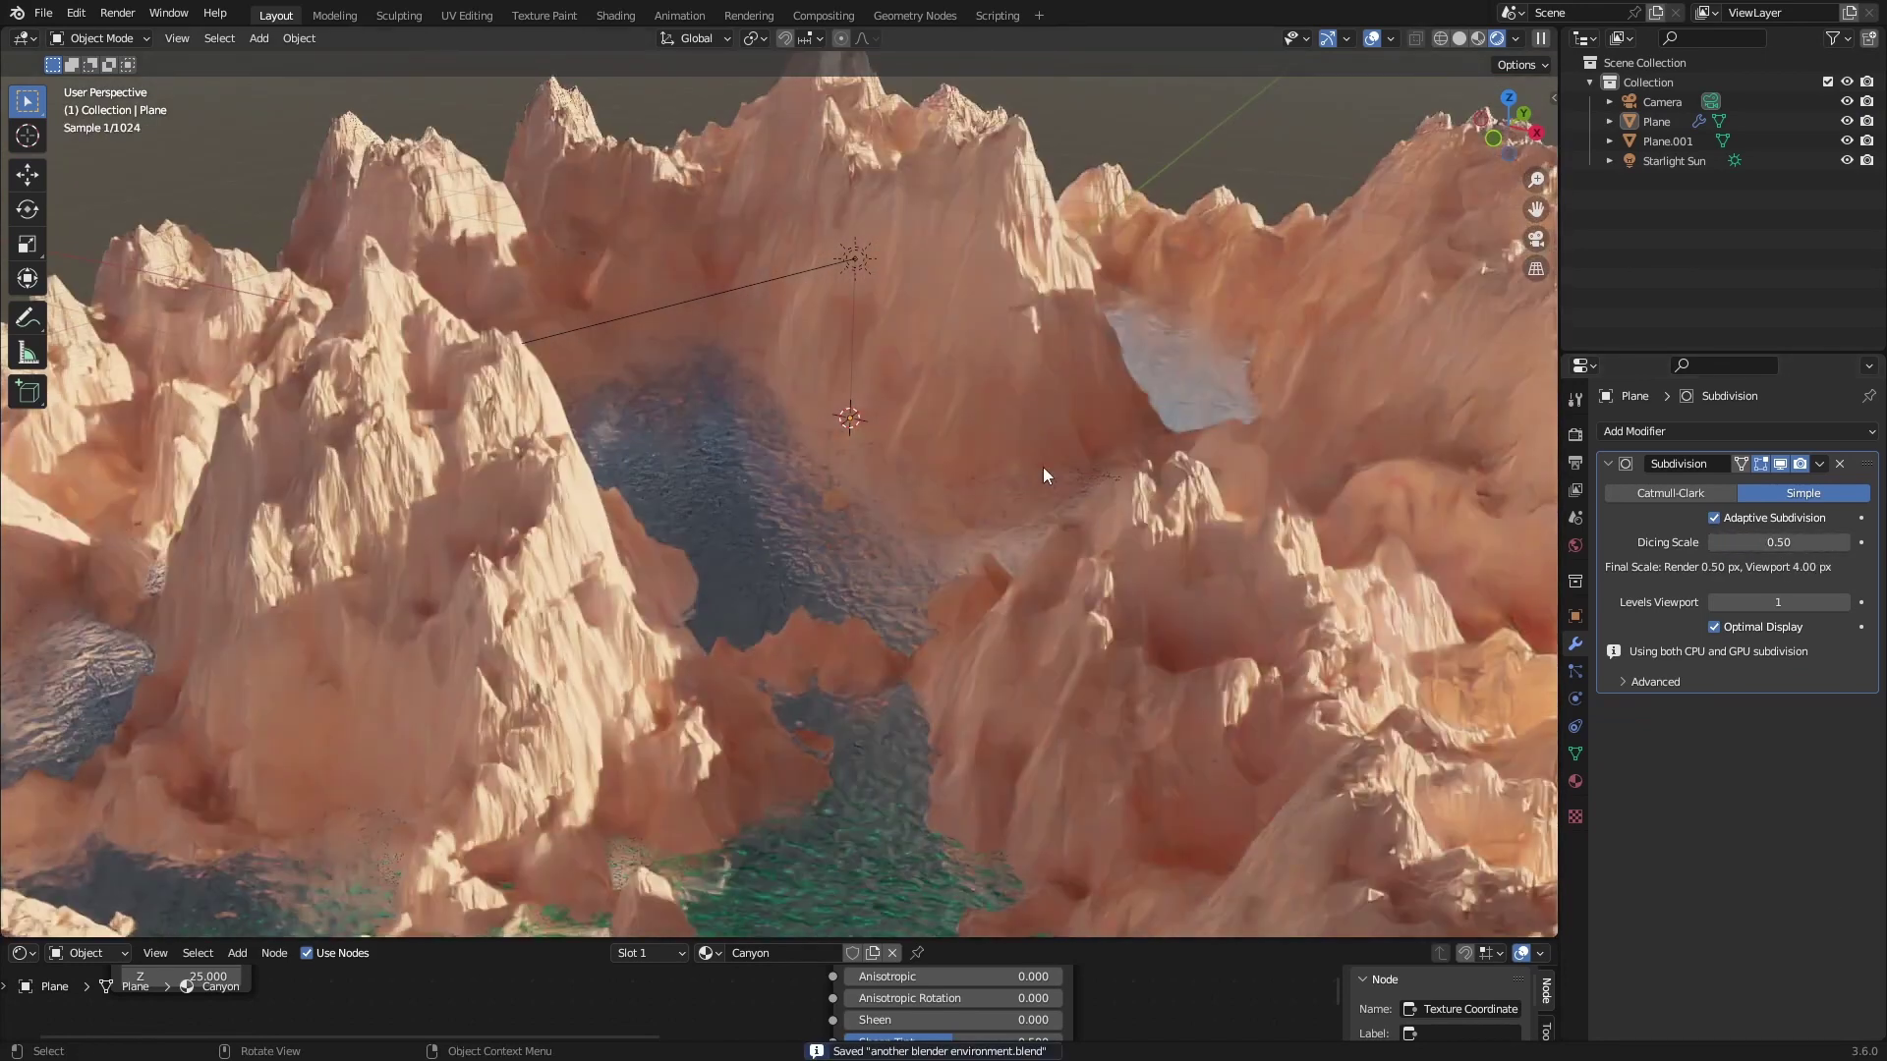
pyautogui.moveTo(1254, 498); pyautogui.dragTo(912, 547, button='middle')
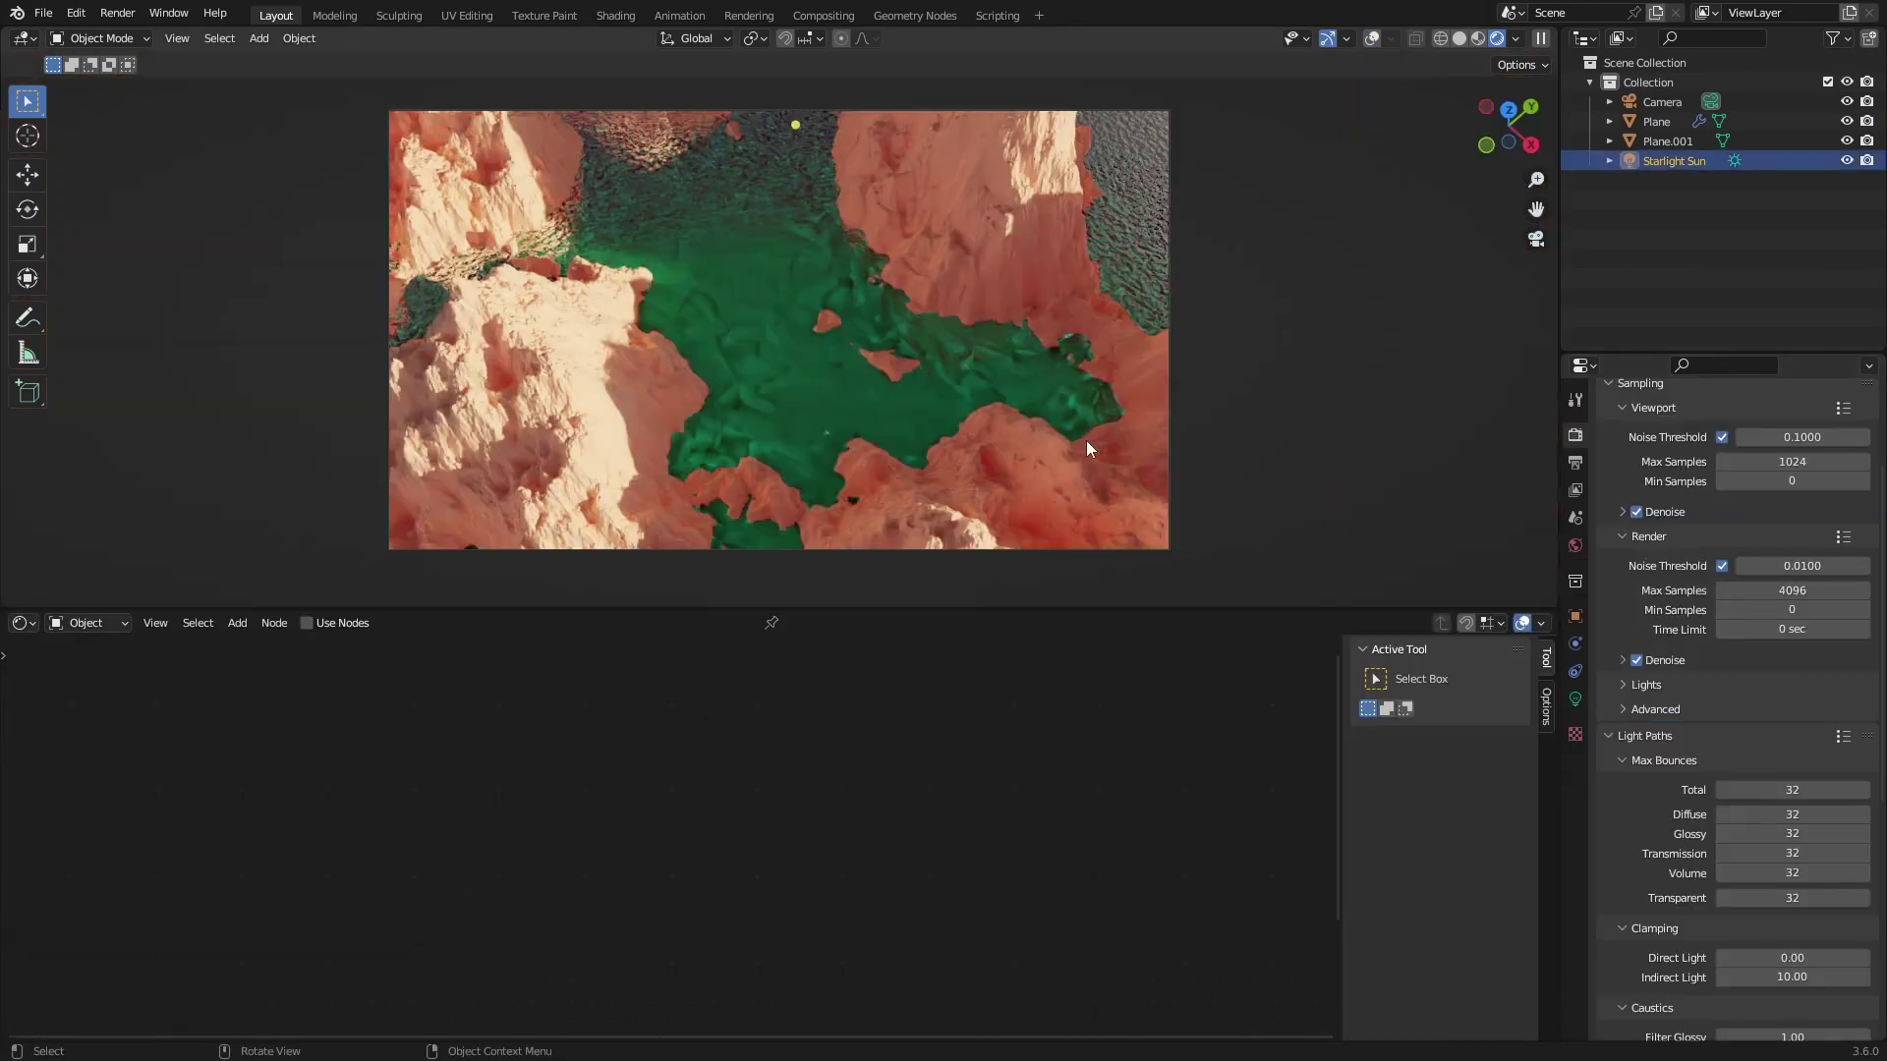
# - Rotate the Starlight Sun around Z in two passes to light the framed canyon view, and save the file
pyautogui.press('r')
pyautogui.press('z')
pyautogui.click(1030, 505)
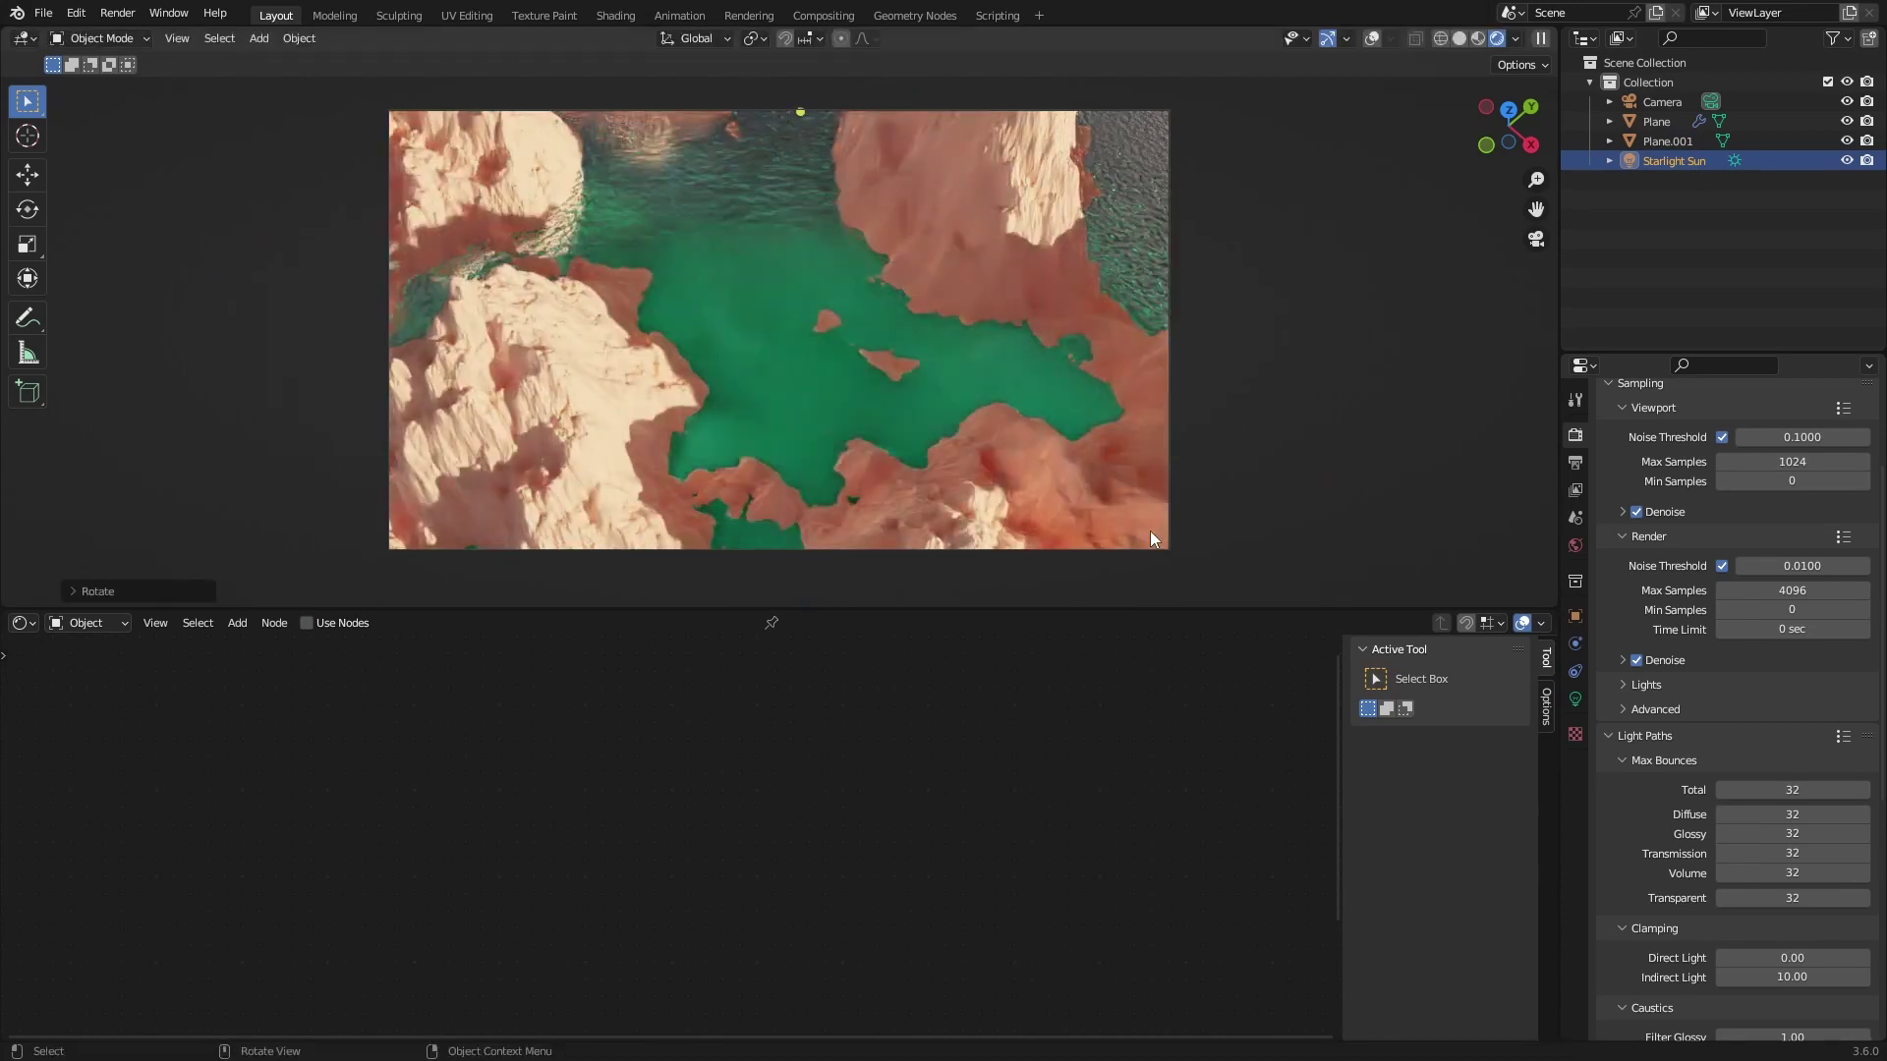
pyautogui.press('r')
pyautogui.press('z')
pyautogui.click(1236, 330)
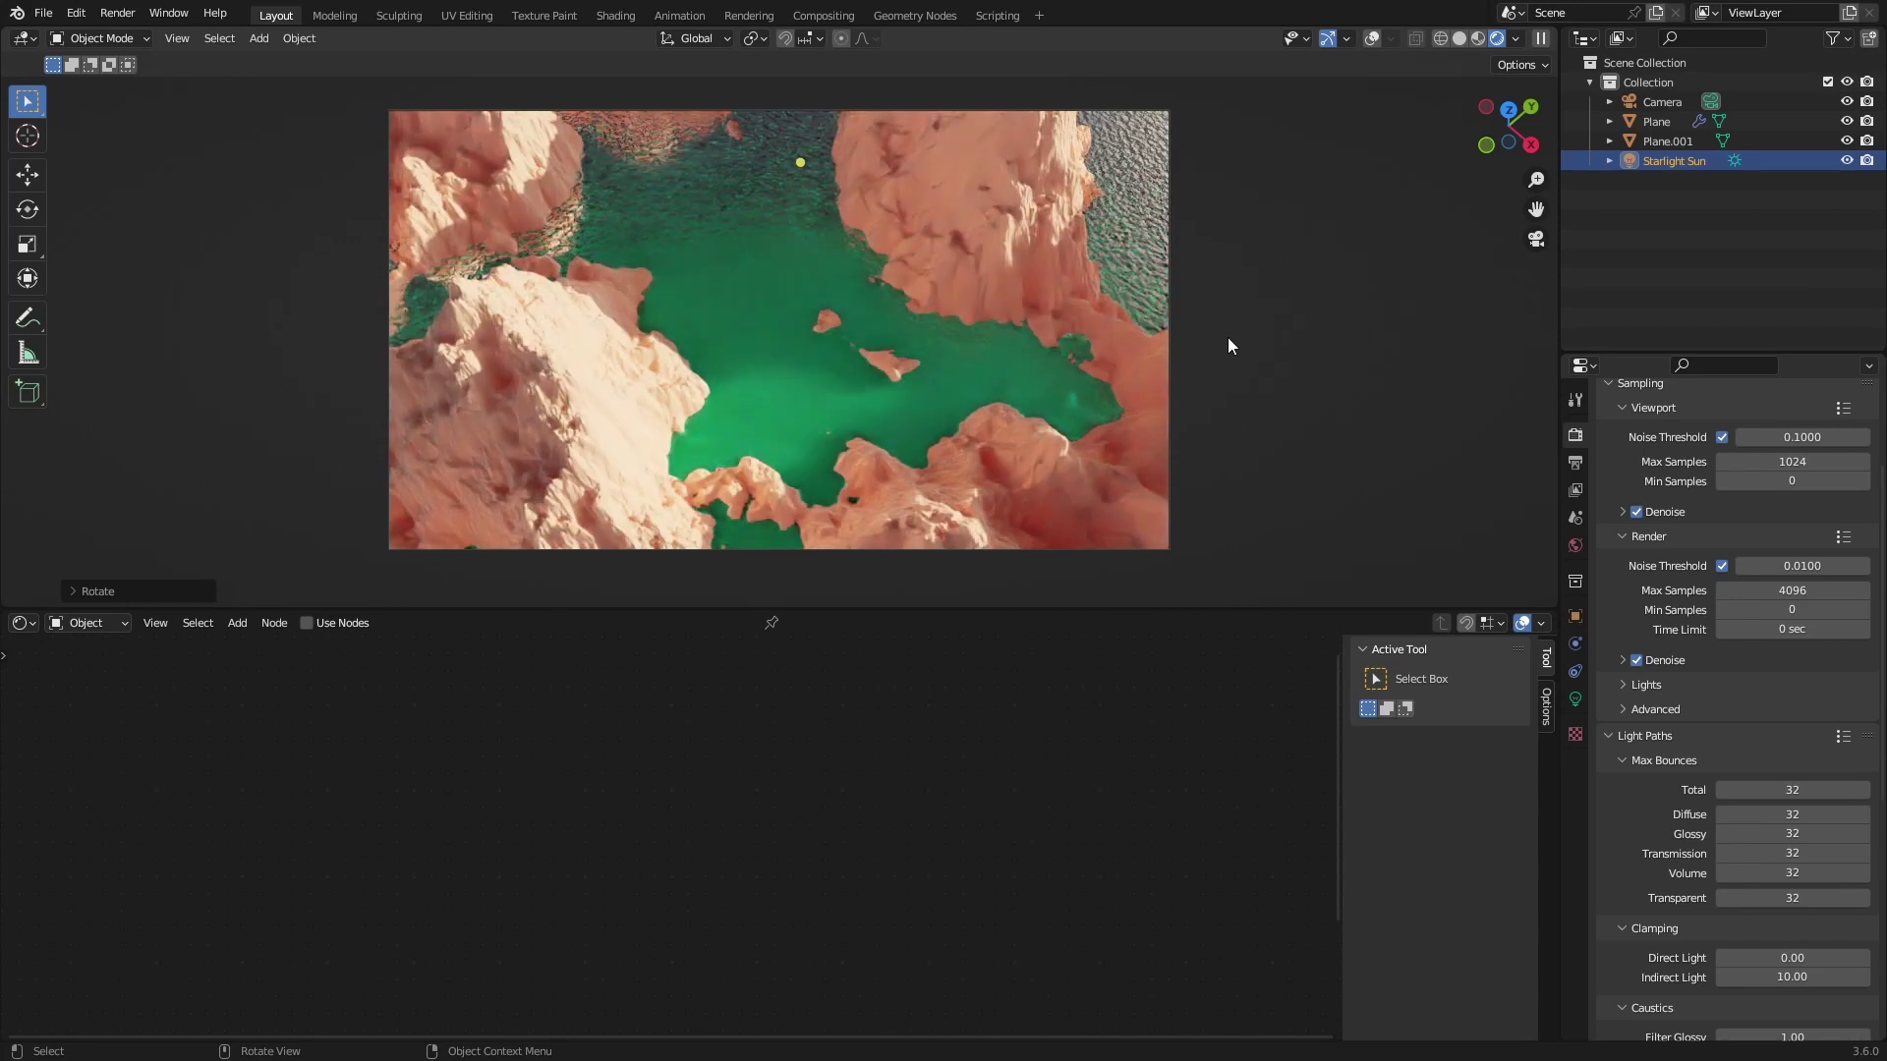
pyautogui.hotkey('ctrl', 's')
# - Add a cube and move its mesh up 1 m along Z in Edit Mode
pyautogui.hotkey('shift', 'a')
pyautogui.moveTo(686, 316)
pyautogui.click(763, 339)
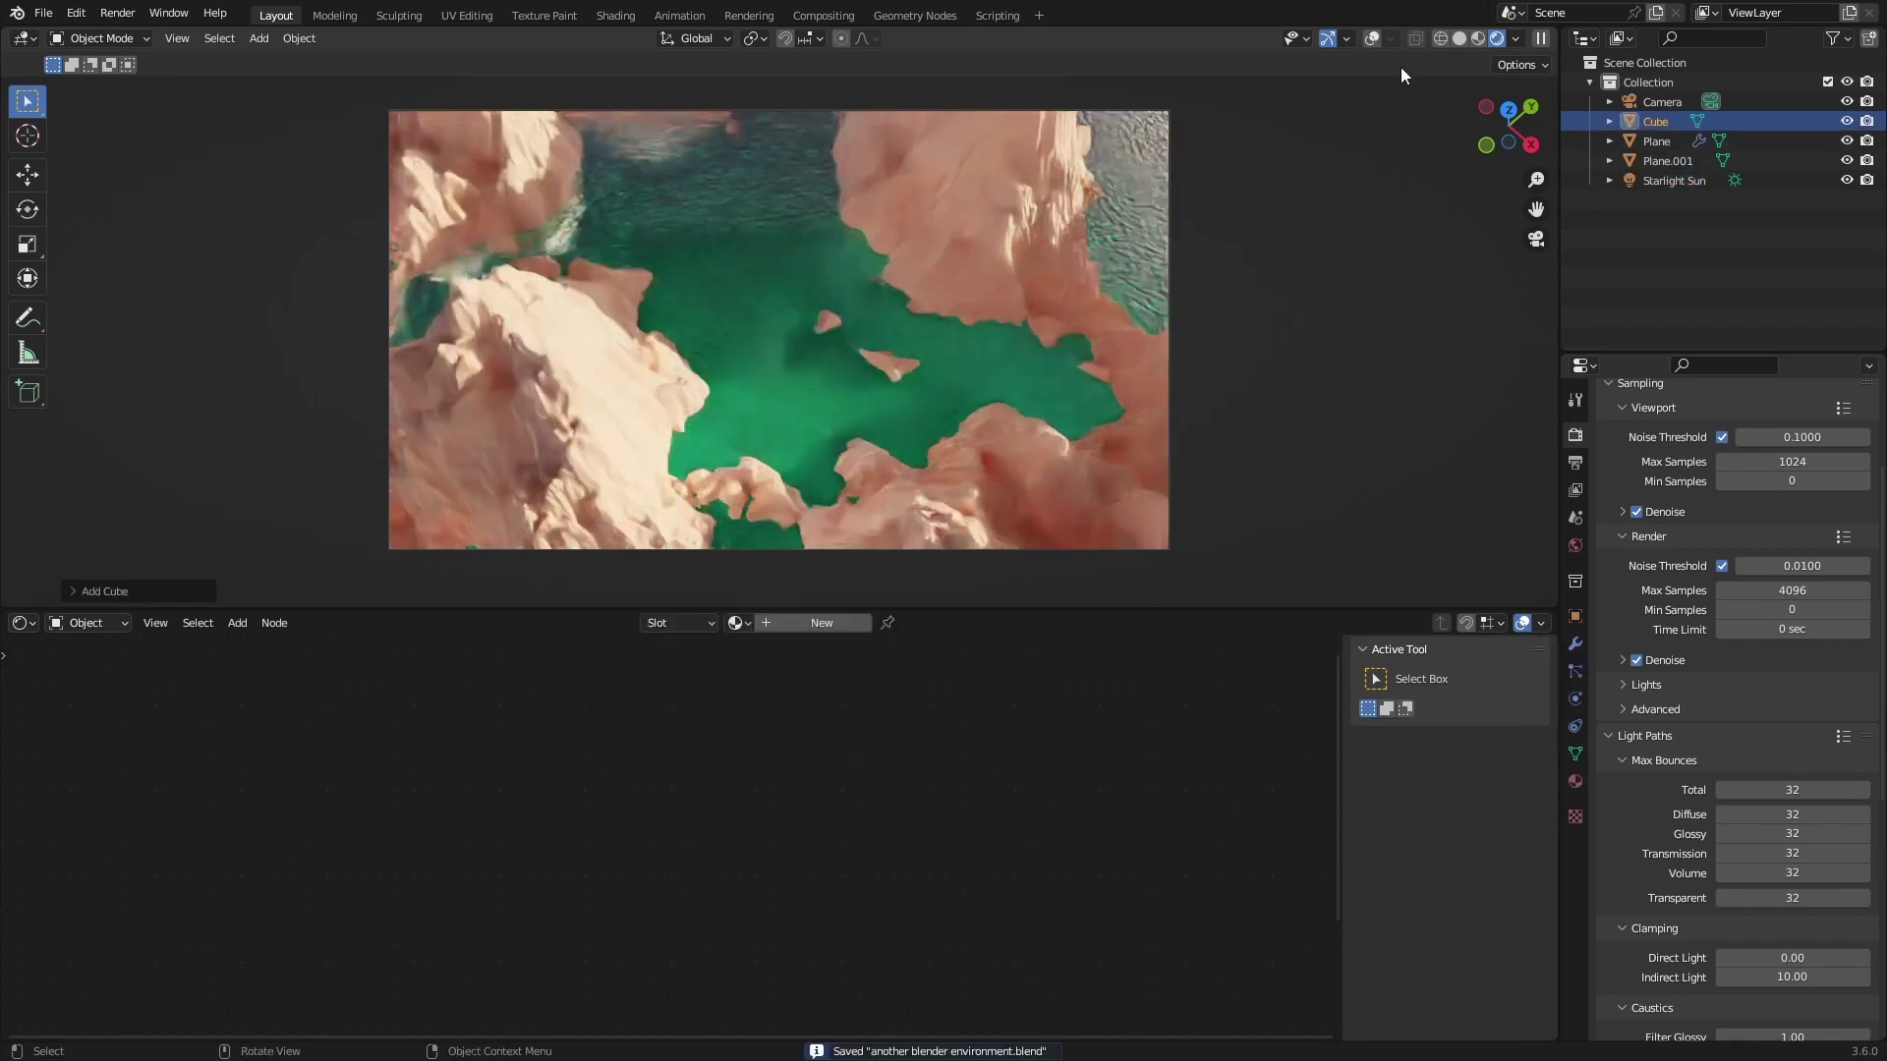
pyautogui.moveTo(763, 344); pyautogui.dragTo(849, 668, button='middle')
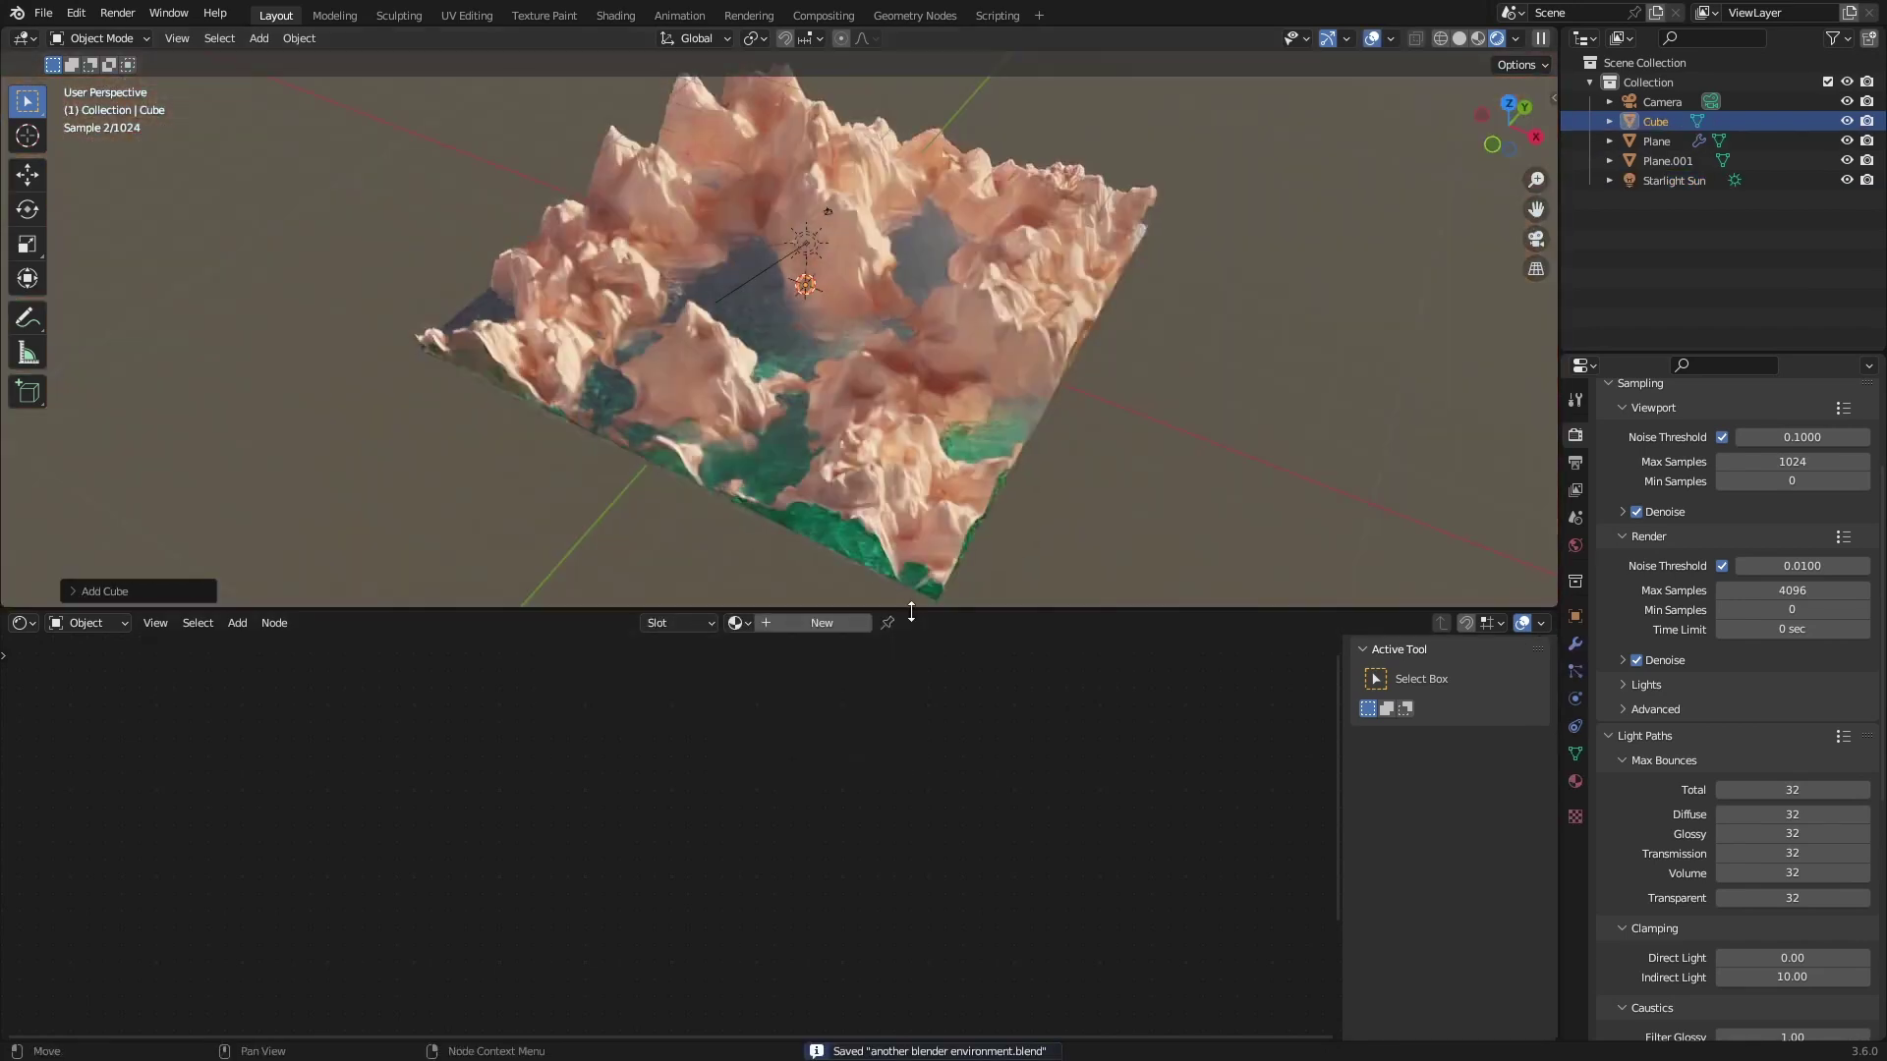
pyautogui.press('Tab')
pyautogui.write('gz1')
pyautogui.press('Return')
pyautogui.press('Tab')
# - Scale the cube by 5 in X and Y only, leaving out Z
pyautogui.press('s')
pyautogui.hotkey('shift', 'z')
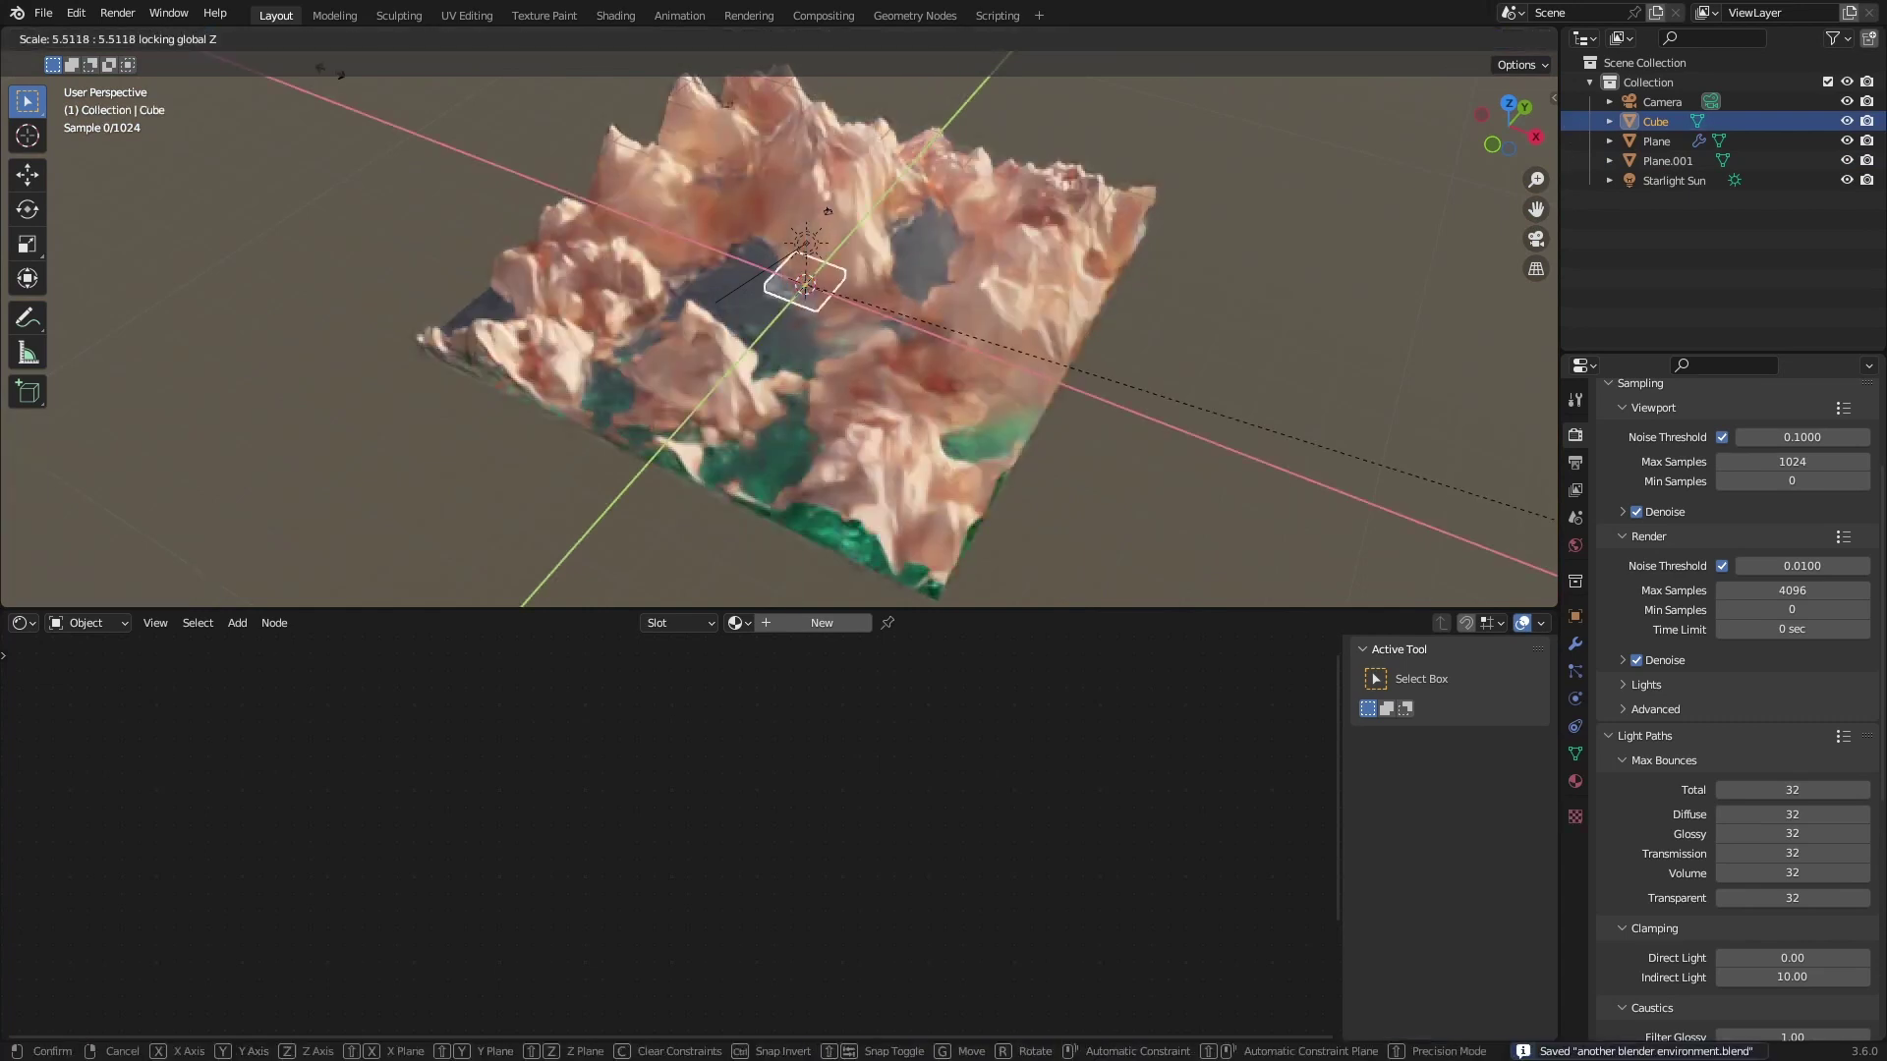
pyautogui.press('5')
pyautogui.press('Return')
# - Adjust the height of the cube's geometry along Z in Edit Mode so it encloses the terrain
pyautogui.press('Tab')
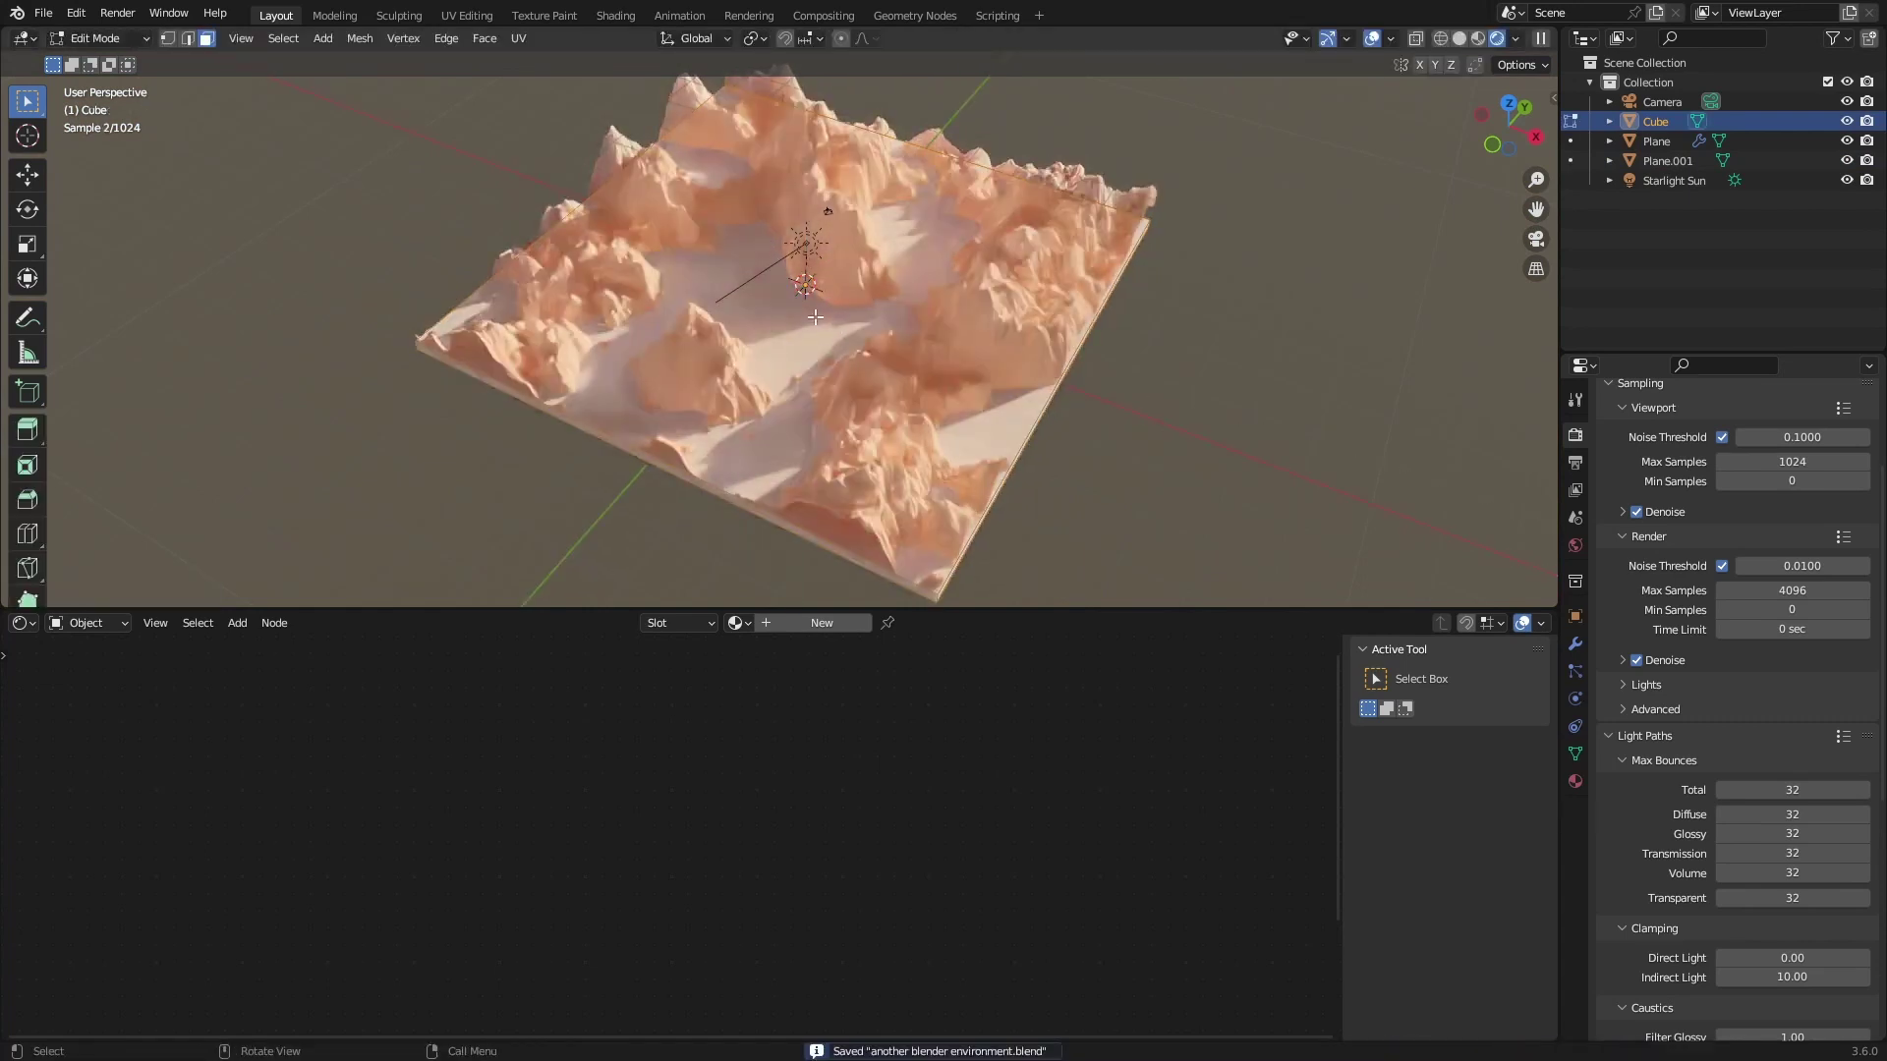
pyautogui.press('g')
pyautogui.press('z')
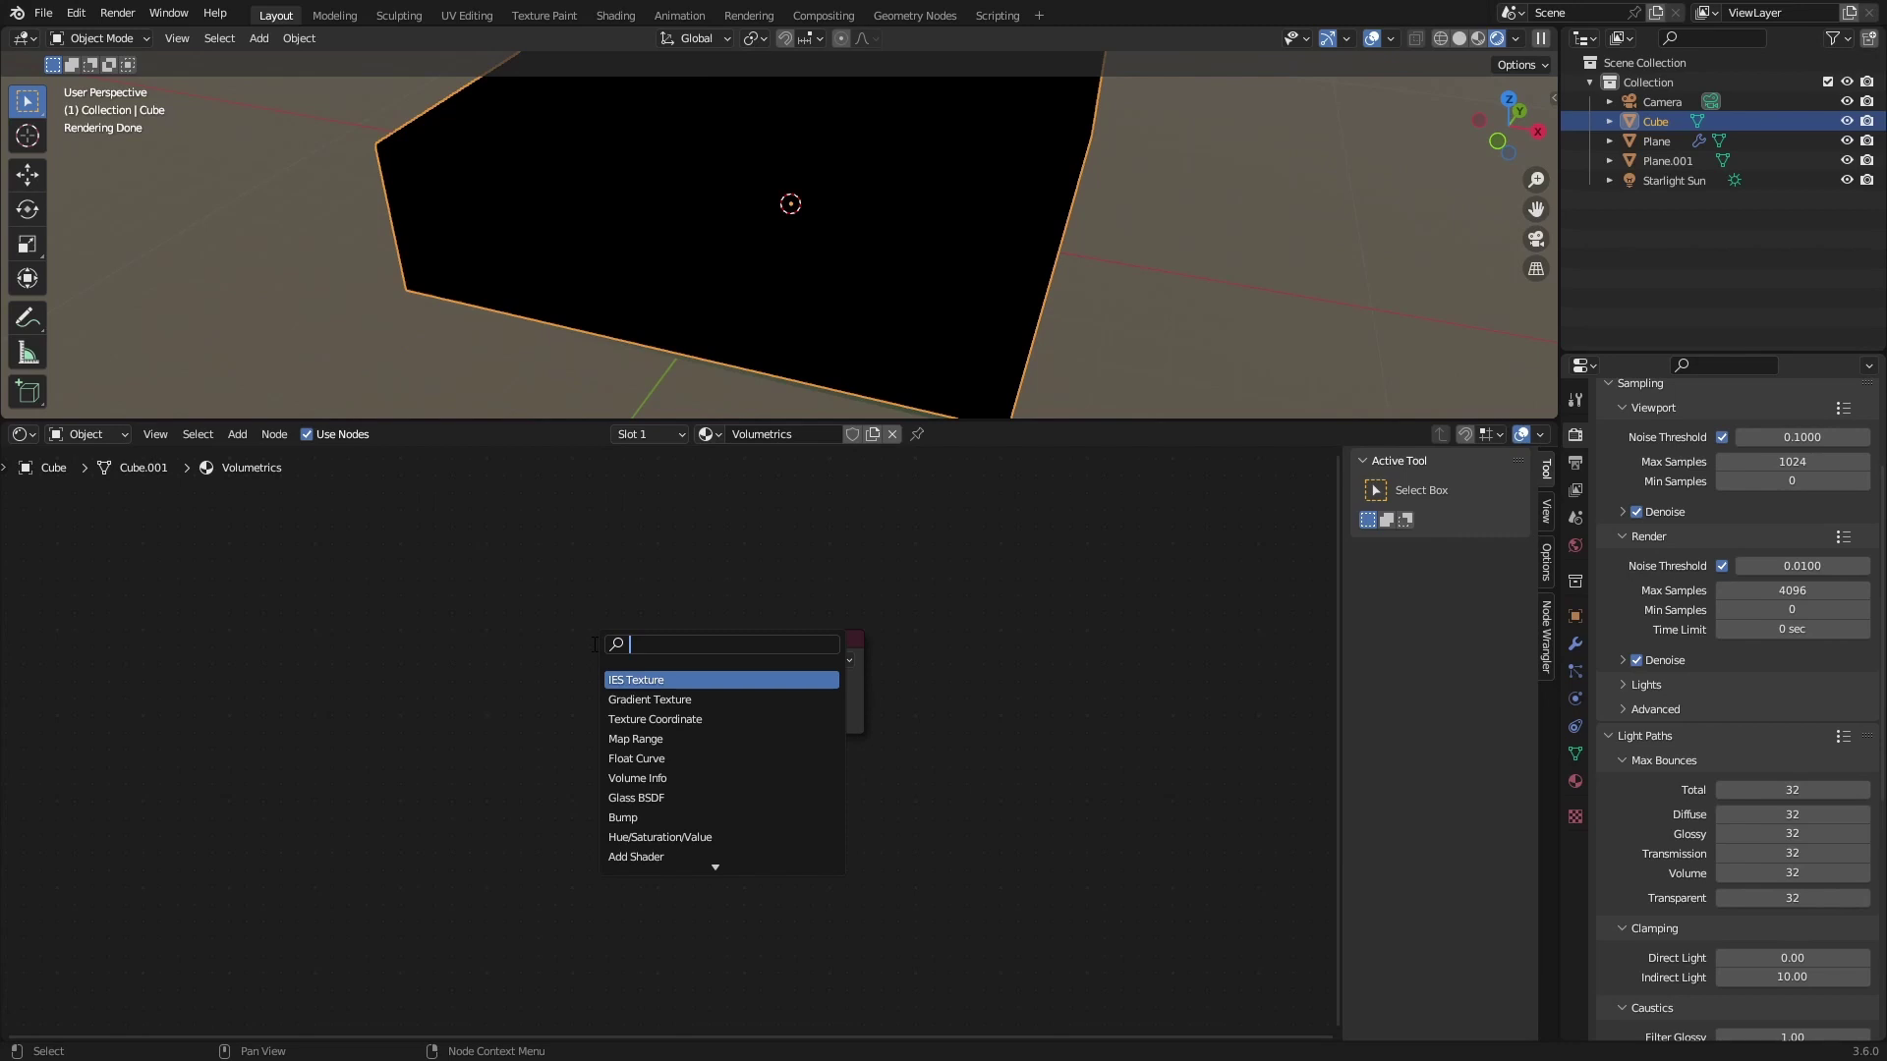
# - Add a Volume Scatter node to the Volumetrics material, connect it to the Volume output, and save the file
pyautogui.write('volume')
pyautogui.press('Down')
pyautogui.press('Return')
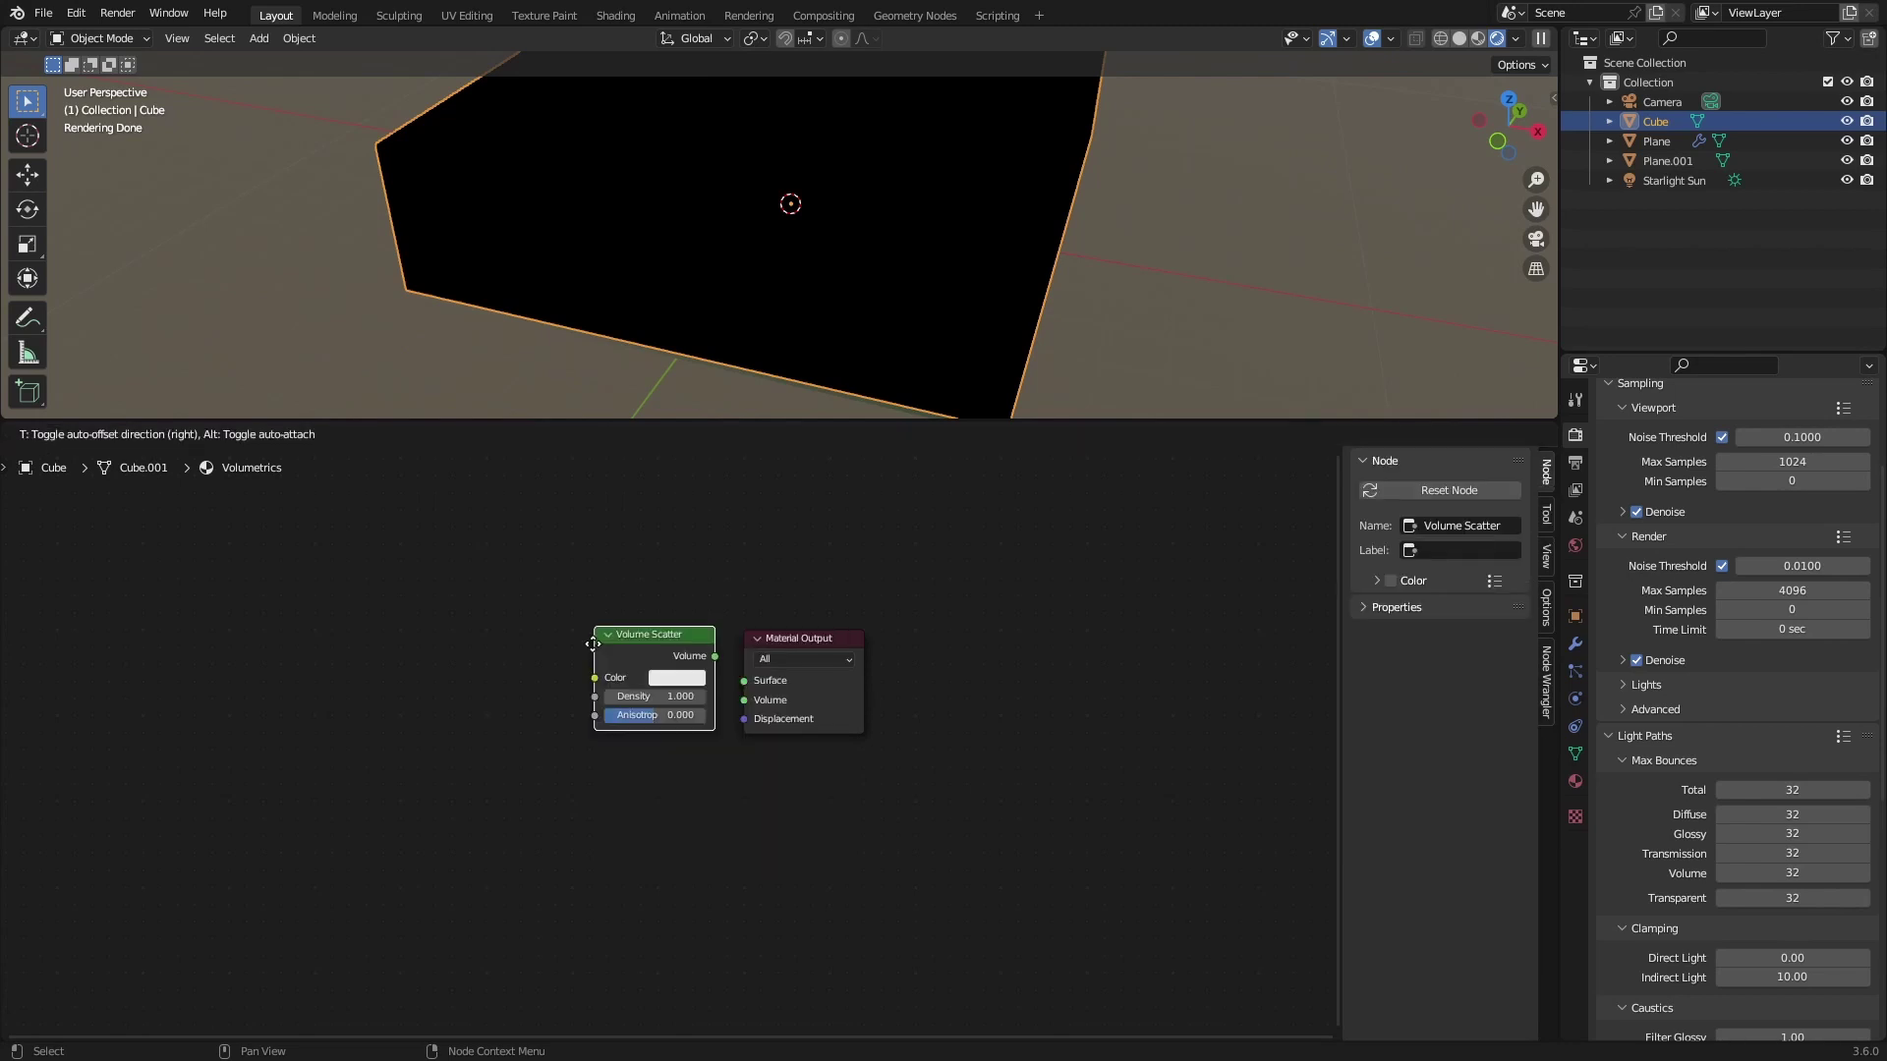
pyautogui.click(576, 643)
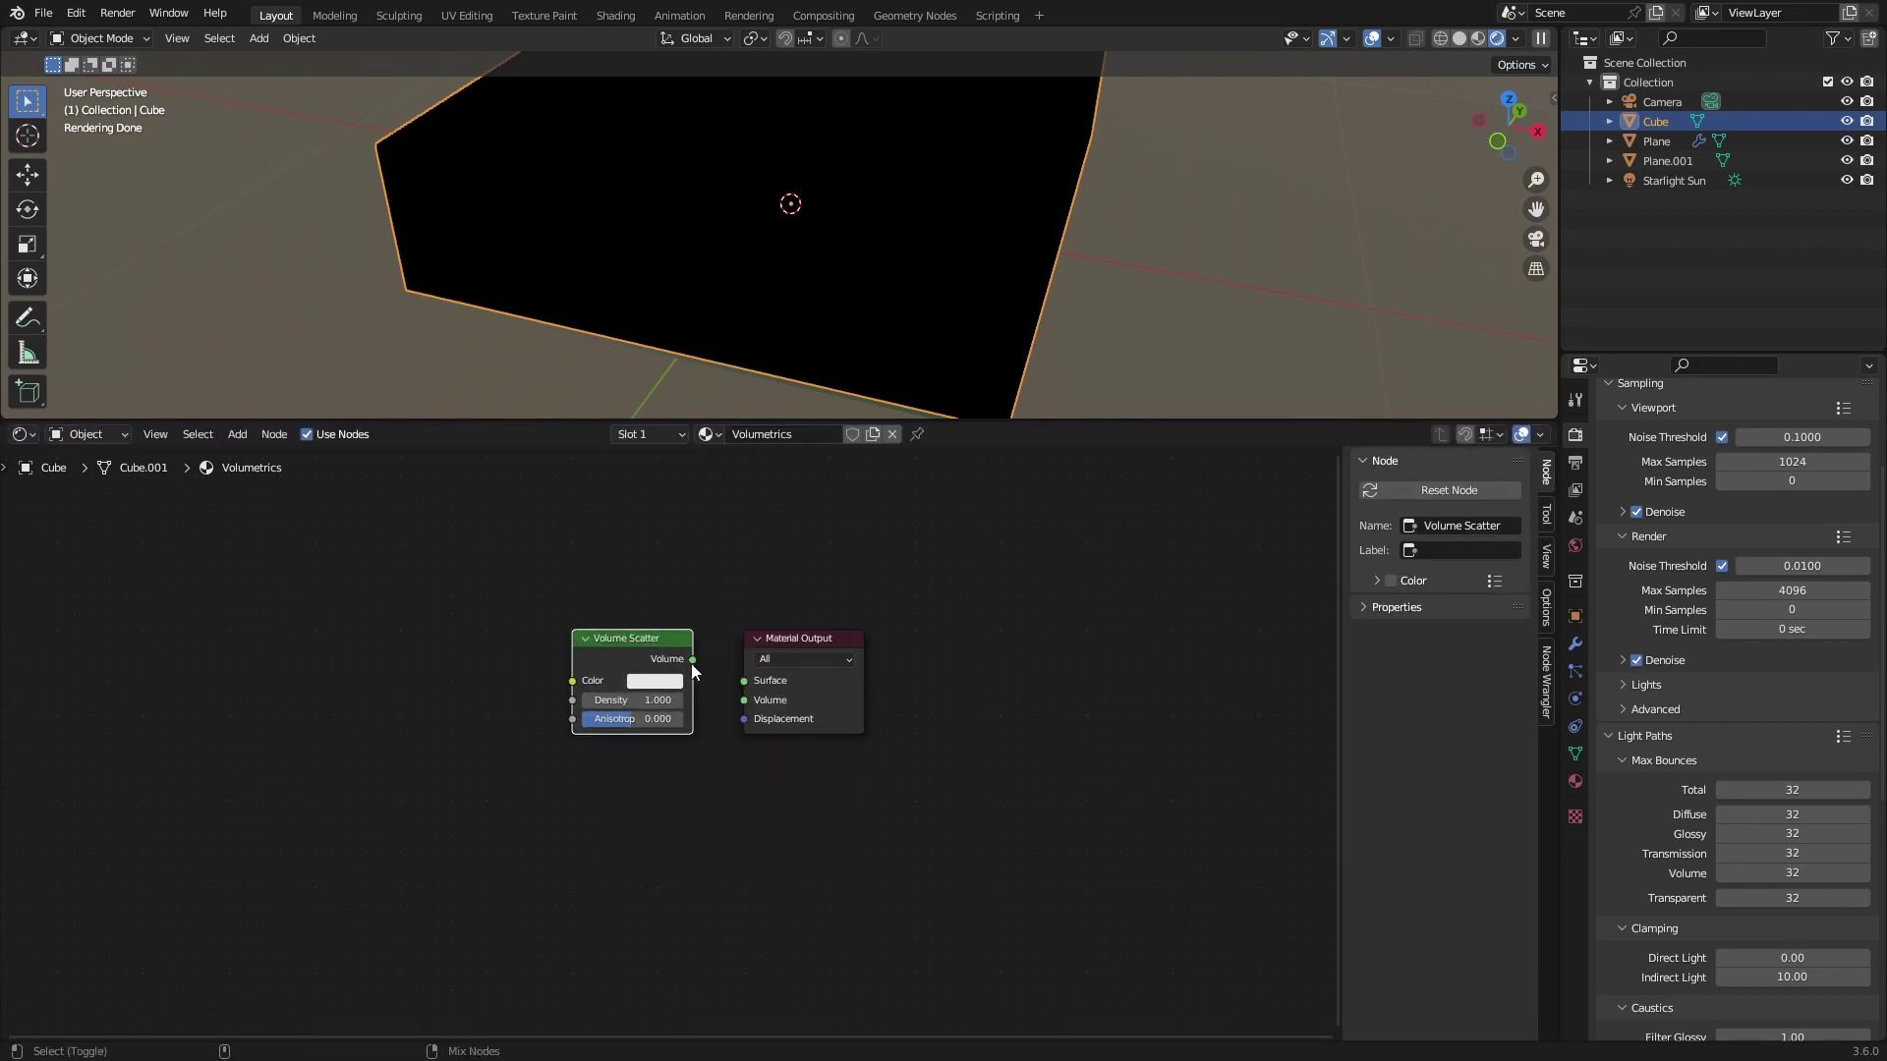
pyautogui.moveTo(704, 678); pyautogui.dragTo(745, 700)
pyautogui.hotkey('ctrl', 's')
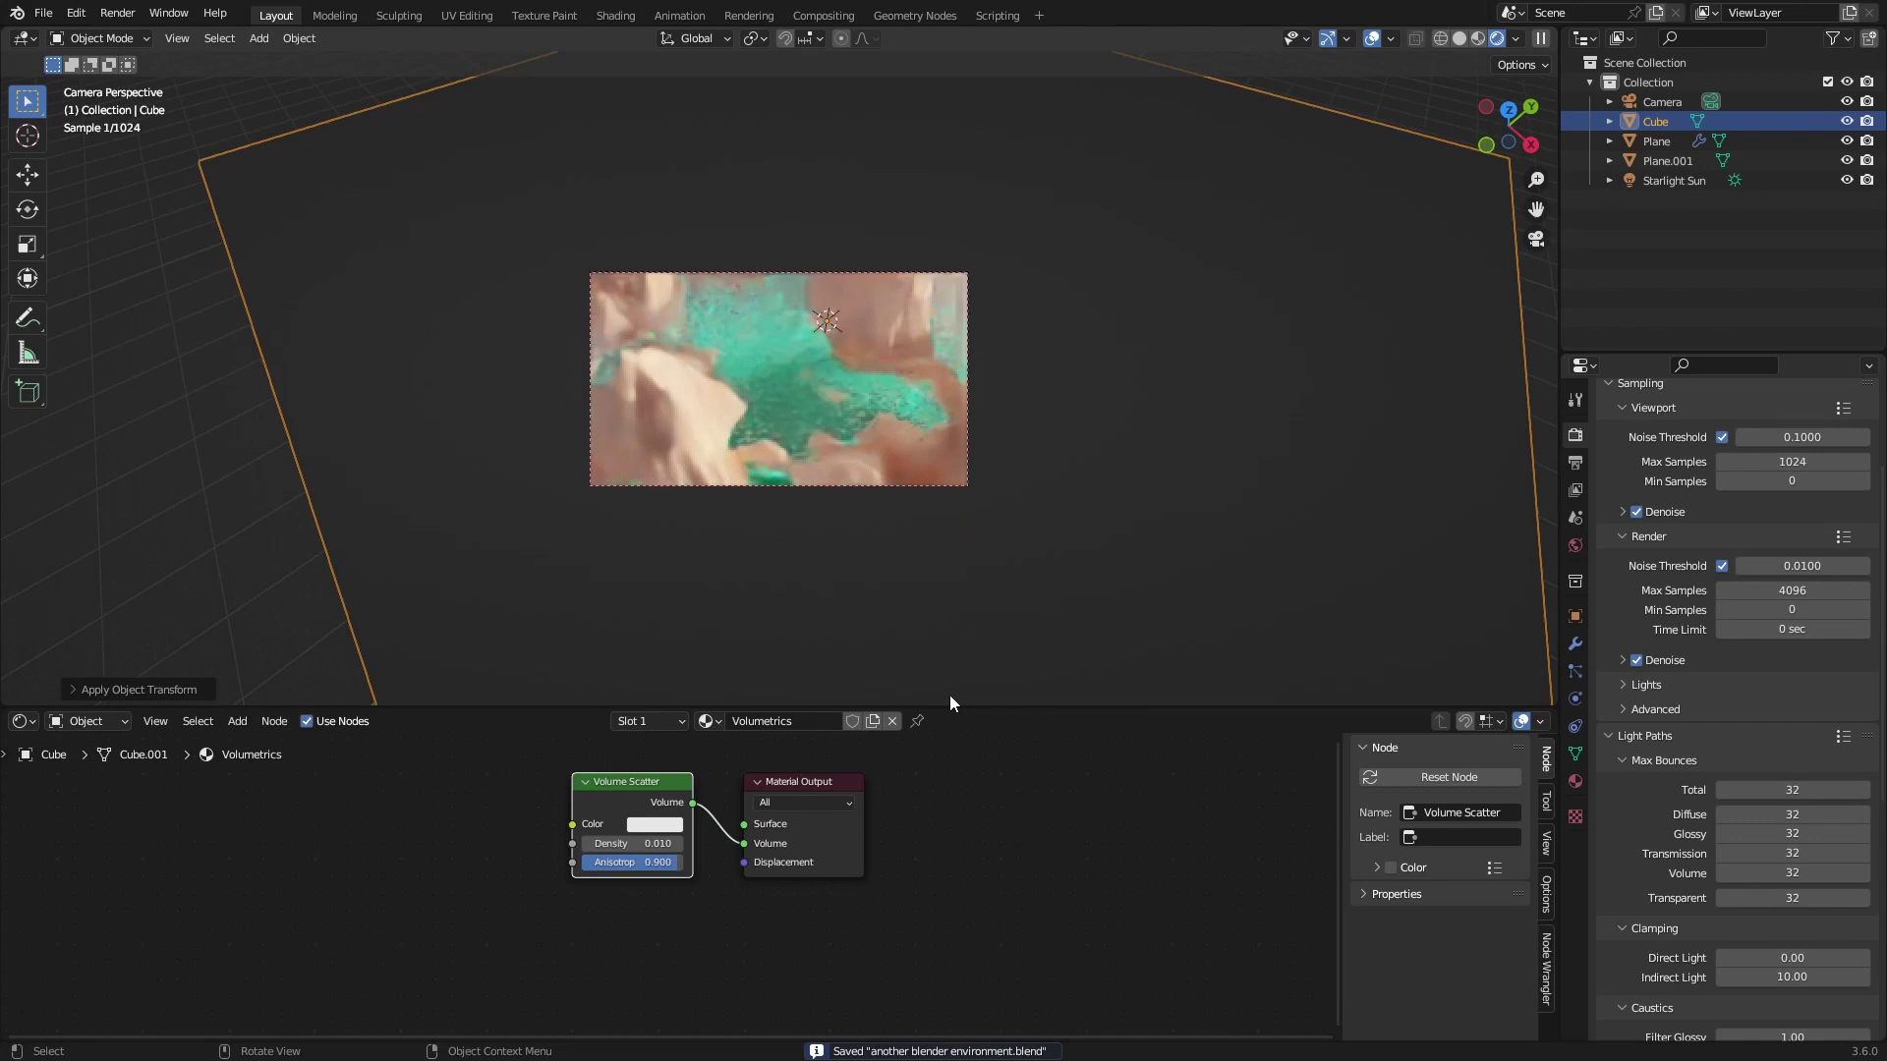
# - Add a Noise Texture node ahead of the Volume Scatter node in the Volumetrics material
pyautogui.scroll(1, 668, 884)
pyautogui.hotkey('shift', 'a')
pyautogui.moveTo(427, 818)
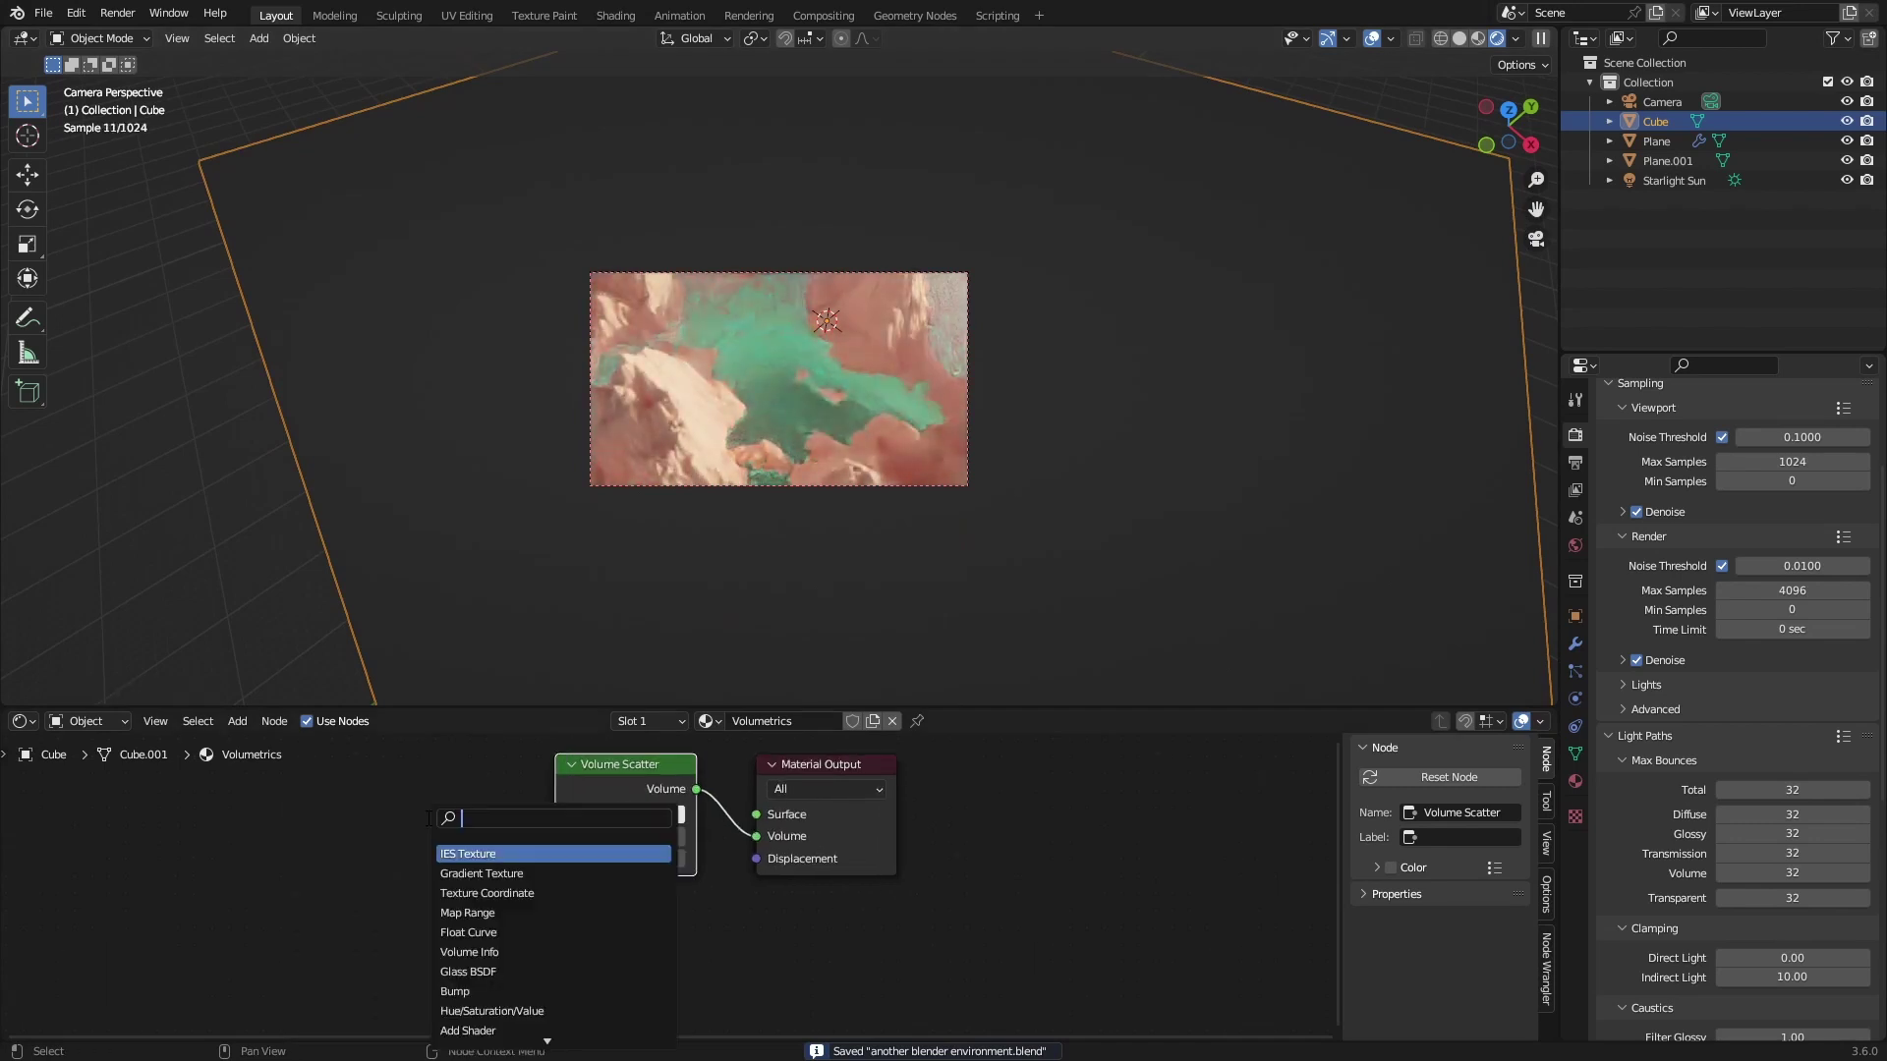
pyautogui.write('noise')
pyautogui.press('Return')
pyautogui.click(302, 854)
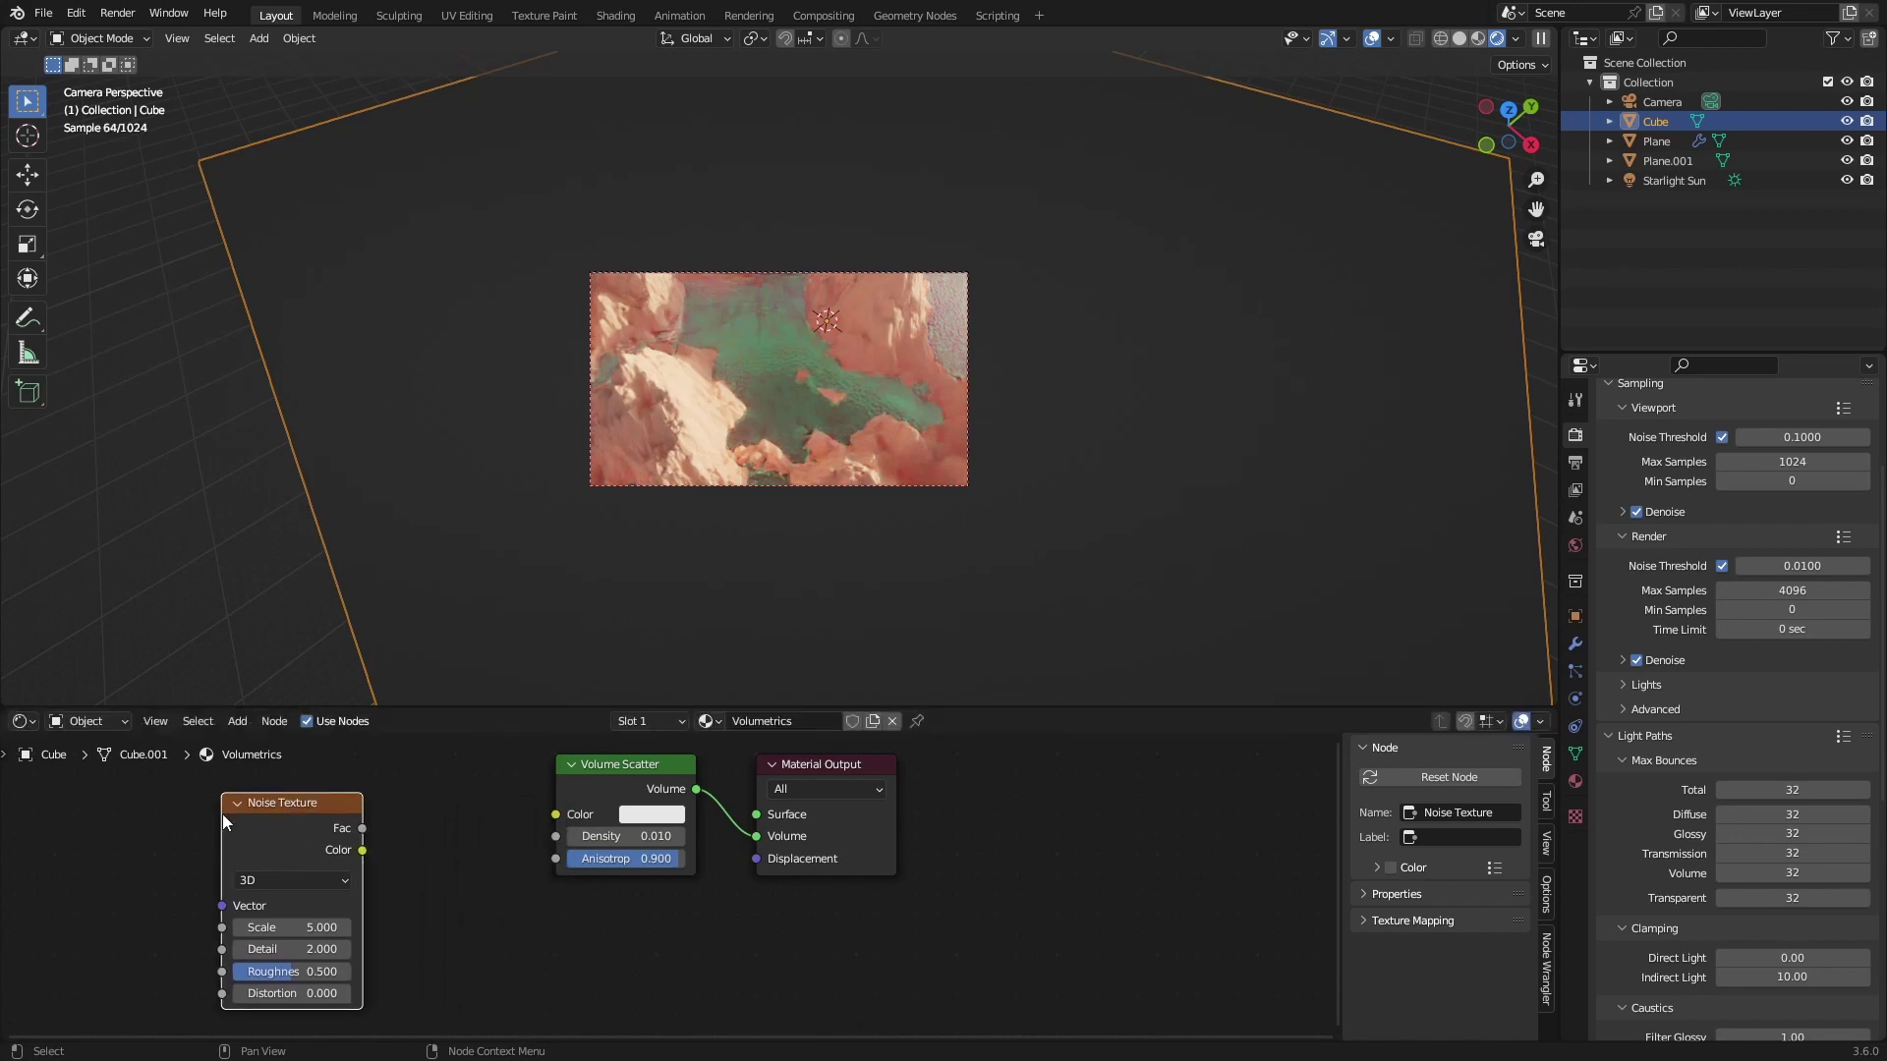
# - Add a Musgrave Texture node below the Noise Texture and Volume Scatter nodes
pyautogui.hotkey('shift', 'a')
pyautogui.click(472, 838)
pyautogui.write('mu')
pyautogui.click(530, 858)
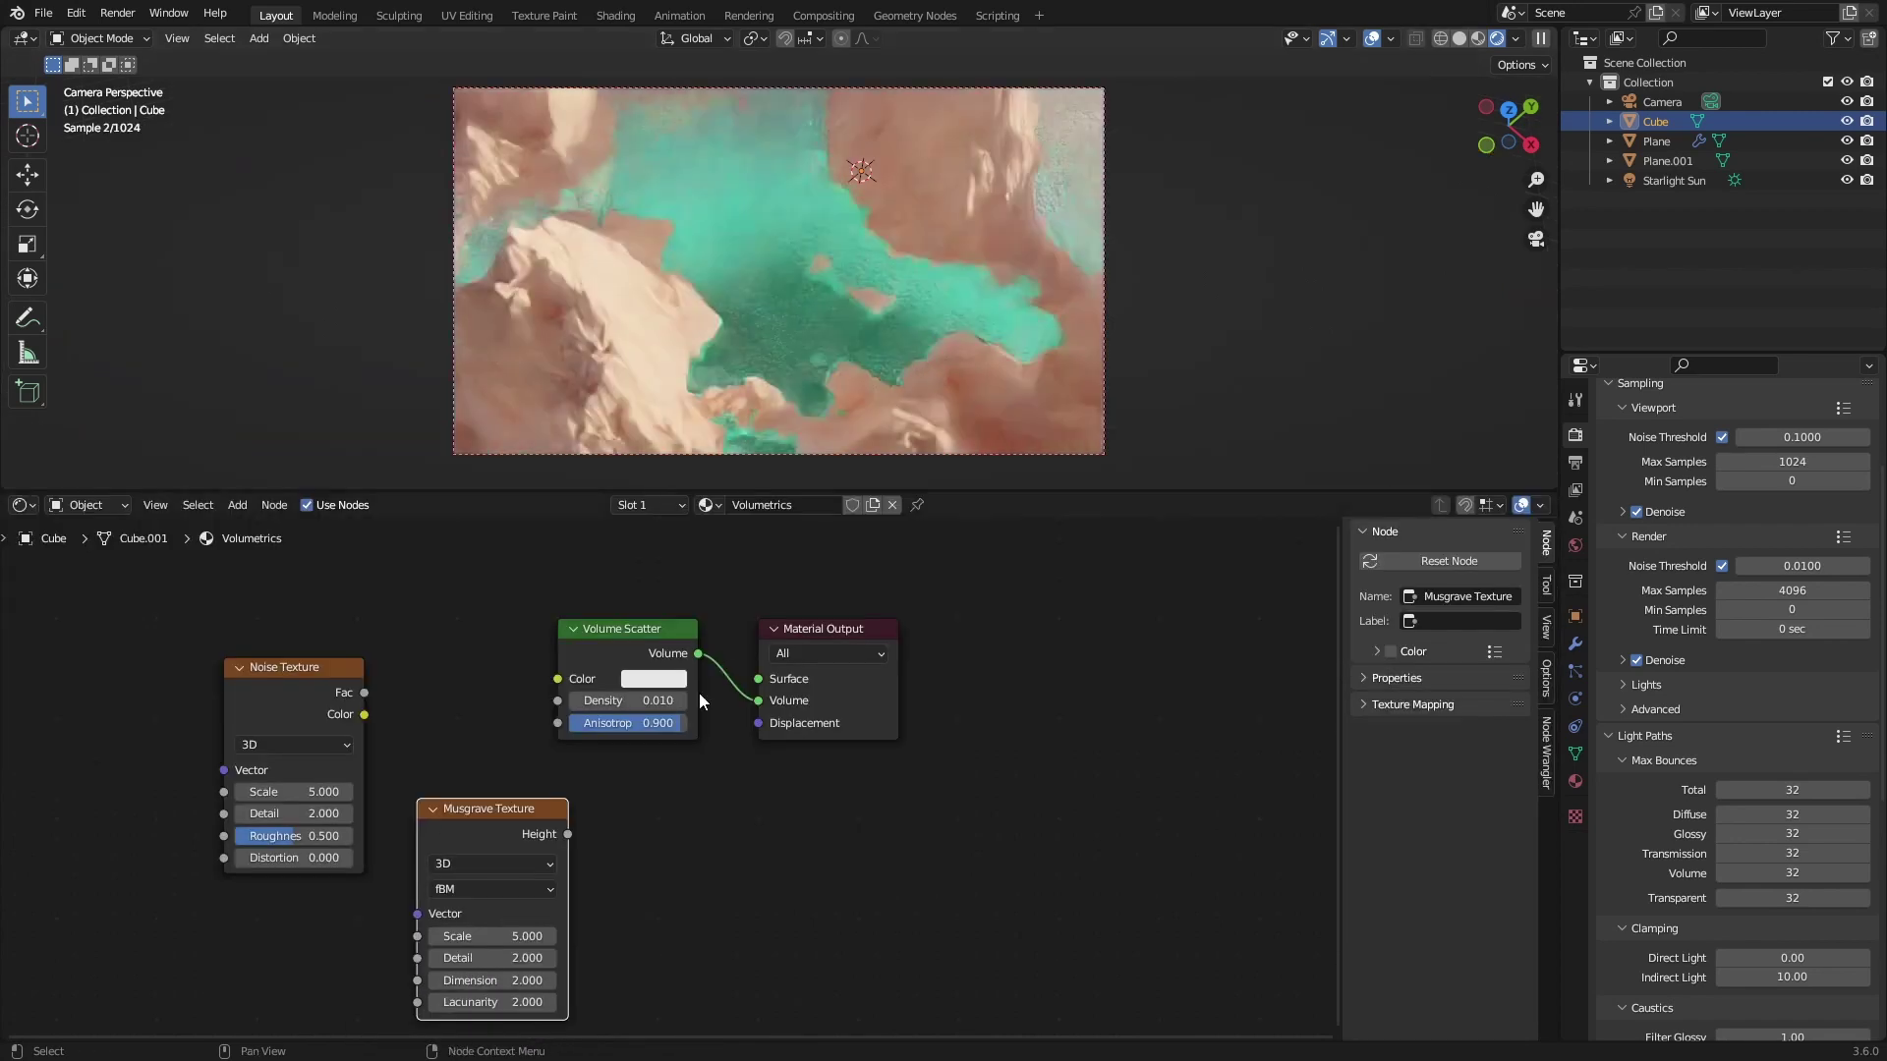
pyautogui.moveTo(699, 692); pyautogui.dragTo(663, 739, button='middle')
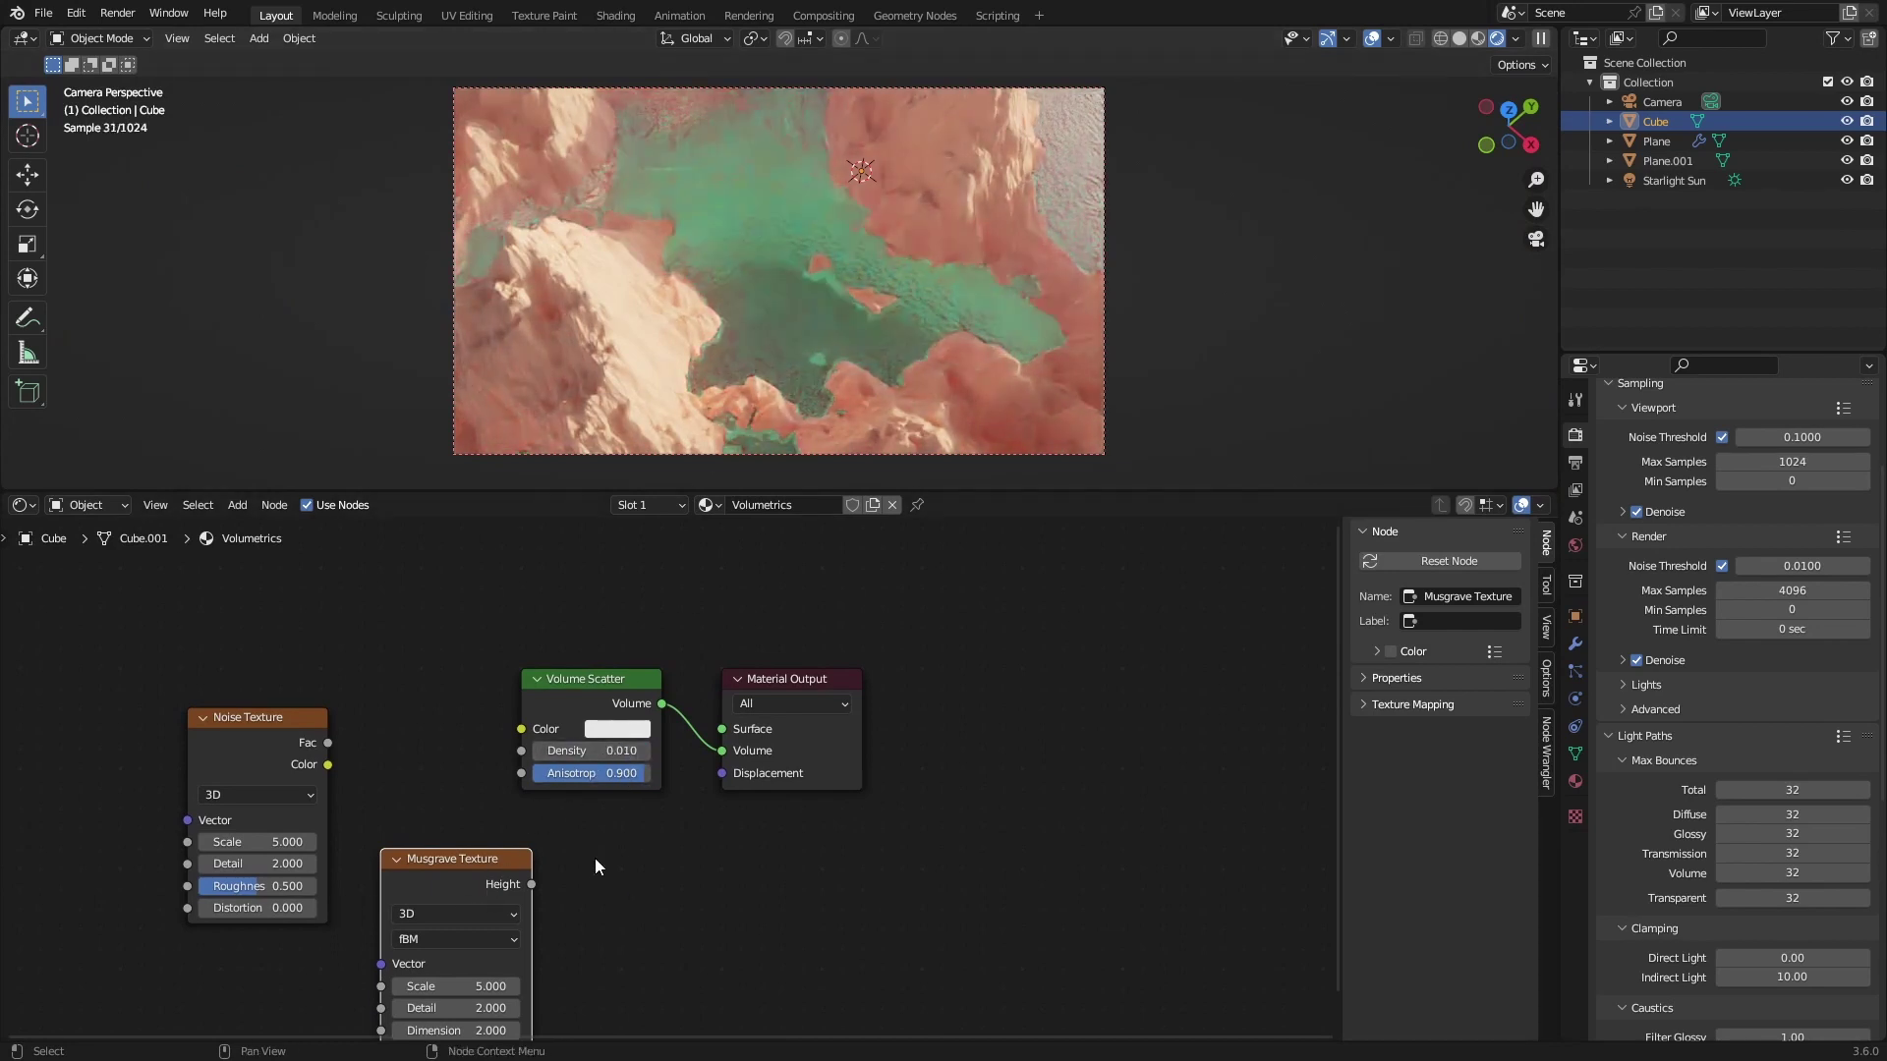
# - Place the Musgrave Texture directly below the Noise Texture and move both farther away from the Volume Scatter node
pyautogui.press('g')
pyautogui.click(399, 918)
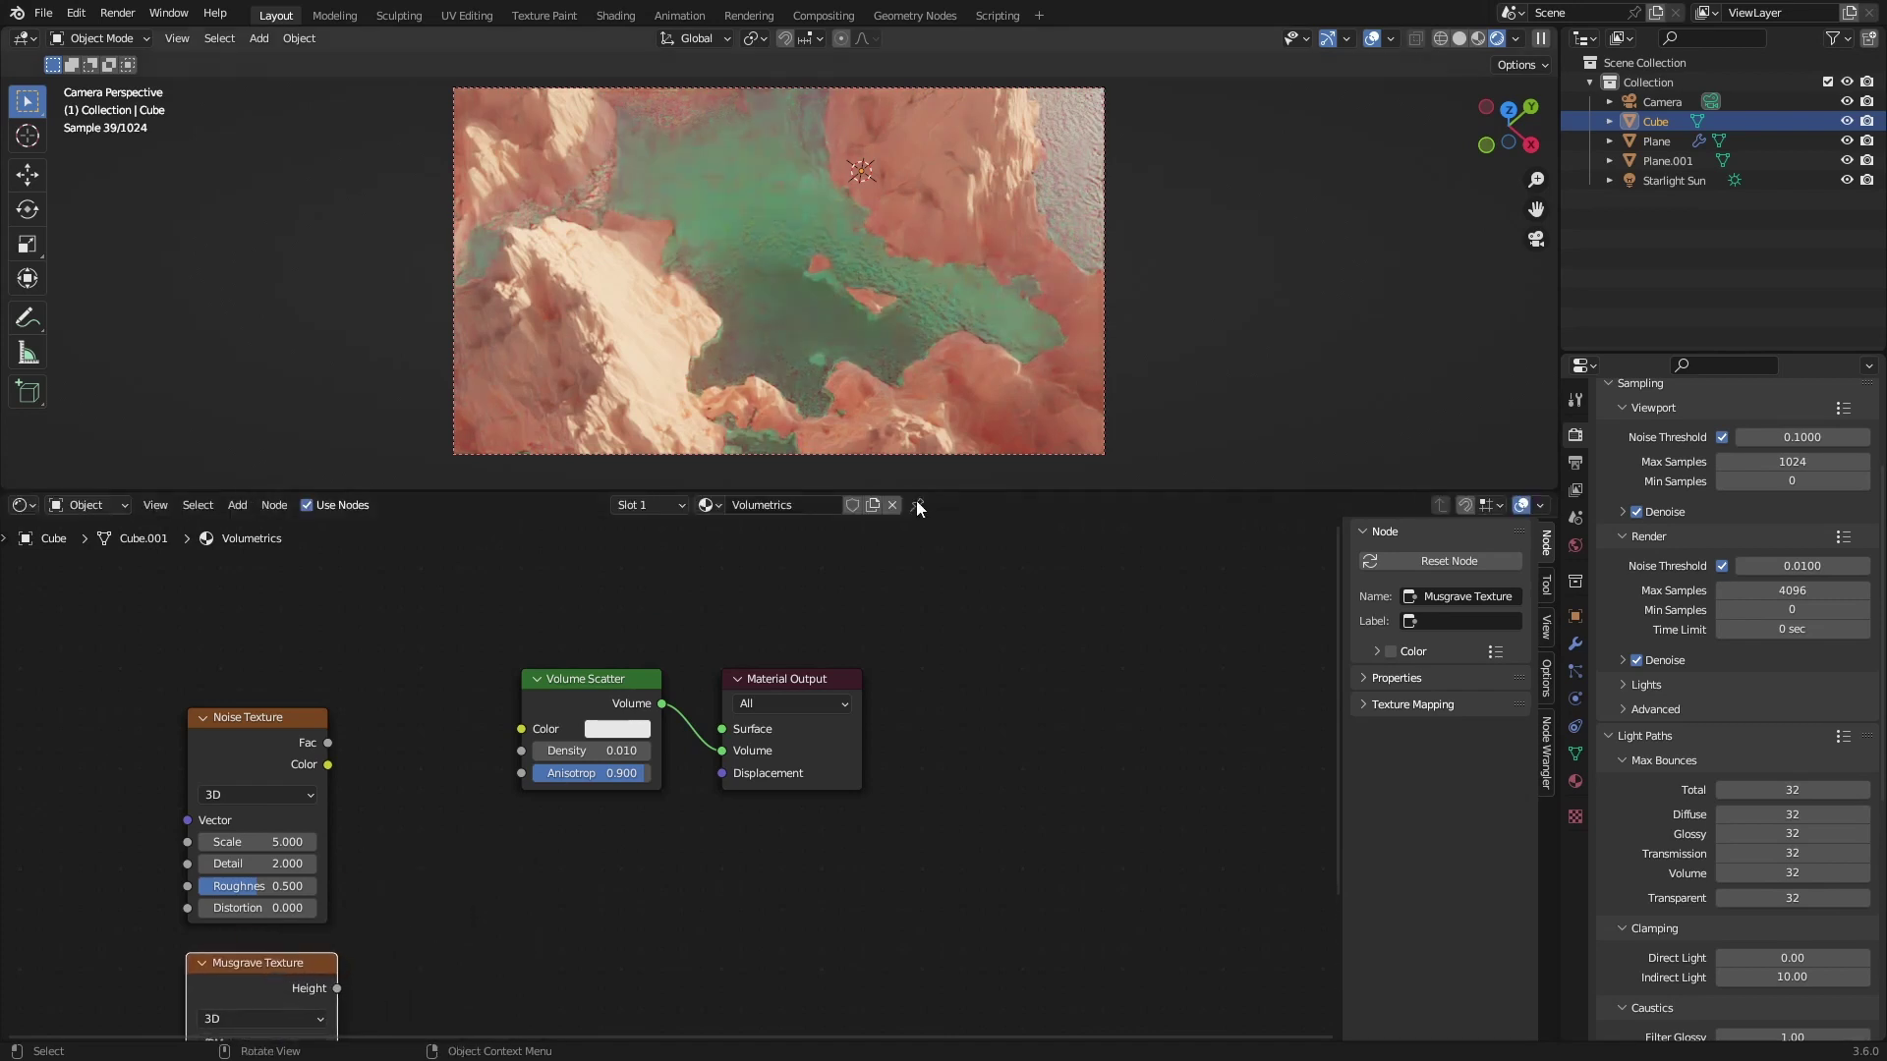
pyautogui.moveTo(285, 788); pyautogui.dragTo(427, 700, button='middle')
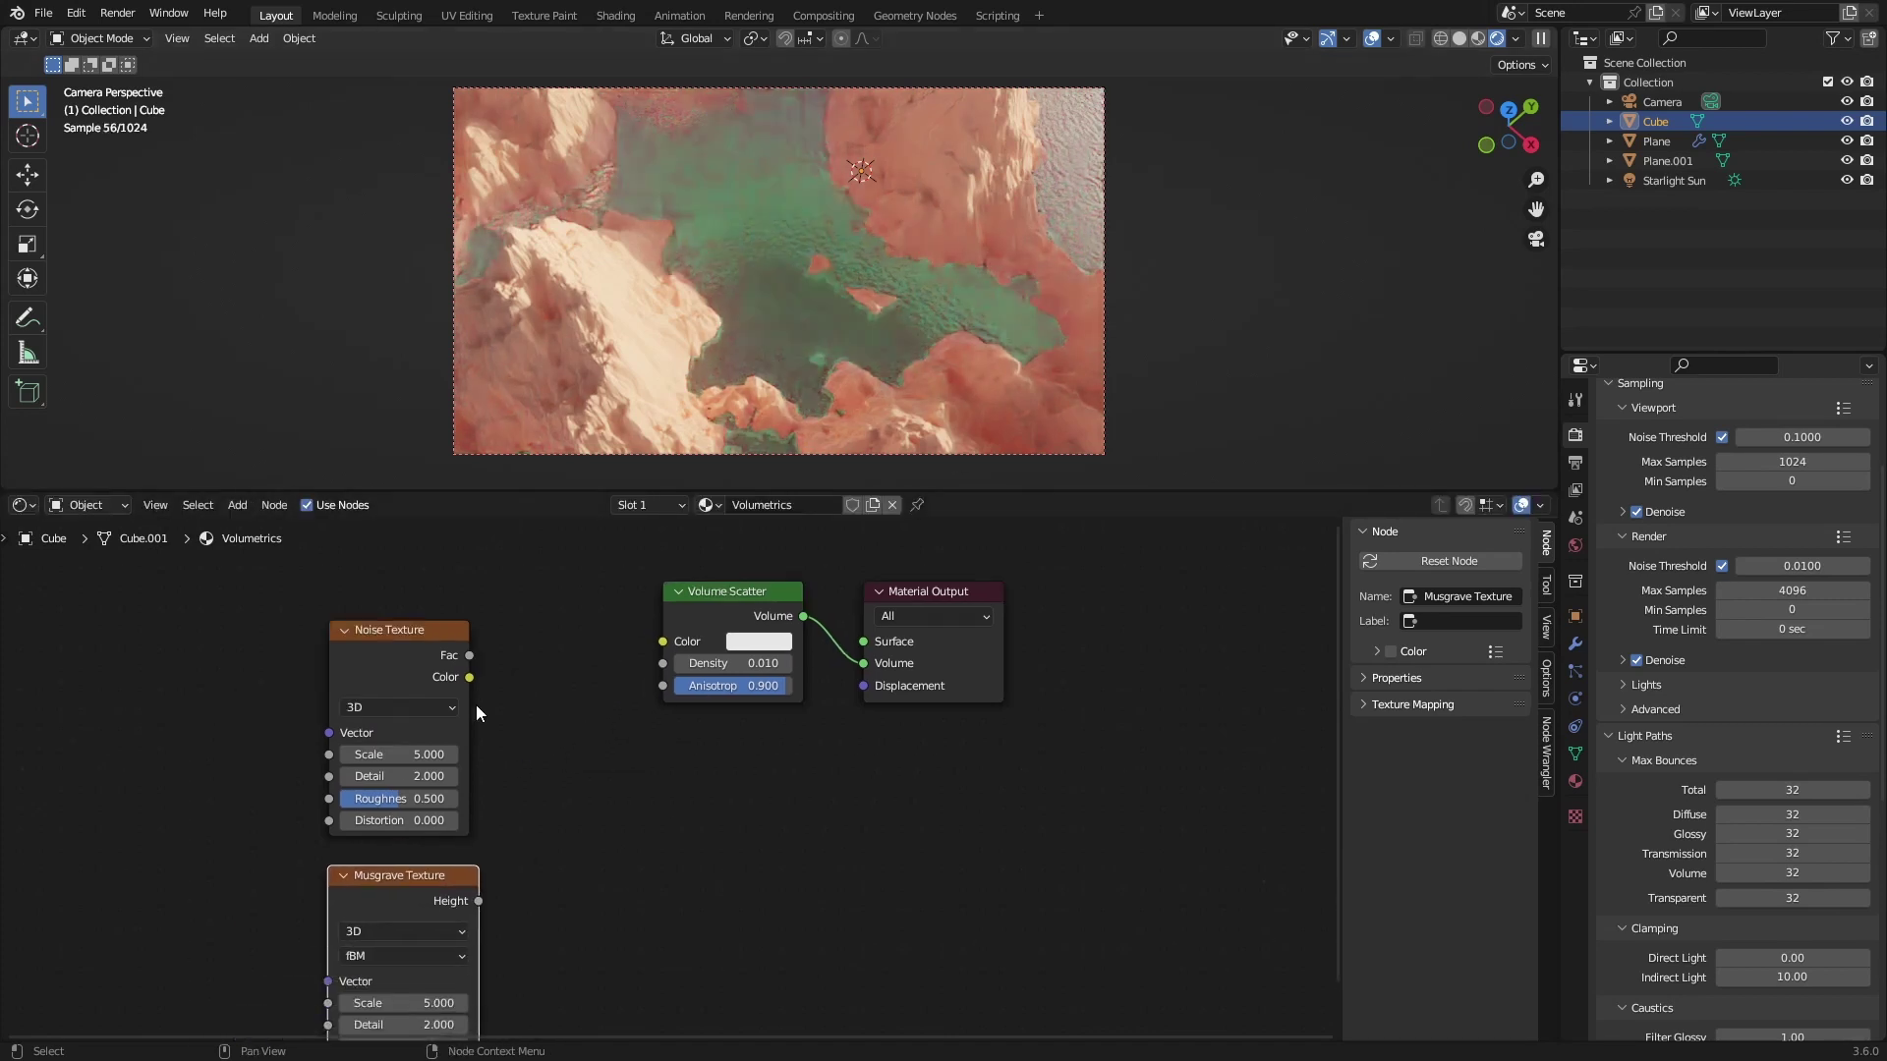
pyautogui.moveTo(547, 918); pyautogui.dragTo(391, 658)
pyautogui.press('g')
pyautogui.click(246, 637)
# - Combine the Noise Texture's Fac and the Musgrave Texture's Height in a Mix node and expand that node
pyautogui.hotkey('shift', 'a')
pyautogui.click(527, 605)
pyautogui.press('Escape')
pyautogui.keyDown('alt'); pyautogui.moveTo(292, 900); pyautogui.dragTo(279, 688, button='right'); pyautogui.keyUp('alt')
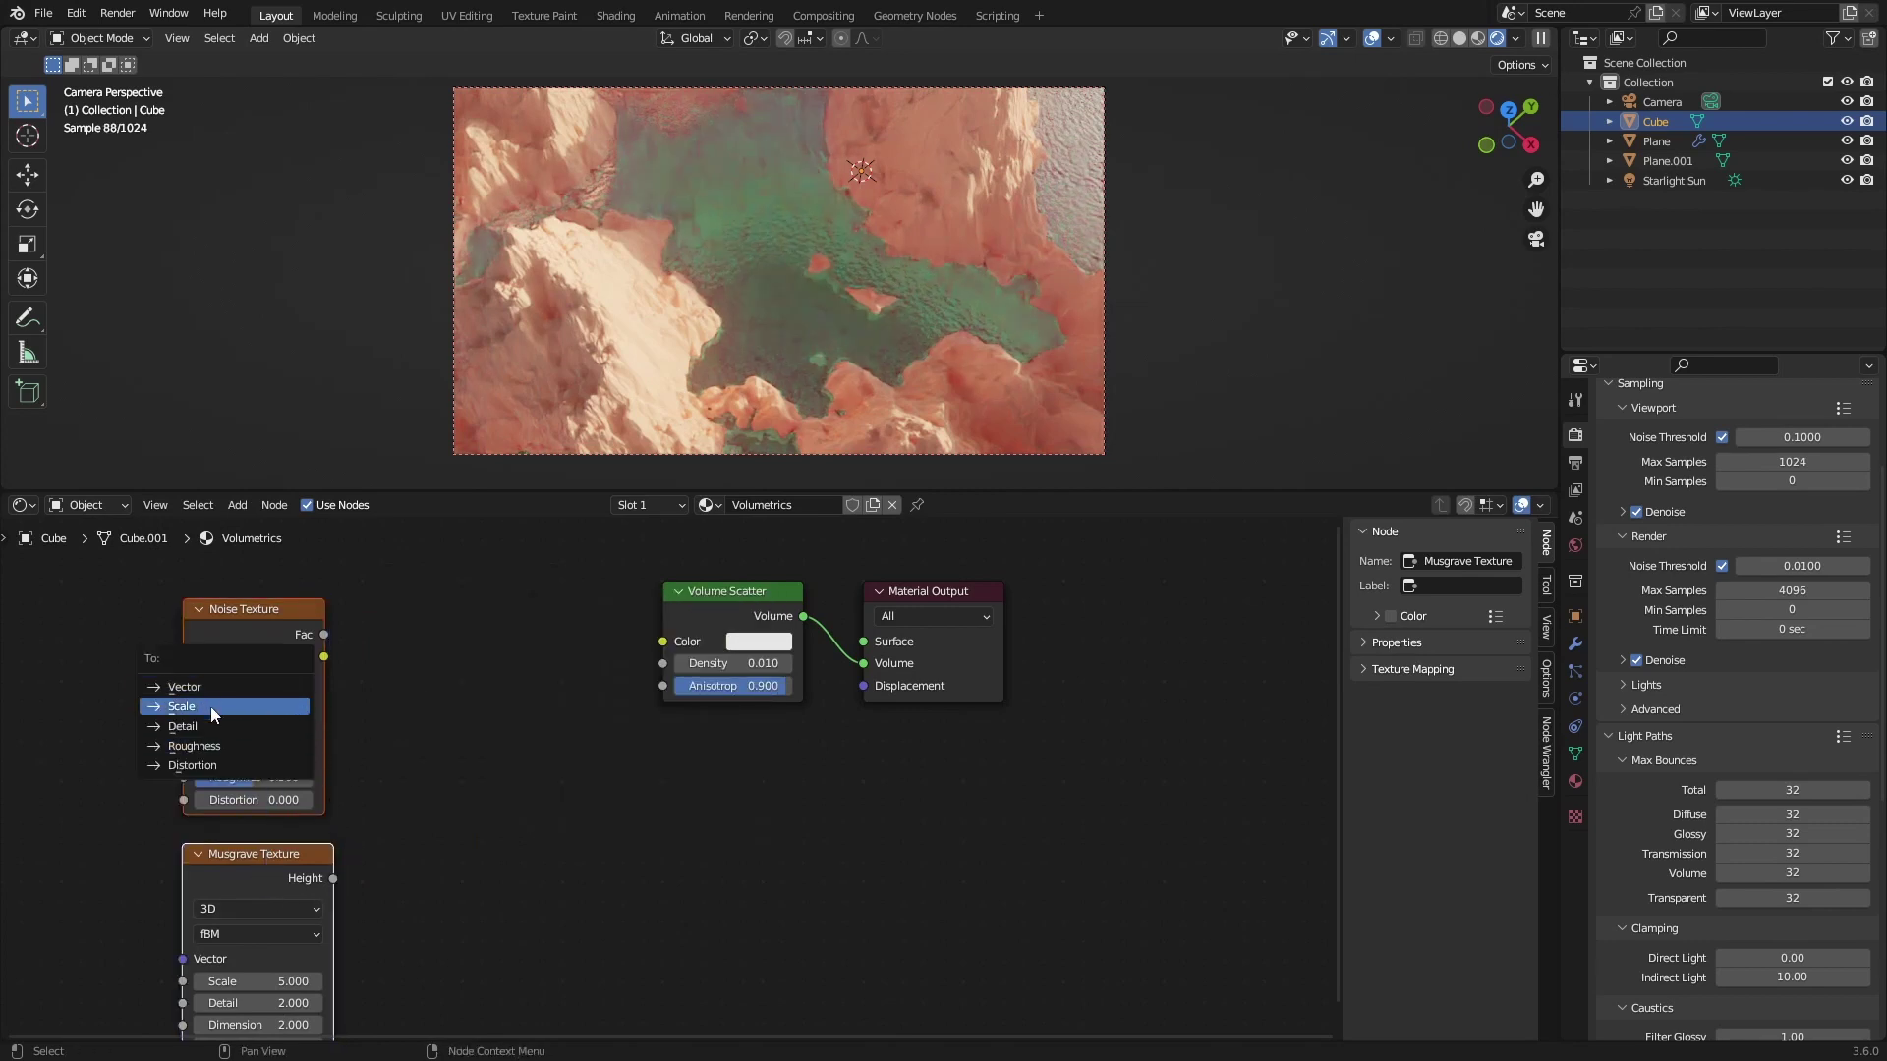
pyautogui.click(340, 823)
pyautogui.keyDown('alt'); pyautogui.keyDown('shift'); pyautogui.moveTo(254, 887); pyautogui.dragTo(240, 751, button='right'); pyautogui.keyUp('shift'); pyautogui.keyUp('alt')
pyautogui.keyDown('ctrl'); pyautogui.keyDown('shift'); pyautogui.moveTo(372, 853); pyautogui.dragTo(258, 707, button='right'); pyautogui.keyUp('shift'); pyautogui.keyUp('ctrl')
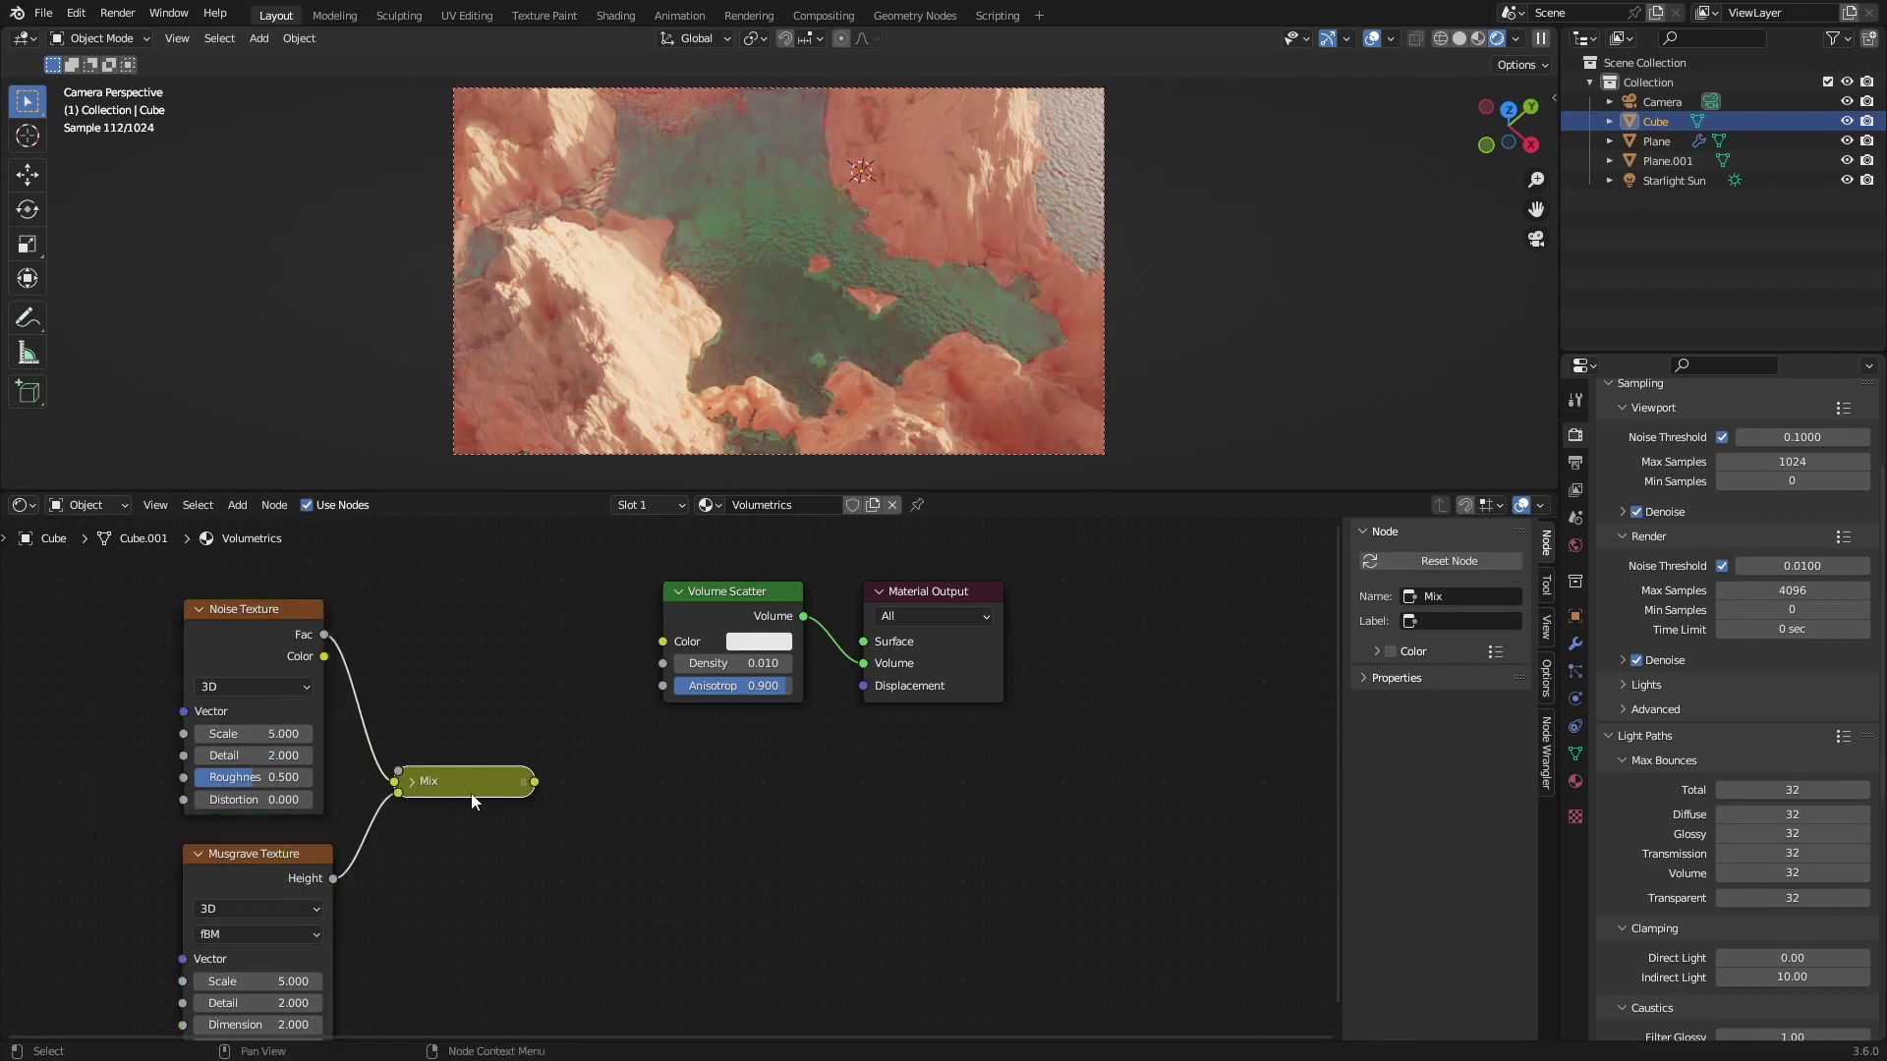
pyautogui.click(411, 782)
# - Feed Object texture coordinates into a Mapping node and connect its Vector output to the Musgrave Texture as well as the Noise Texture
pyautogui.keyDown('ctrl'); pyautogui.keyDown('shift'); pyautogui.moveTo(285, 879); pyautogui.dragTo(285, 729, button='right'); pyautogui.keyUp('shift'); pyautogui.keyUp('ctrl')
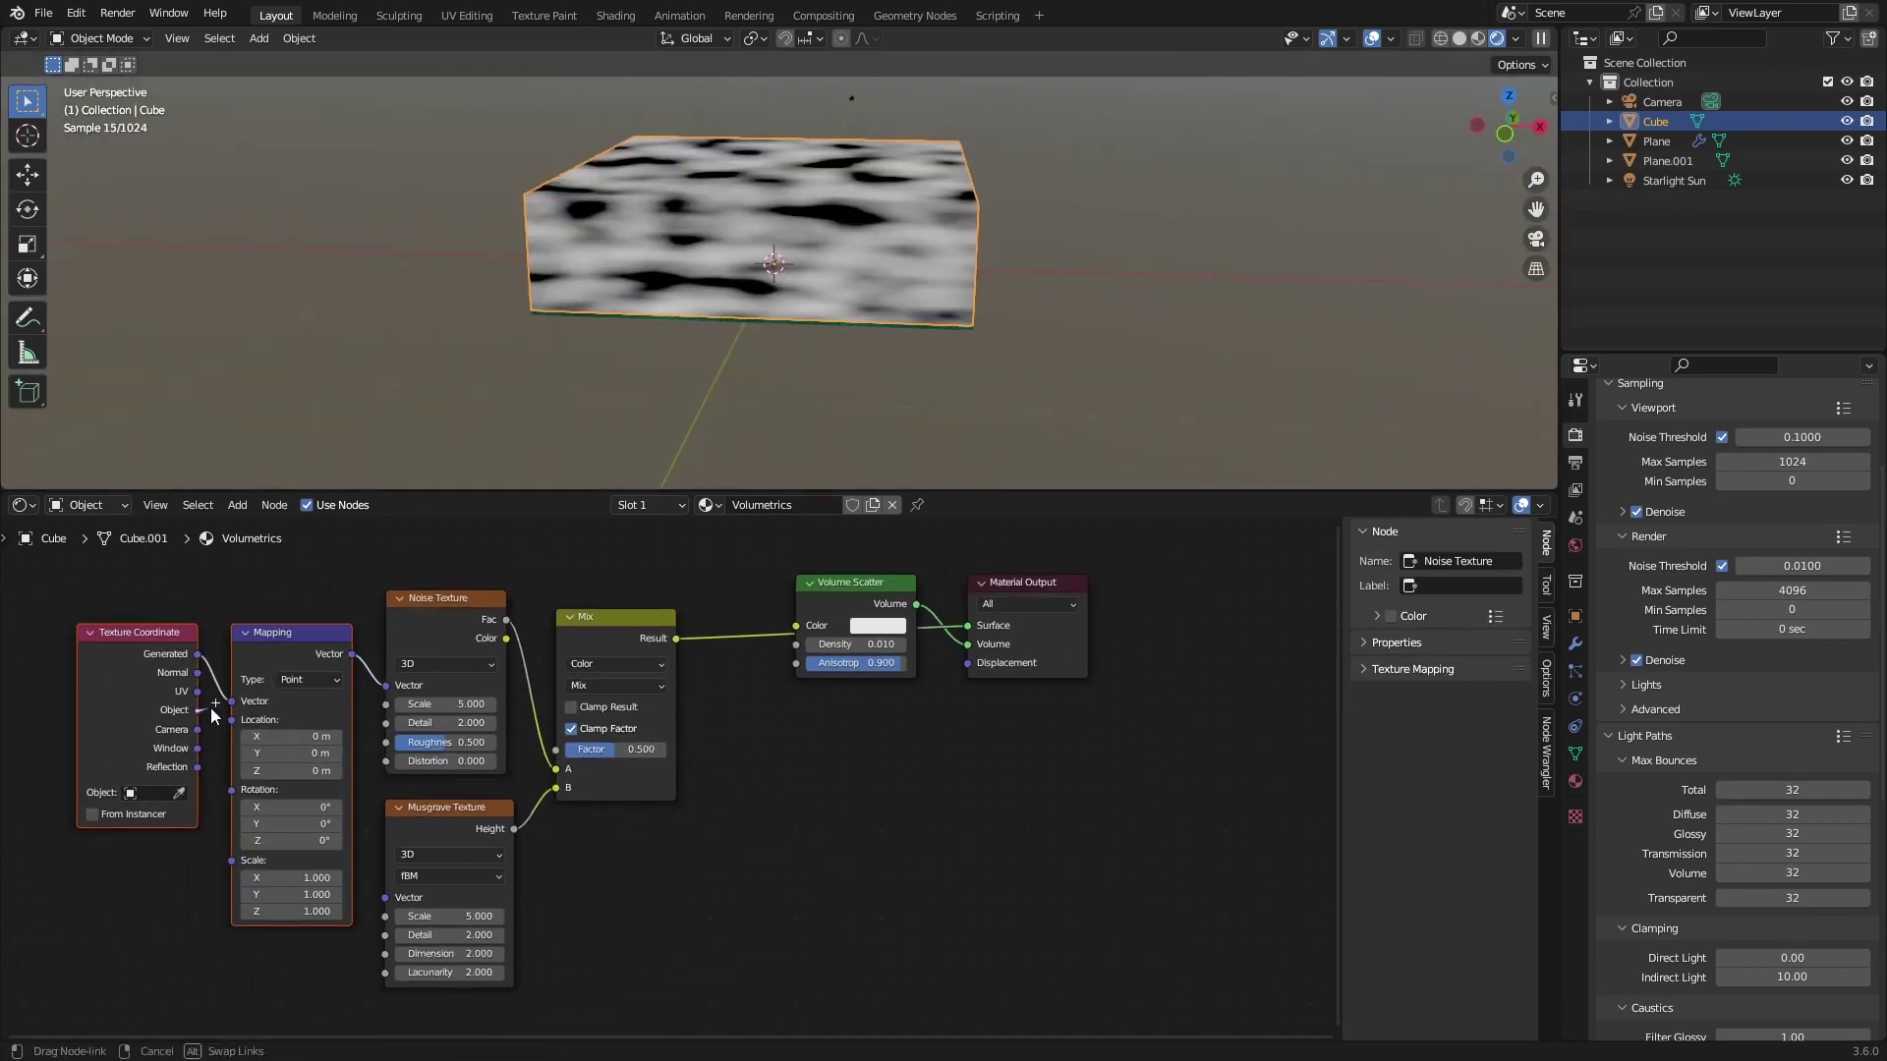
pyautogui.moveTo(224, 706); pyautogui.dragTo(231, 701)
pyautogui.moveTo(351, 653); pyautogui.dragTo(385, 897)
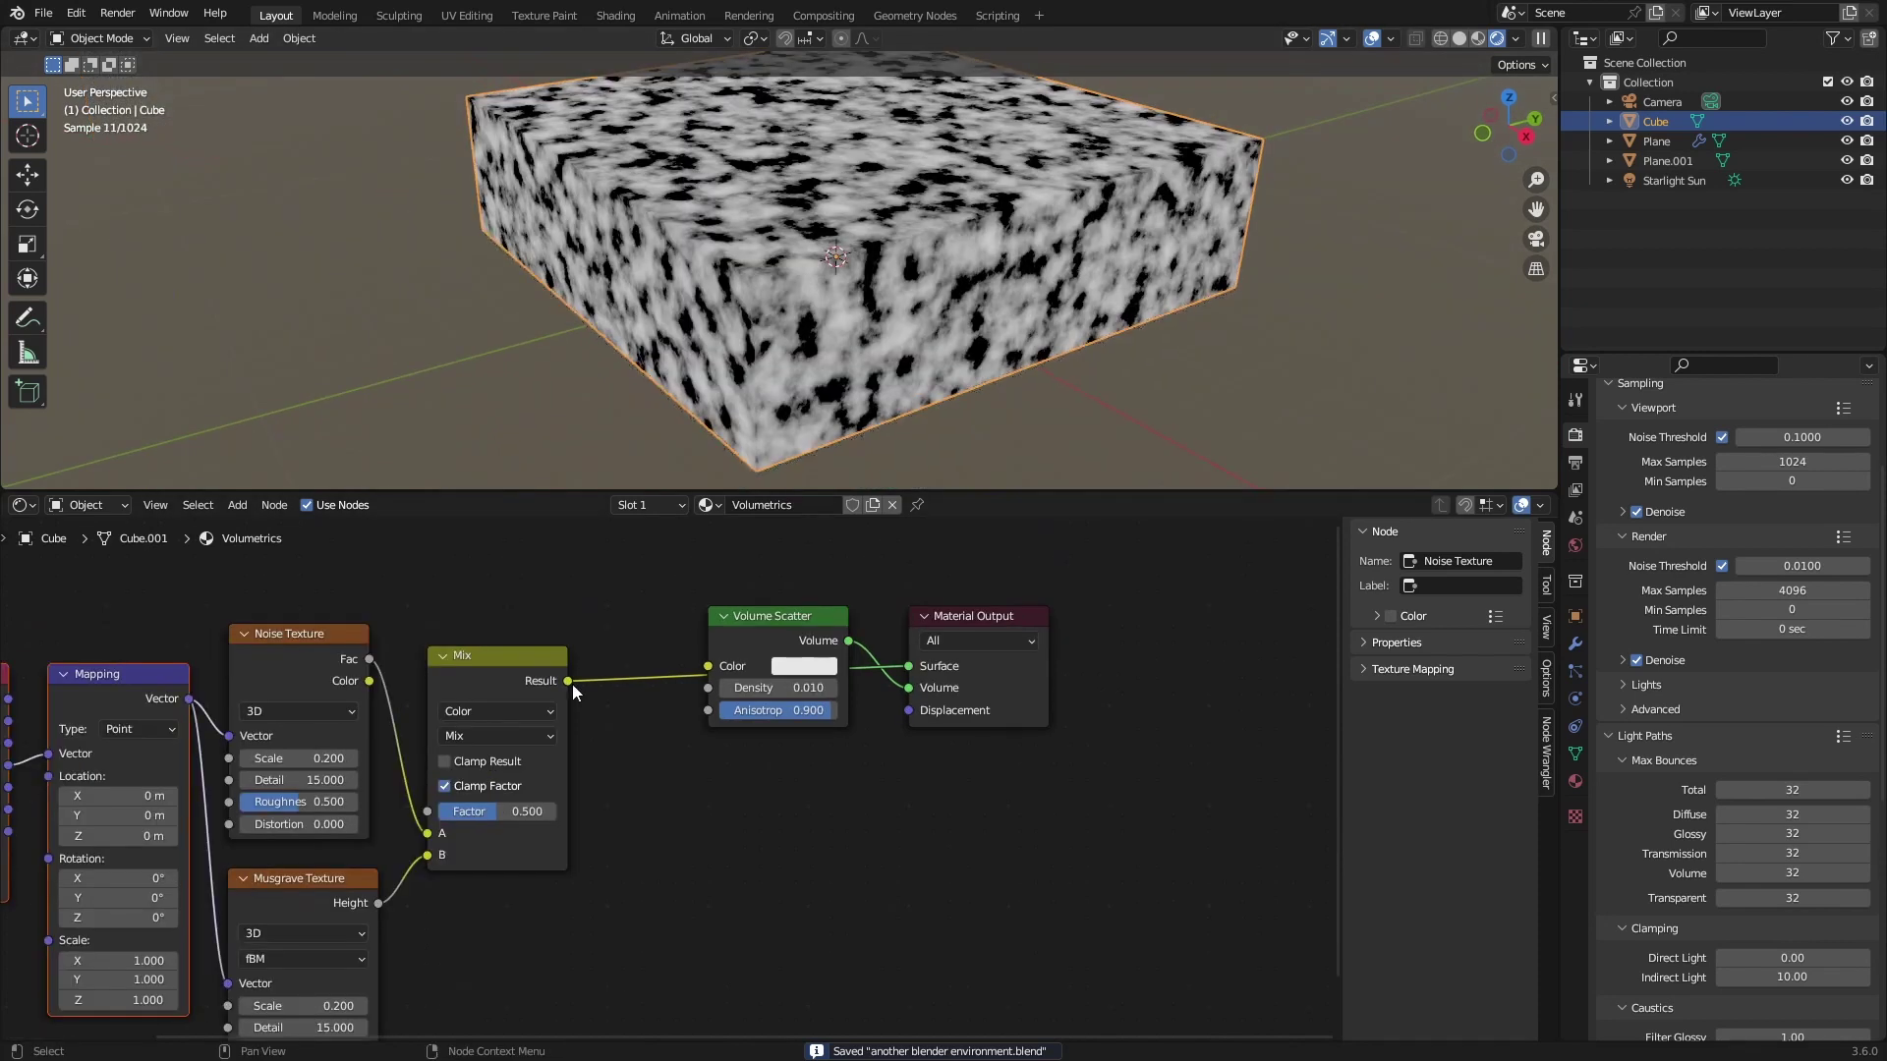
# - Insert a Math node after the Mix node, set it to Divide by 10, and save the file
pyautogui.hotkey('shift', 'a')
pyautogui.write('m')
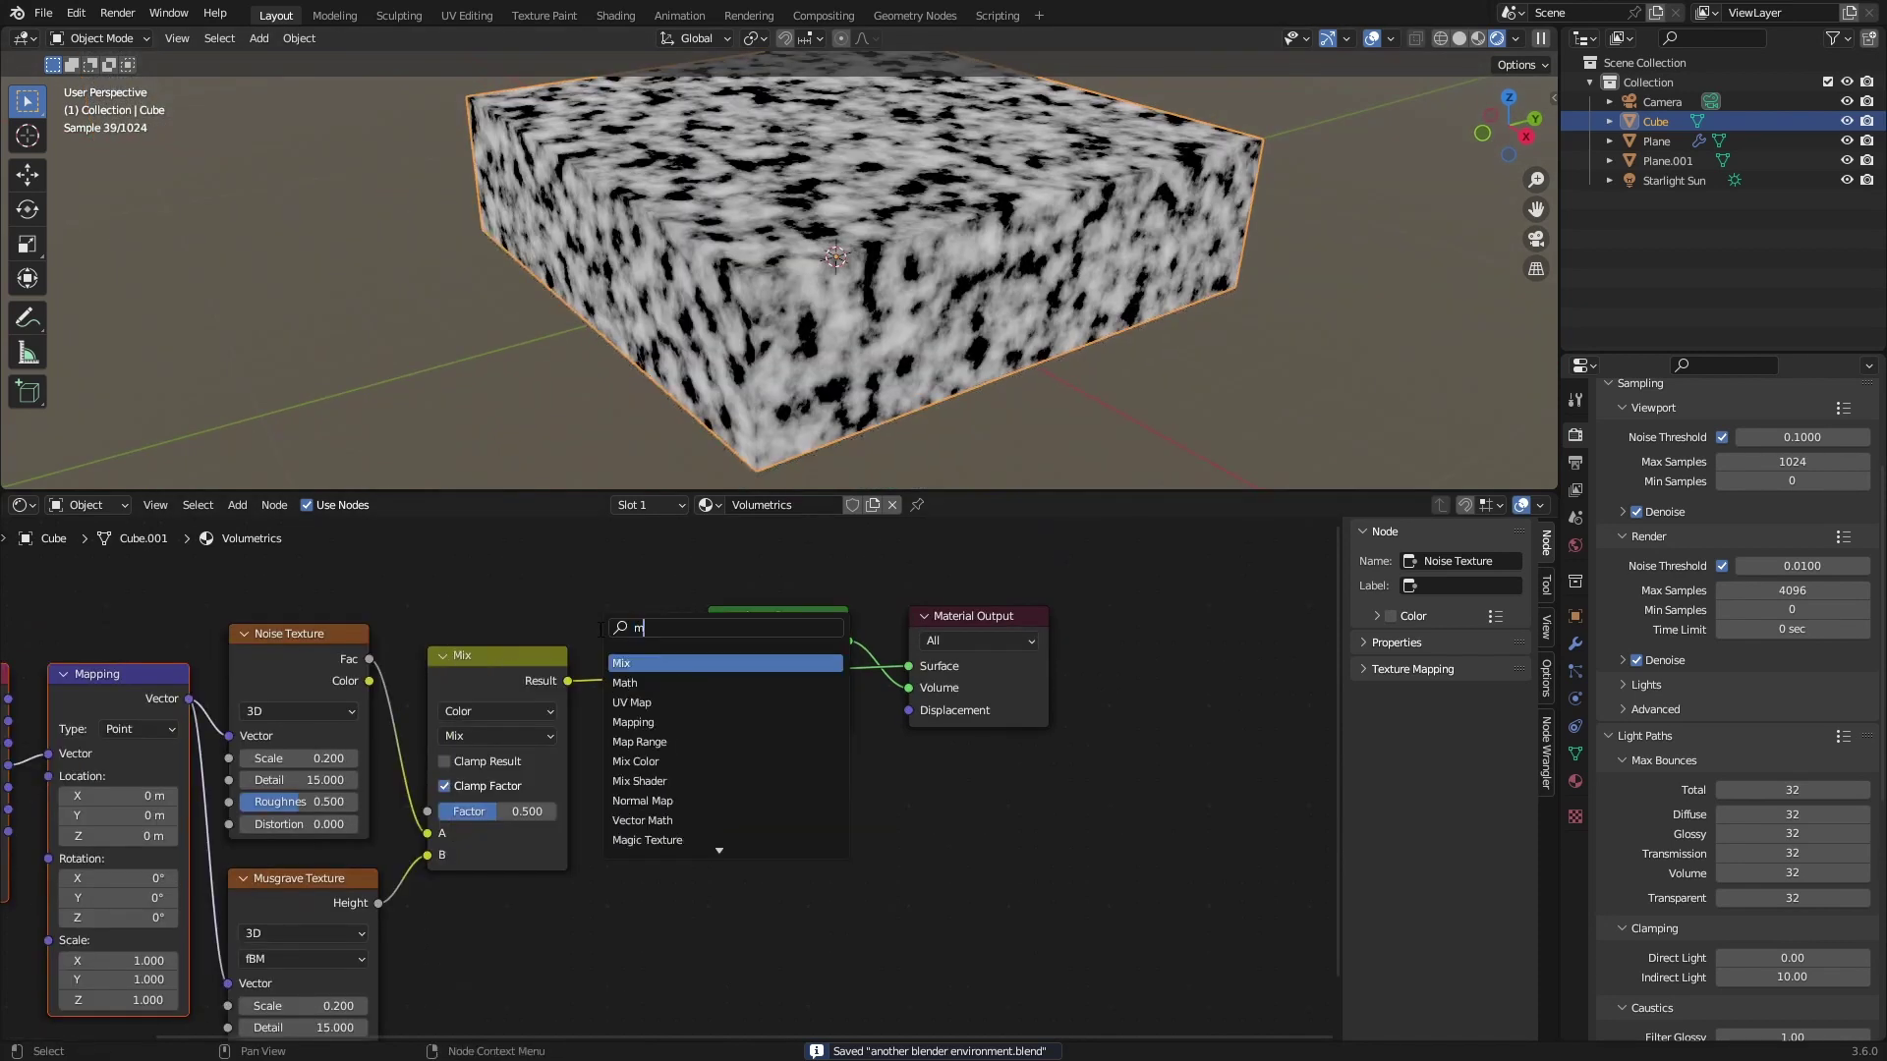
pyautogui.write('ath')
pyautogui.press('Return')
pyautogui.click(678, 680)
pyautogui.click(678, 681)
pyautogui.click(685, 802)
pyautogui.hotkey('ctrl', 's')
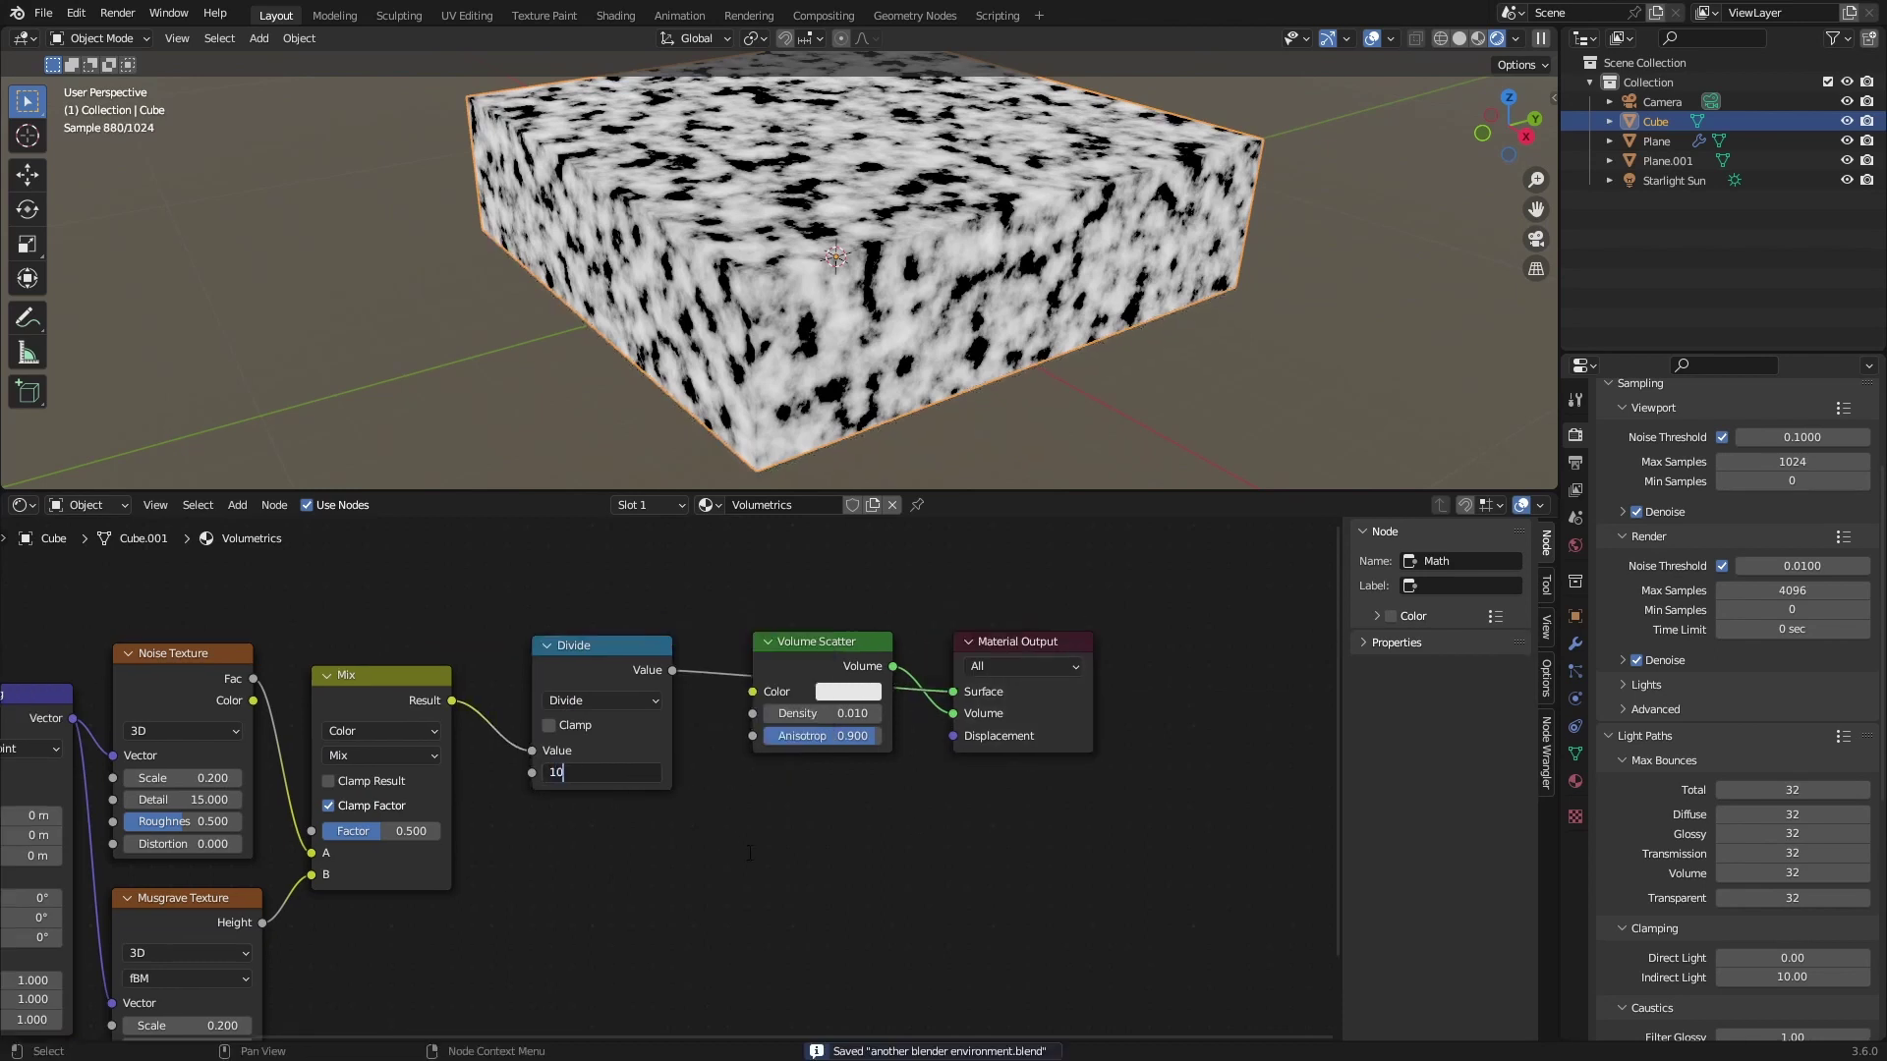
# - Connect the Divide node's Value output to the Volume Scatter's Density input and try a light blue scatter colour
pyautogui.moveTo(672, 671); pyautogui.dragTo(757, 714)
pyautogui.click(806, 668)
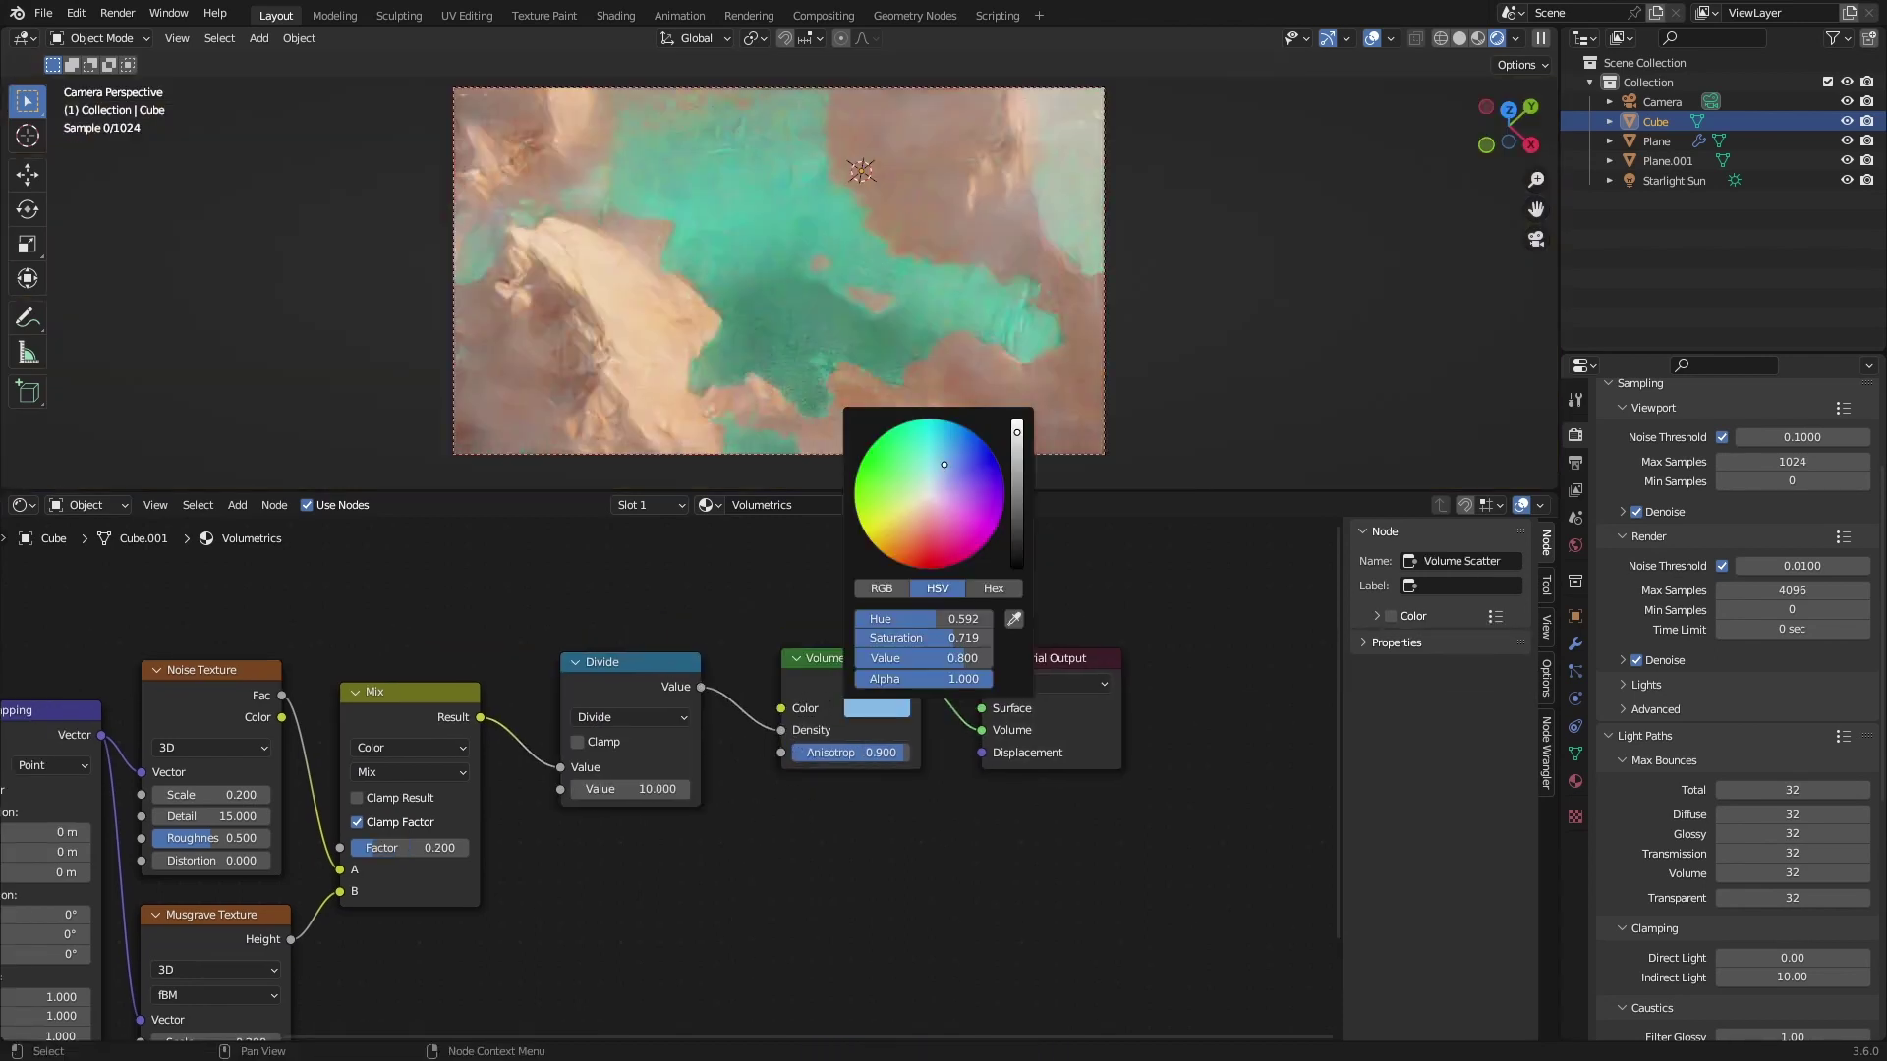
# - Hide the viewport overlays for a clean camera view of the rendered canyon
pyautogui.scroll(4, 844, 772)
pyautogui.moveTo(874, 767); pyautogui.dragTo(700, 837, button='middle')
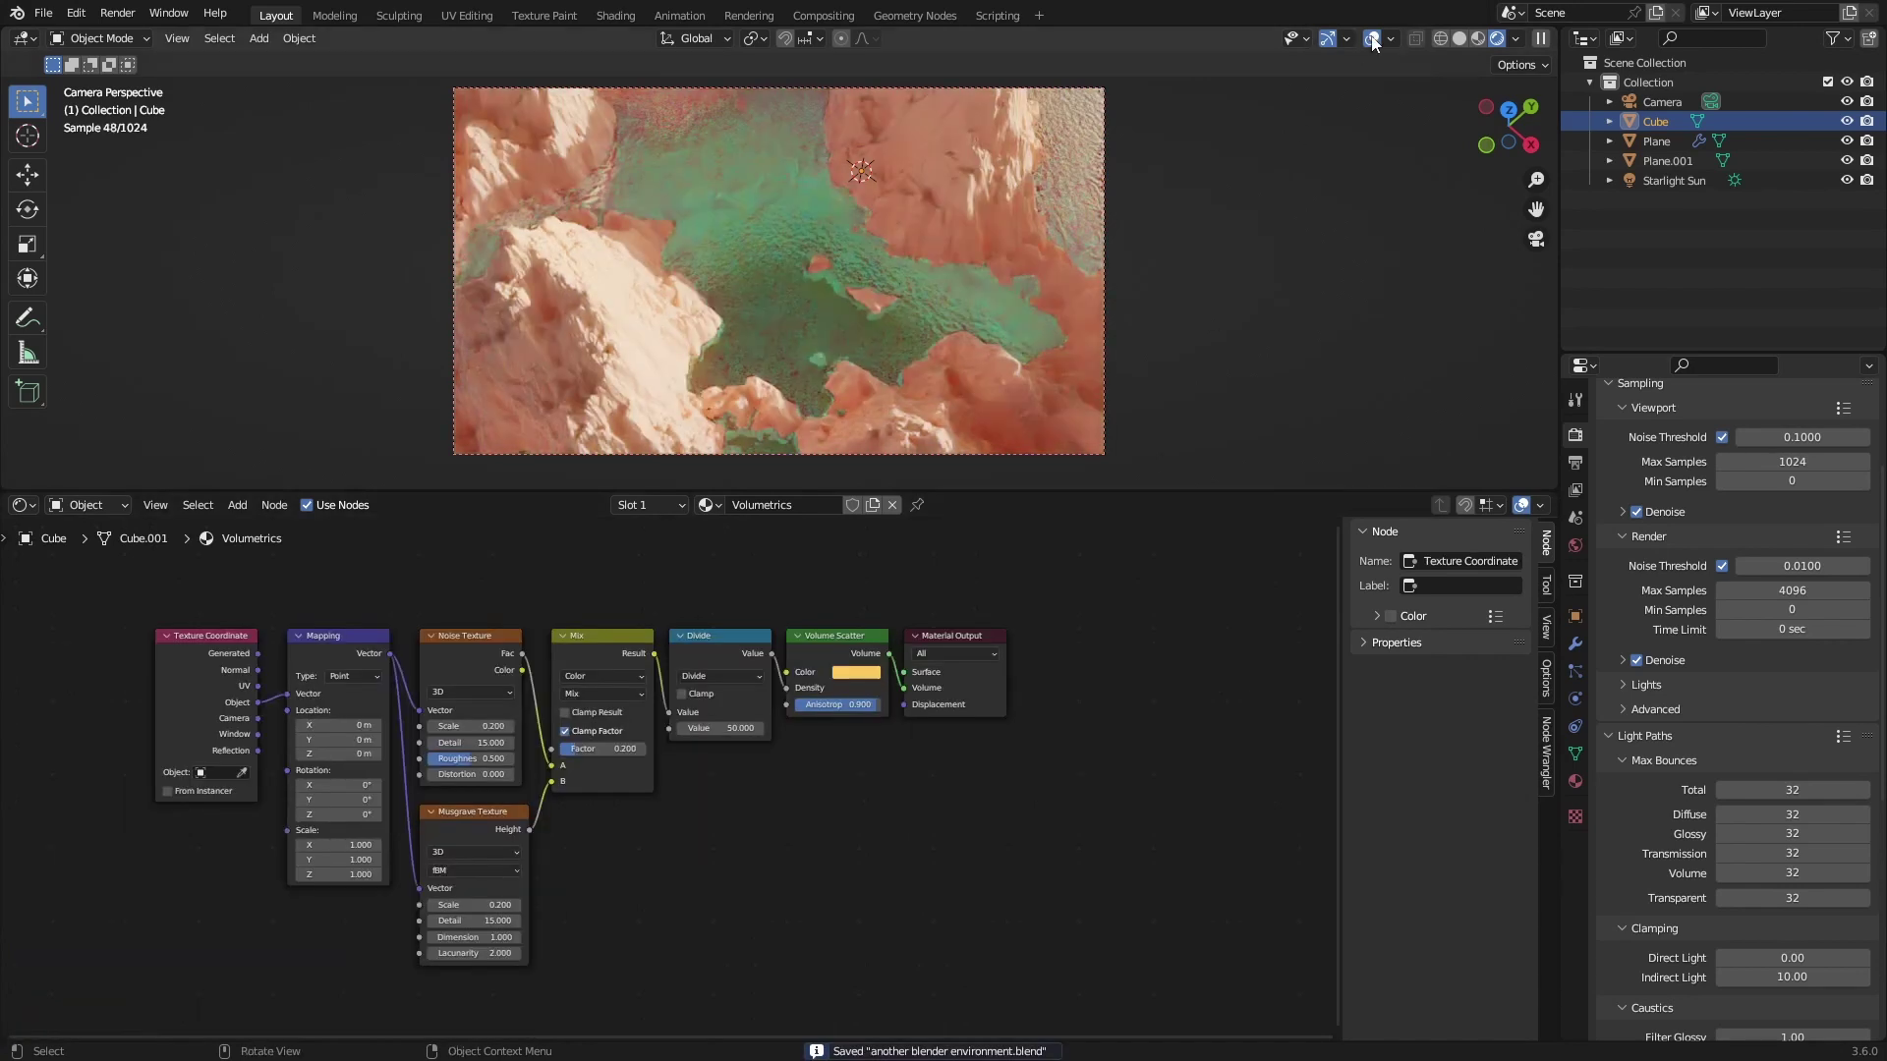
pyautogui.click(1372, 38)
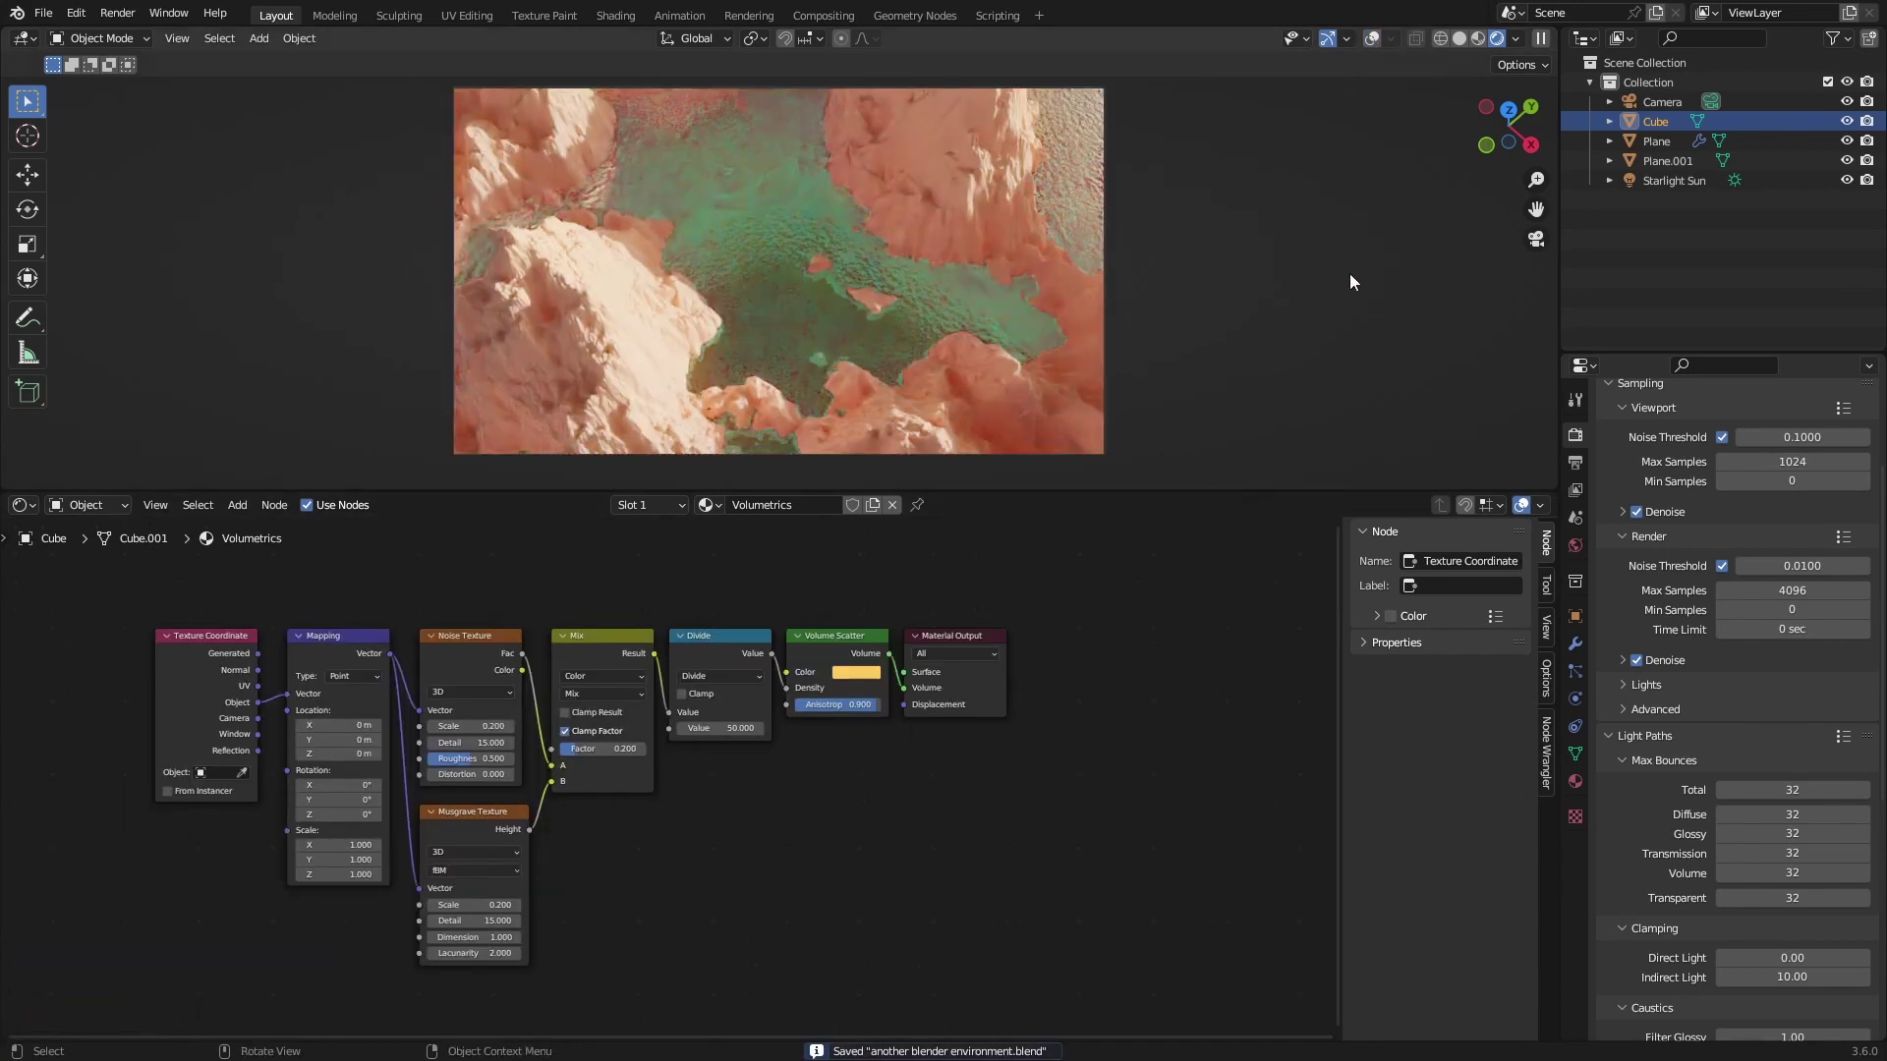